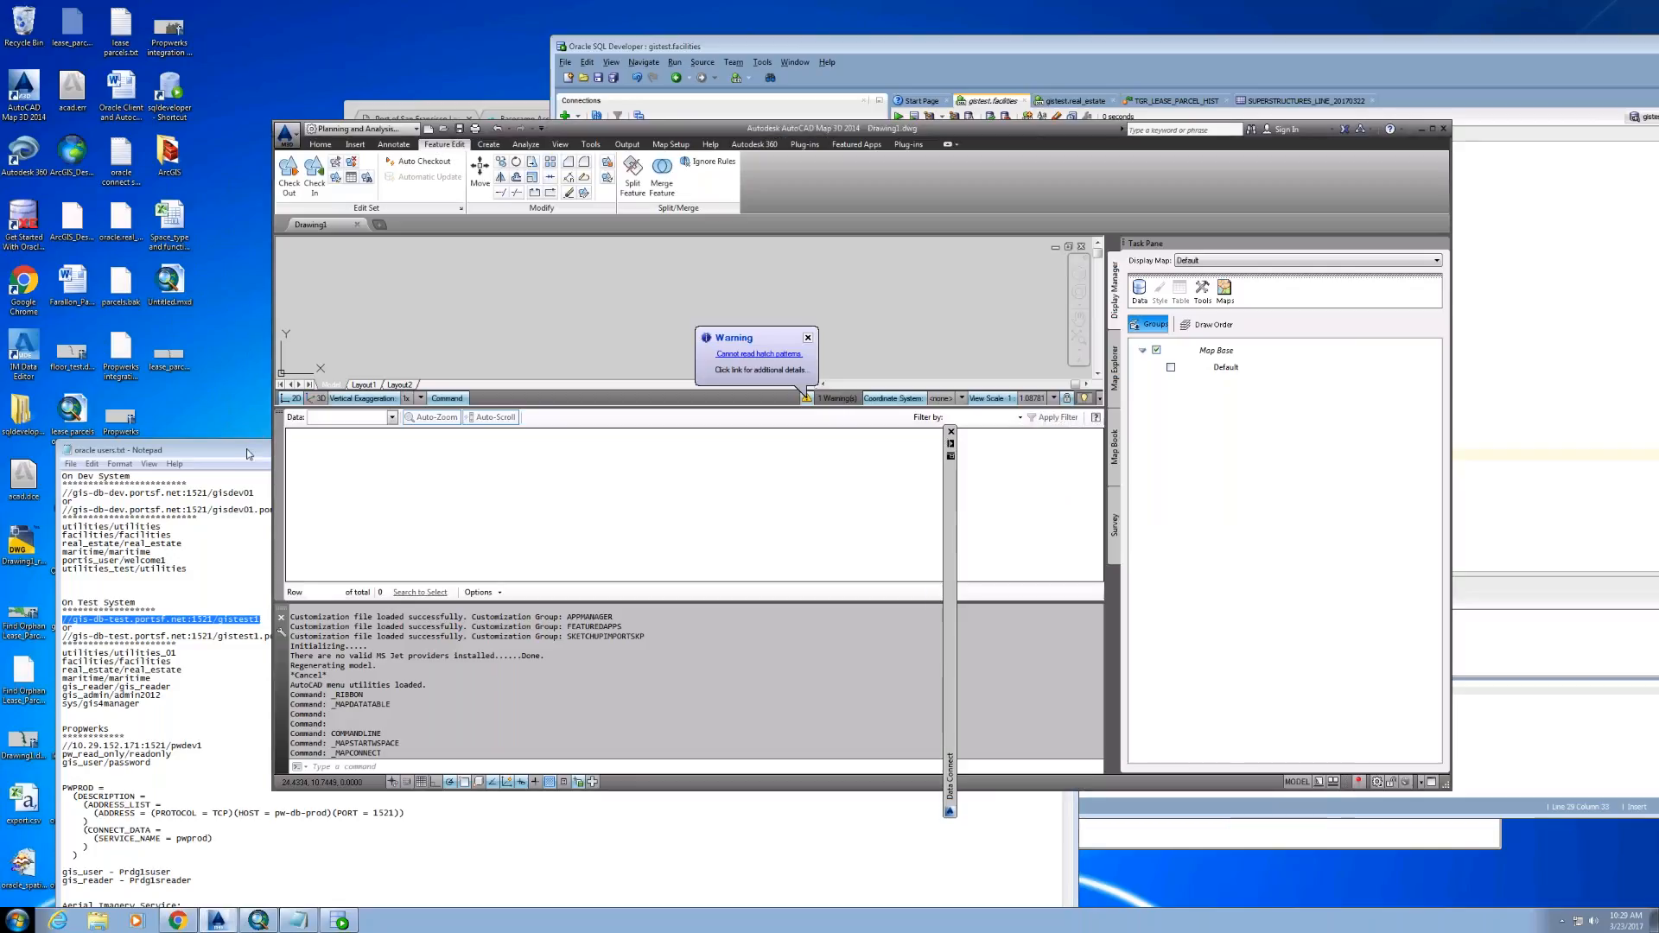
Step: Minimize the Notepad window and connect the Oracle_1 data connection to the FACILITIES data store
left_click(1019, 450)
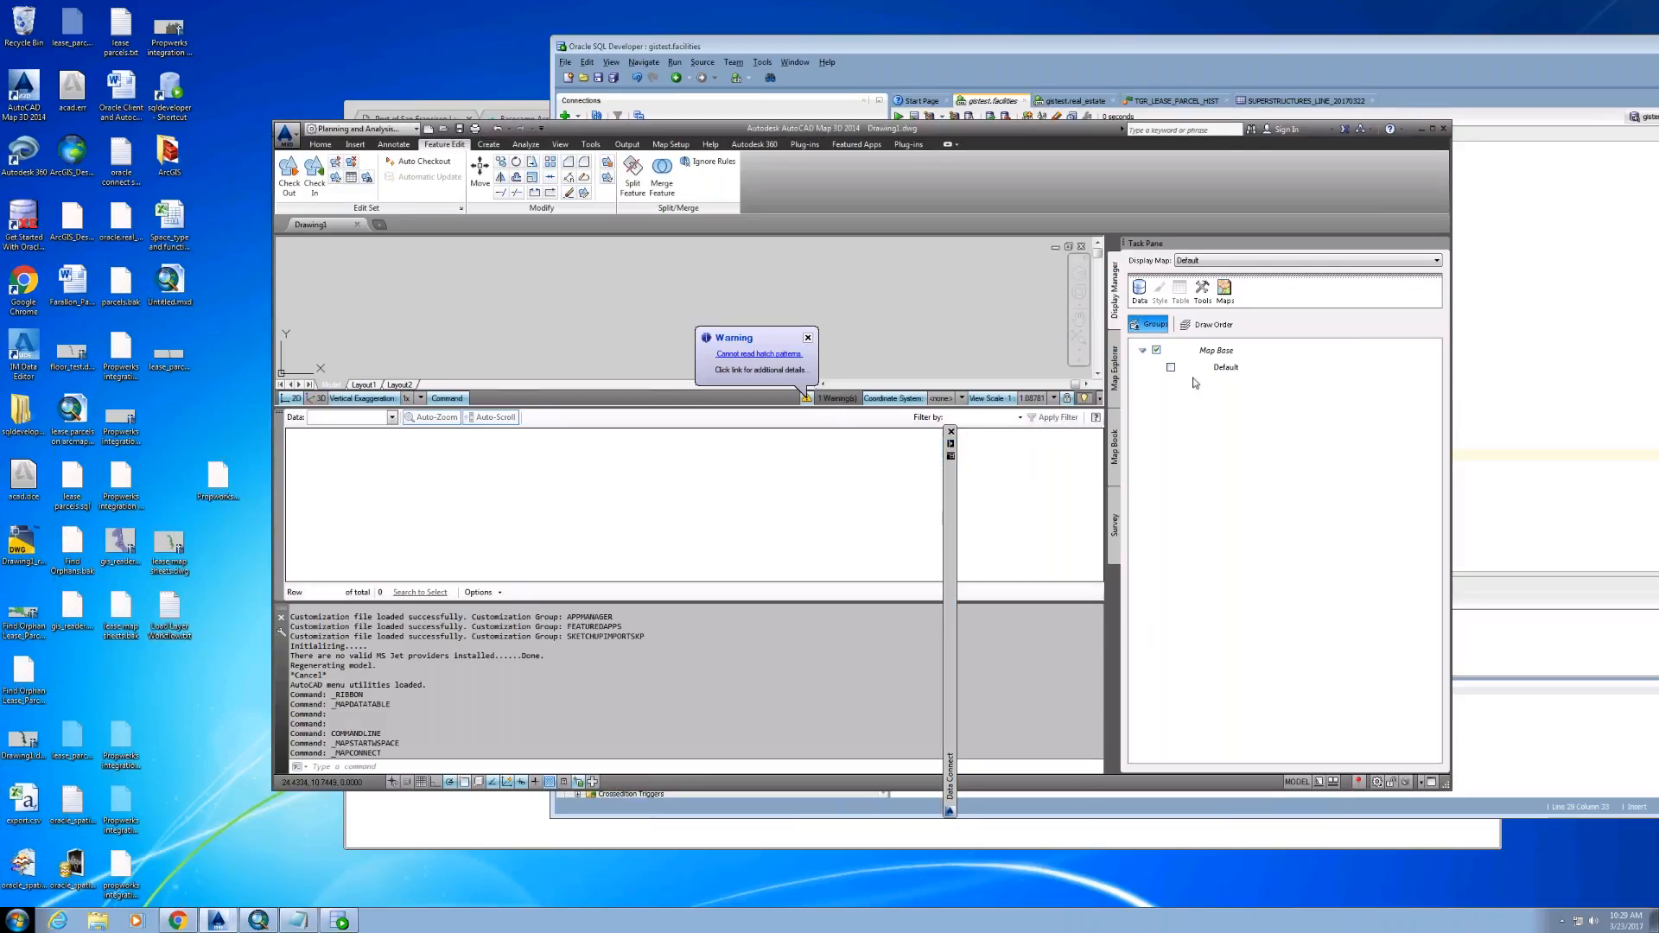
mouse_move(953, 557)
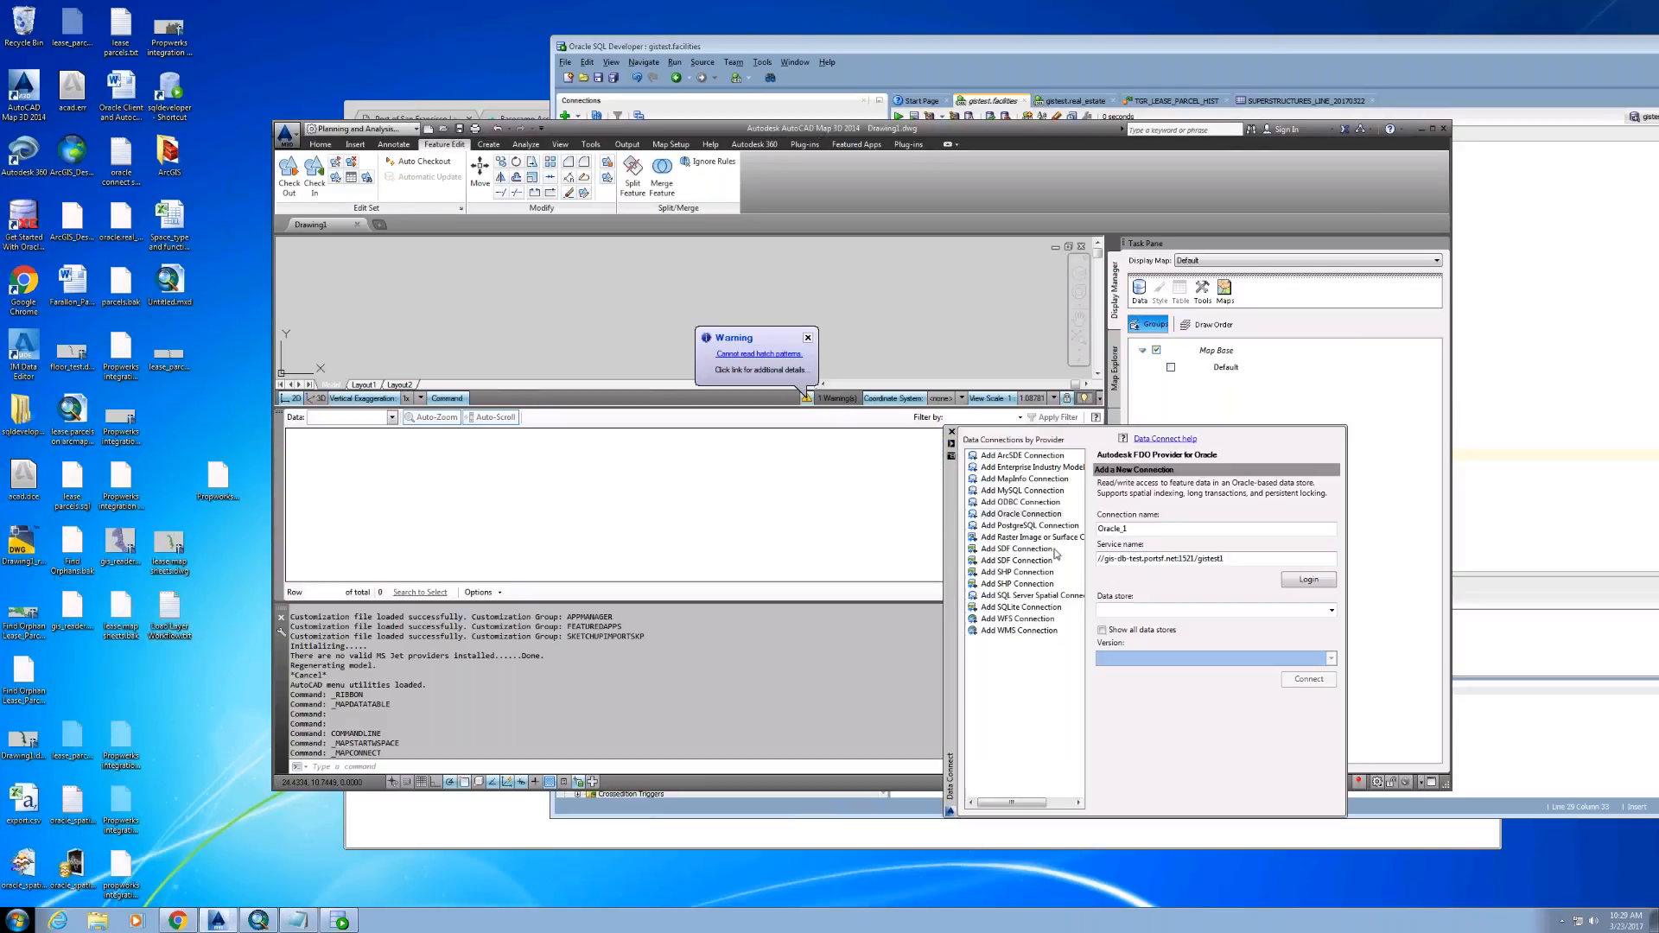
left_click(1332, 610)
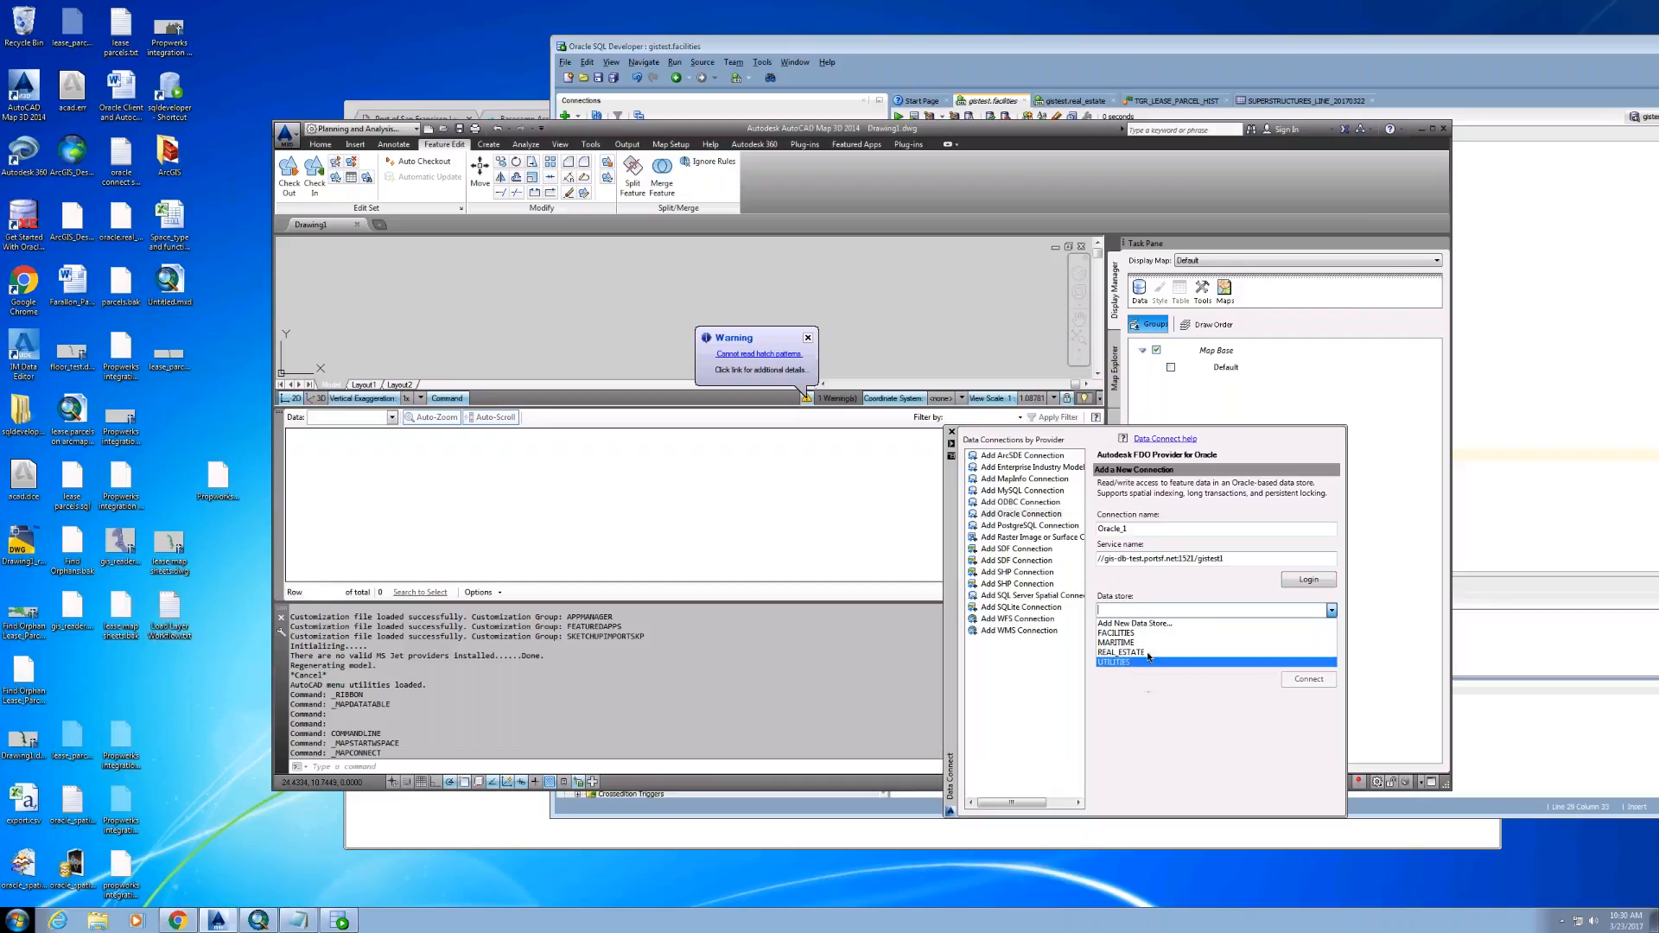
left_click(1330, 610)
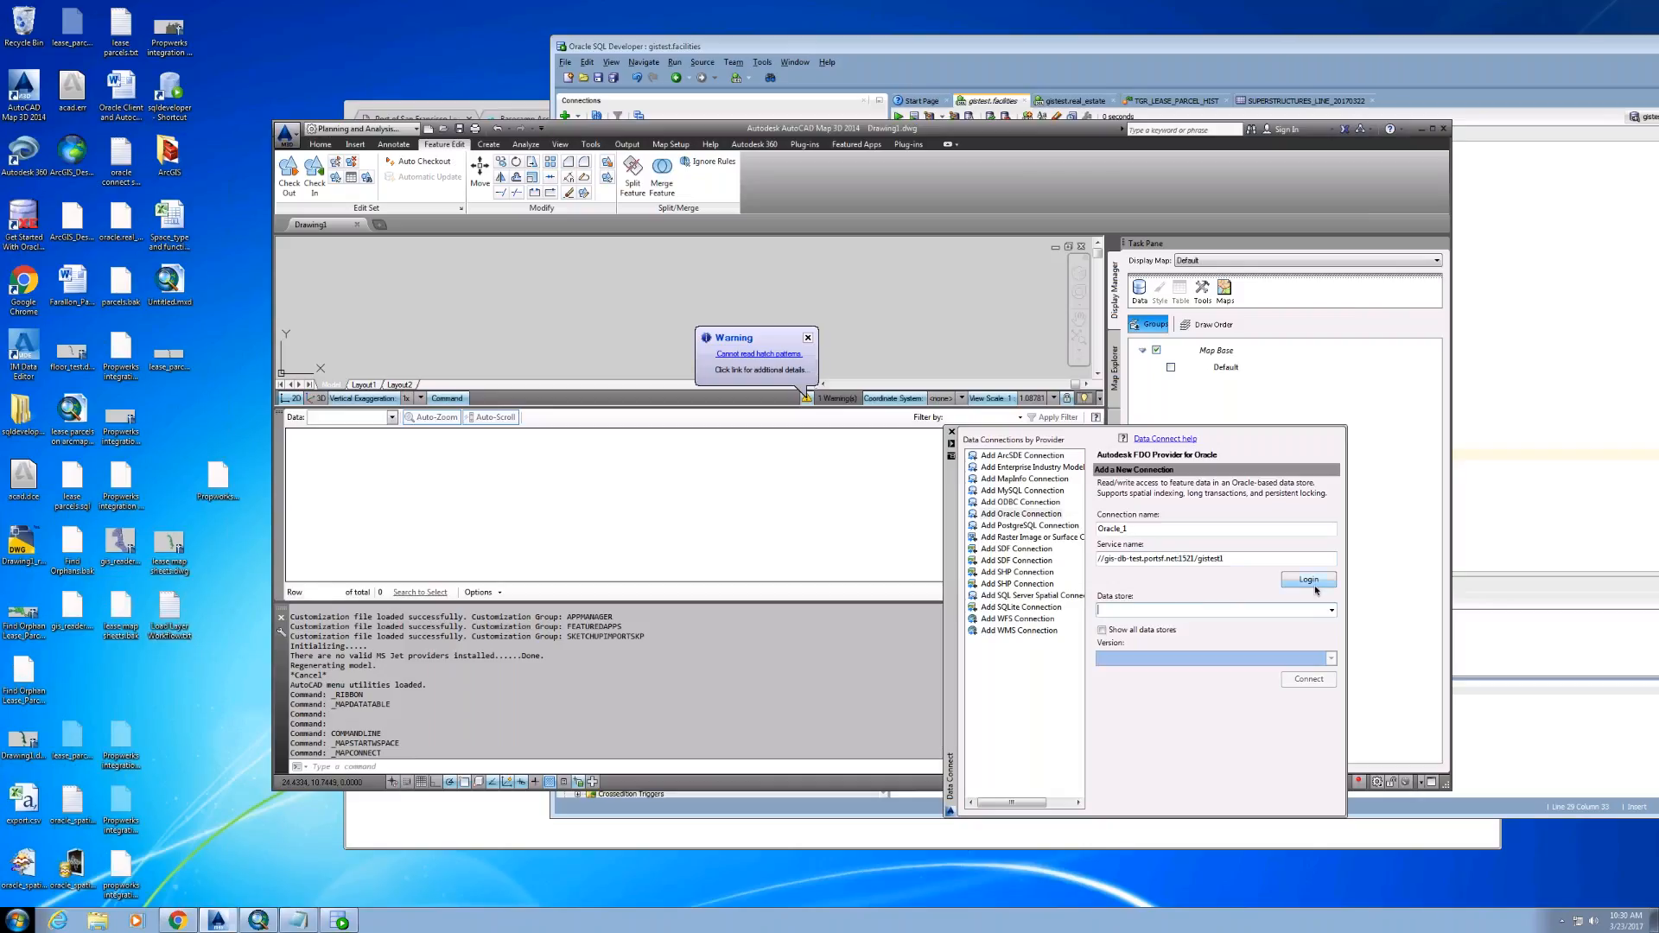
left_click(1332, 611)
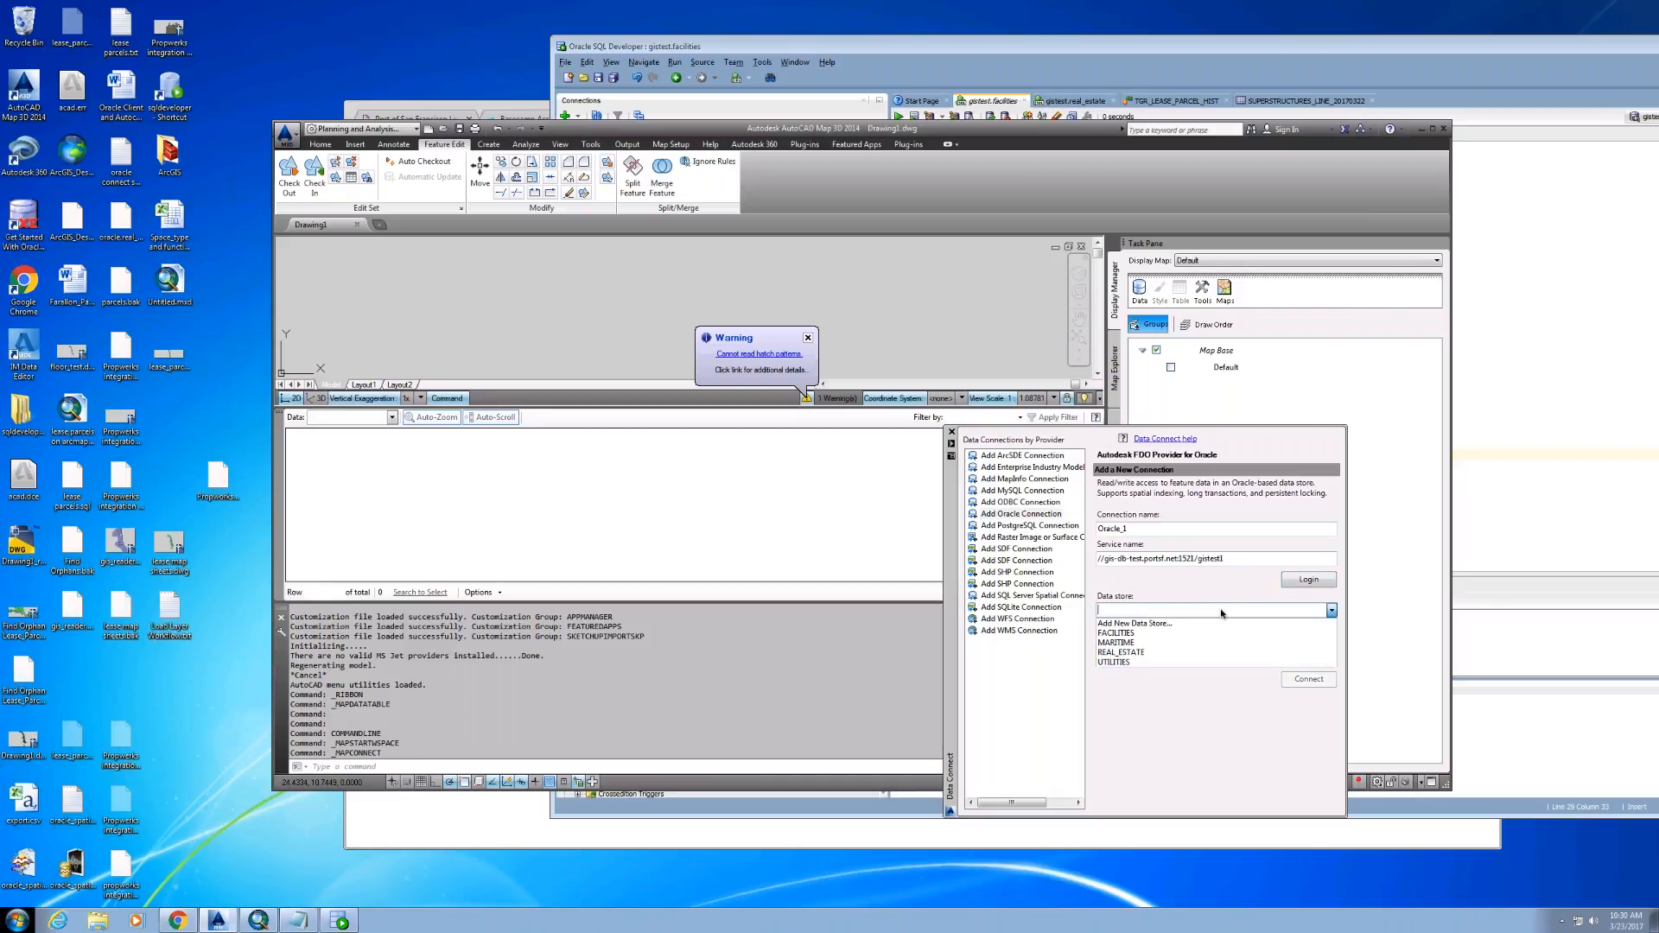
left_click(1139, 635)
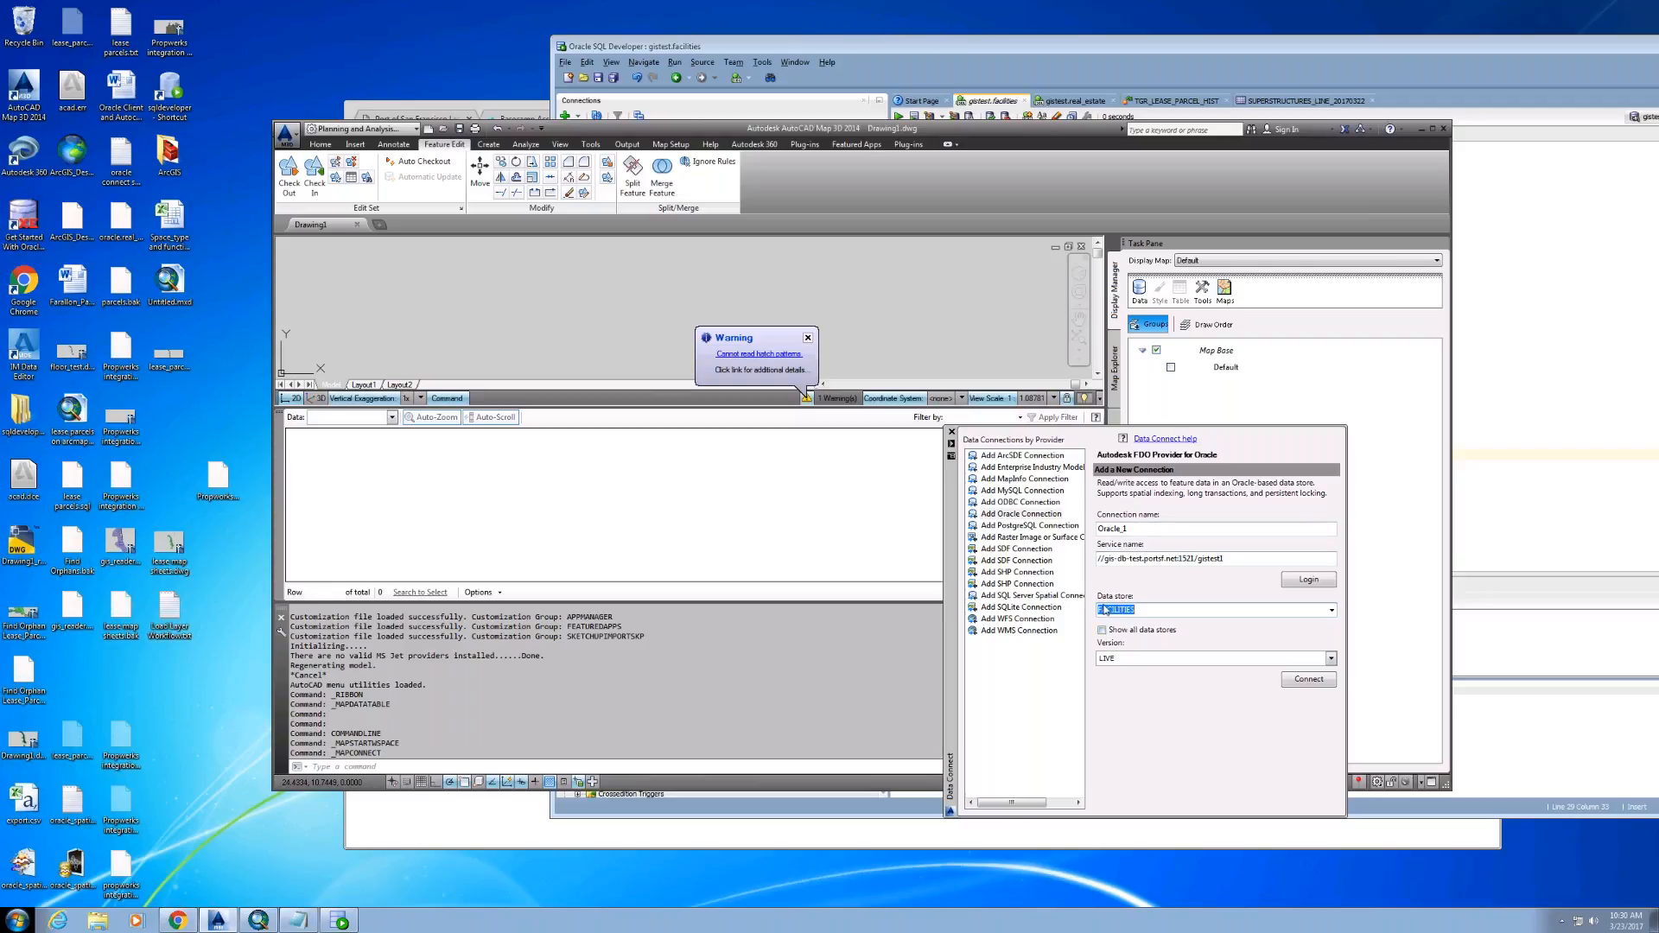
left_click(1159, 612)
left_click(1308, 680)
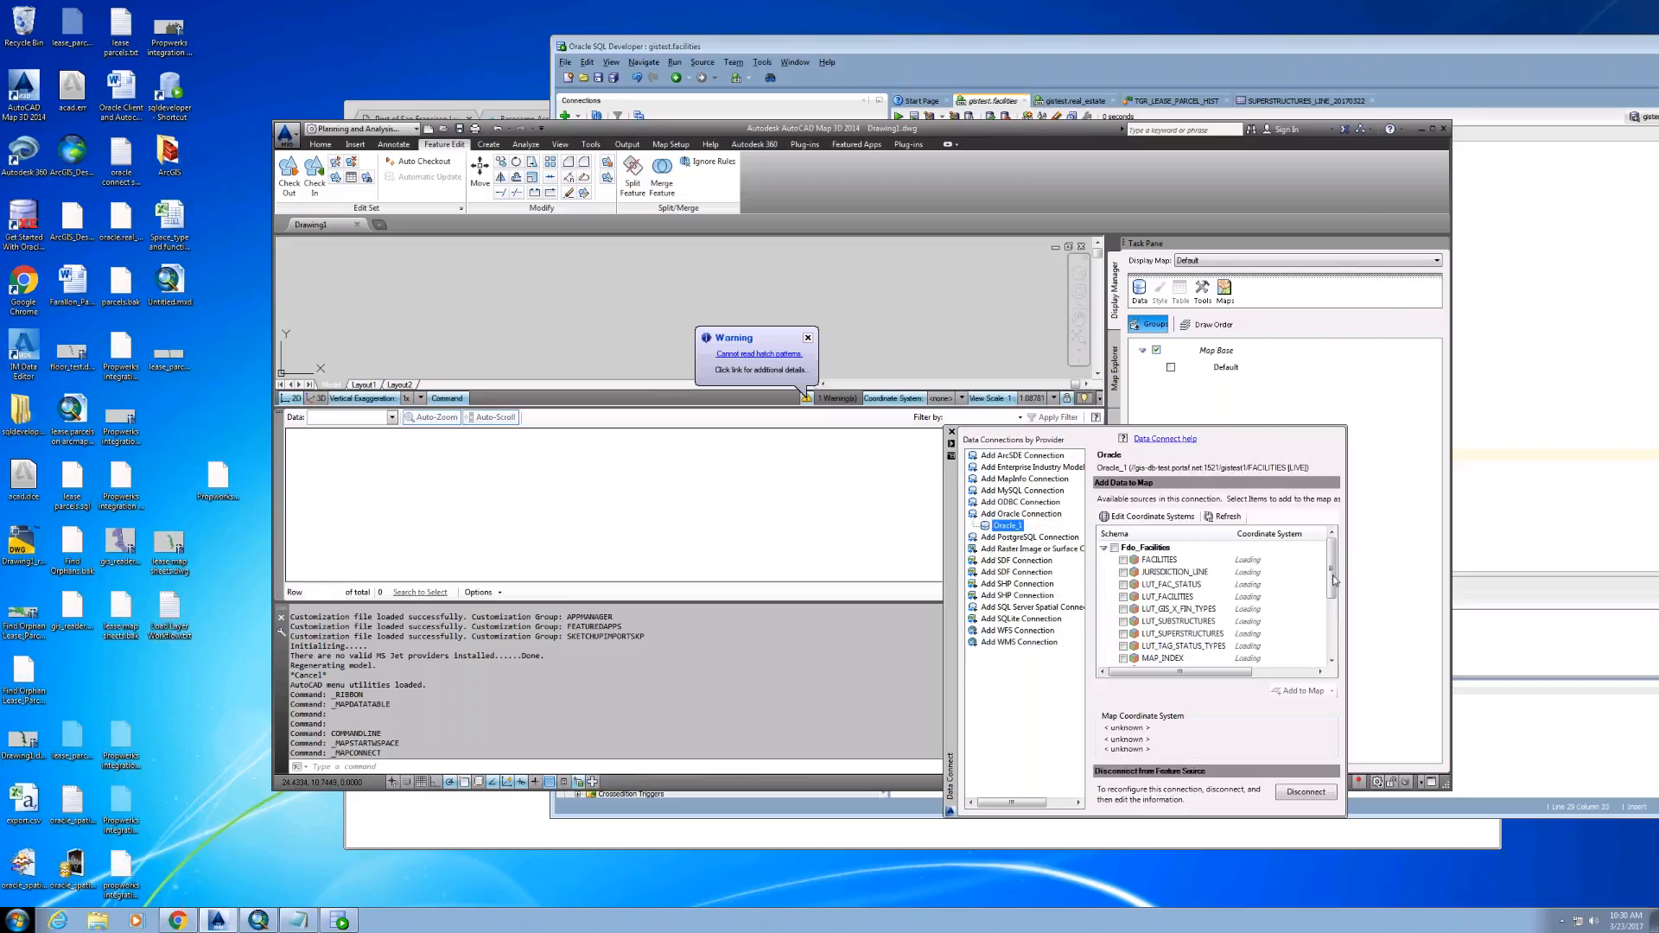
Step: Add the SUPERSTRUCTURES_LINE and SUPERSTRUCTURES_PT feature classes to the map and close the data connection window
left_click_drag(1335, 581, 1333, 641)
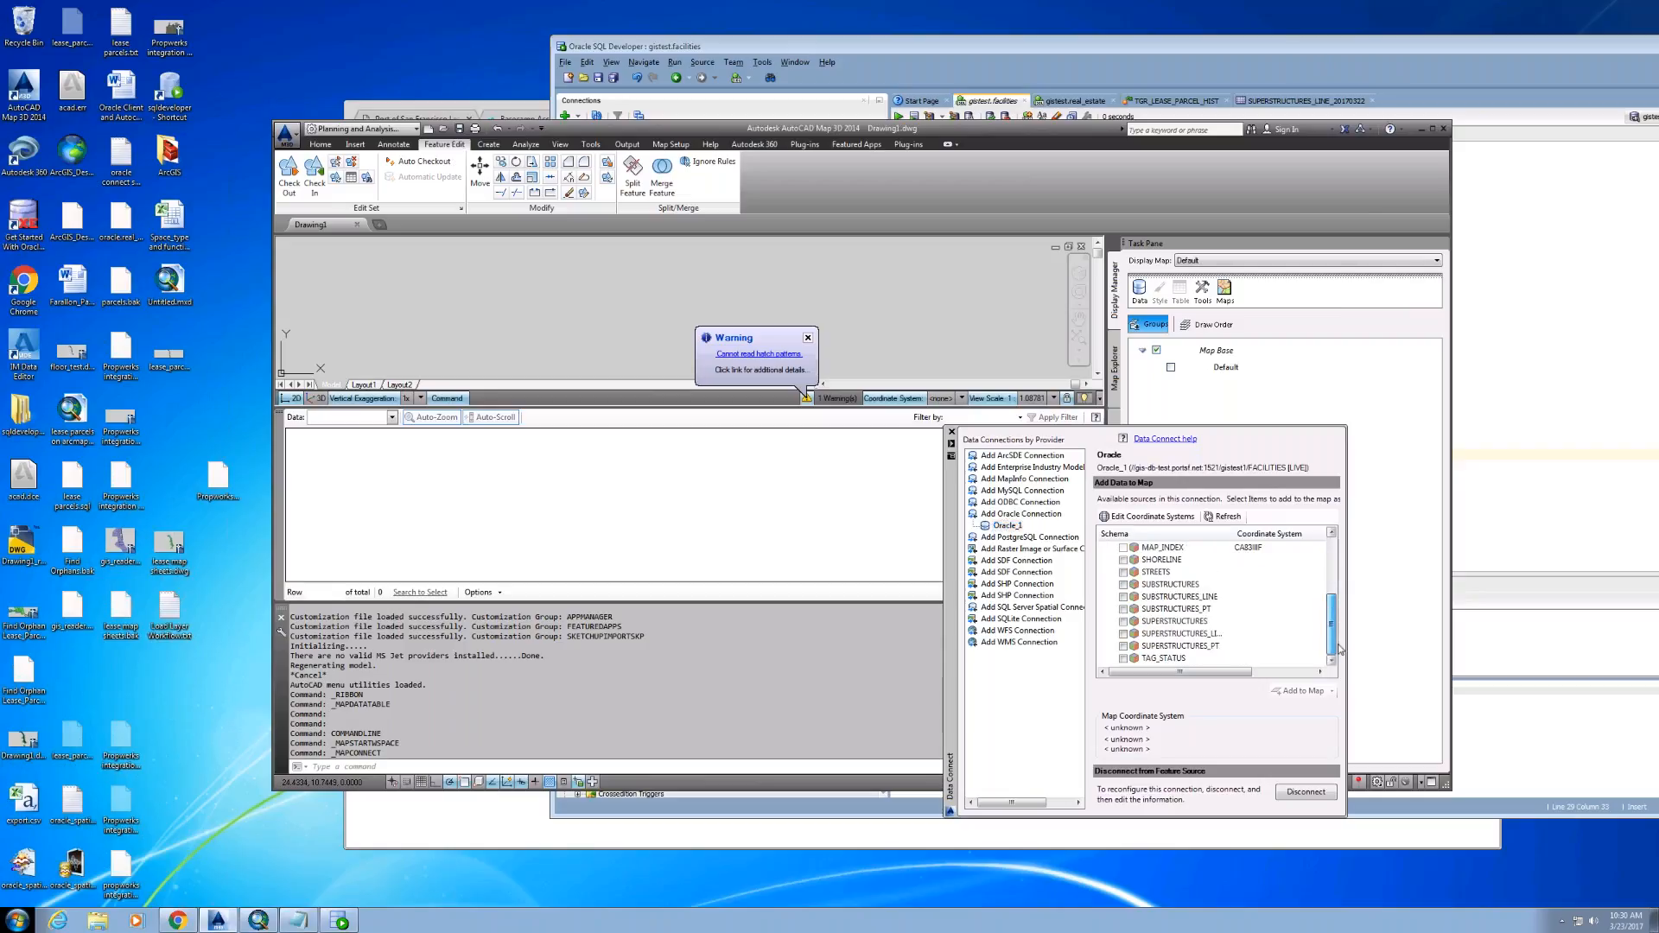
left_click(1123, 610)
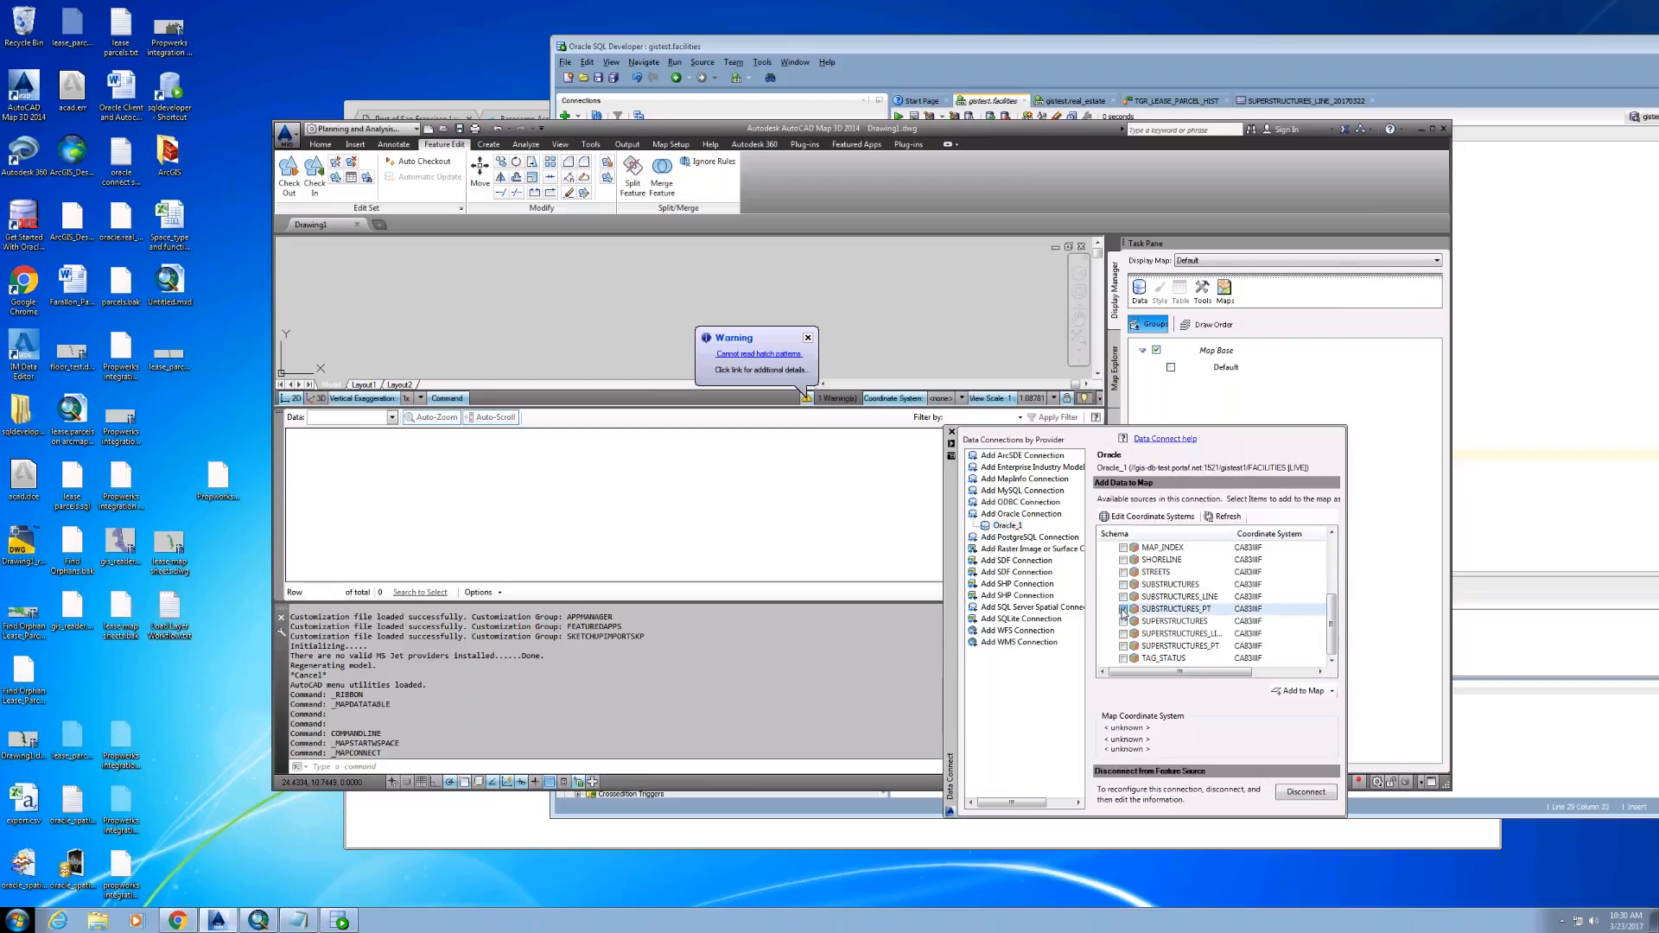
left_click(1123, 646)
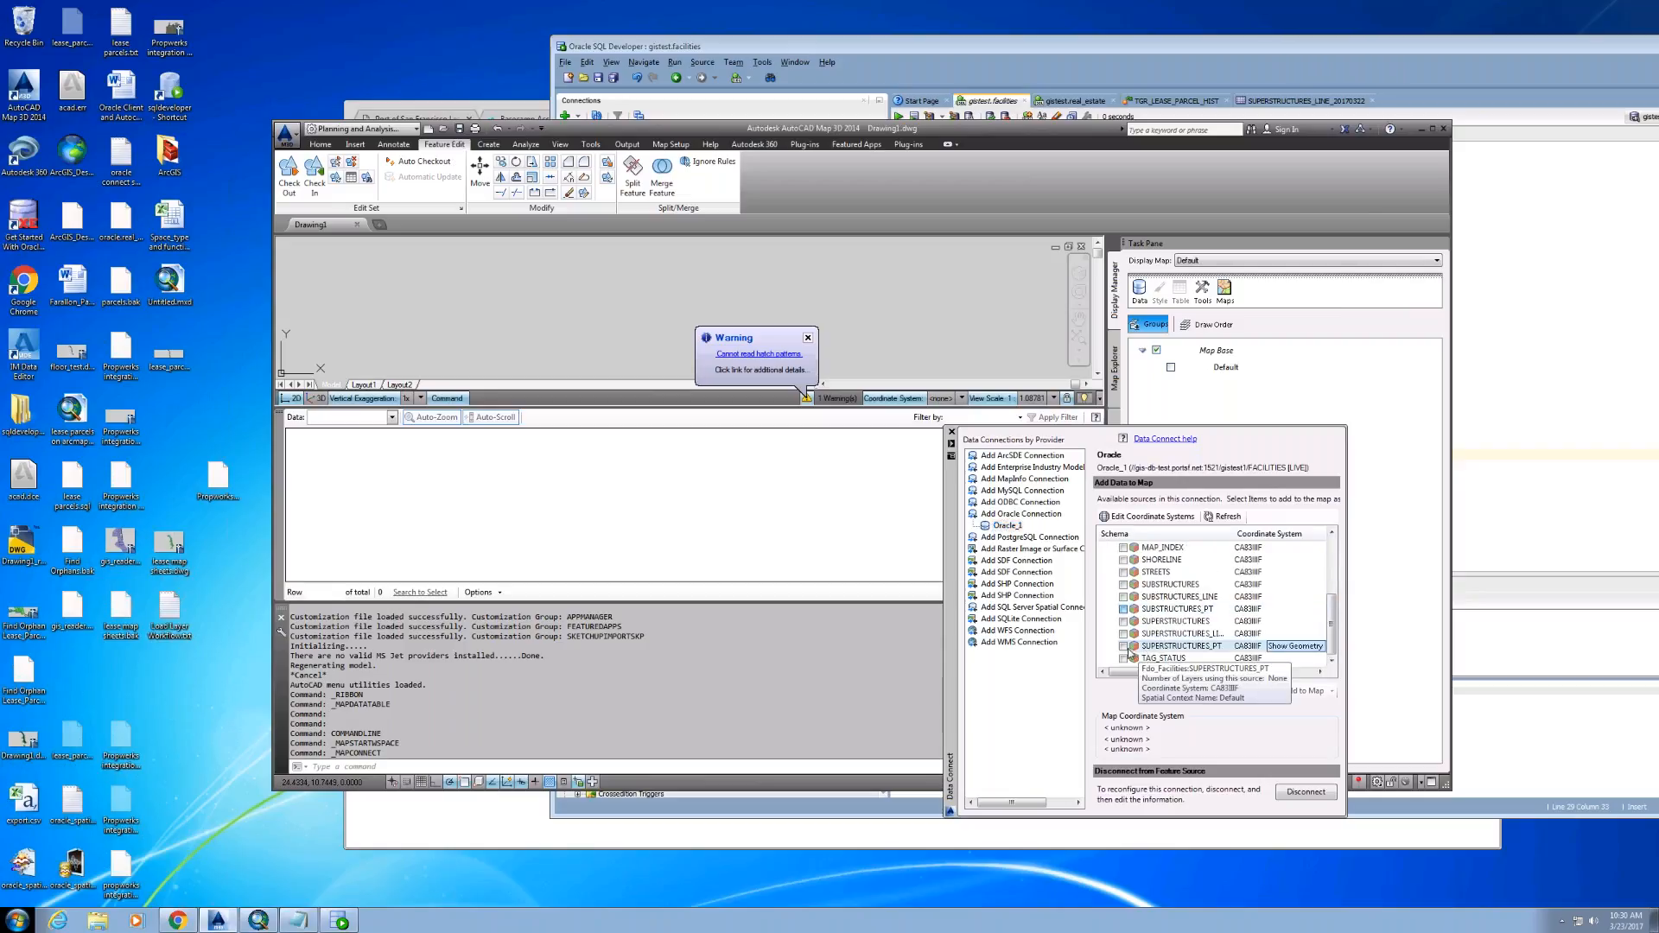
left_click(1123, 634)
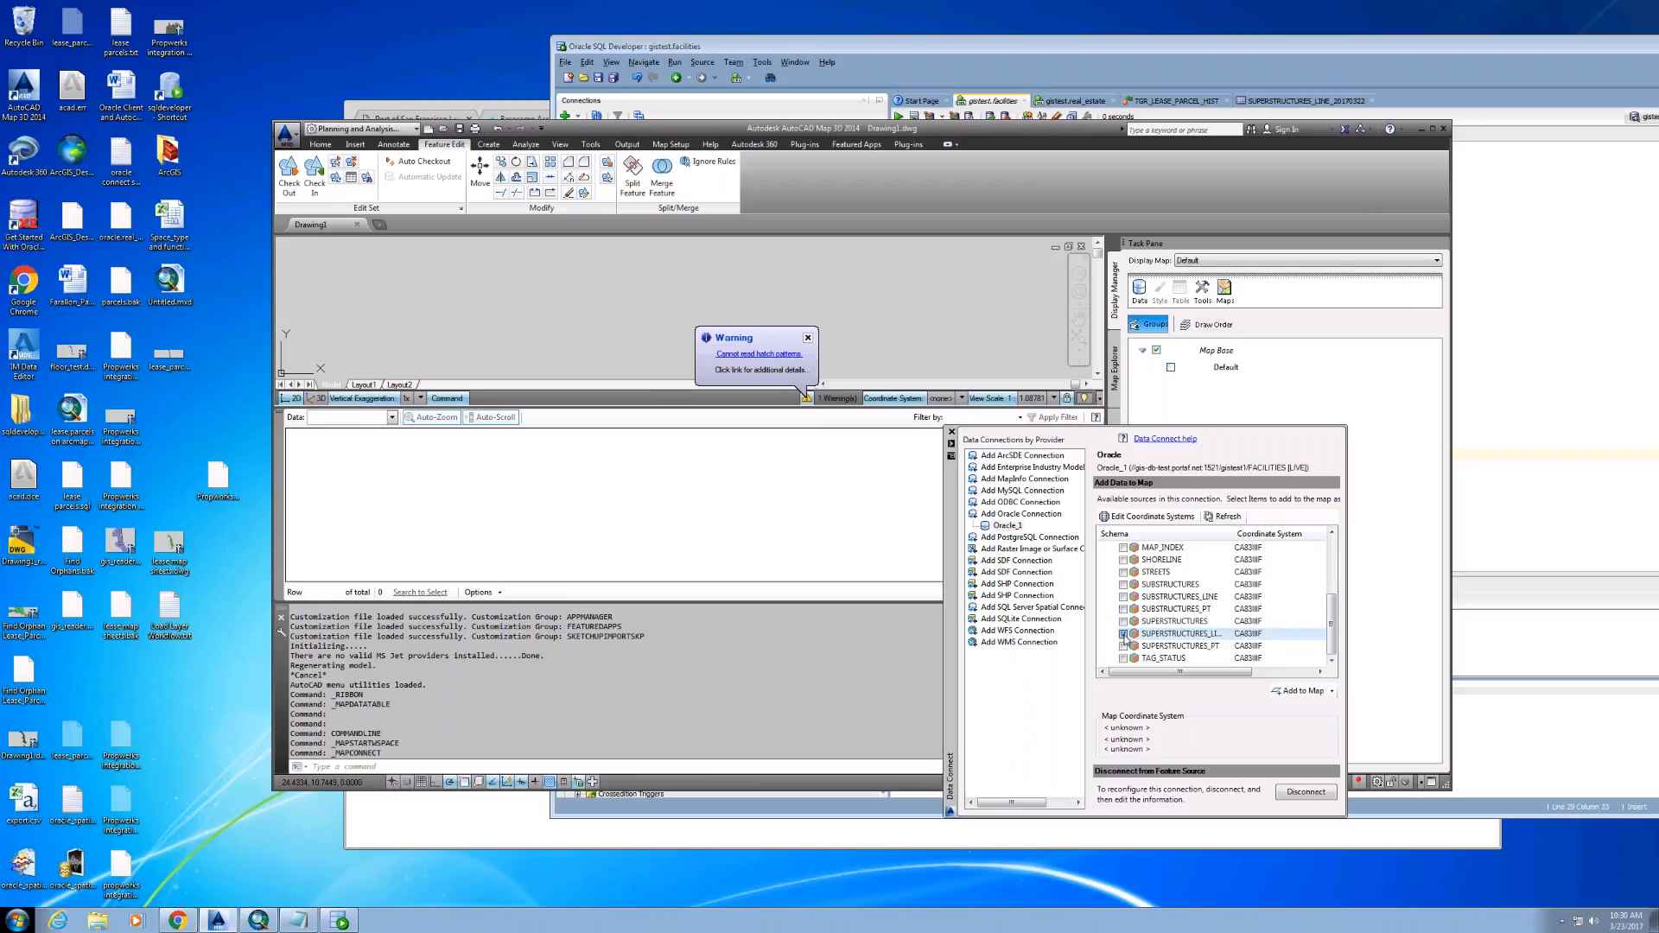
left_click(1123, 646)
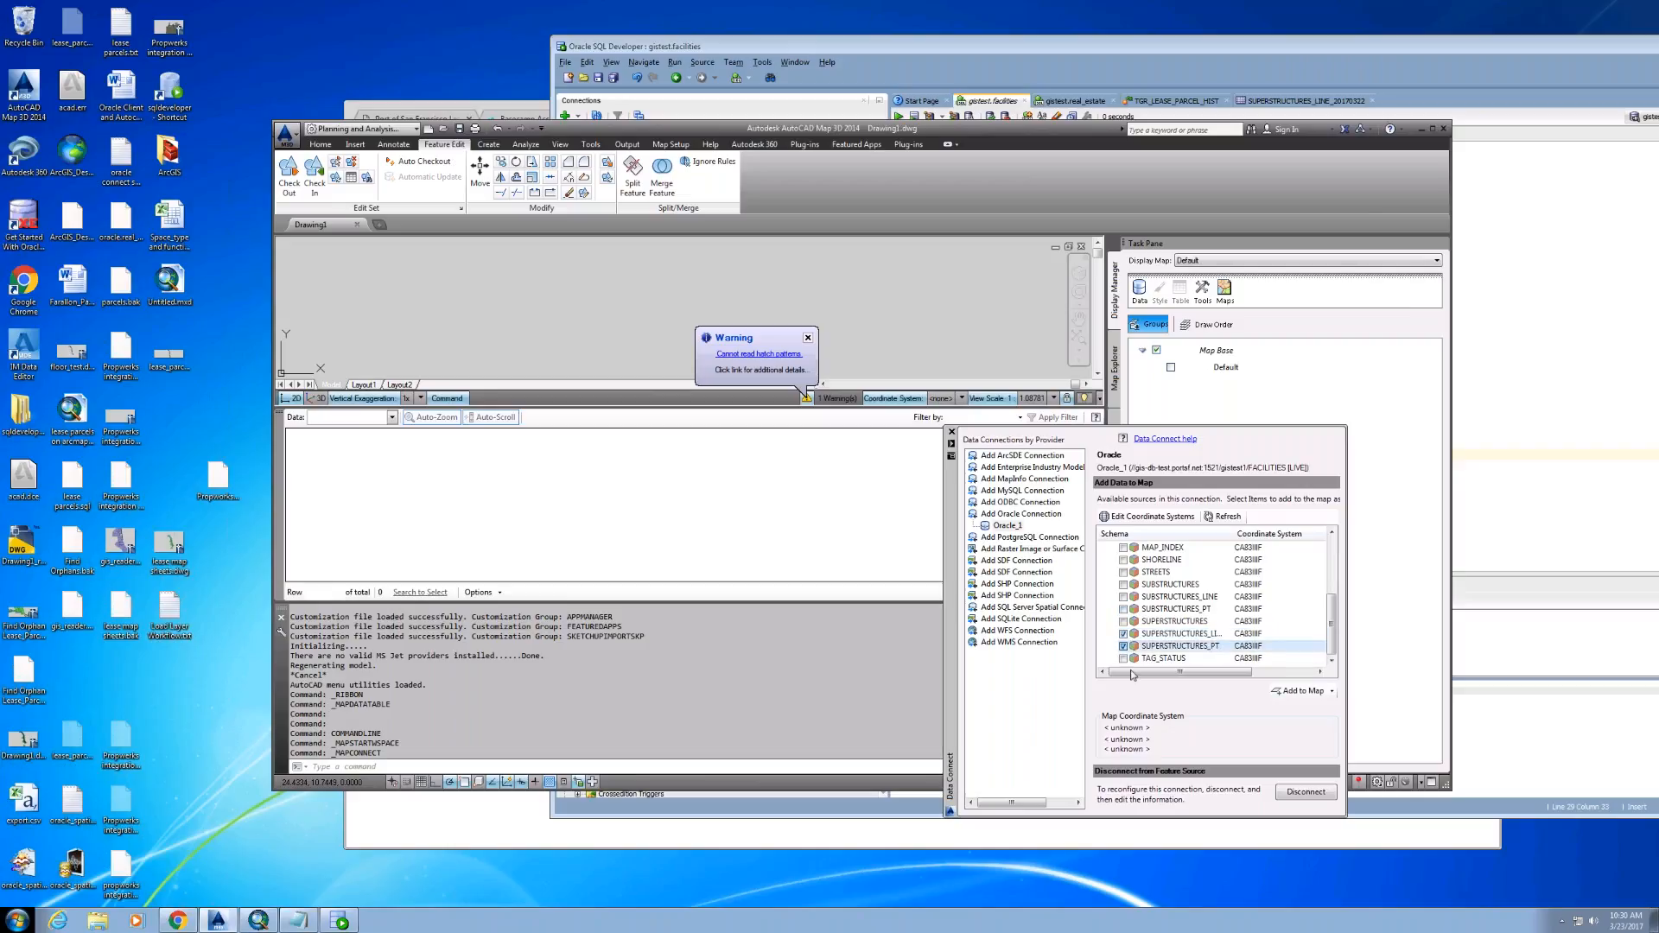
left_click(1297, 695)
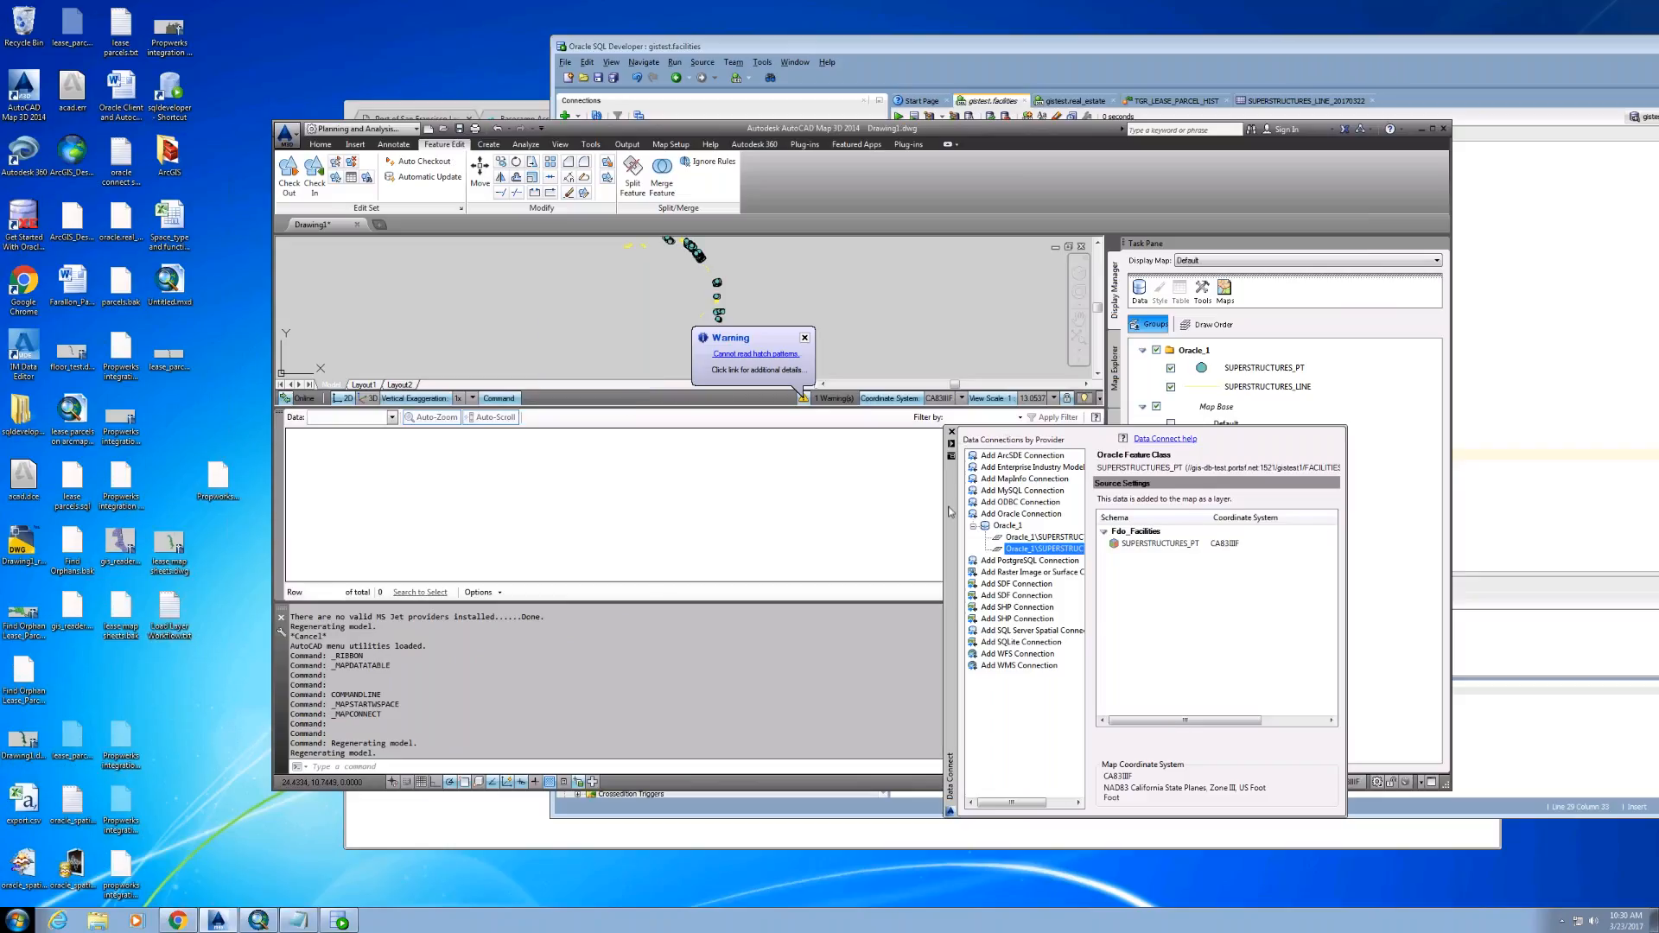
left_click(952, 432)
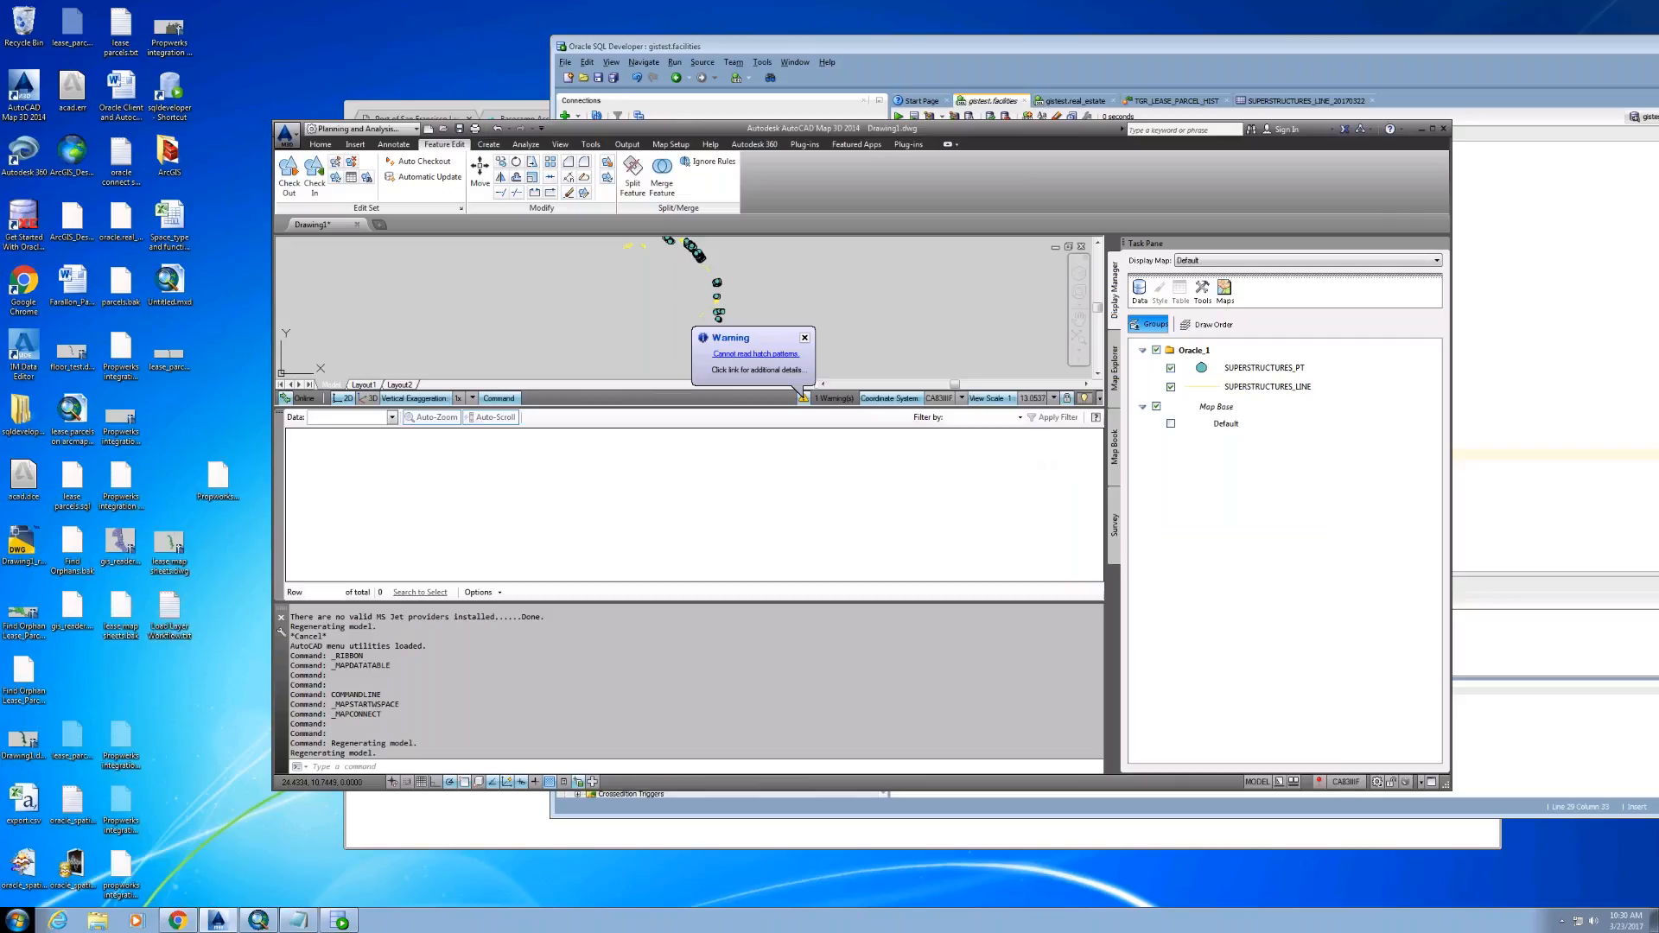
Step: Change the line style color of the SUPERSTRUCTURES_LINE layer to black and close the style editor
mouse_move(1211, 392)
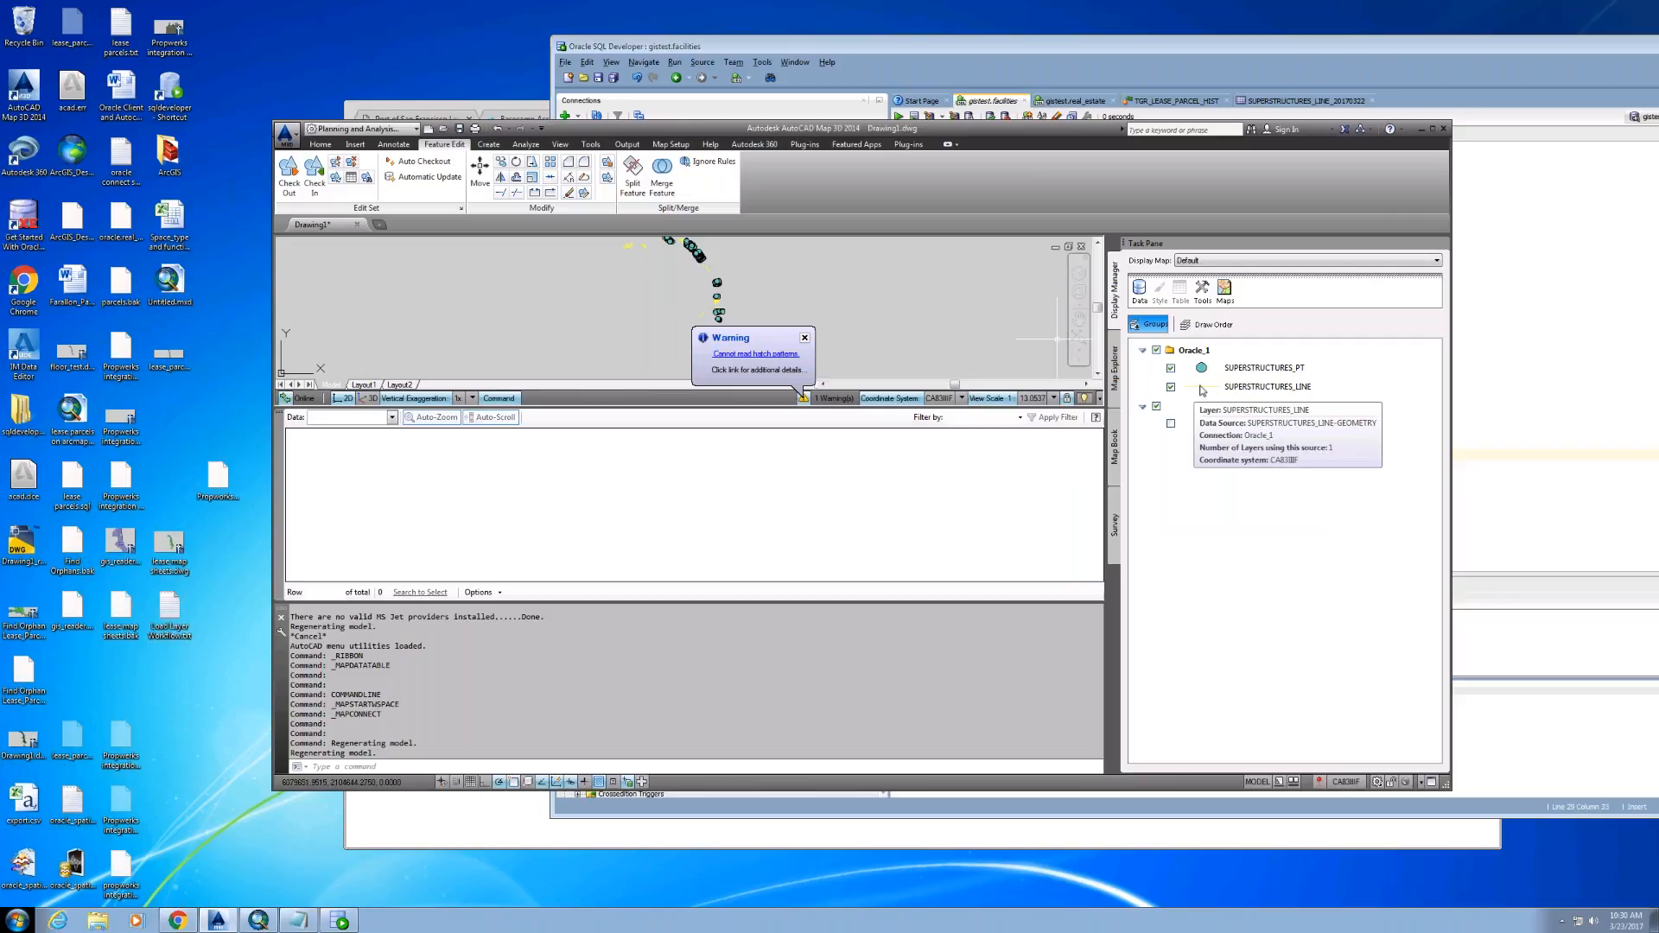
double_click(1203, 388)
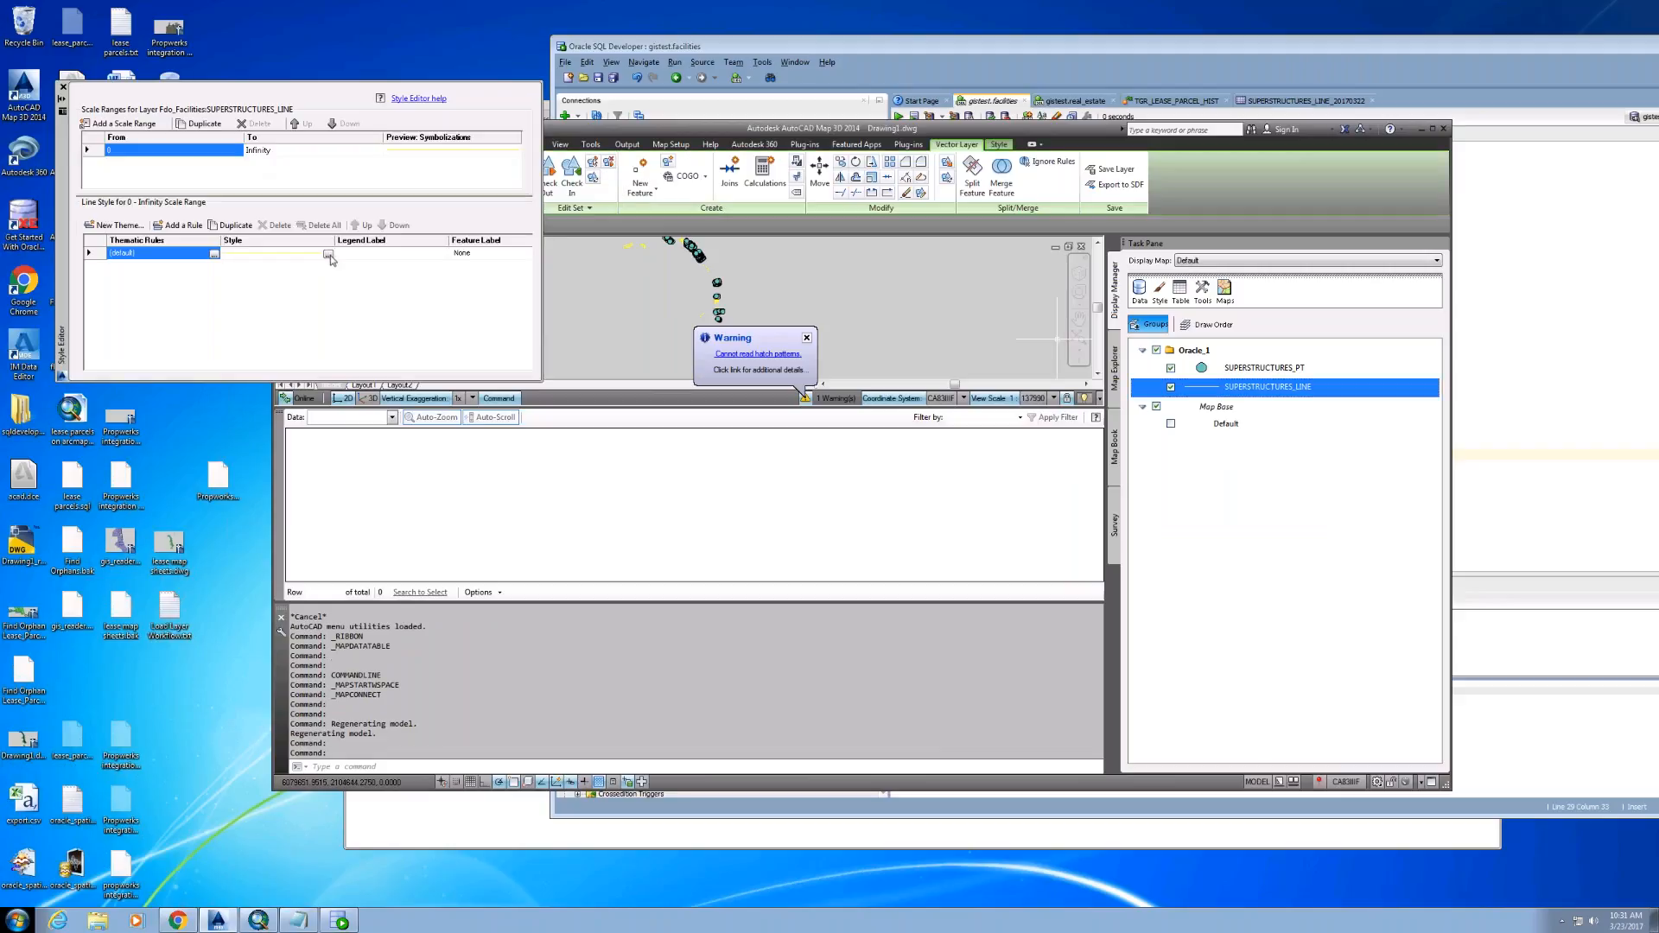
left_click(328, 254)
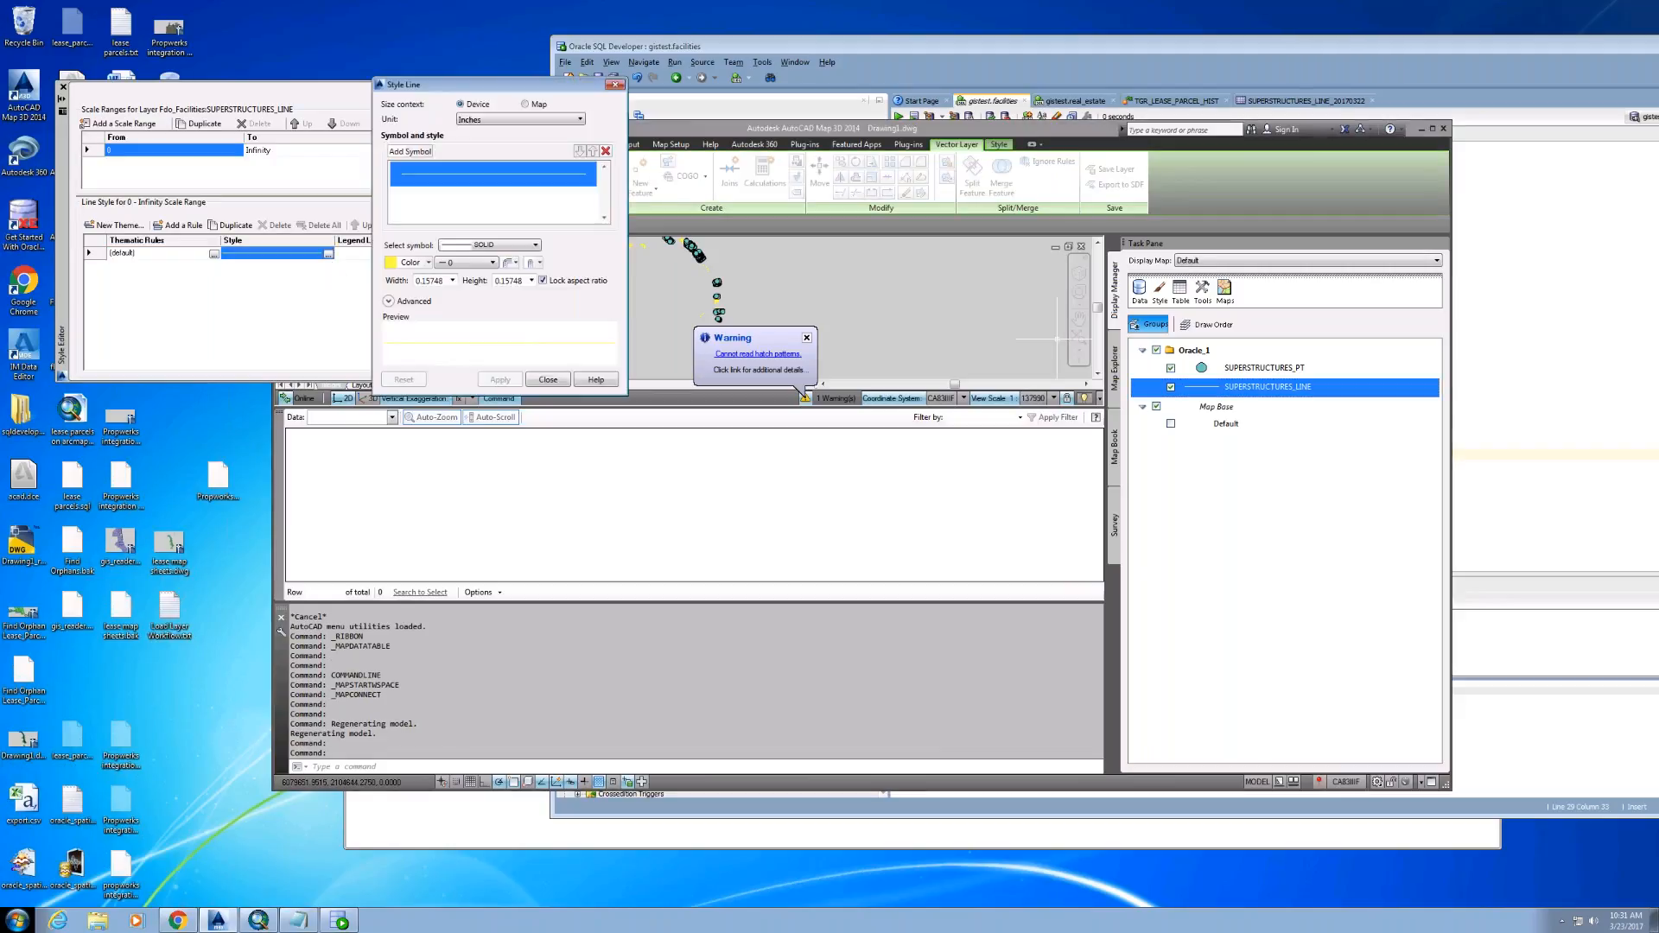
left_click(411, 262)
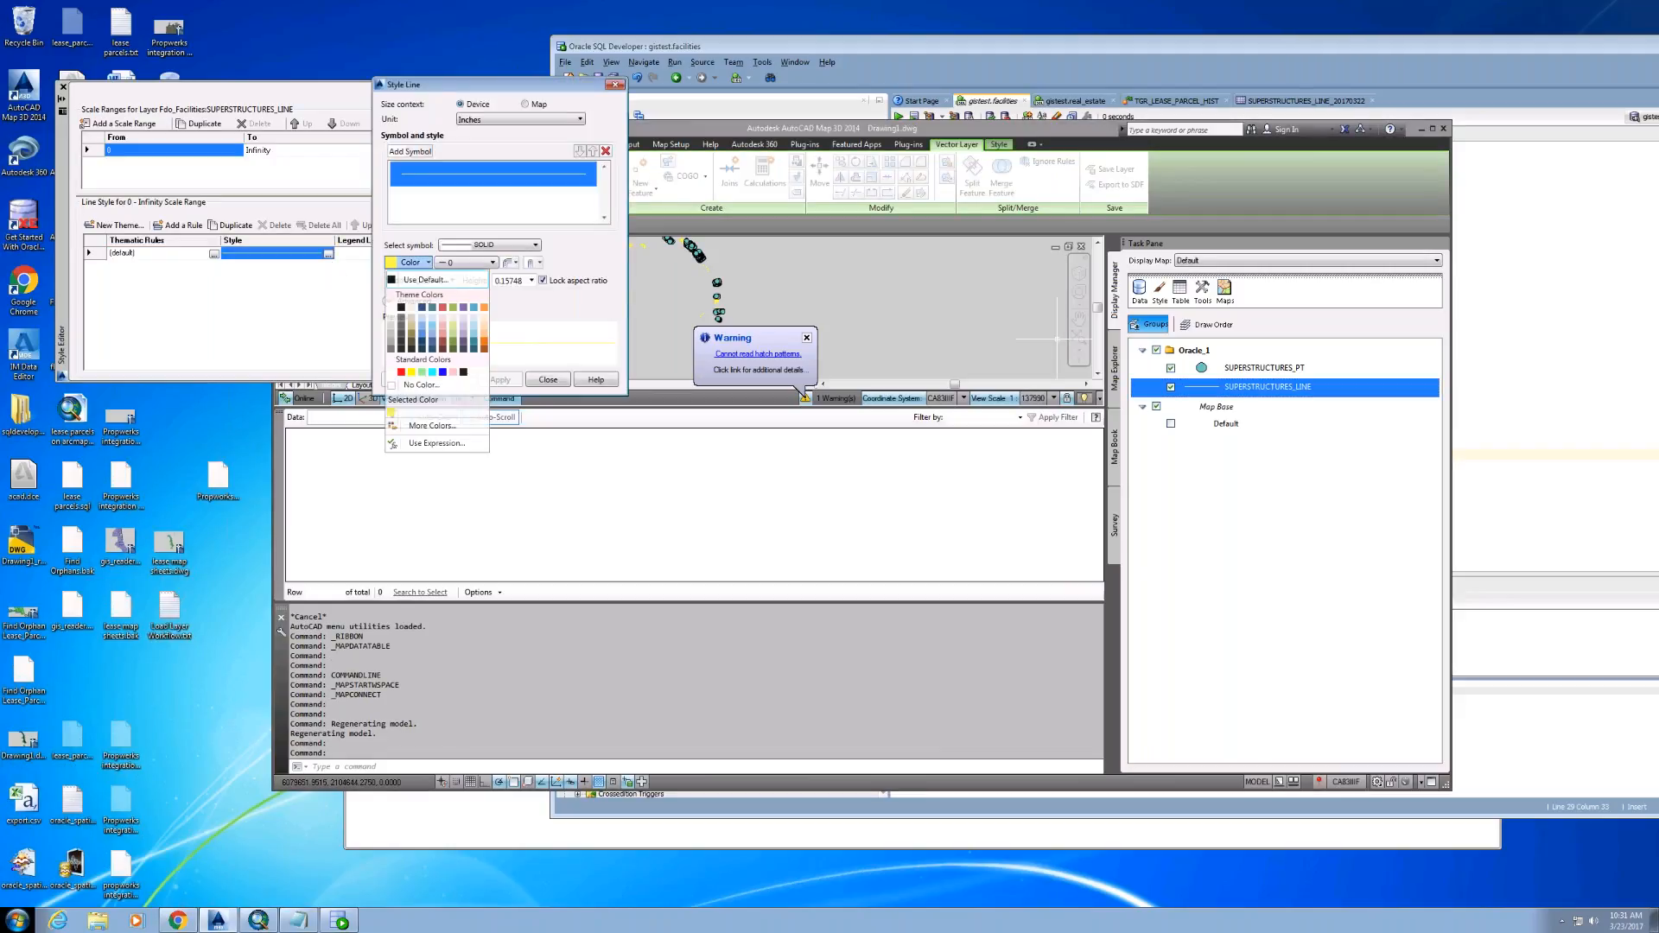
left_click(401, 308)
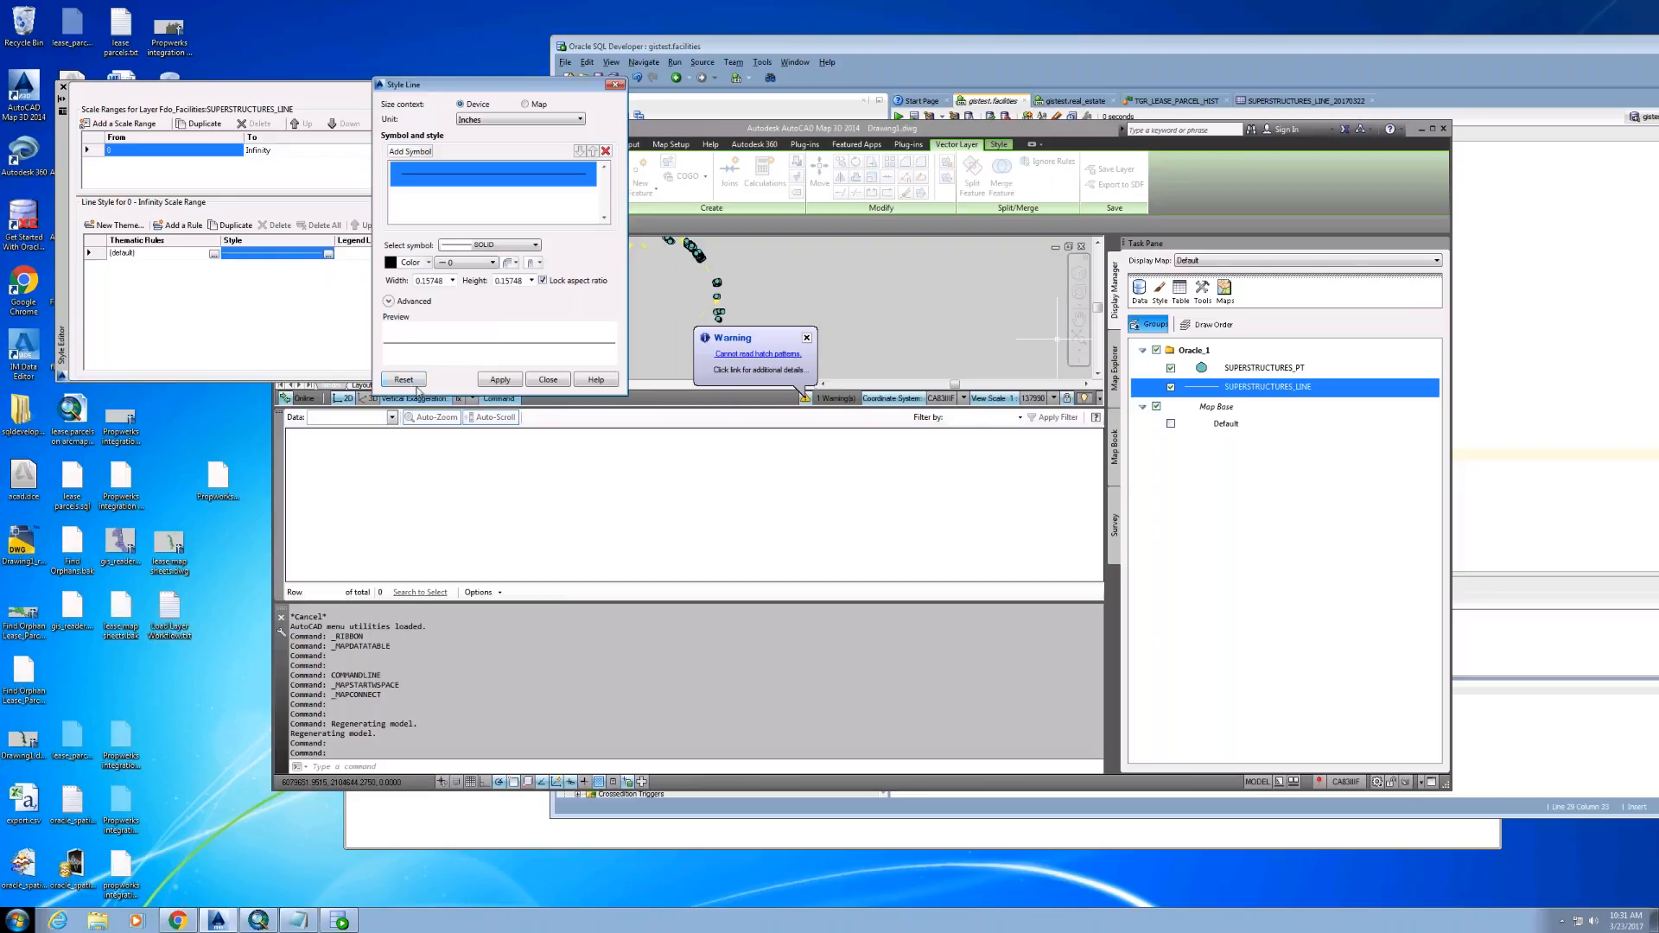
left_click(500, 379)
left_click(548, 379)
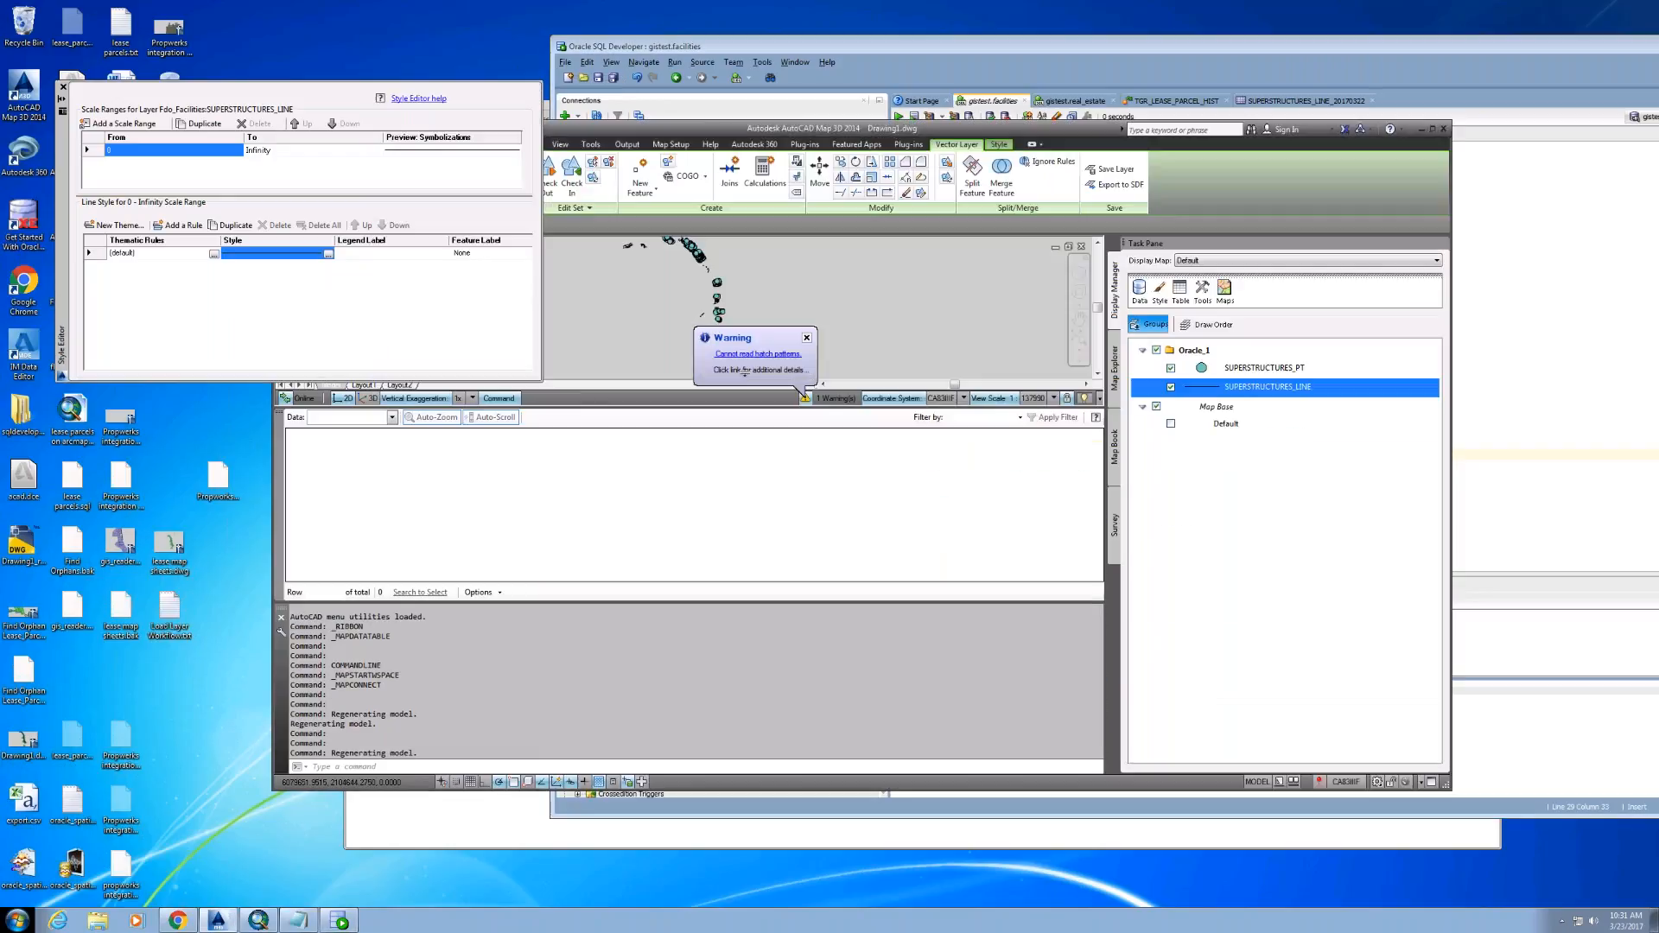
left_click(63, 87)
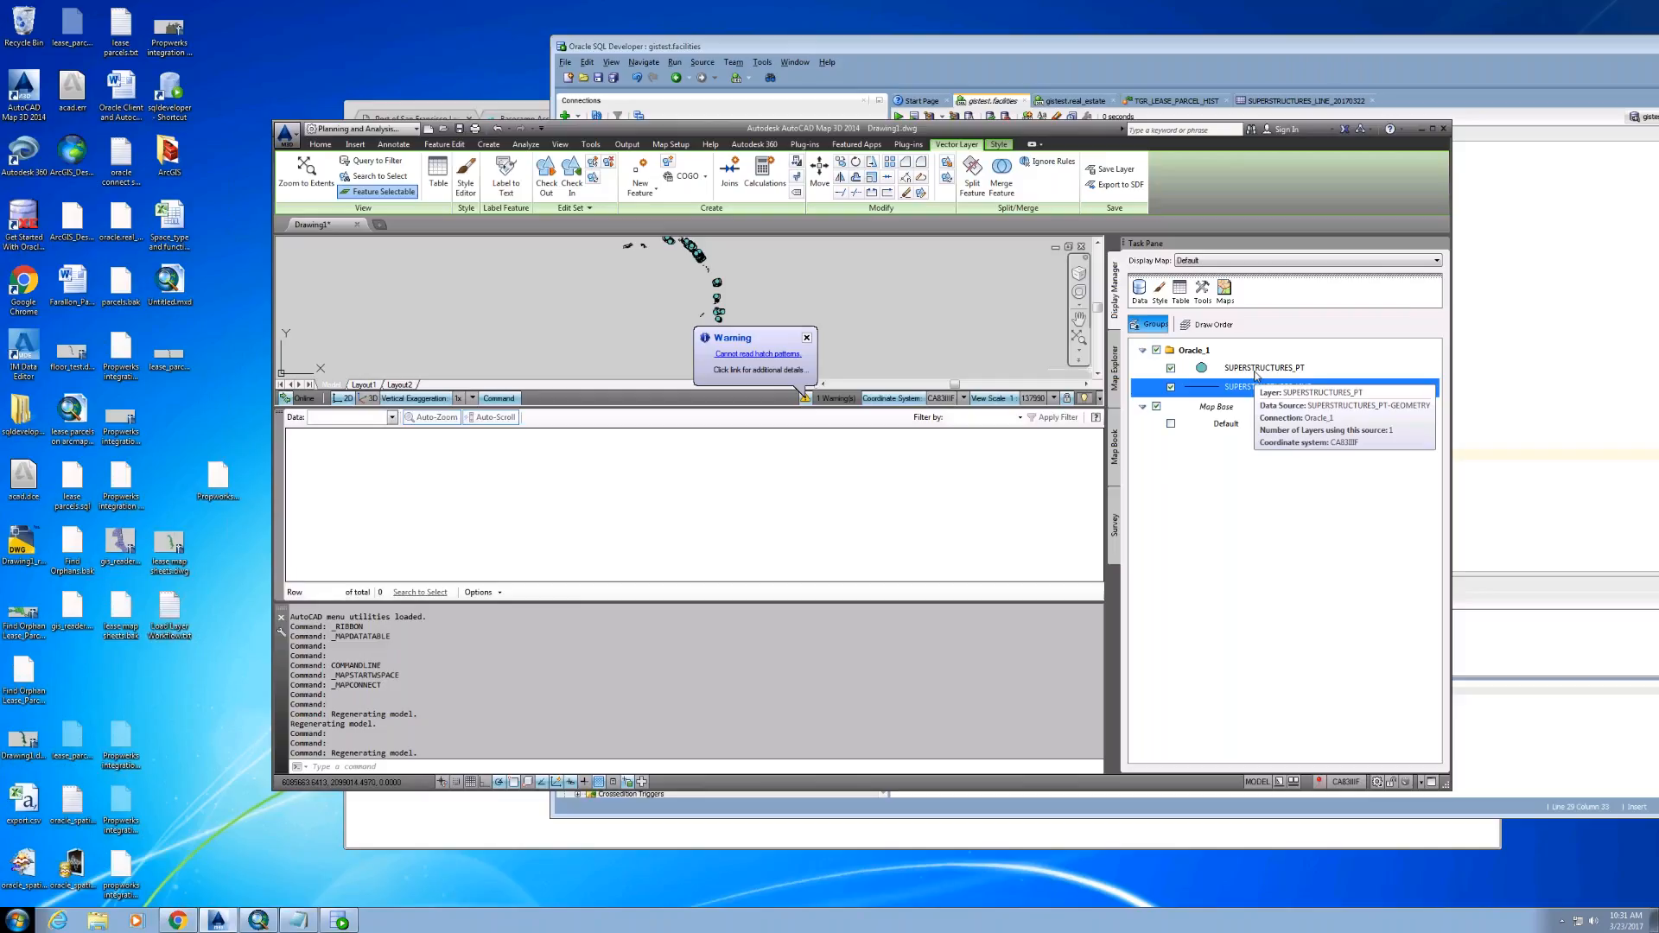
Step: Maximize the program window and show the SUPERSTRUCTURES_LINE data table to examine the selectable FEAT_TYPE values
left_click(1202, 372)
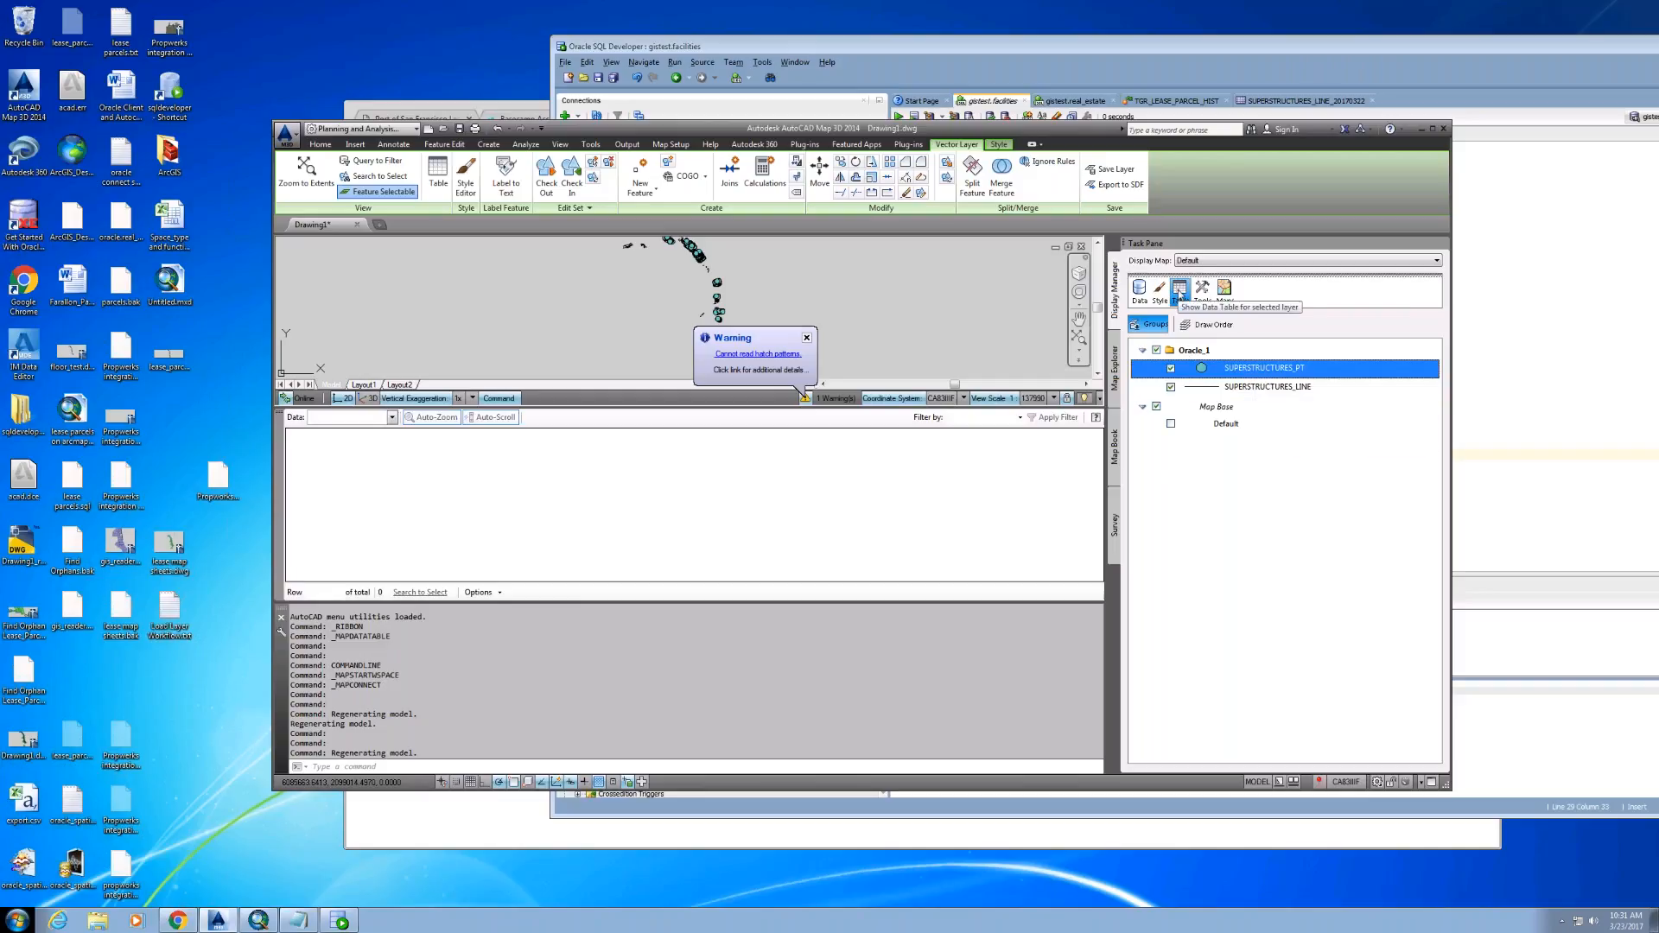
left_click(1432, 128)
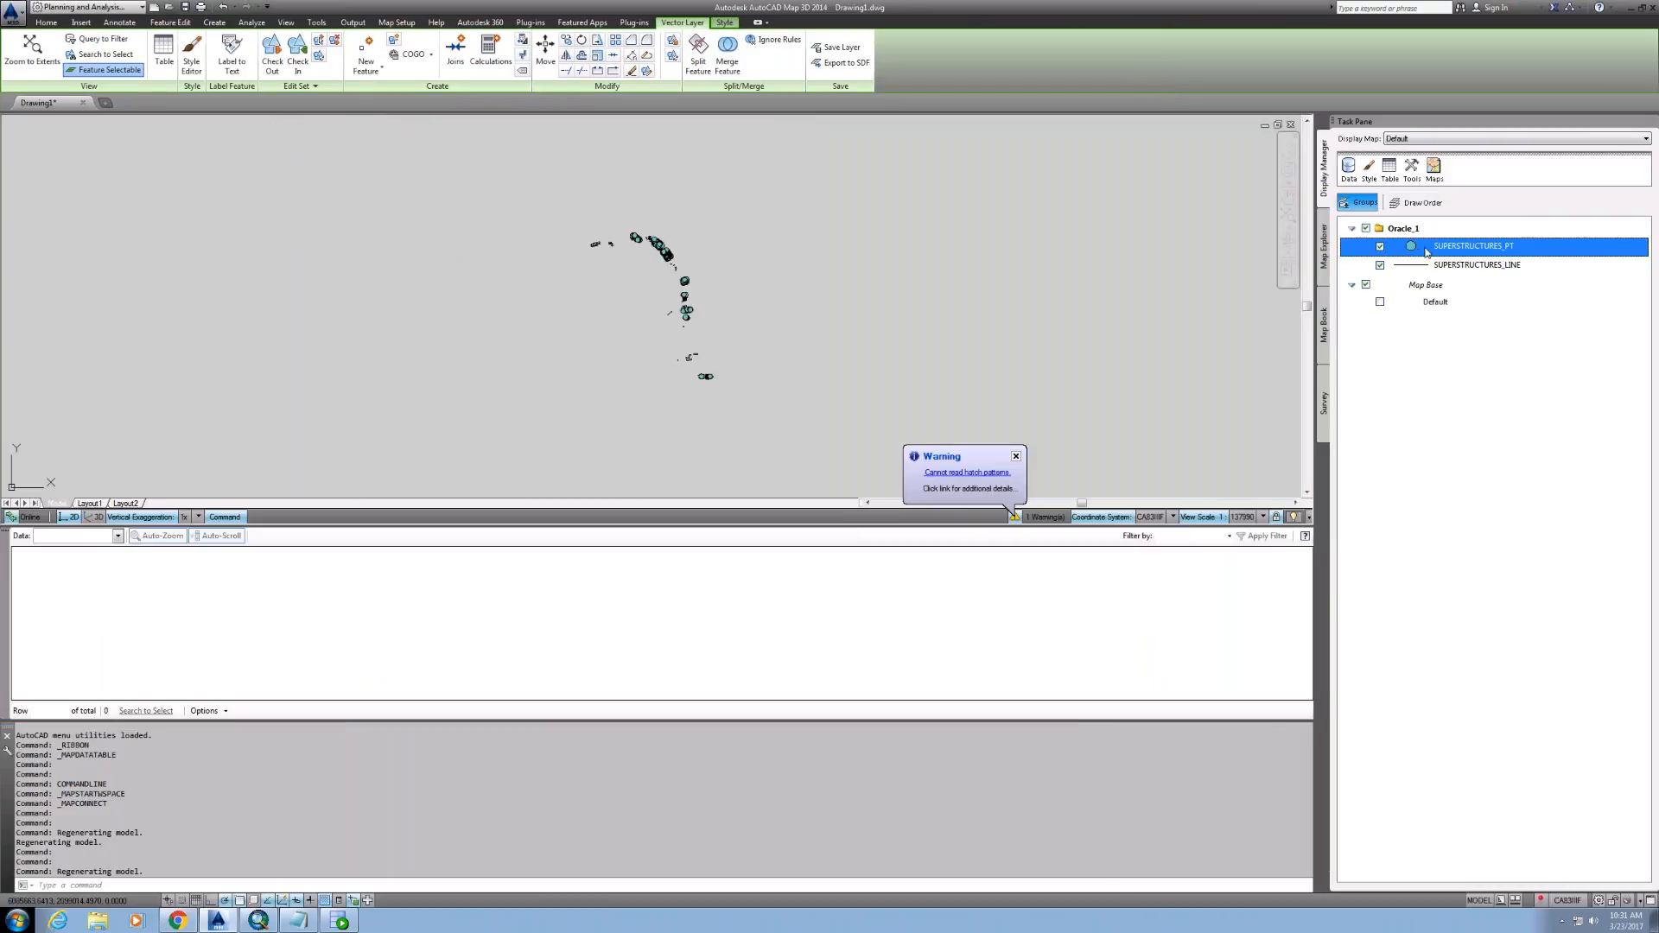
left_click(1434, 264)
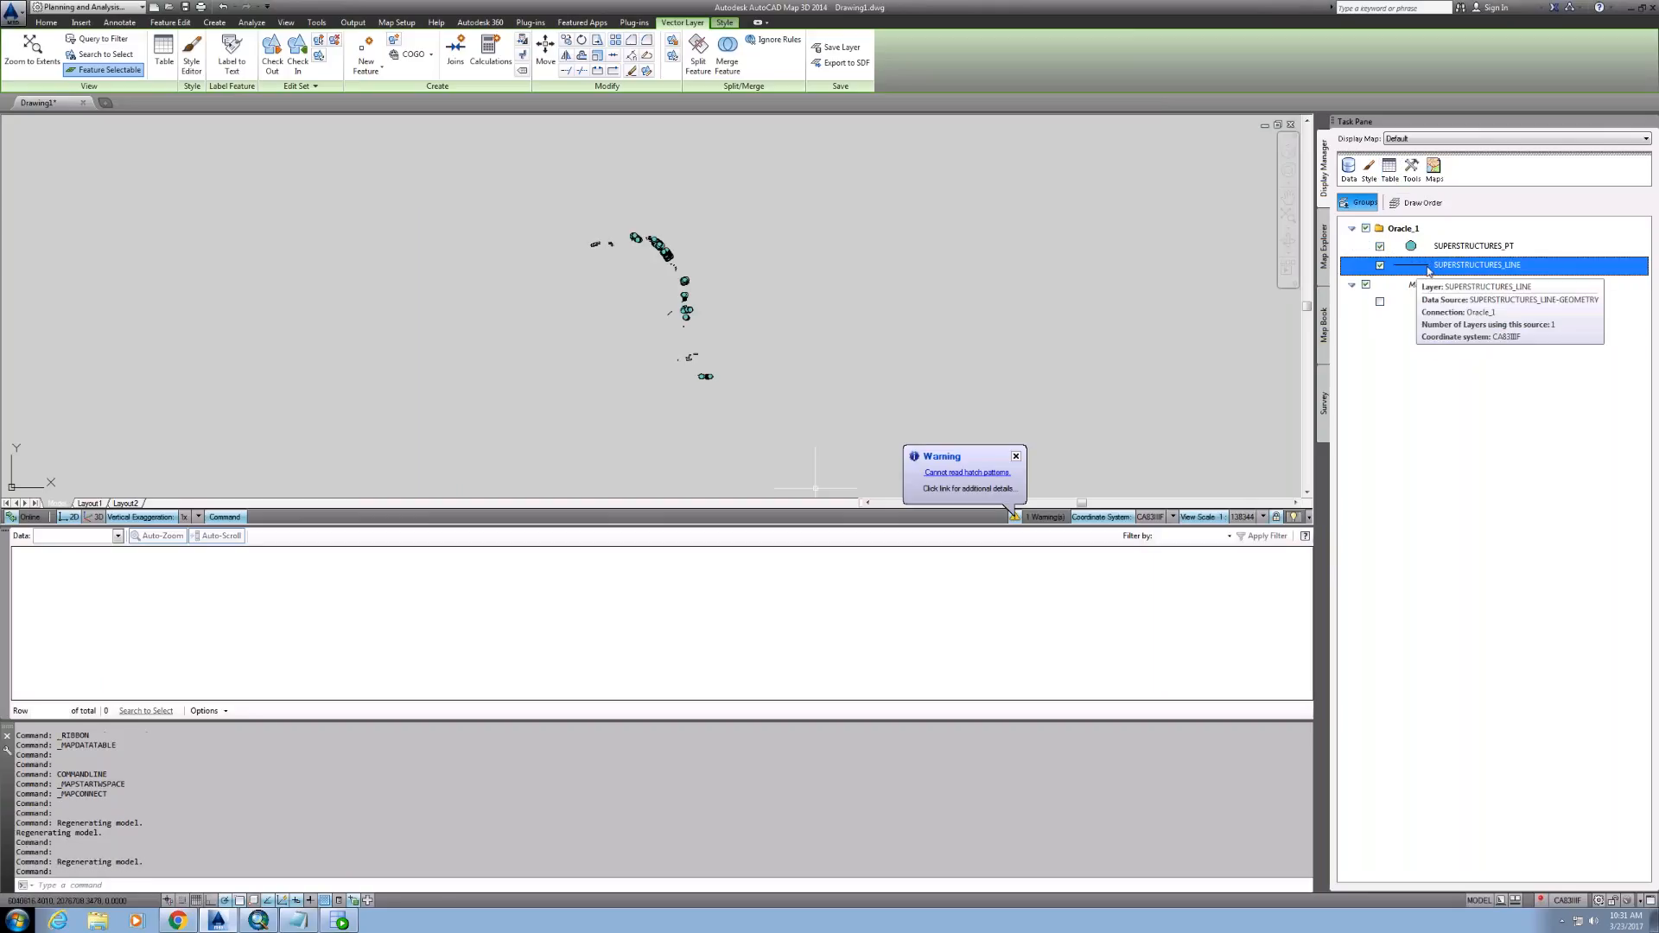
left_click(1388, 170)
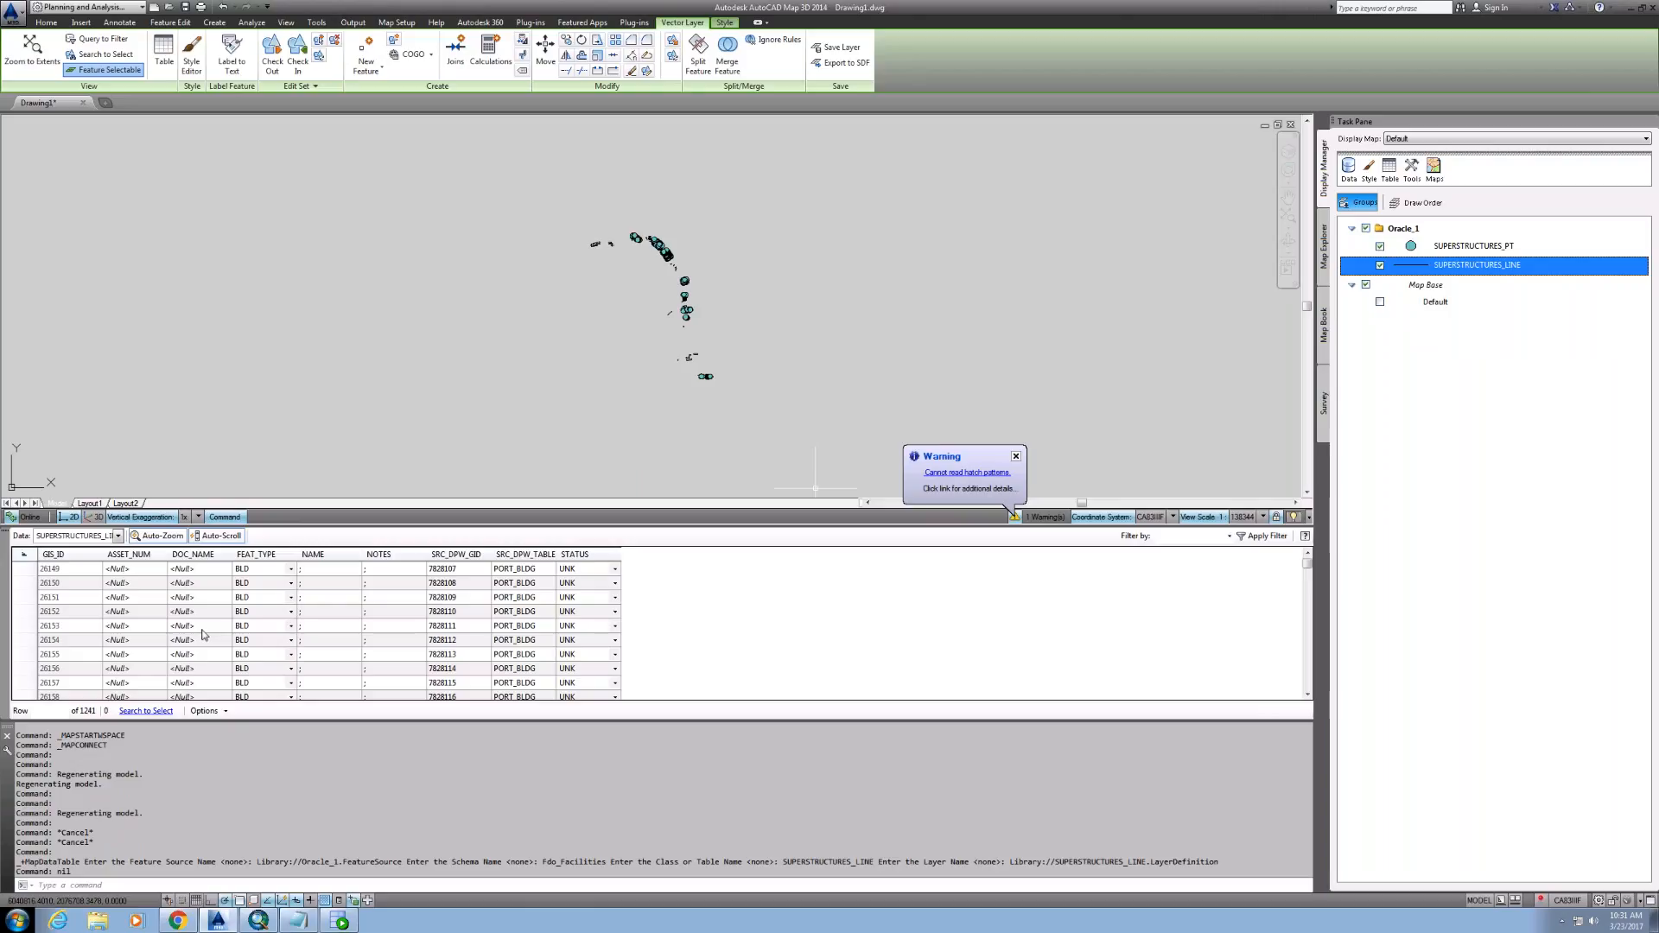
left_click(294, 602)
left_click(294, 602)
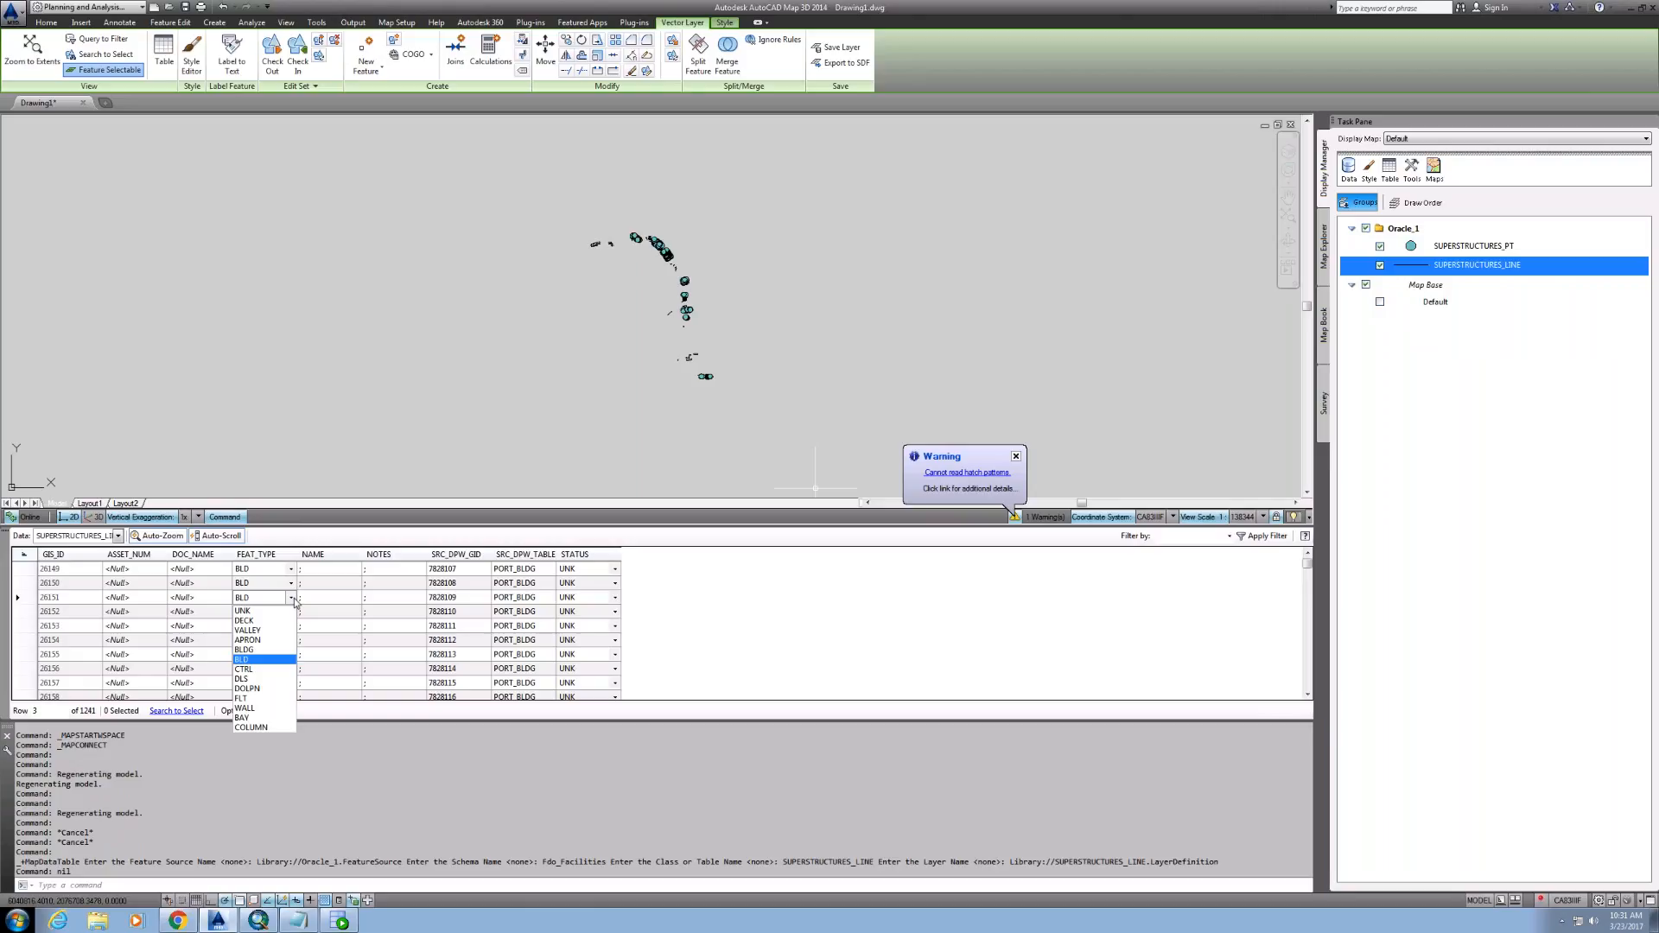
left_click(294, 599)
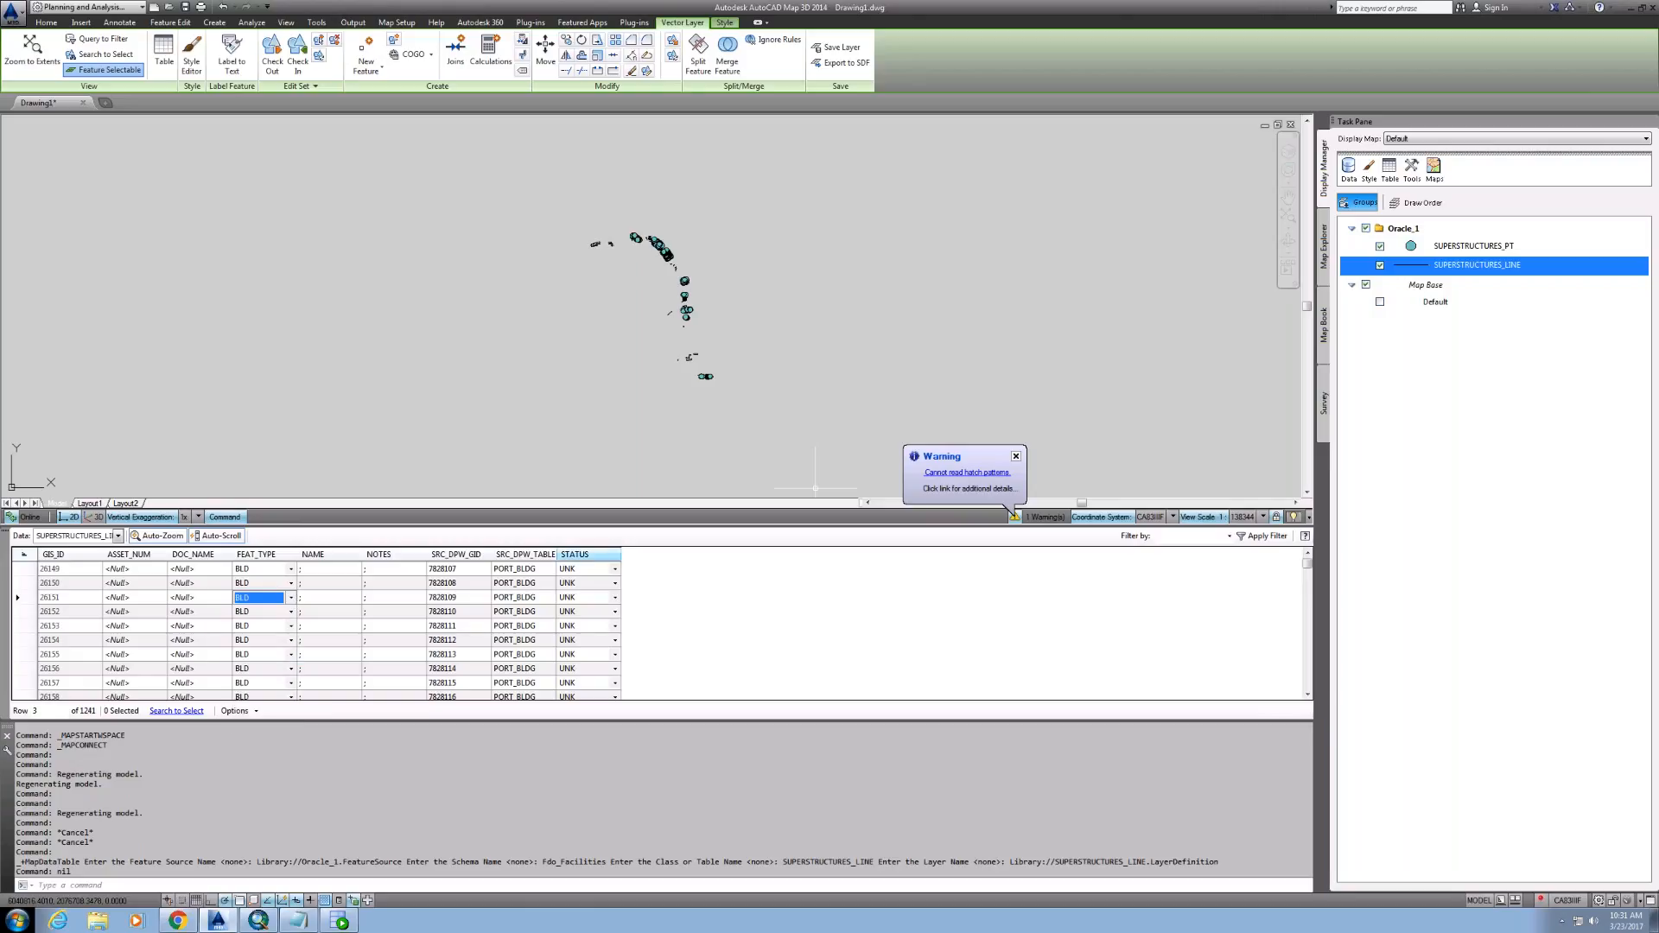
Step: Show the data table of the SUPERSTRUCTURES_PT layer
left_click(1466, 403)
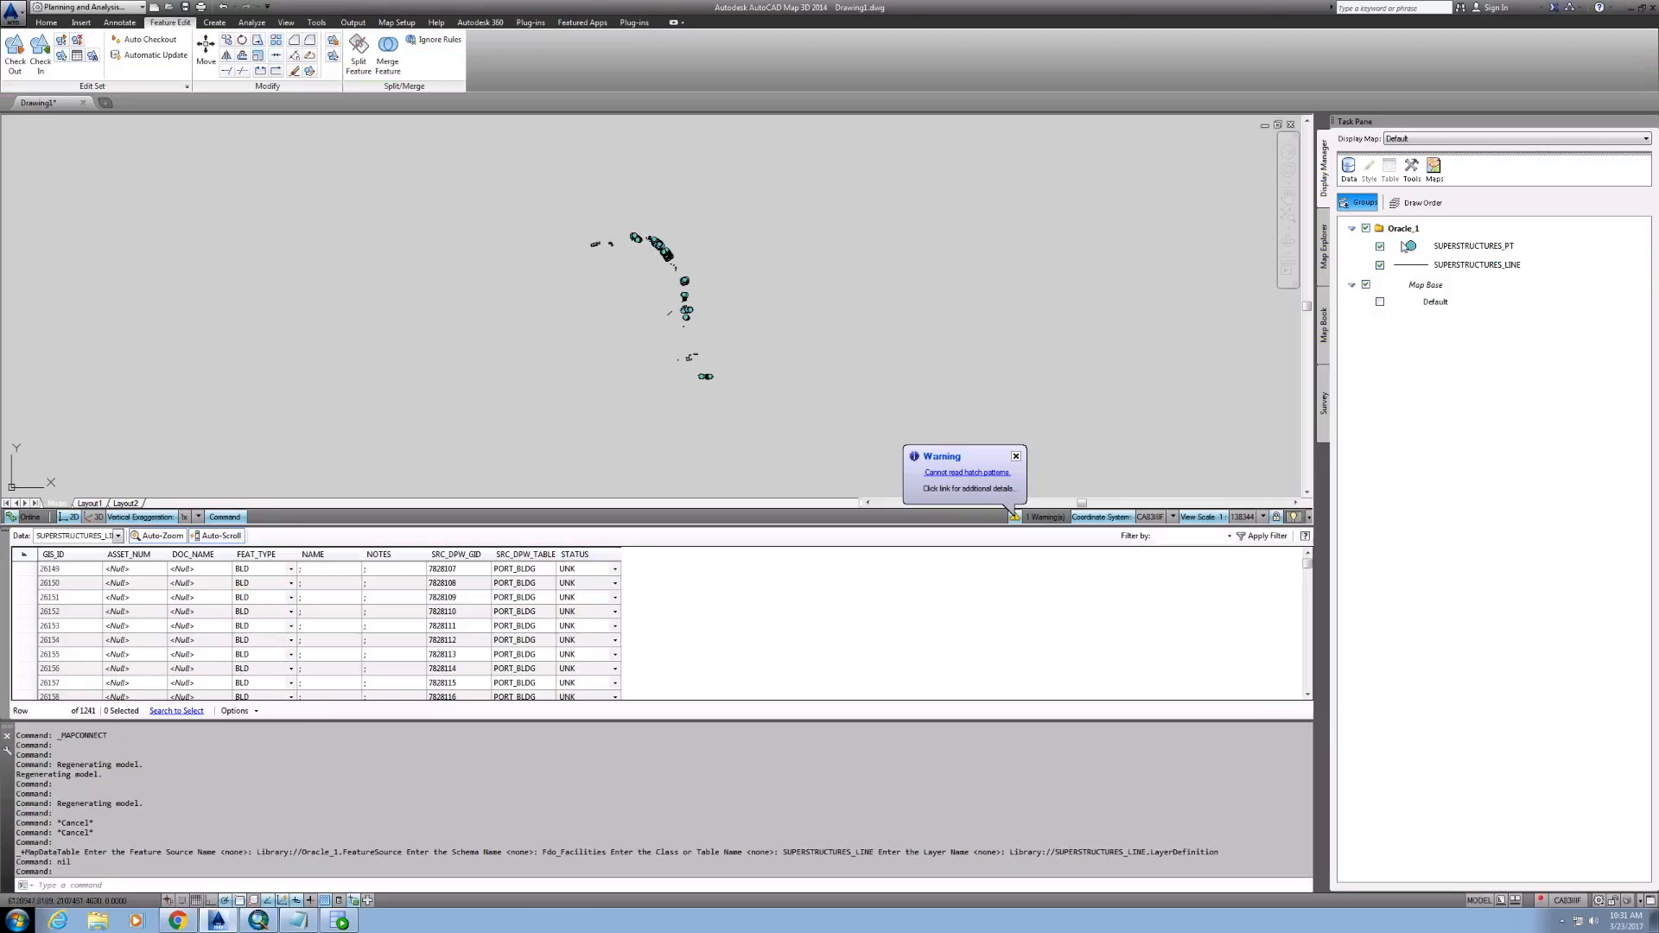
mouse_move(1437, 252)
left_click(1491, 248)
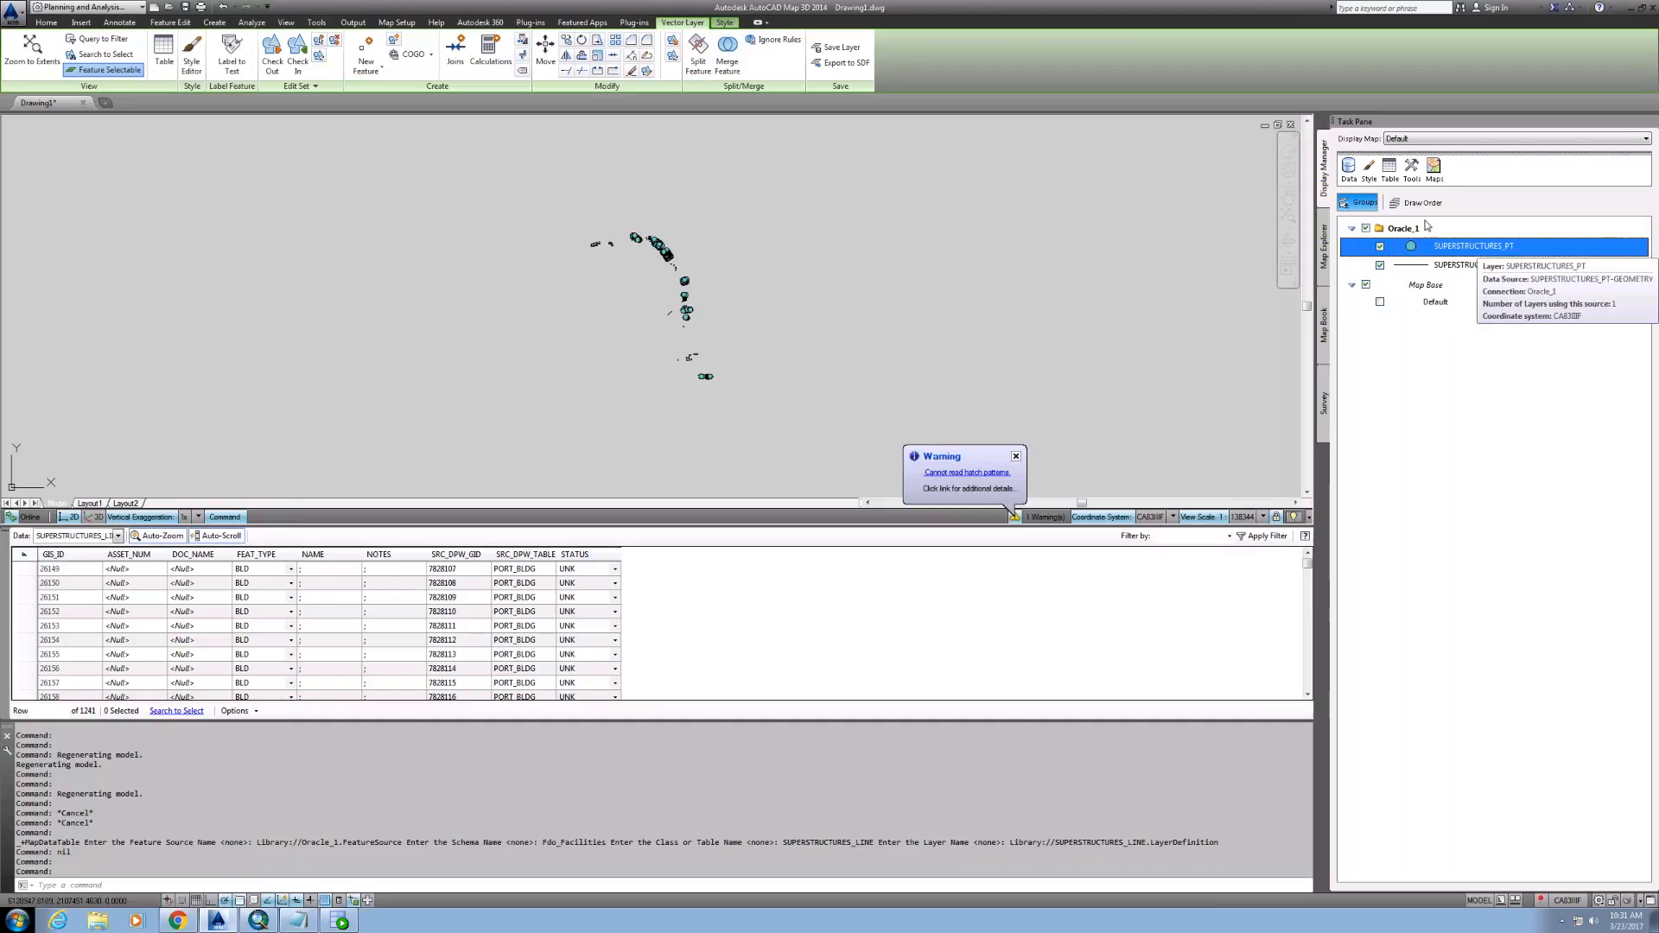
left_click(1391, 173)
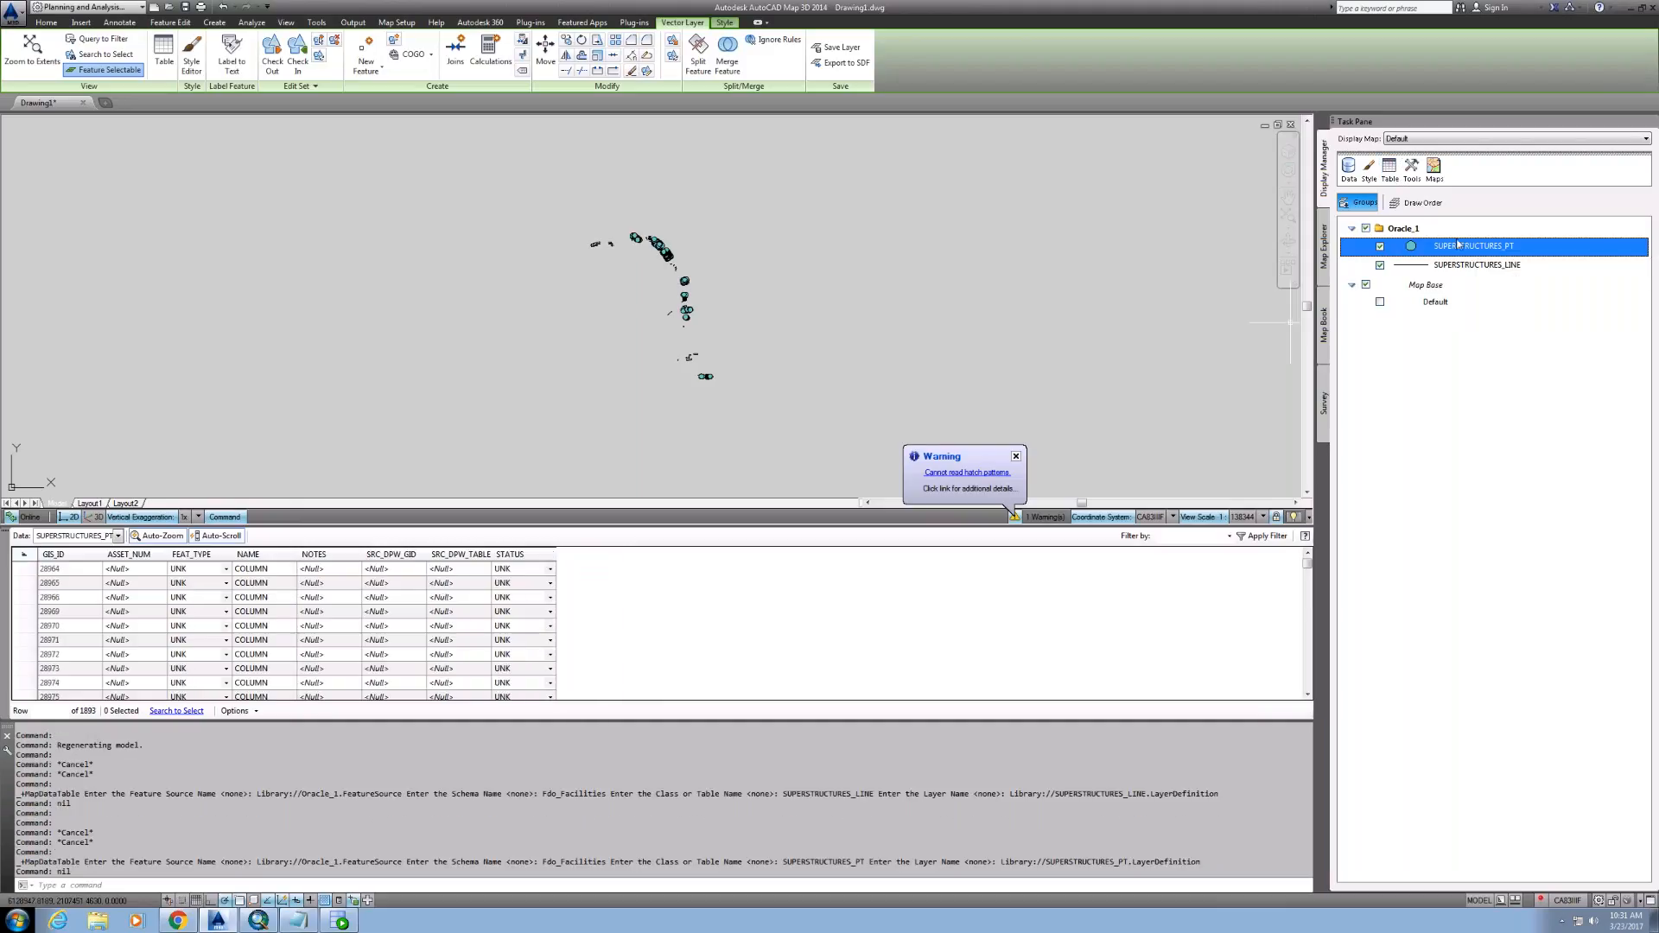
Step: Keep the command line window open and reduce its height to enlarge the map area
left_click(7, 736)
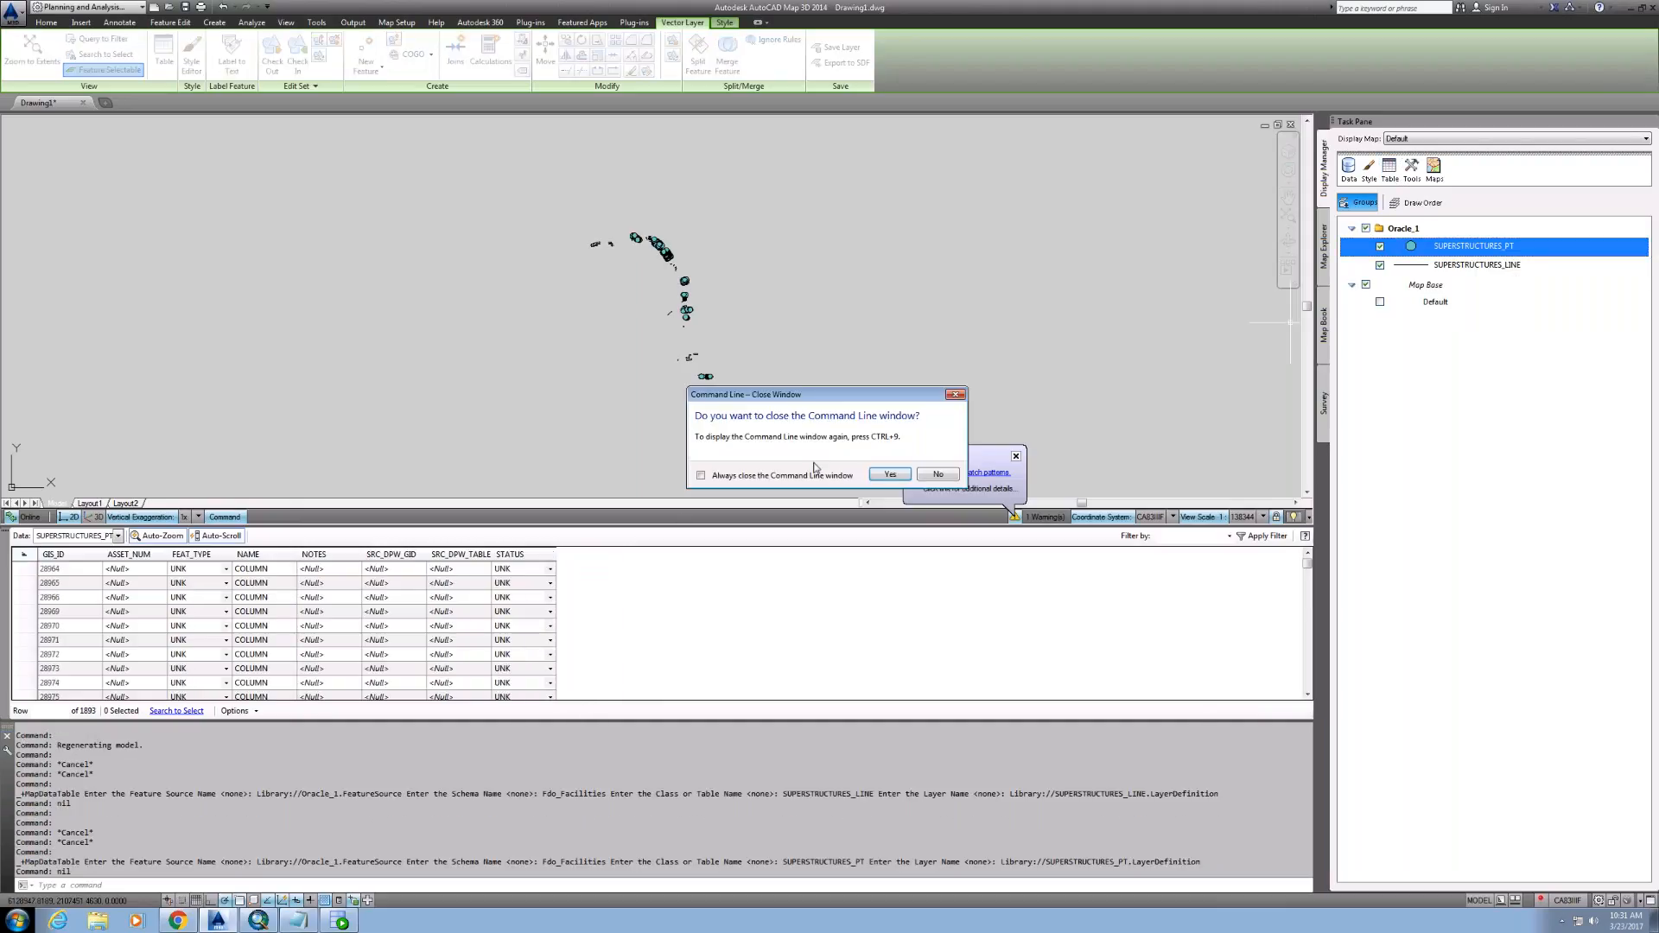
left_click(937, 474)
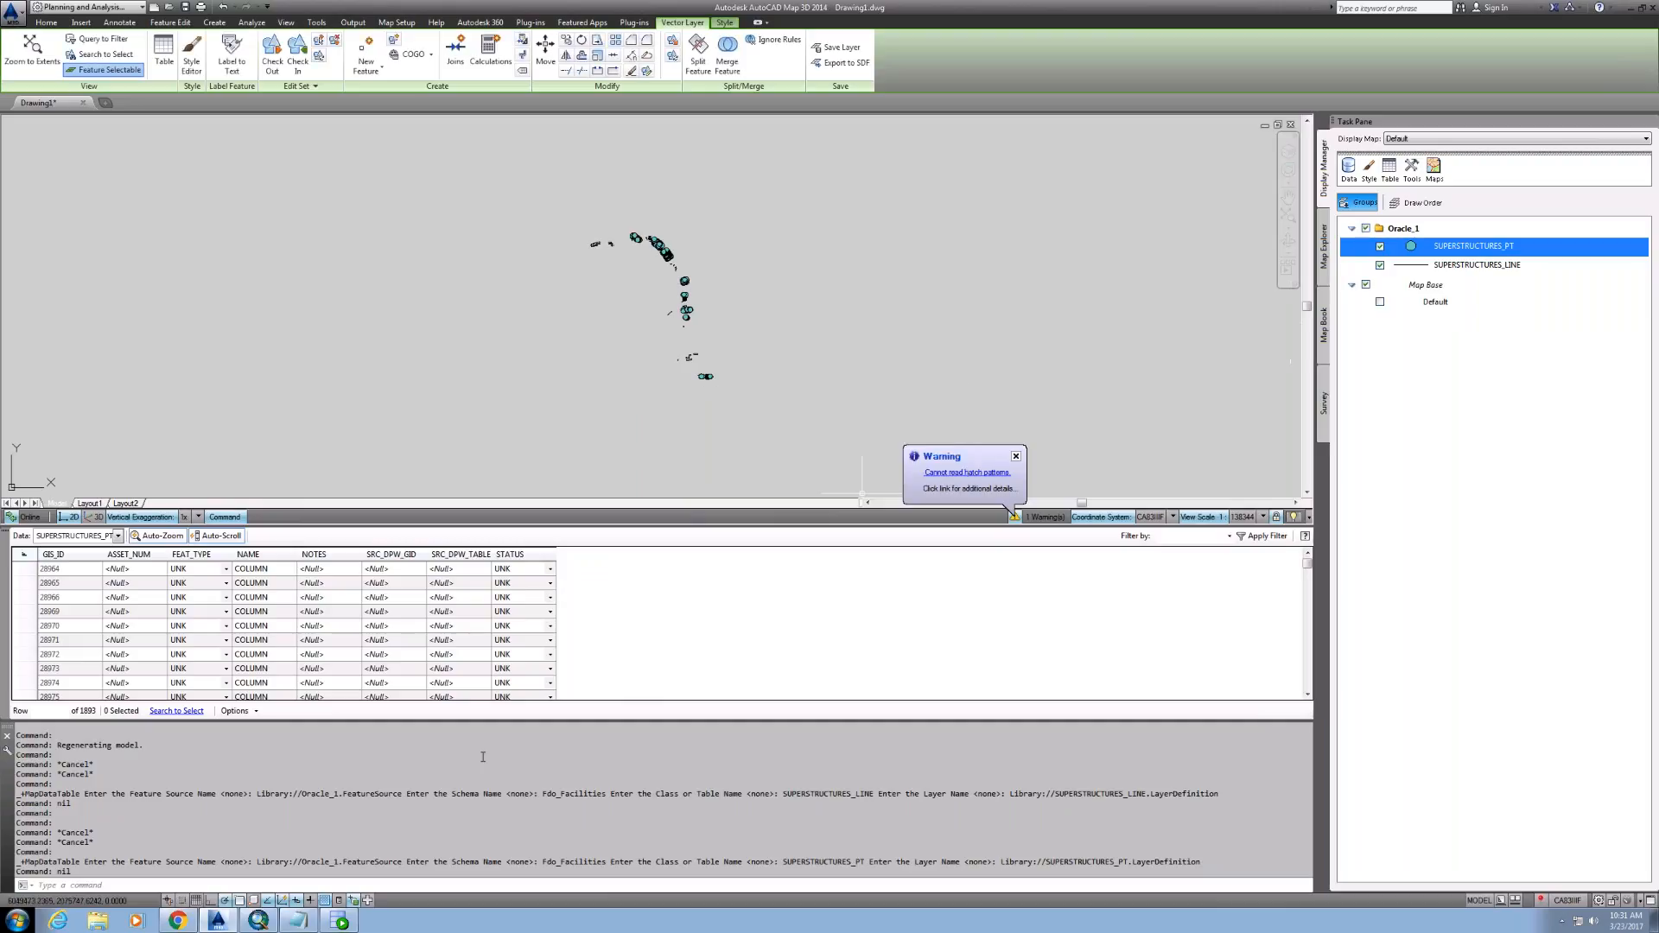
left_click_drag(514, 719, 514, 795)
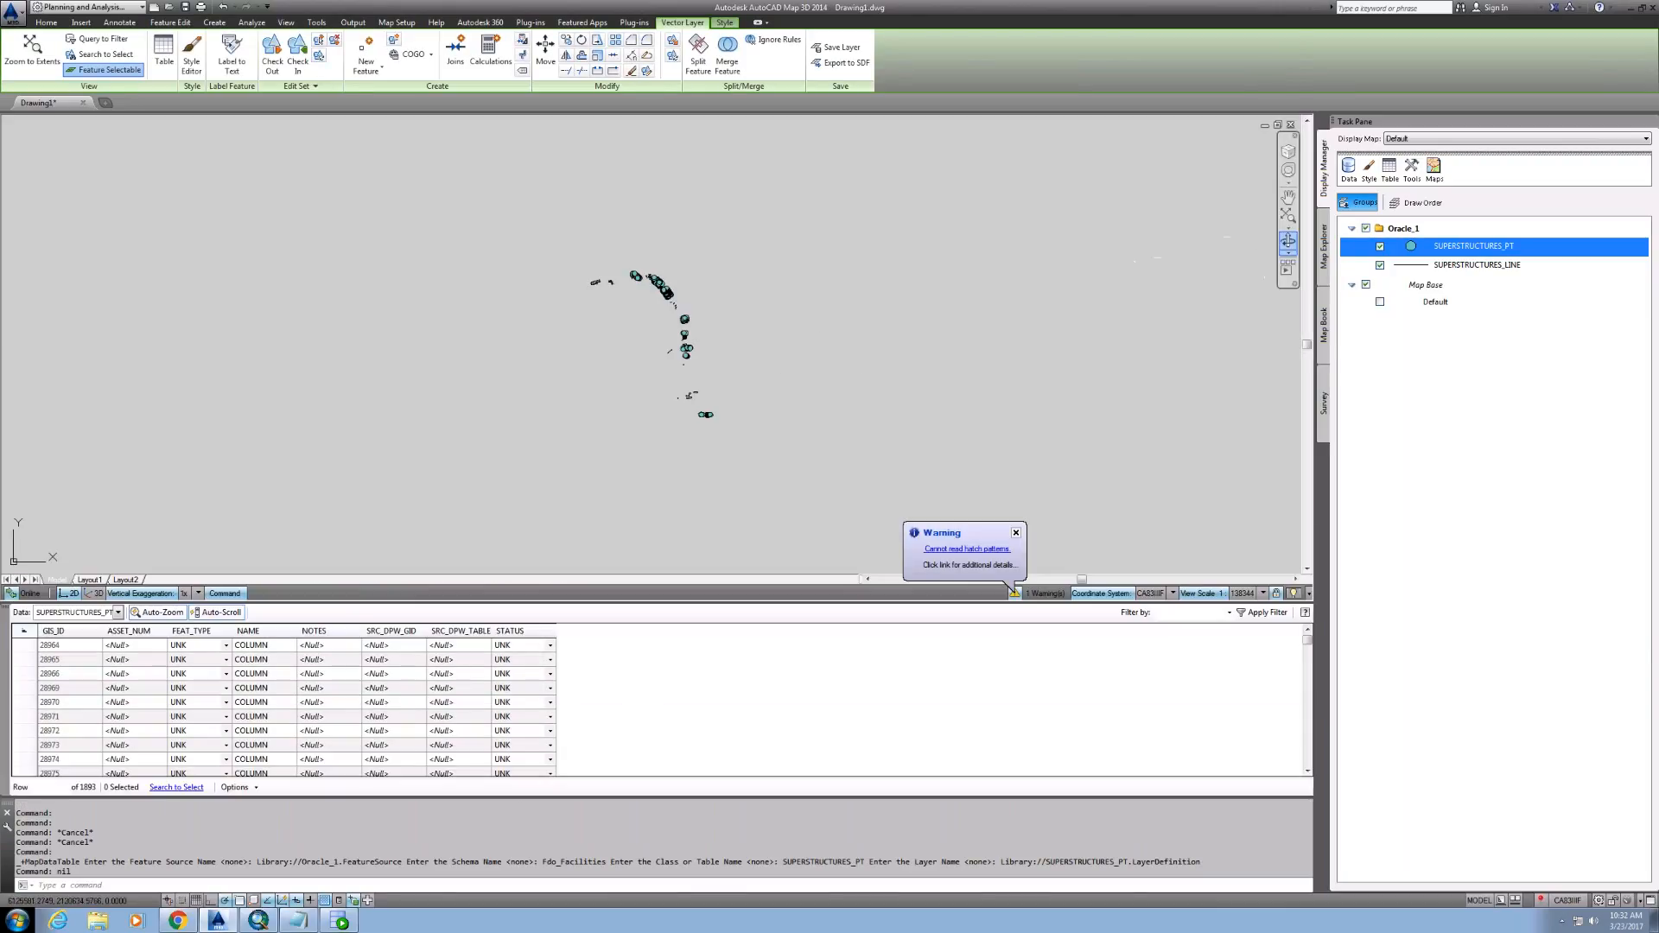
Step: Expand the Oracle_1 connection and its Fdo_Facilities schema in Map Explorer to view the available feature classes and lookup tables
left_click(1327, 255)
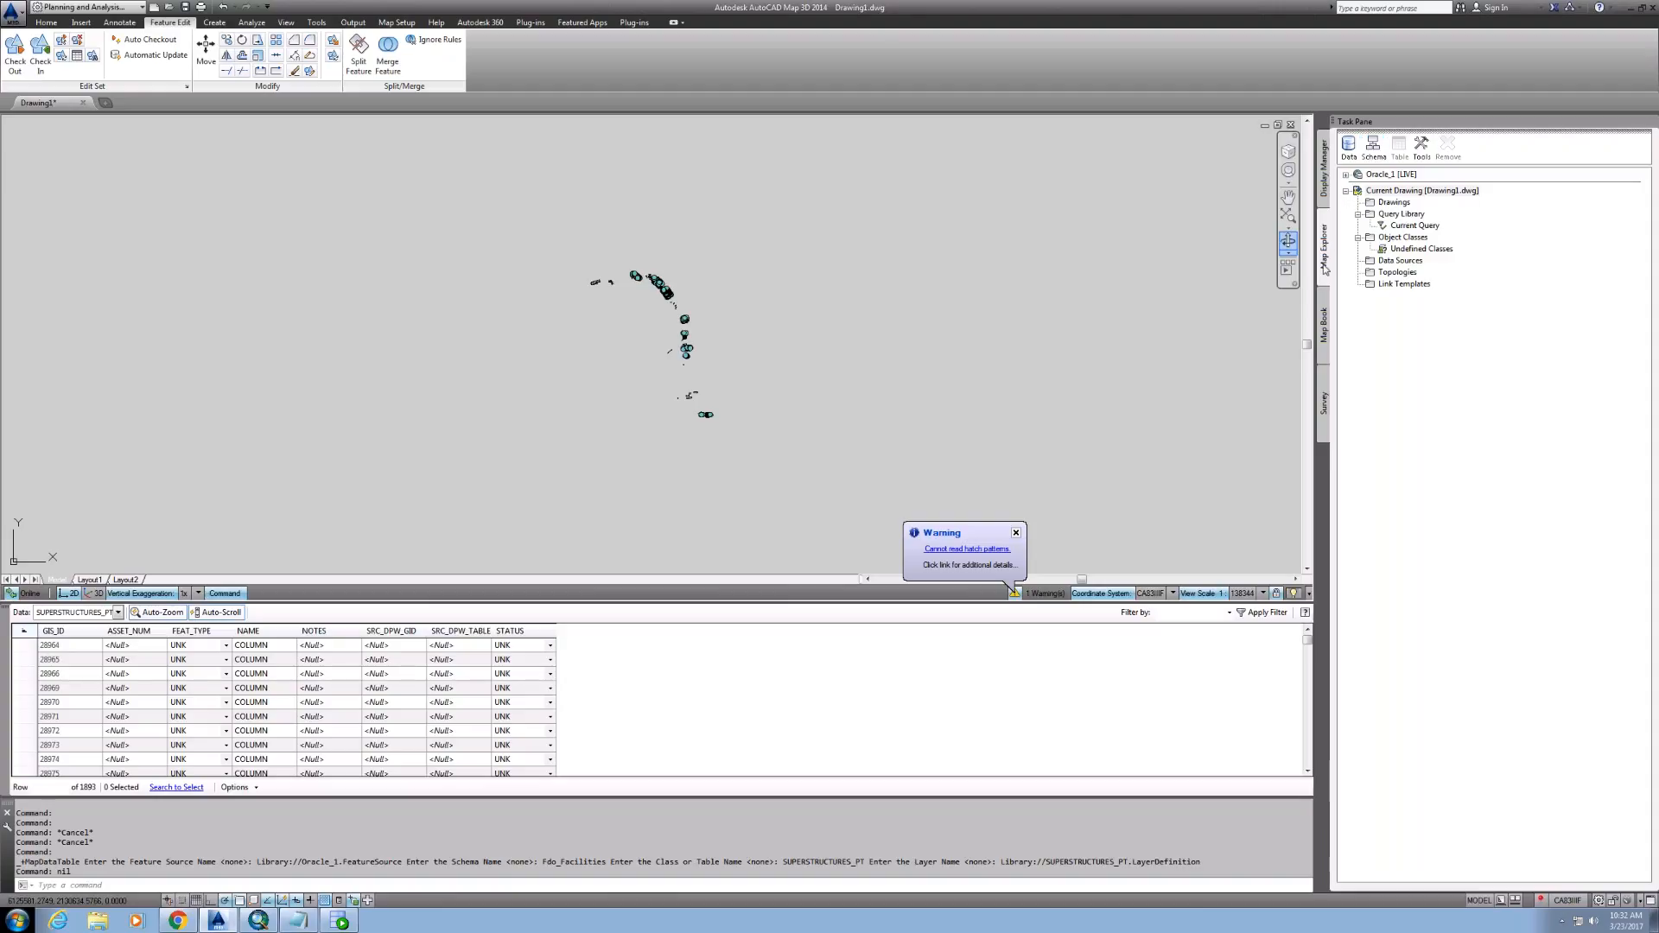
left_click(1345, 175)
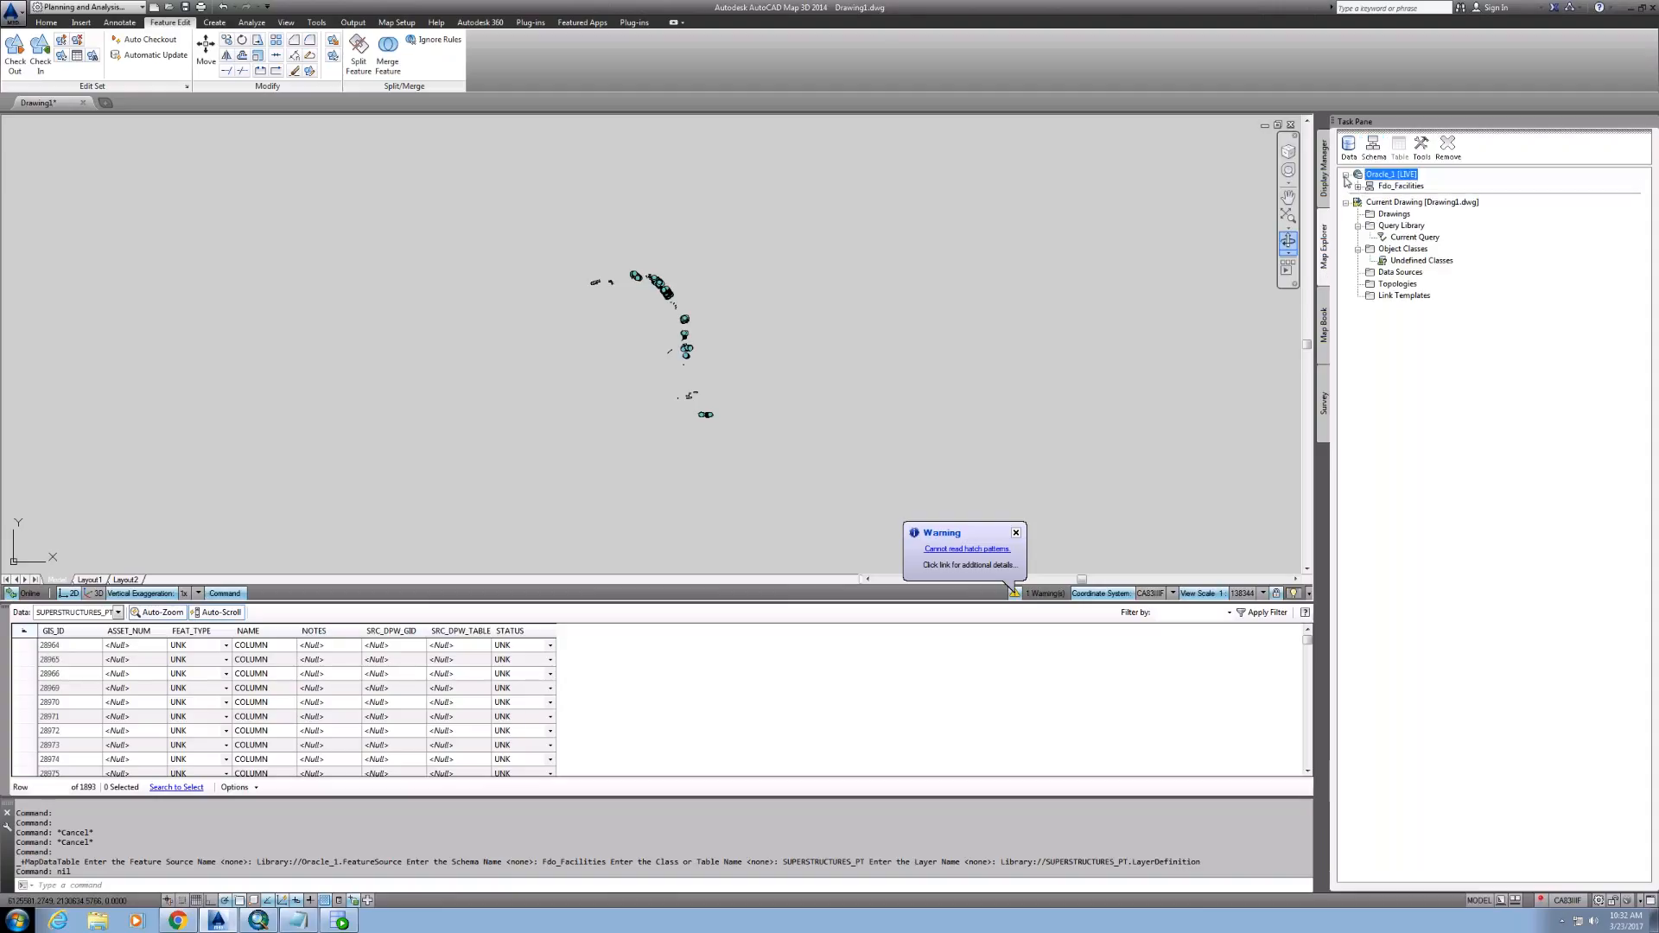
double_click(1391, 176)
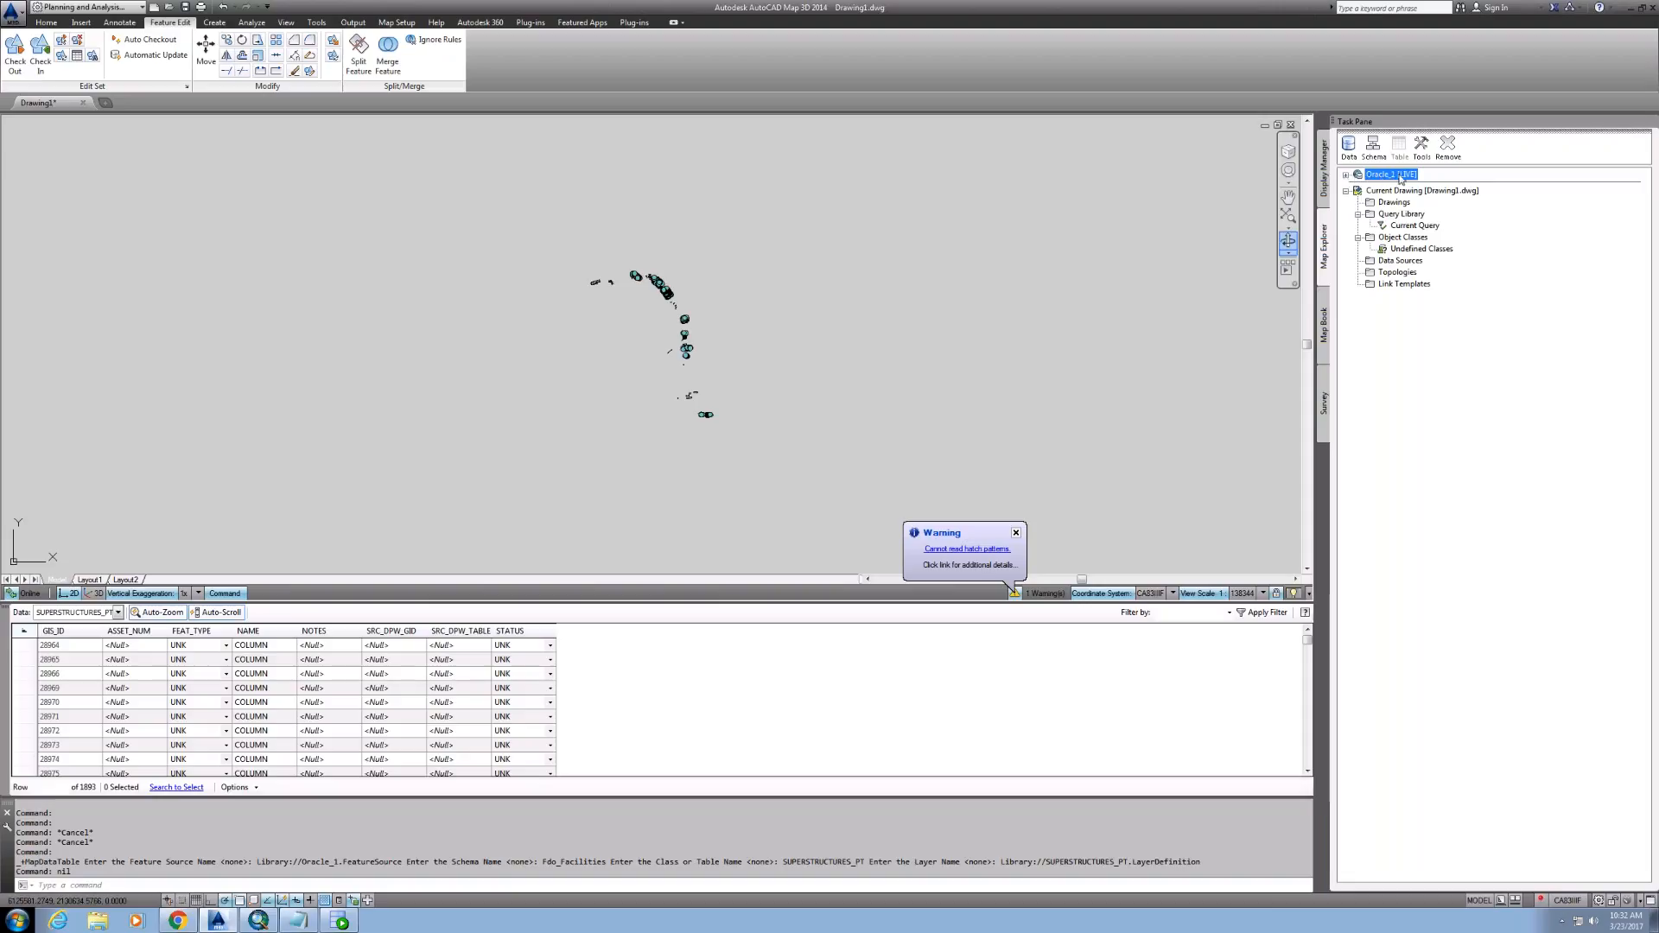
left_click(1345, 175)
left_click(1358, 186)
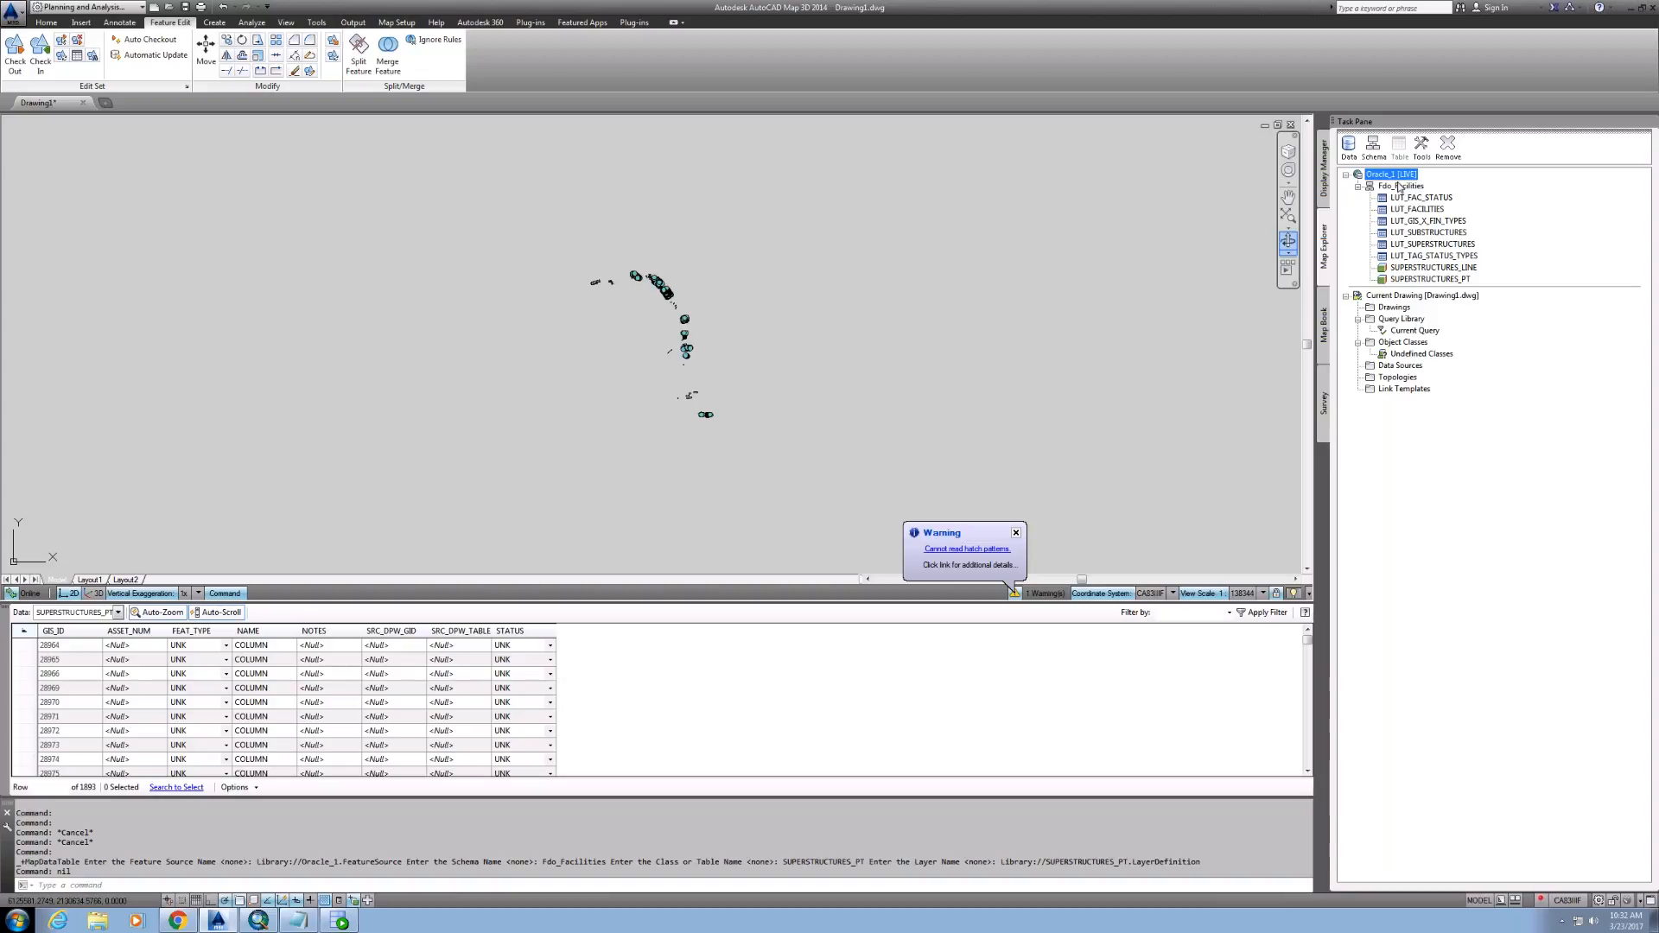
left_click(1471, 270)
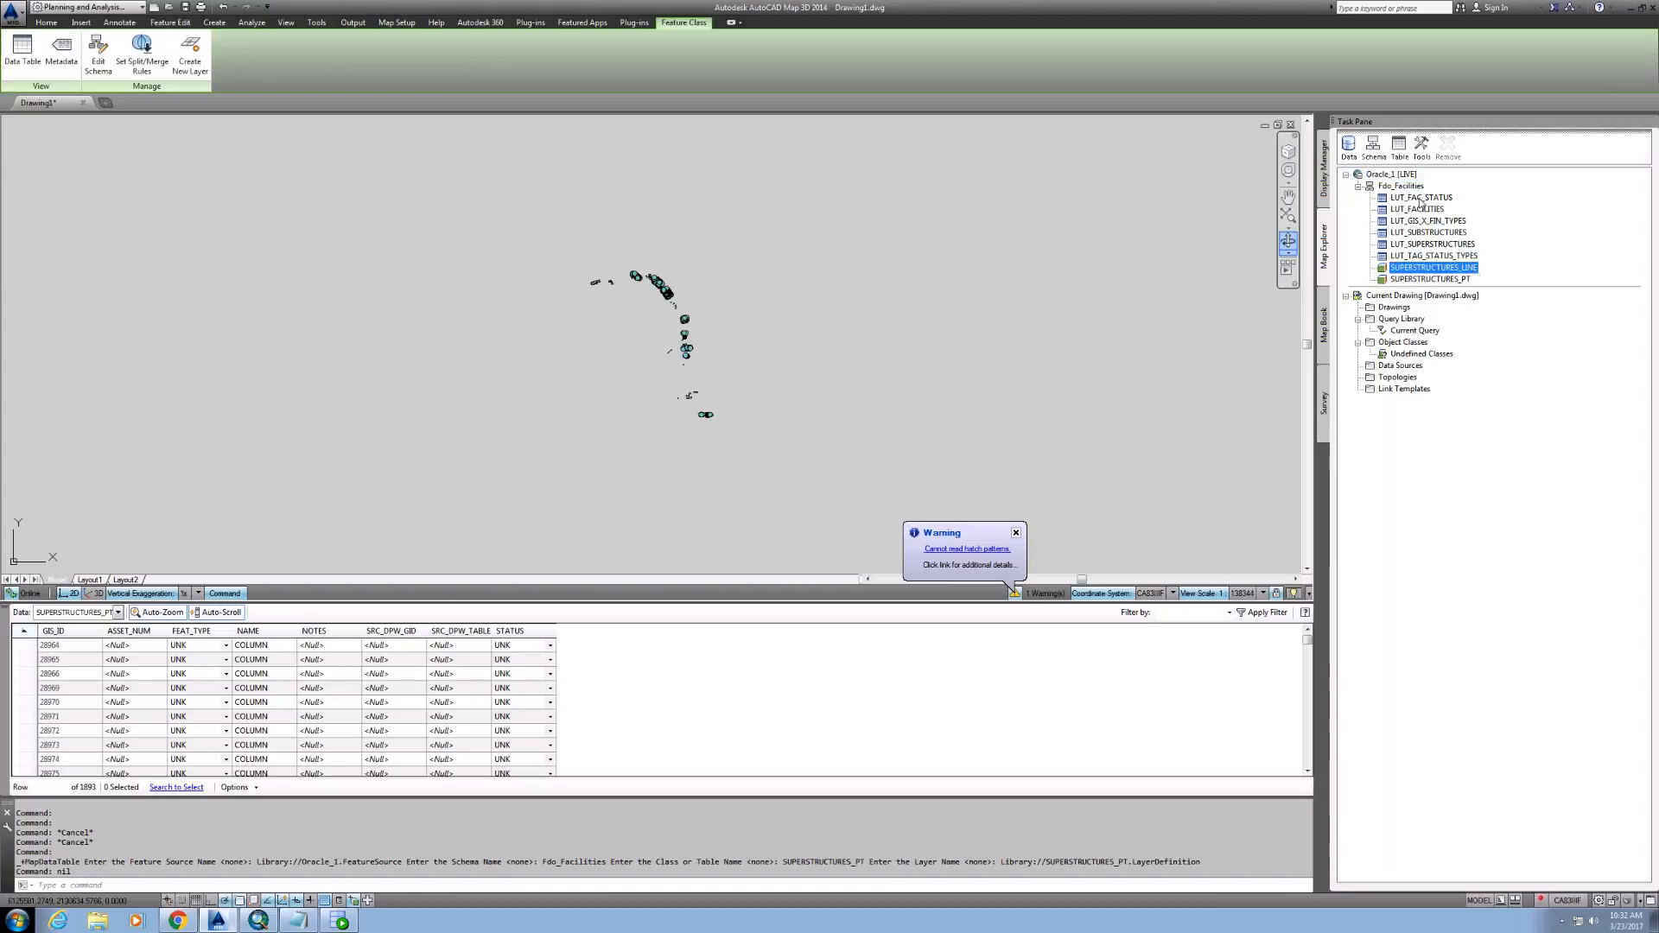
Step: Open the Oracle_1 schema for editing and expand the properties of the SUPERSTRUCTURES_LINE feature class under Fdo_Facilities
left_click(1389, 176)
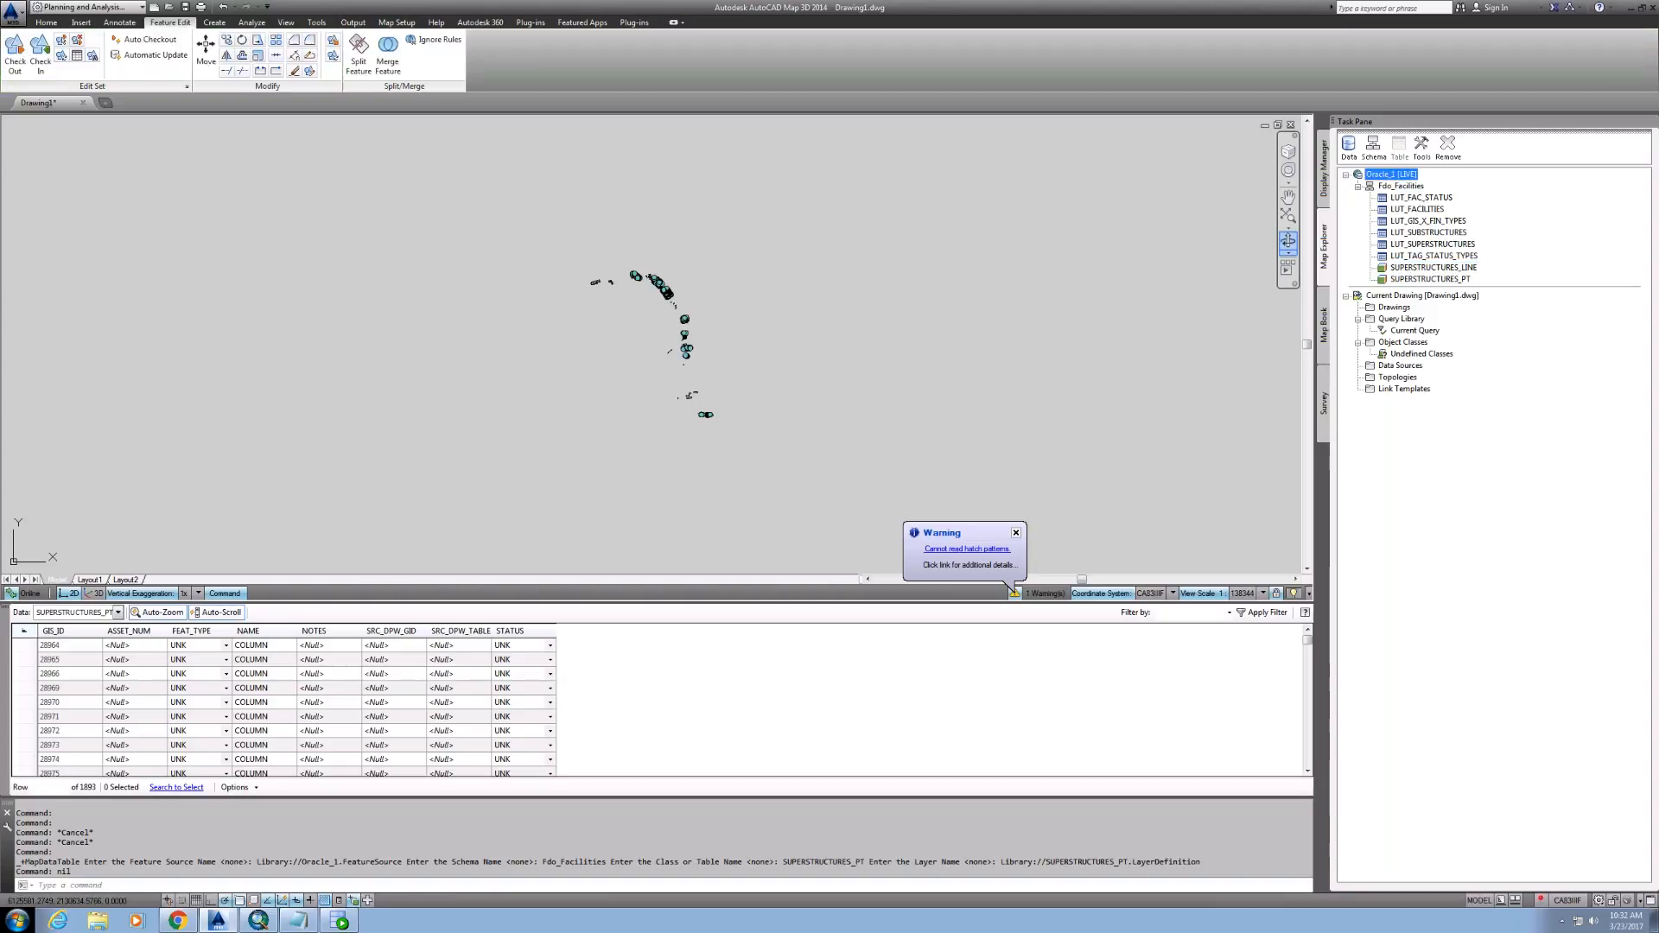
left_click(1373, 149)
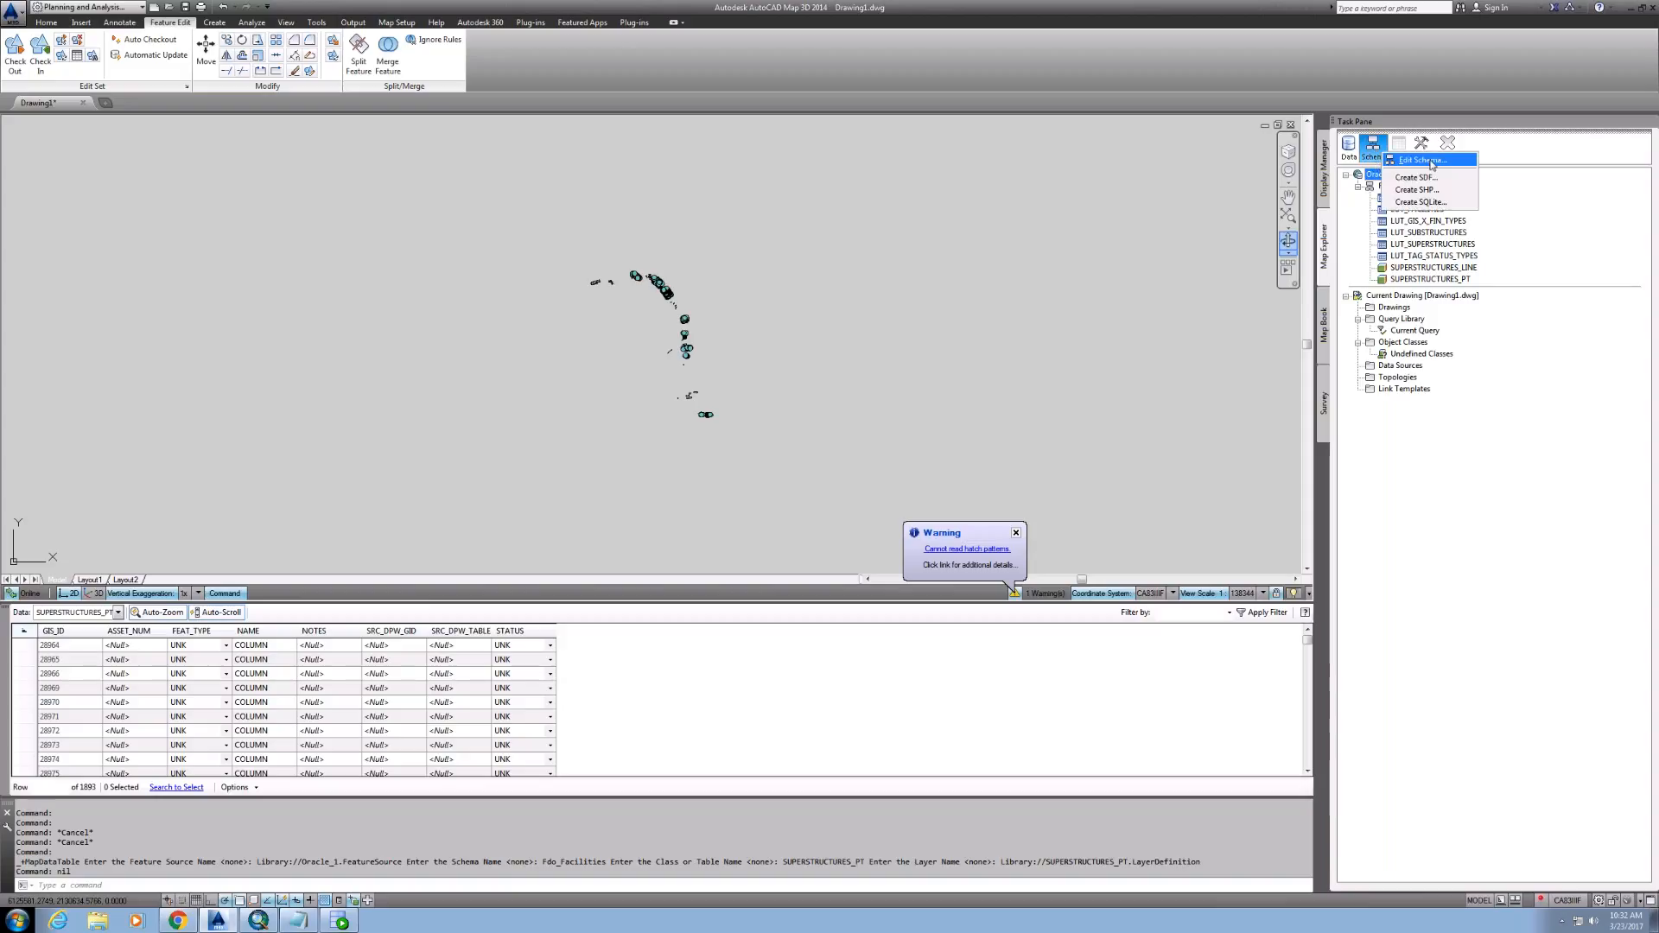
left_click(1435, 163)
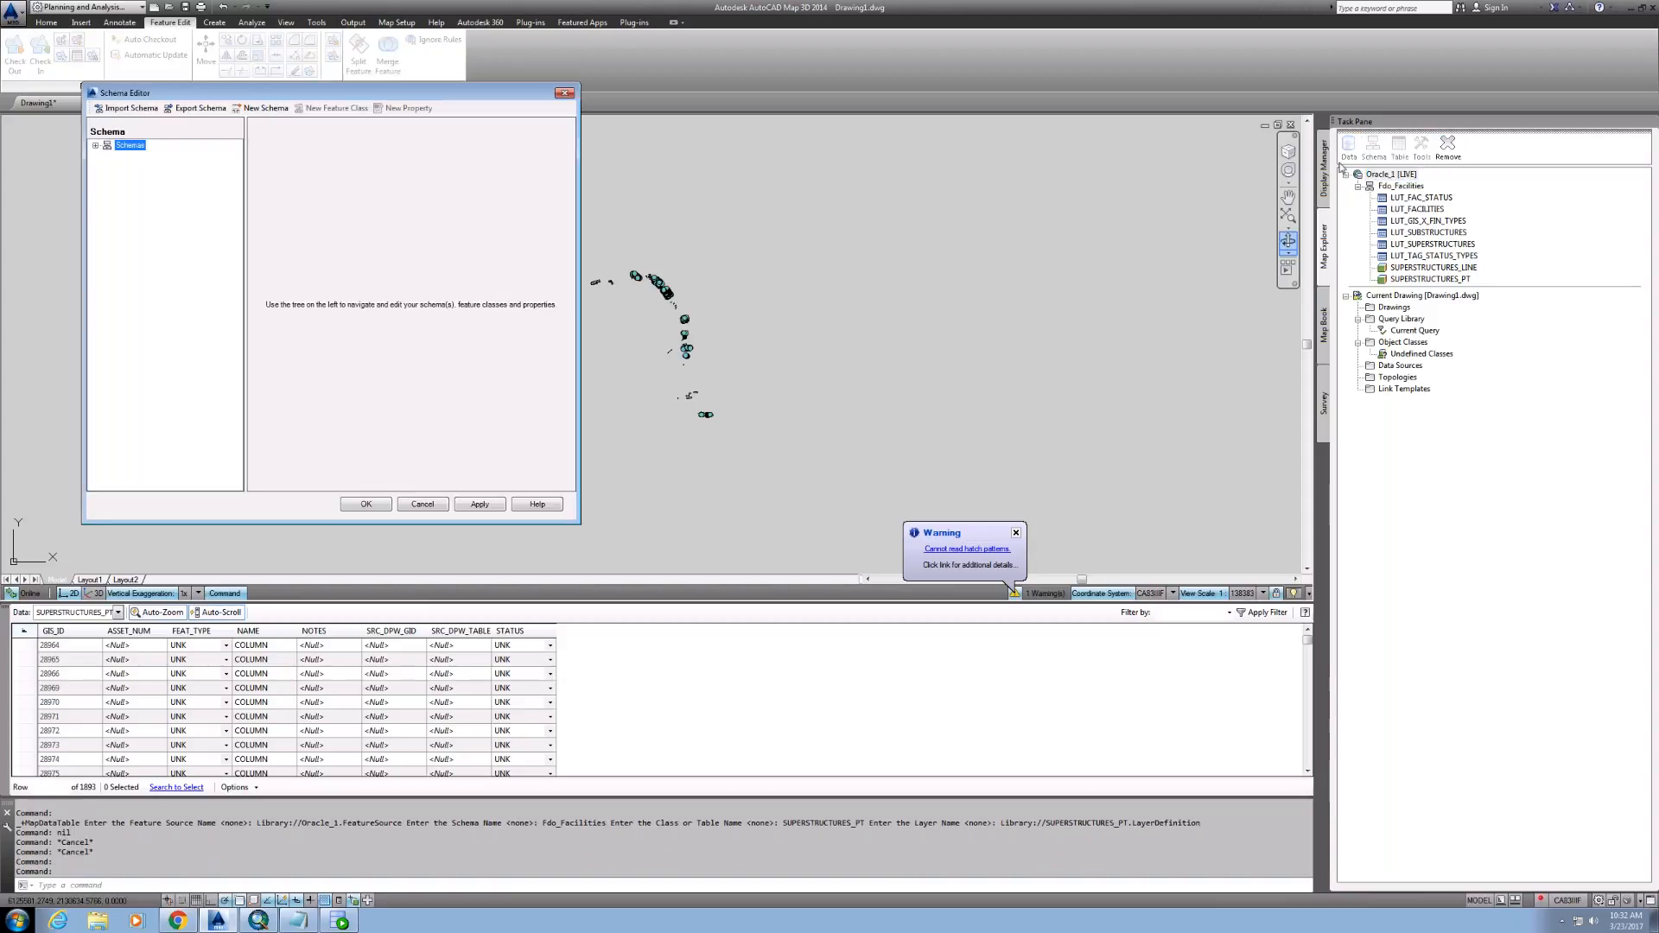
left_click(95, 145)
left_click(107, 156)
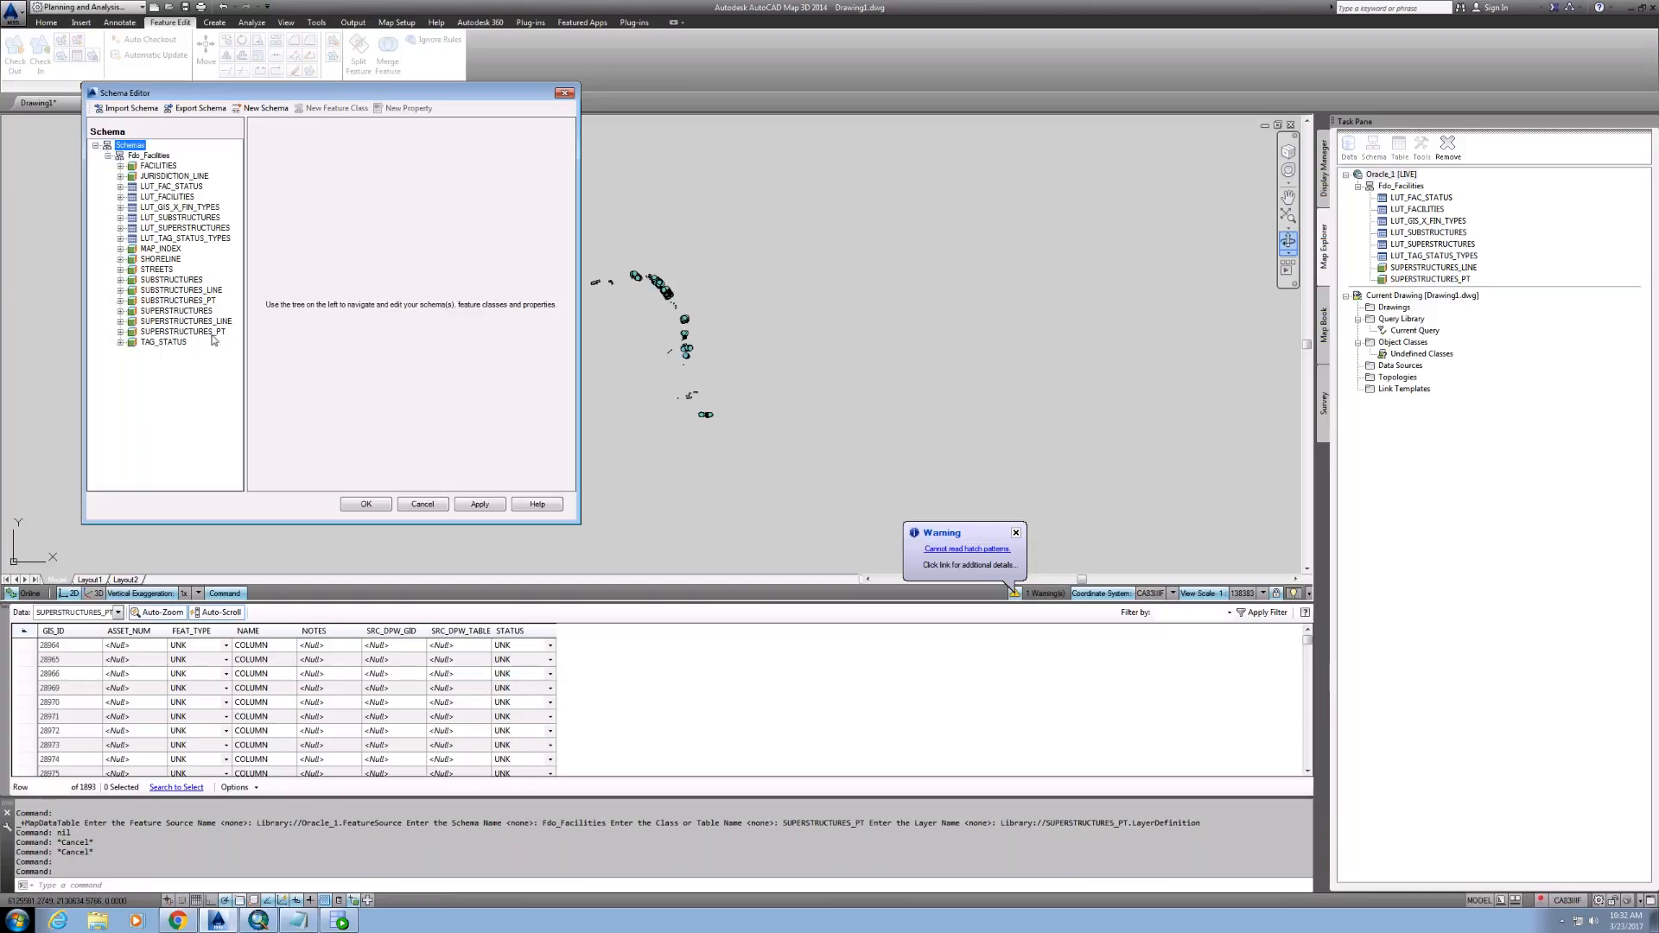
left_click(151, 322)
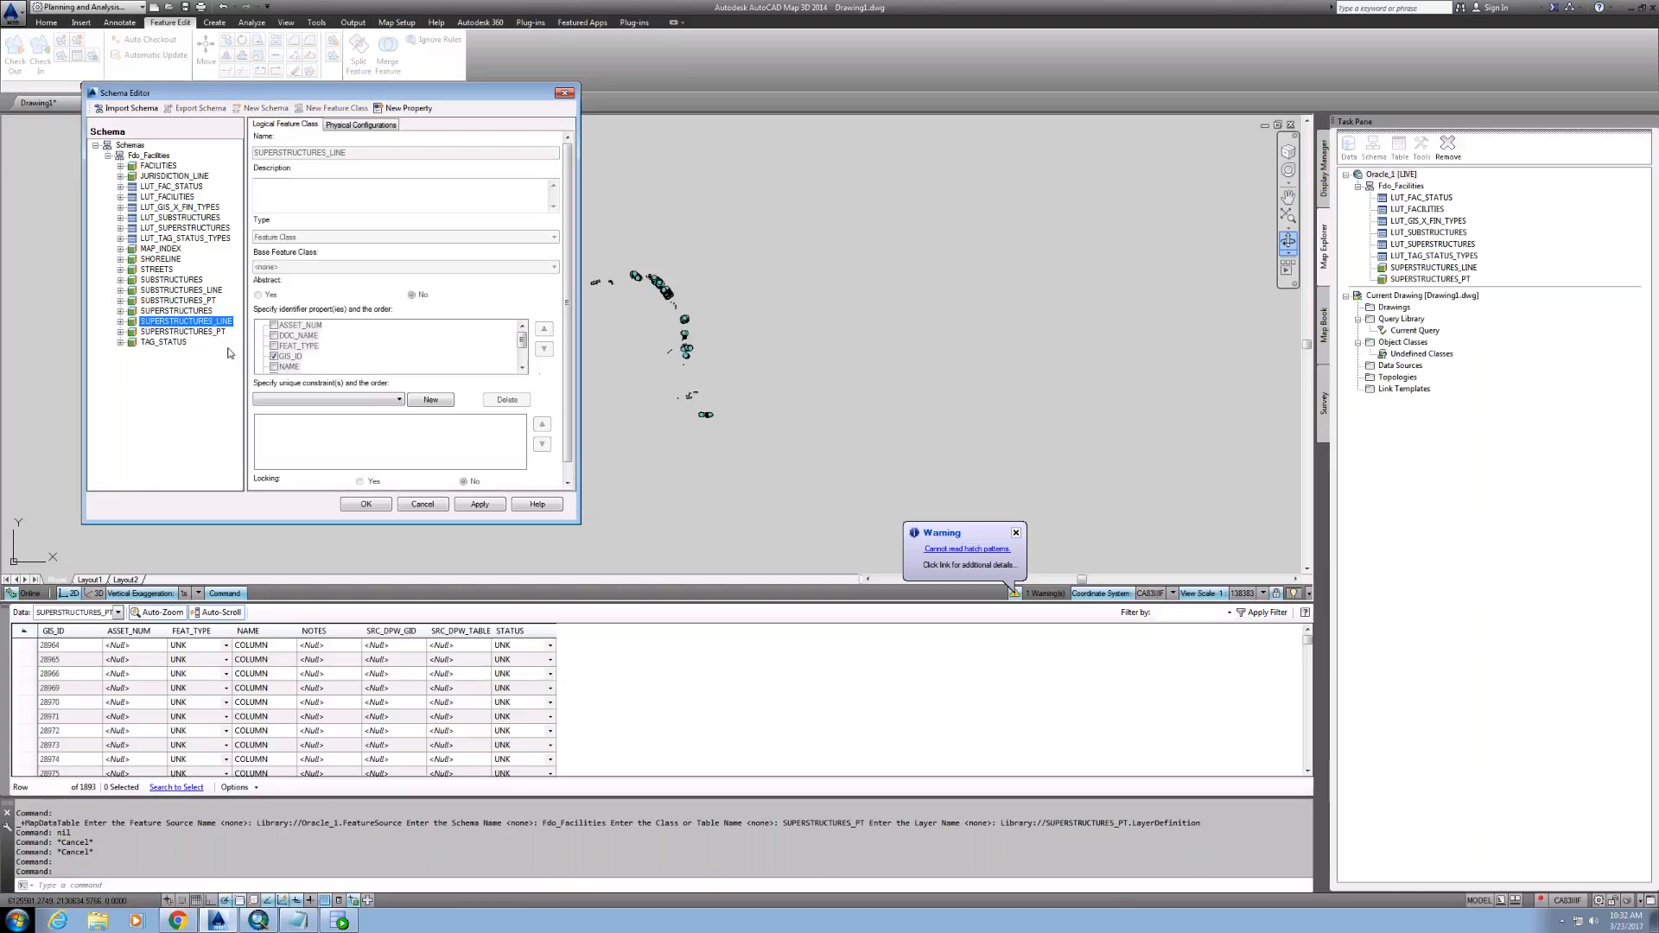
left_click(121, 322)
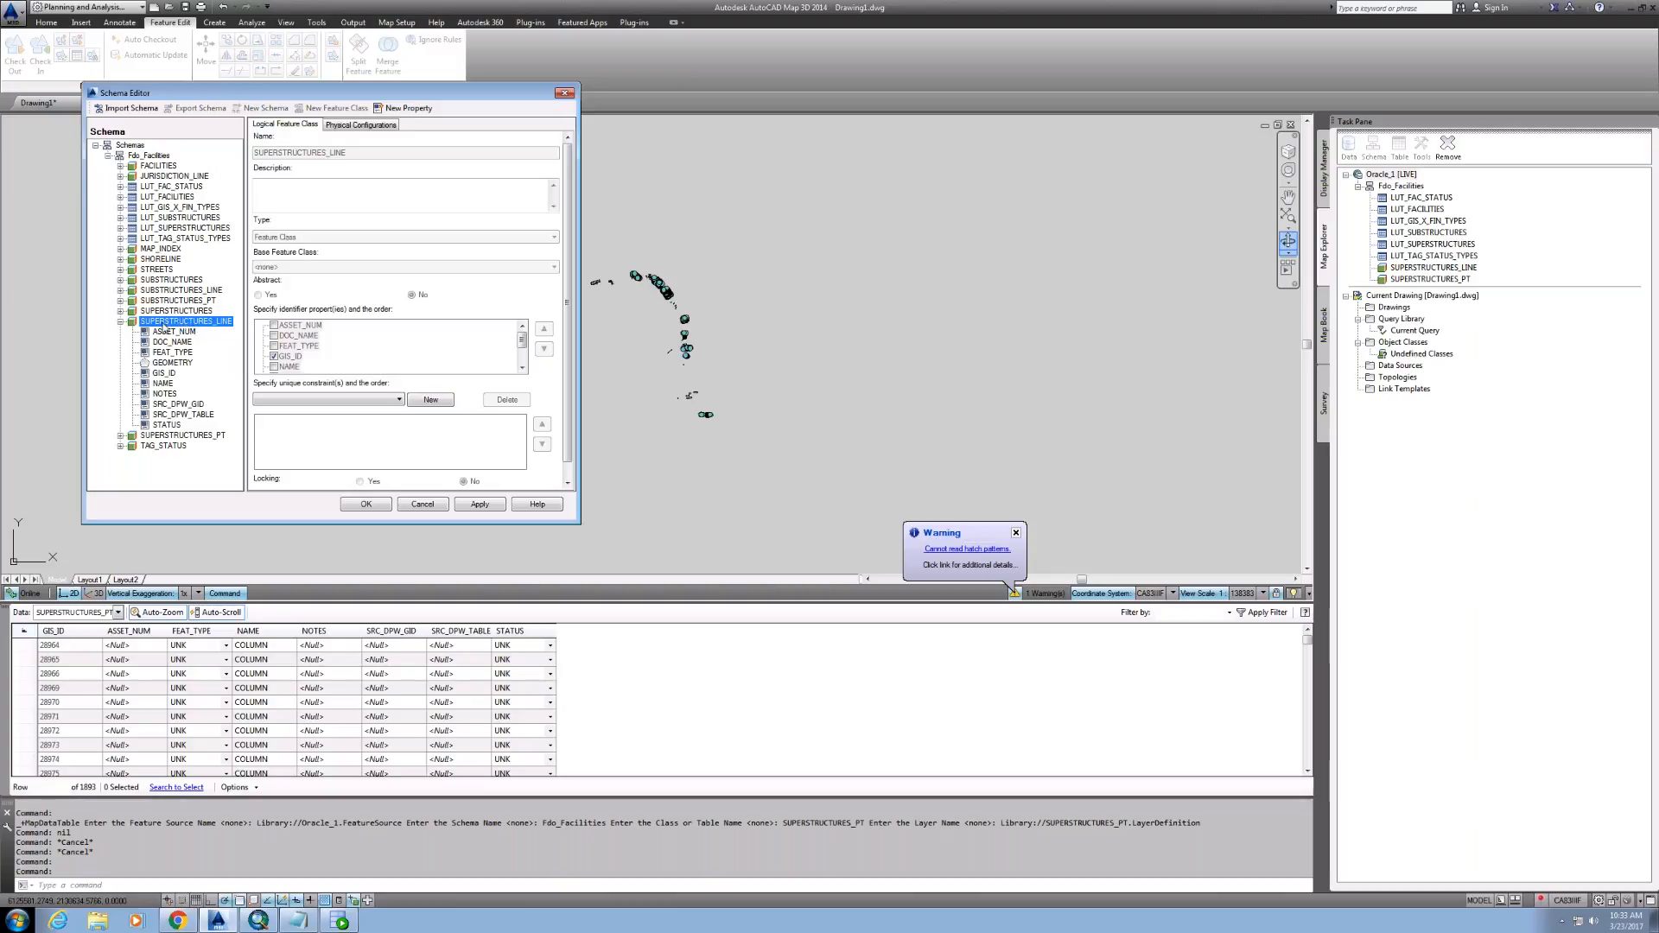
right_click(165, 324)
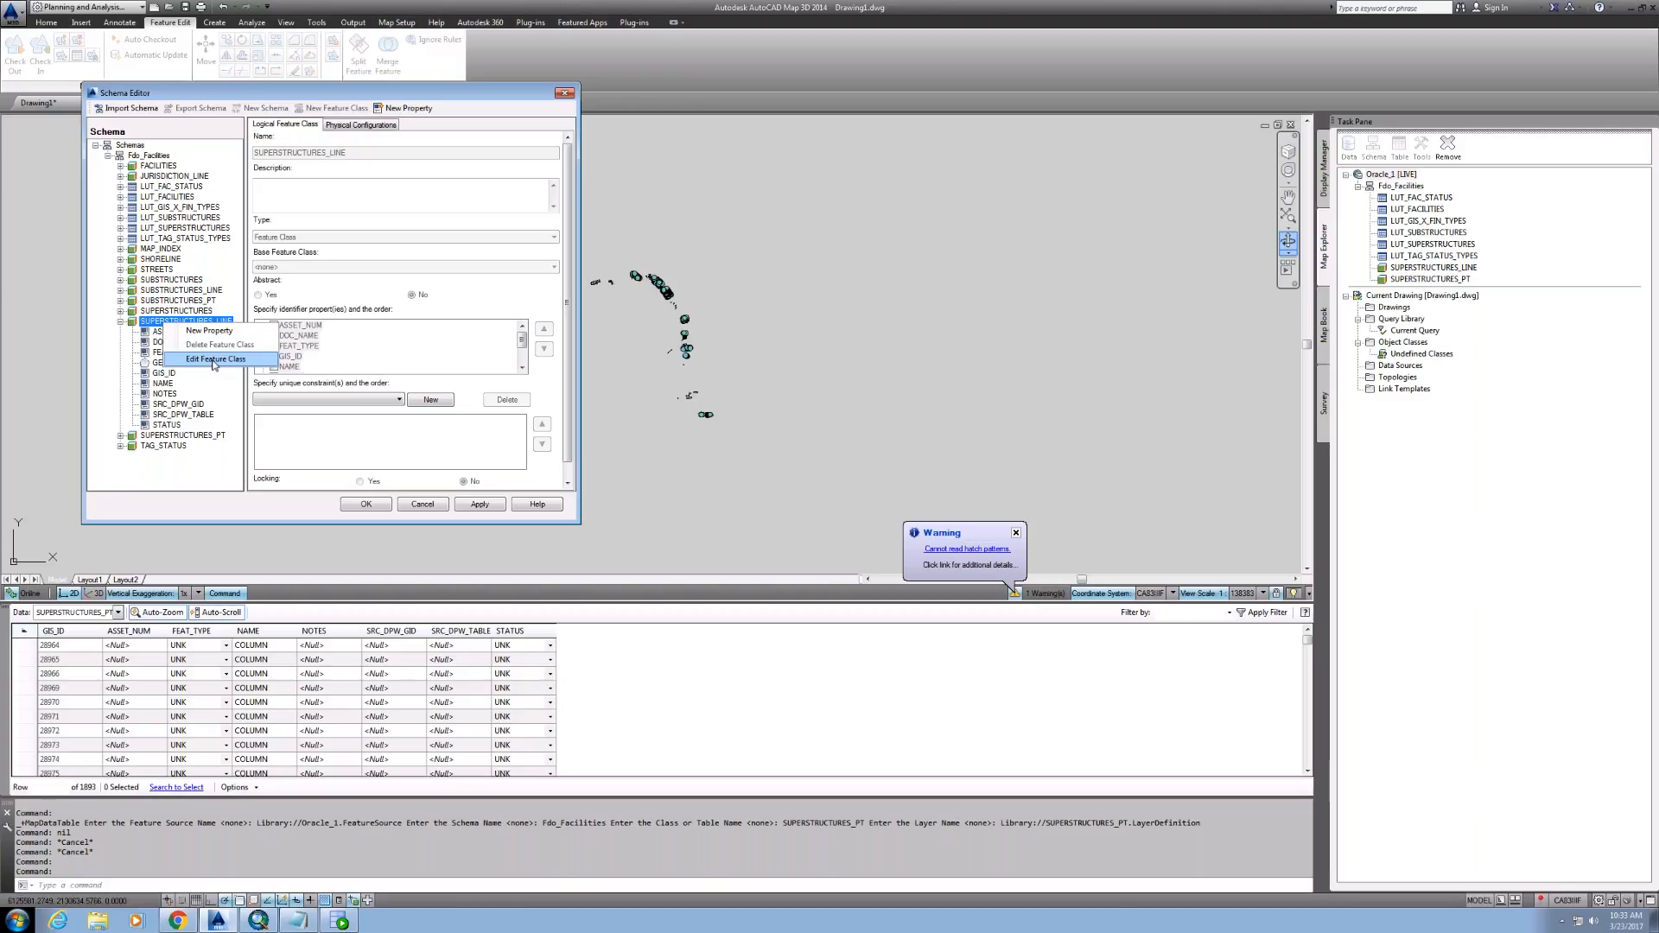
left_click(193, 356)
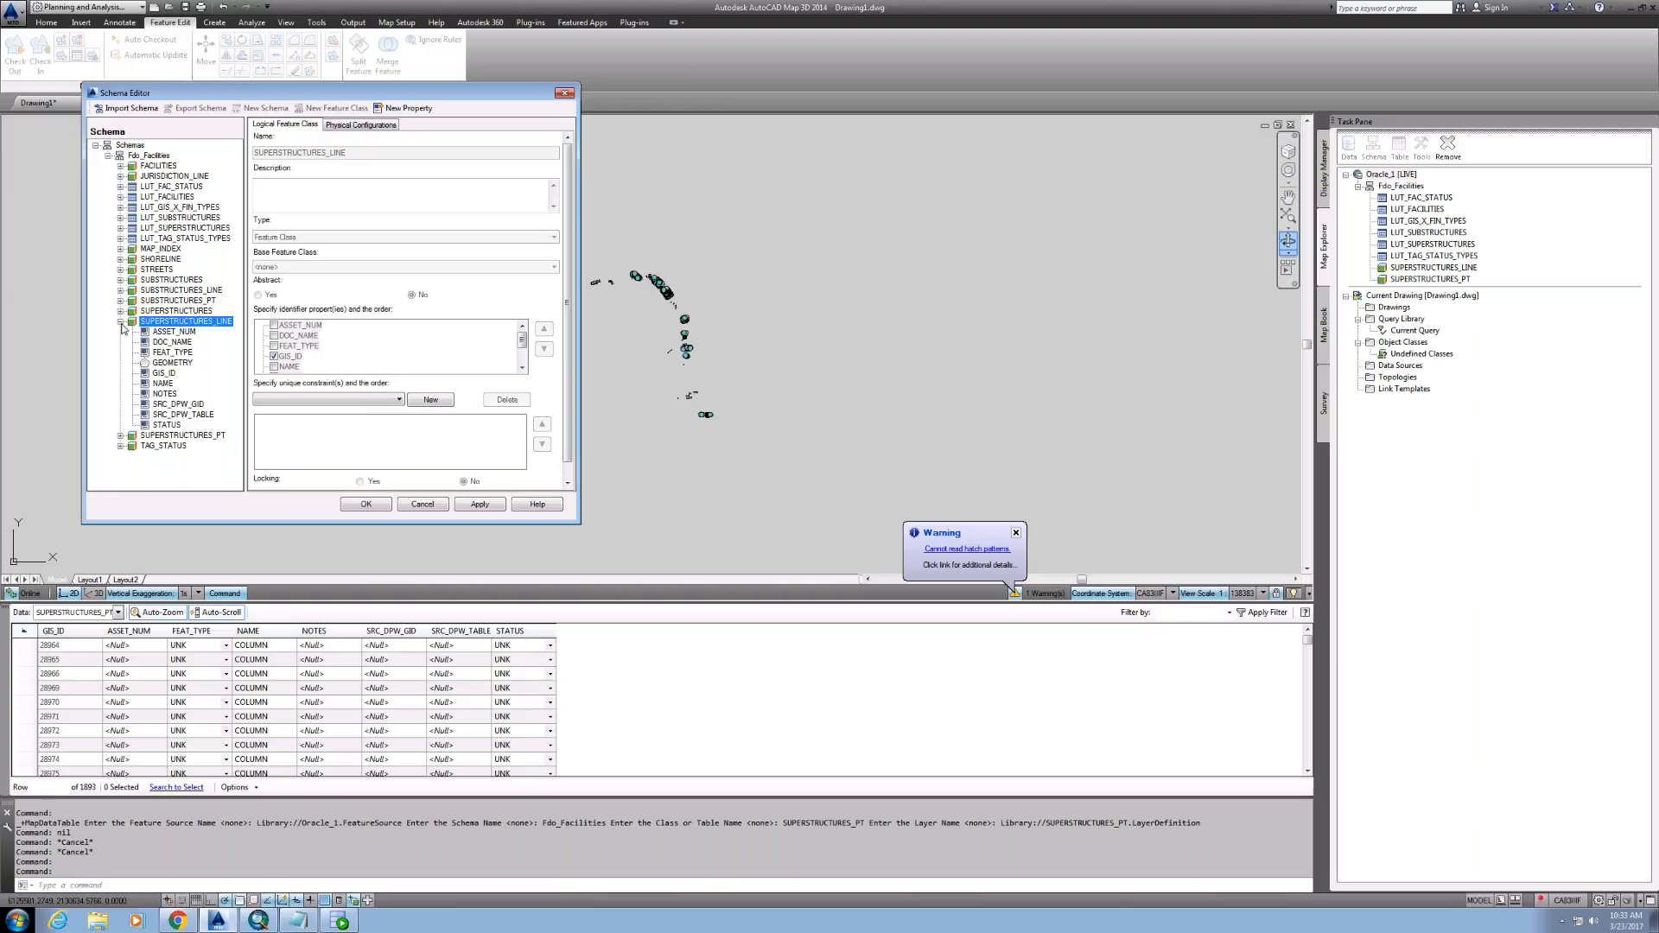
Step: Add thing1 and thing2 to the FEAT_TYPE value list of SUPERSTRUCTURES_LINE and save the schema
left_click(161, 351)
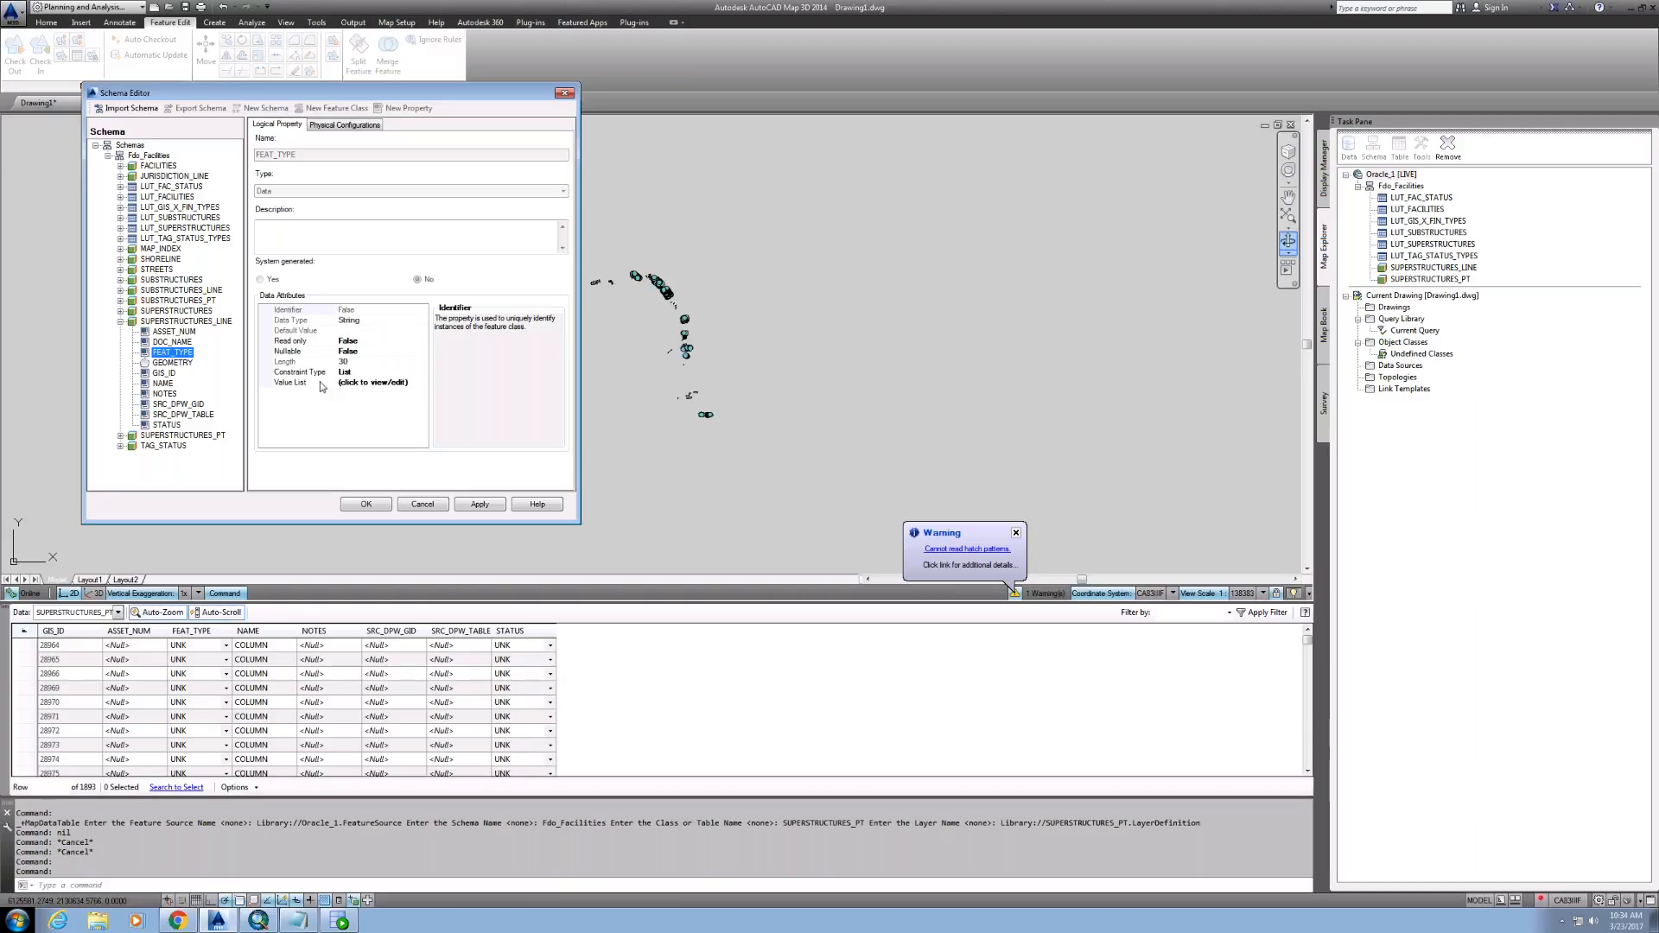
left_click(362, 383)
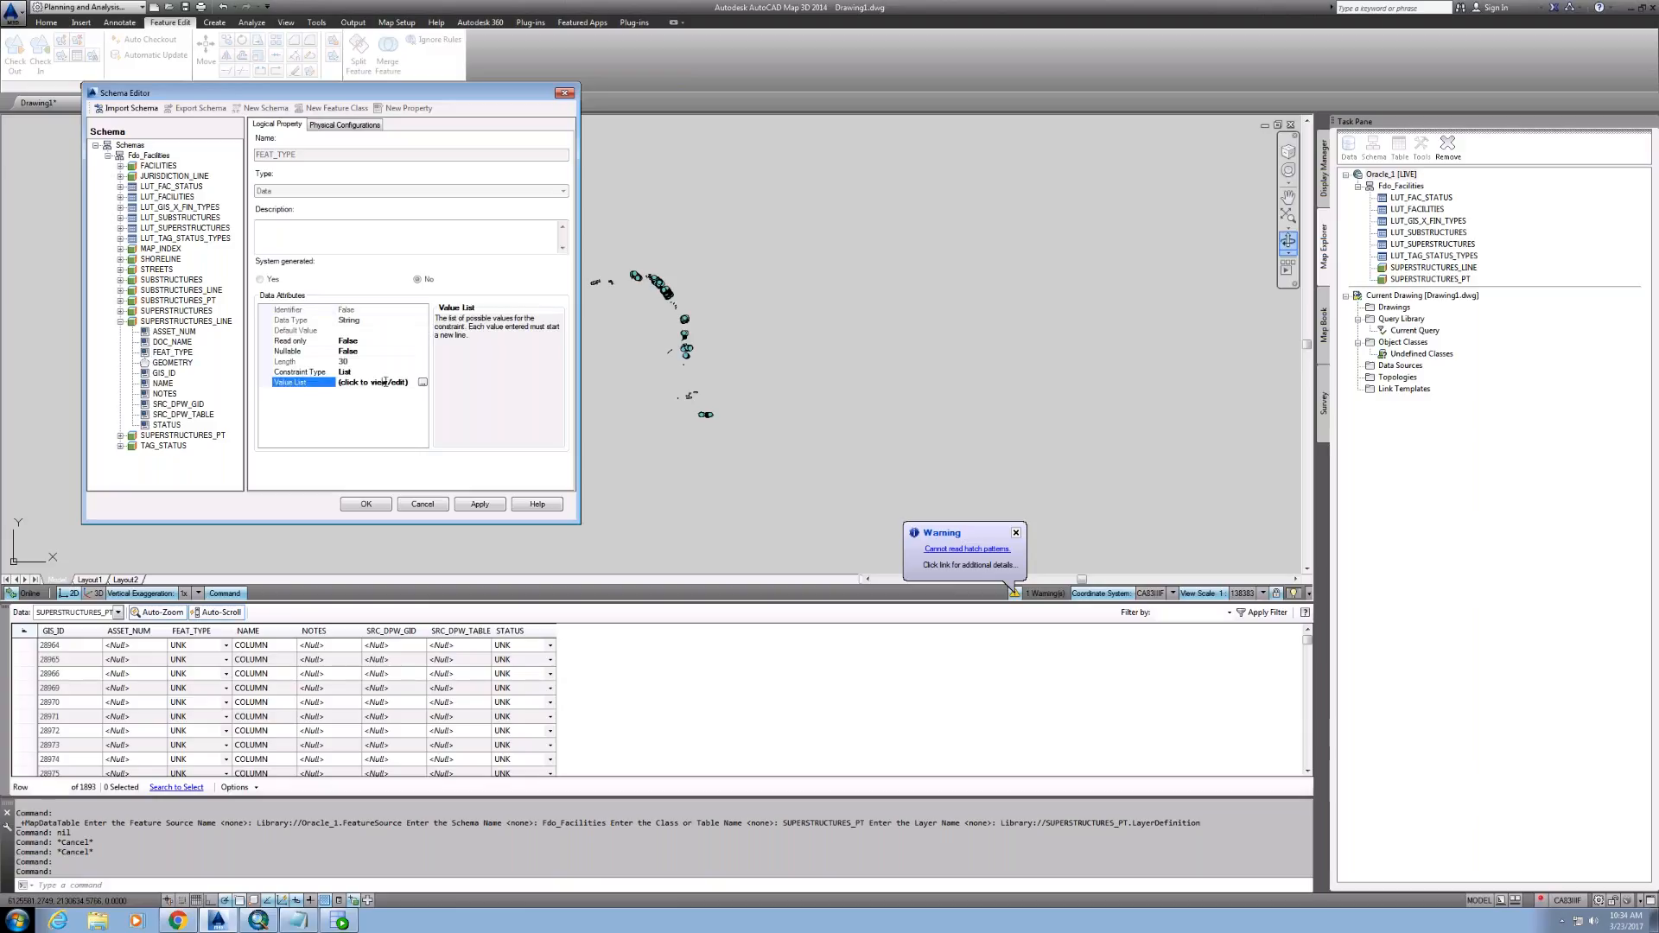
left_click(422, 382)
left_click(174, 237)
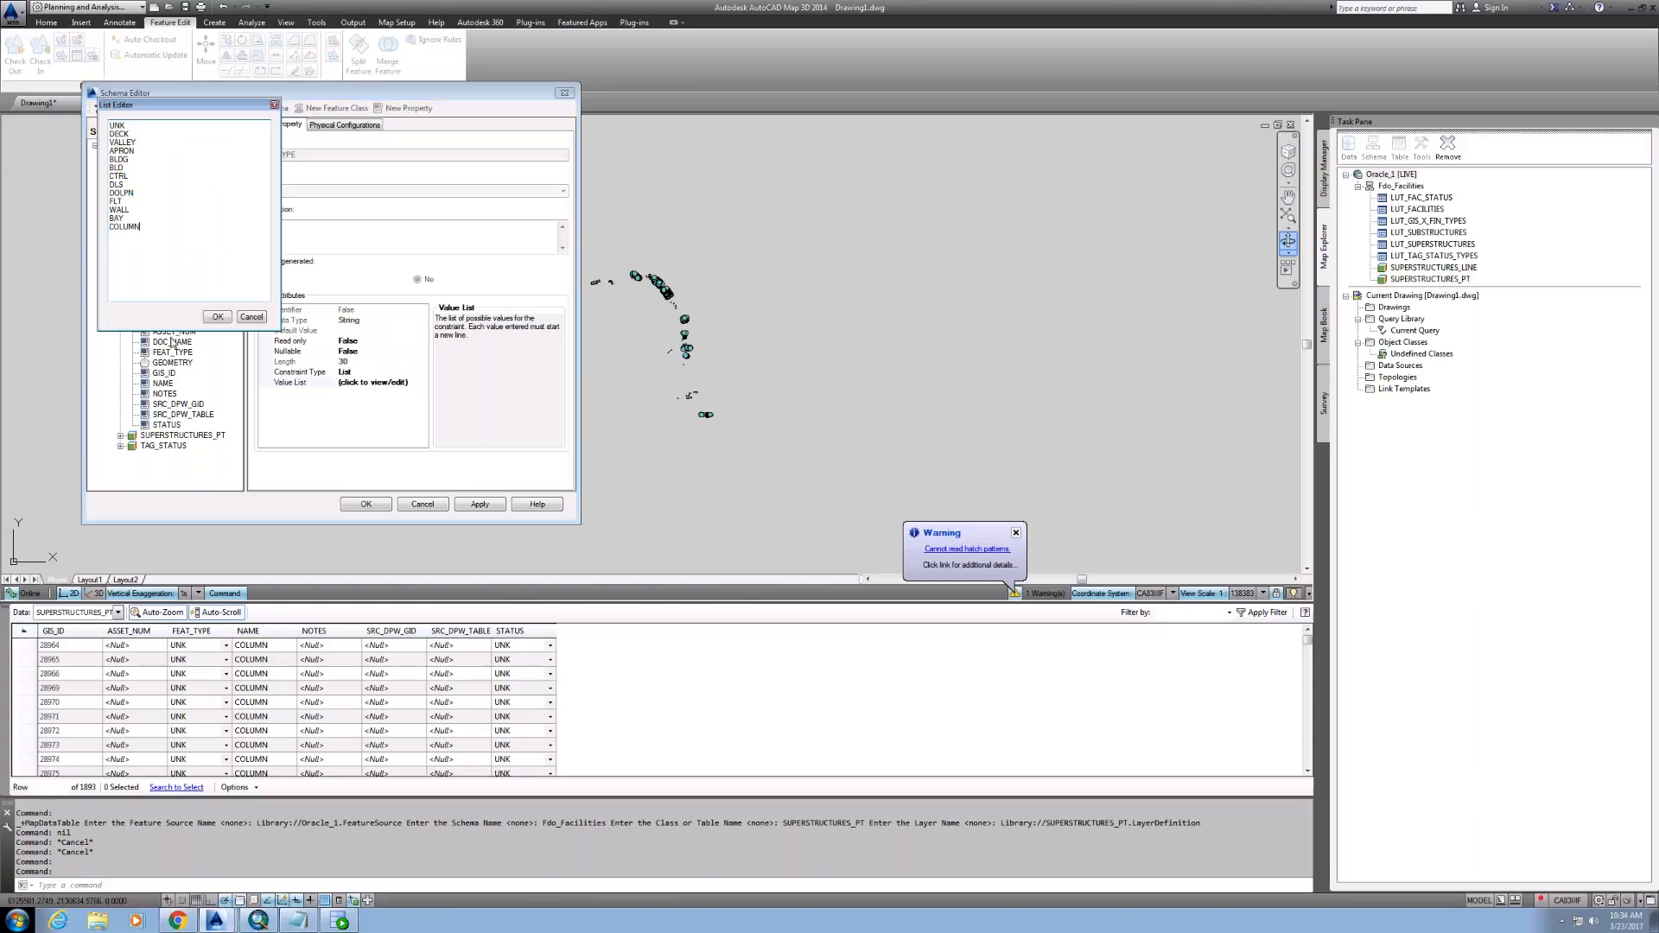
key("Return")
type("thing2")
left_click(167, 186)
left_click(218, 317)
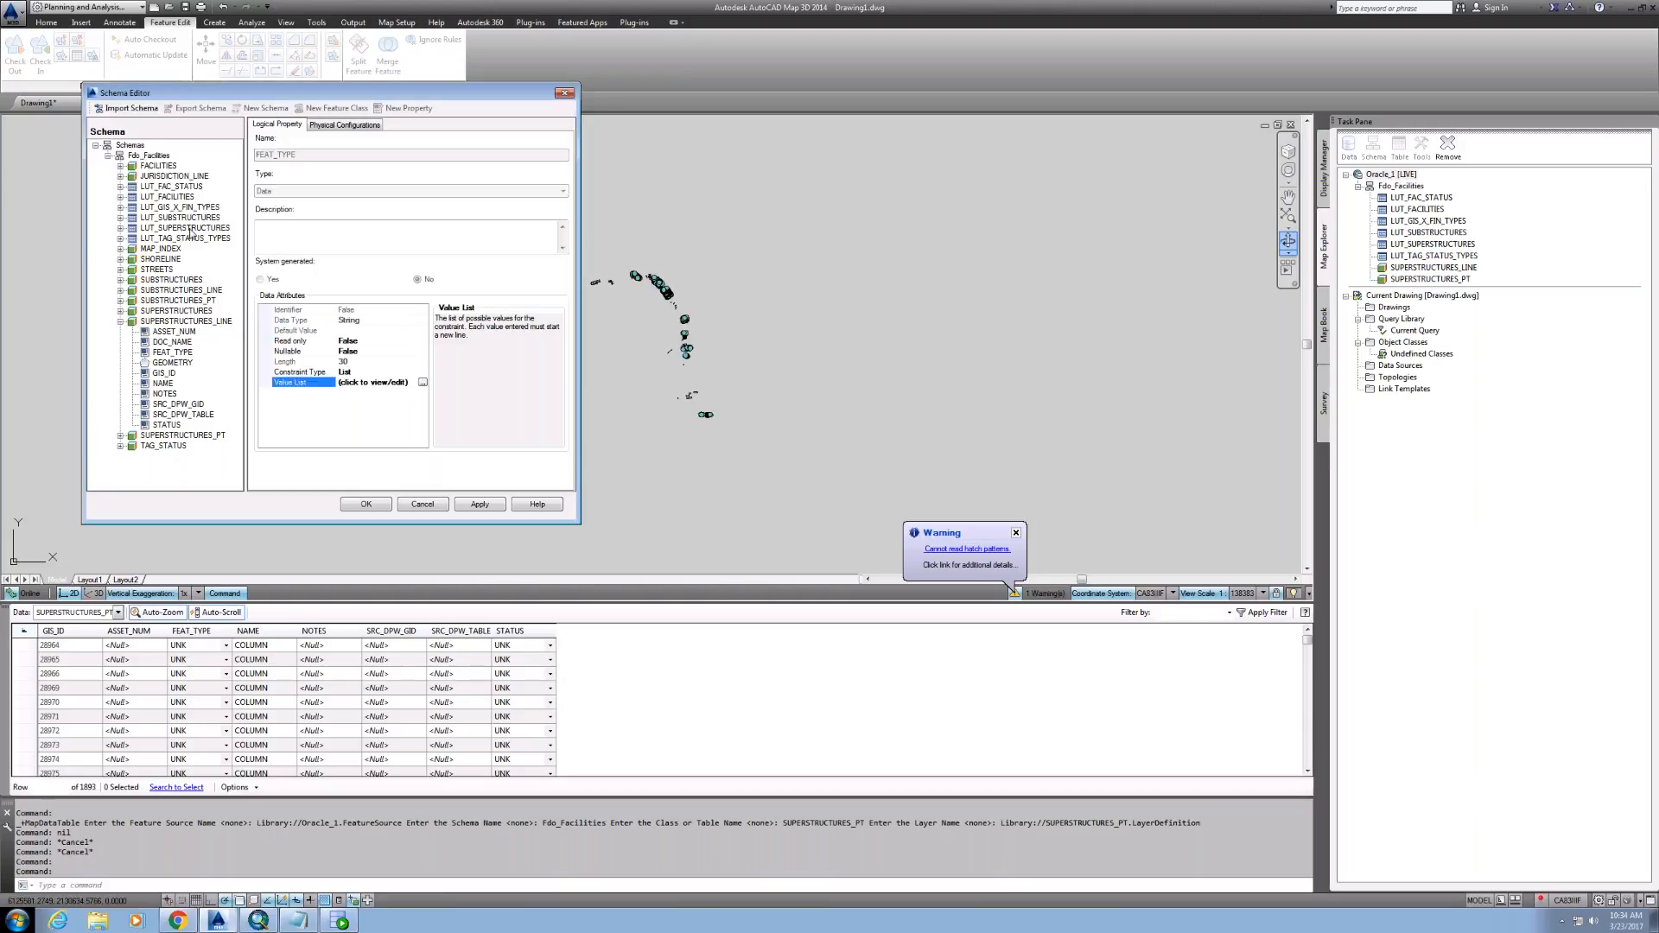
left_click(372, 507)
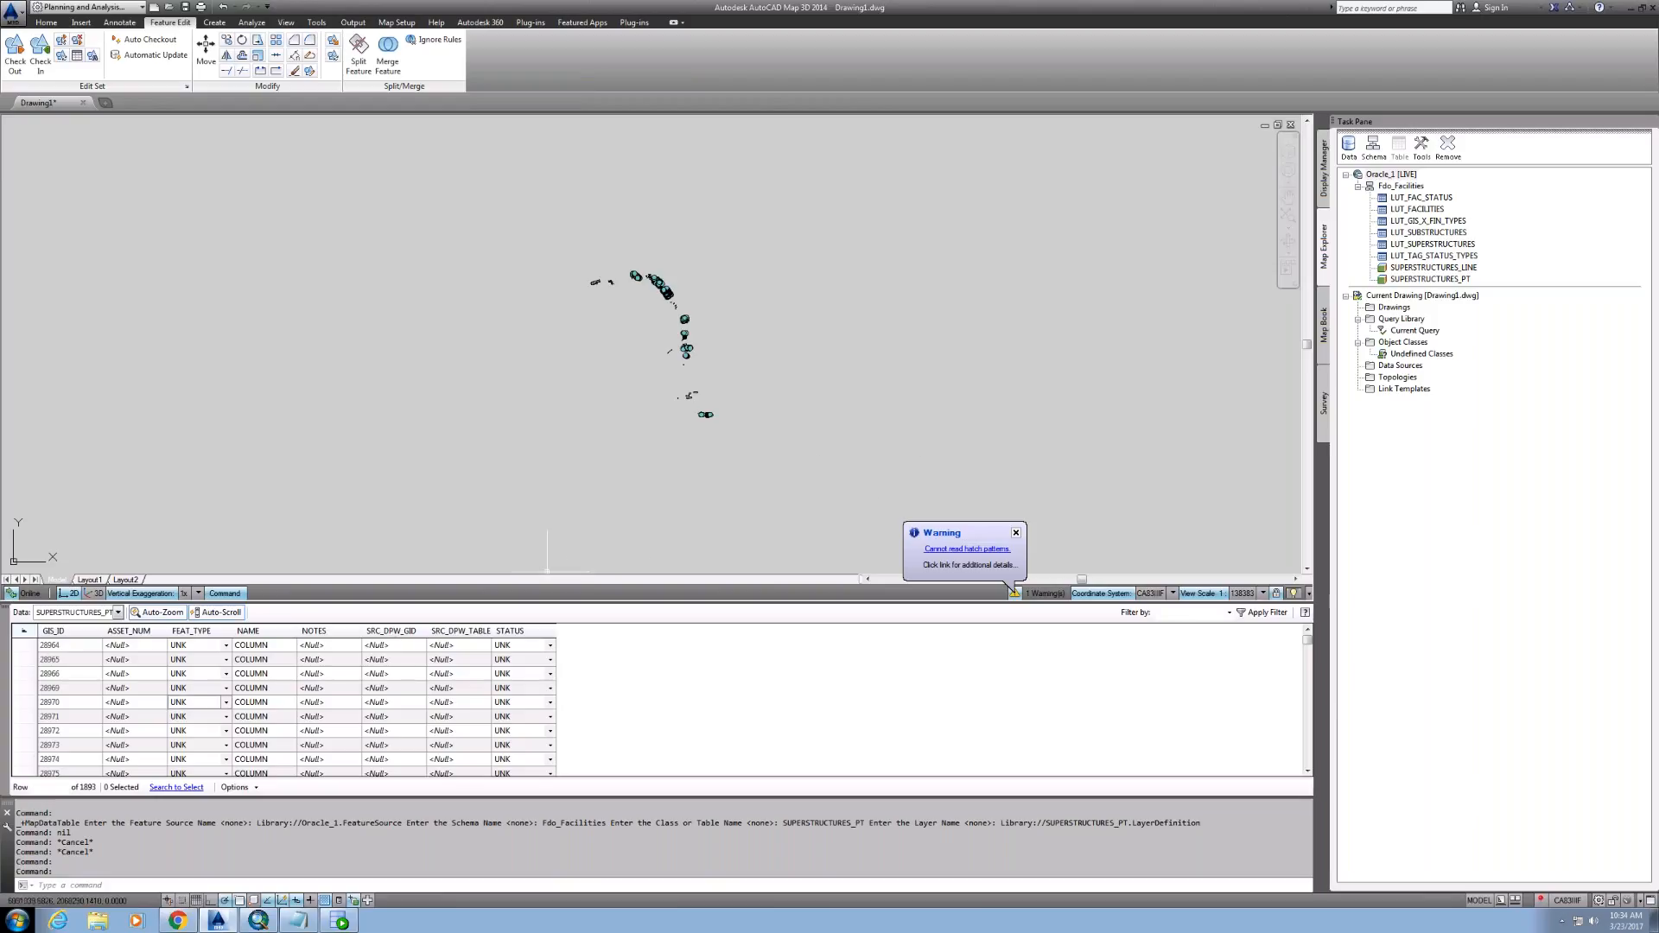
Step: Examine the selectable FEAT_TYPE values of the first record in the SUPERSTRUCTURES_PT data table
left_click(226, 647)
left_click(226, 650)
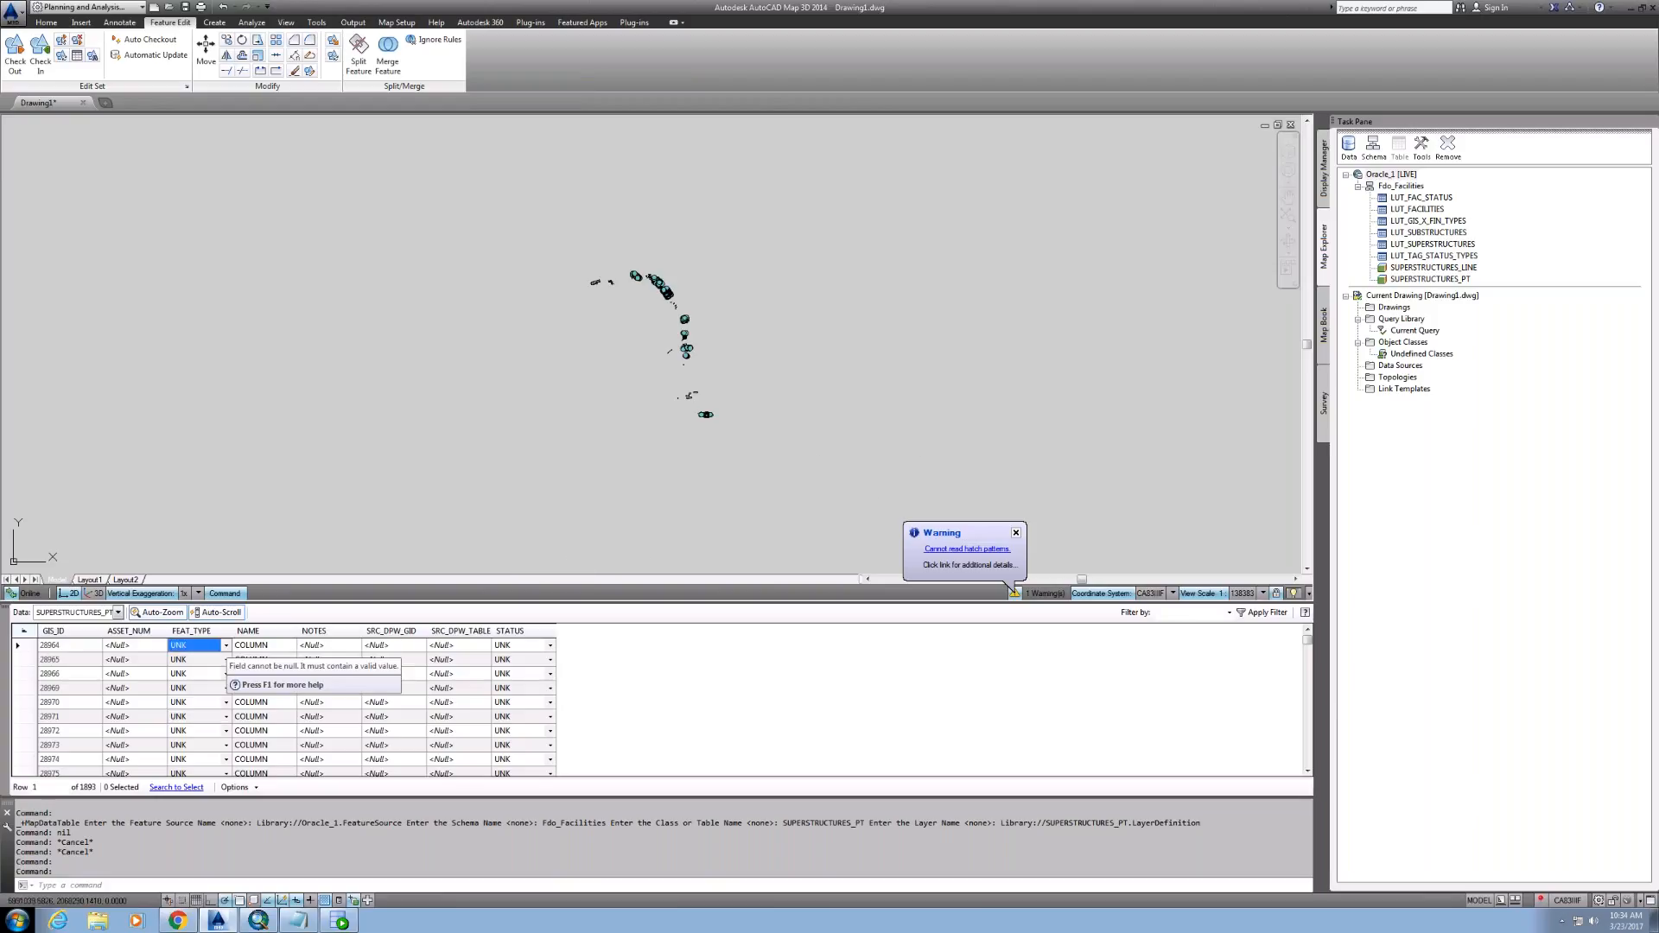
left_click(226, 646)
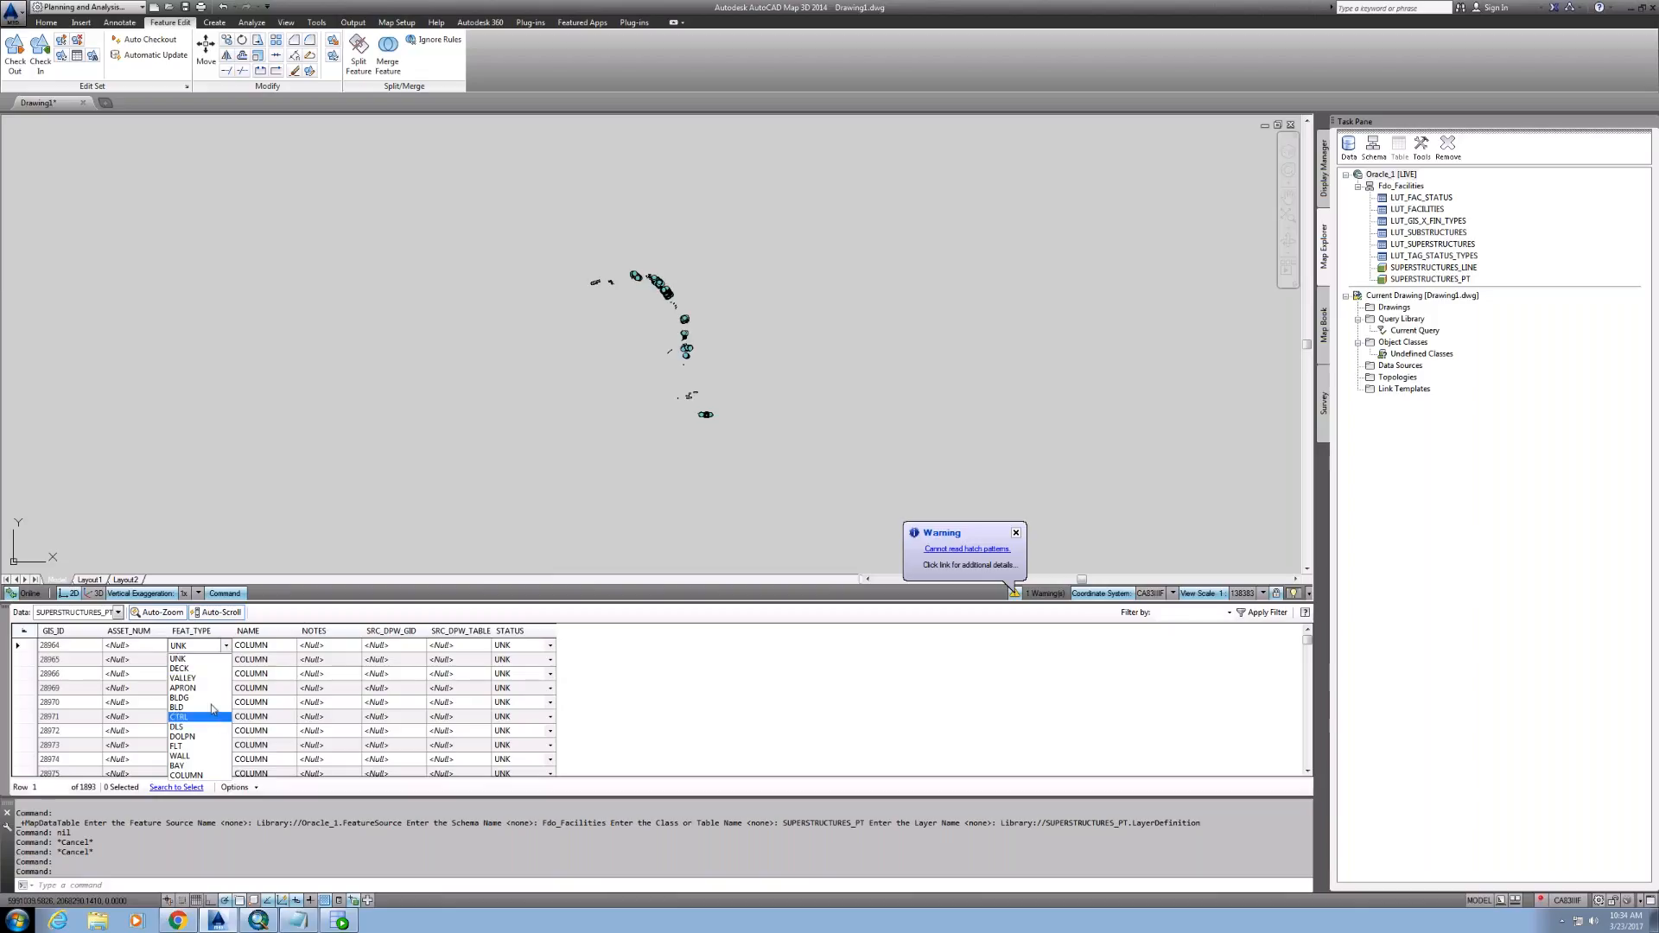
left_click(746, 600)
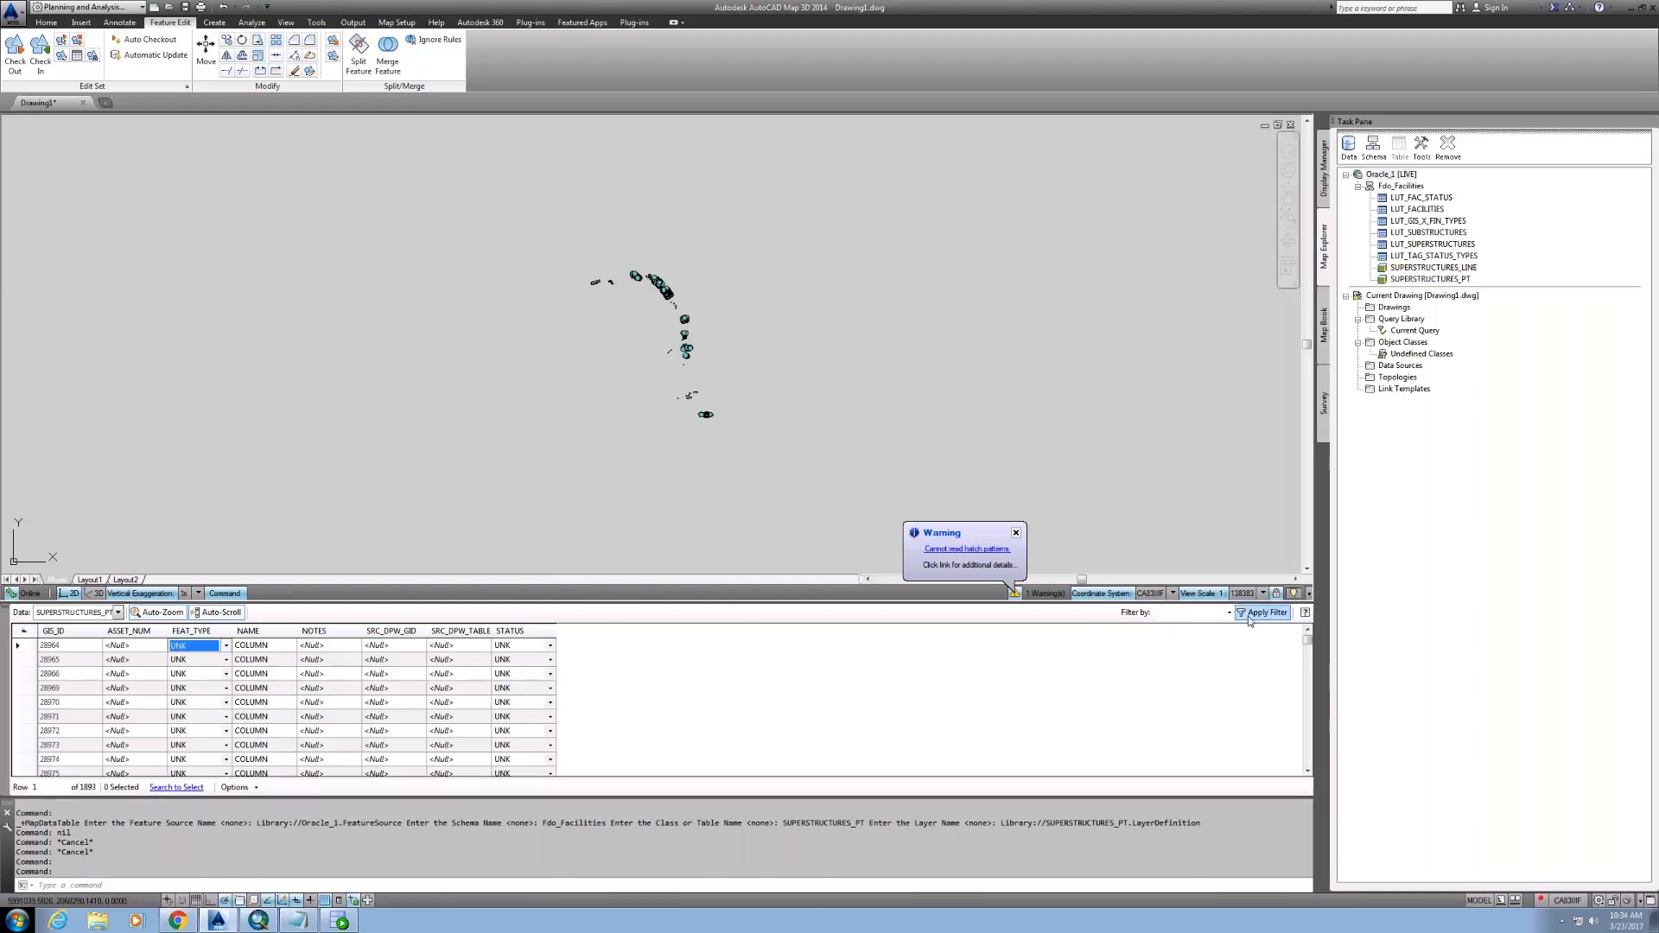
Step: Switch the data table to SUPERSTRUCTURES_LINE and examine the first record's selectable FEAT_TYPE values
left_click(118, 612)
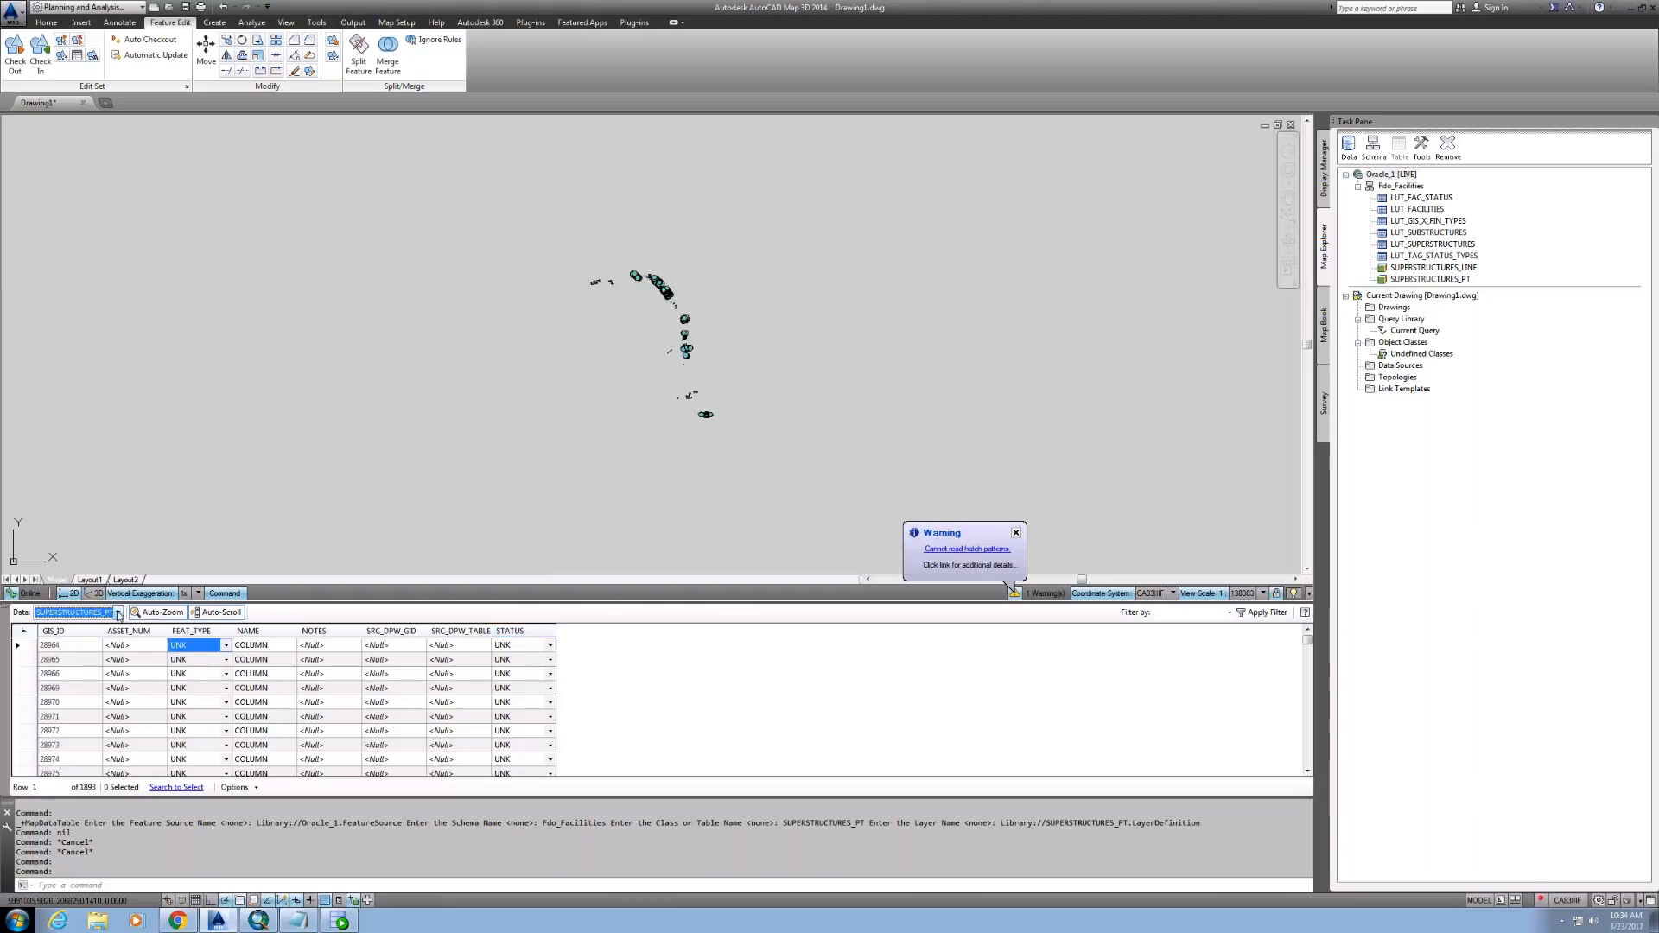
left_click(118, 637)
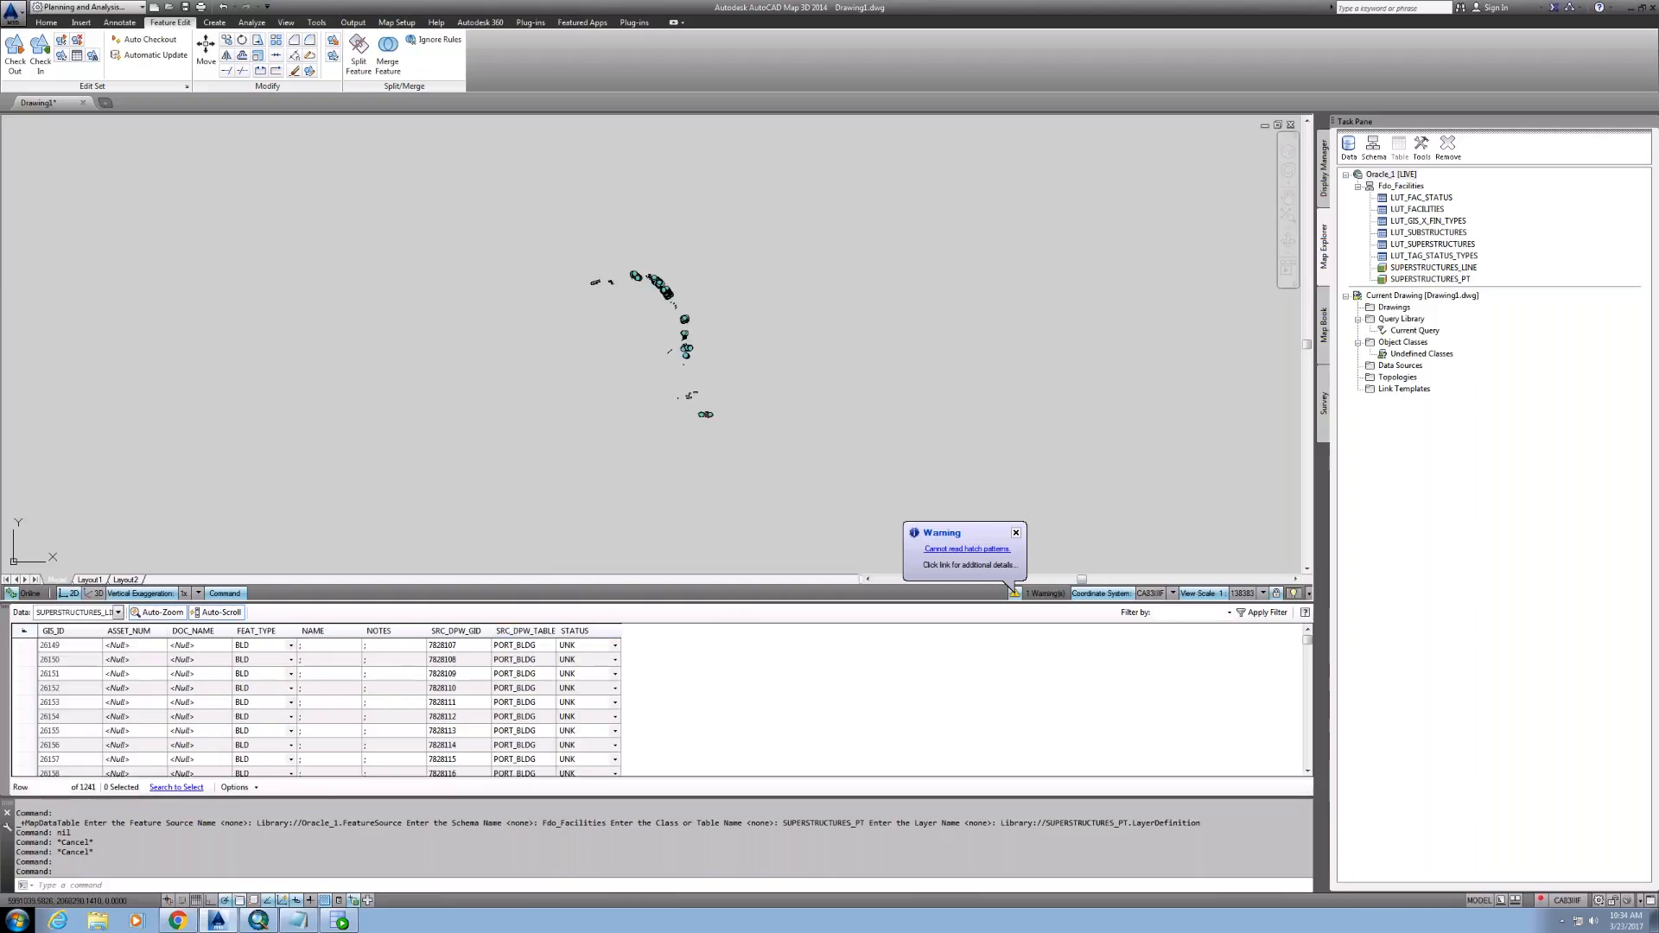
left_click(291, 646)
left_click(291, 646)
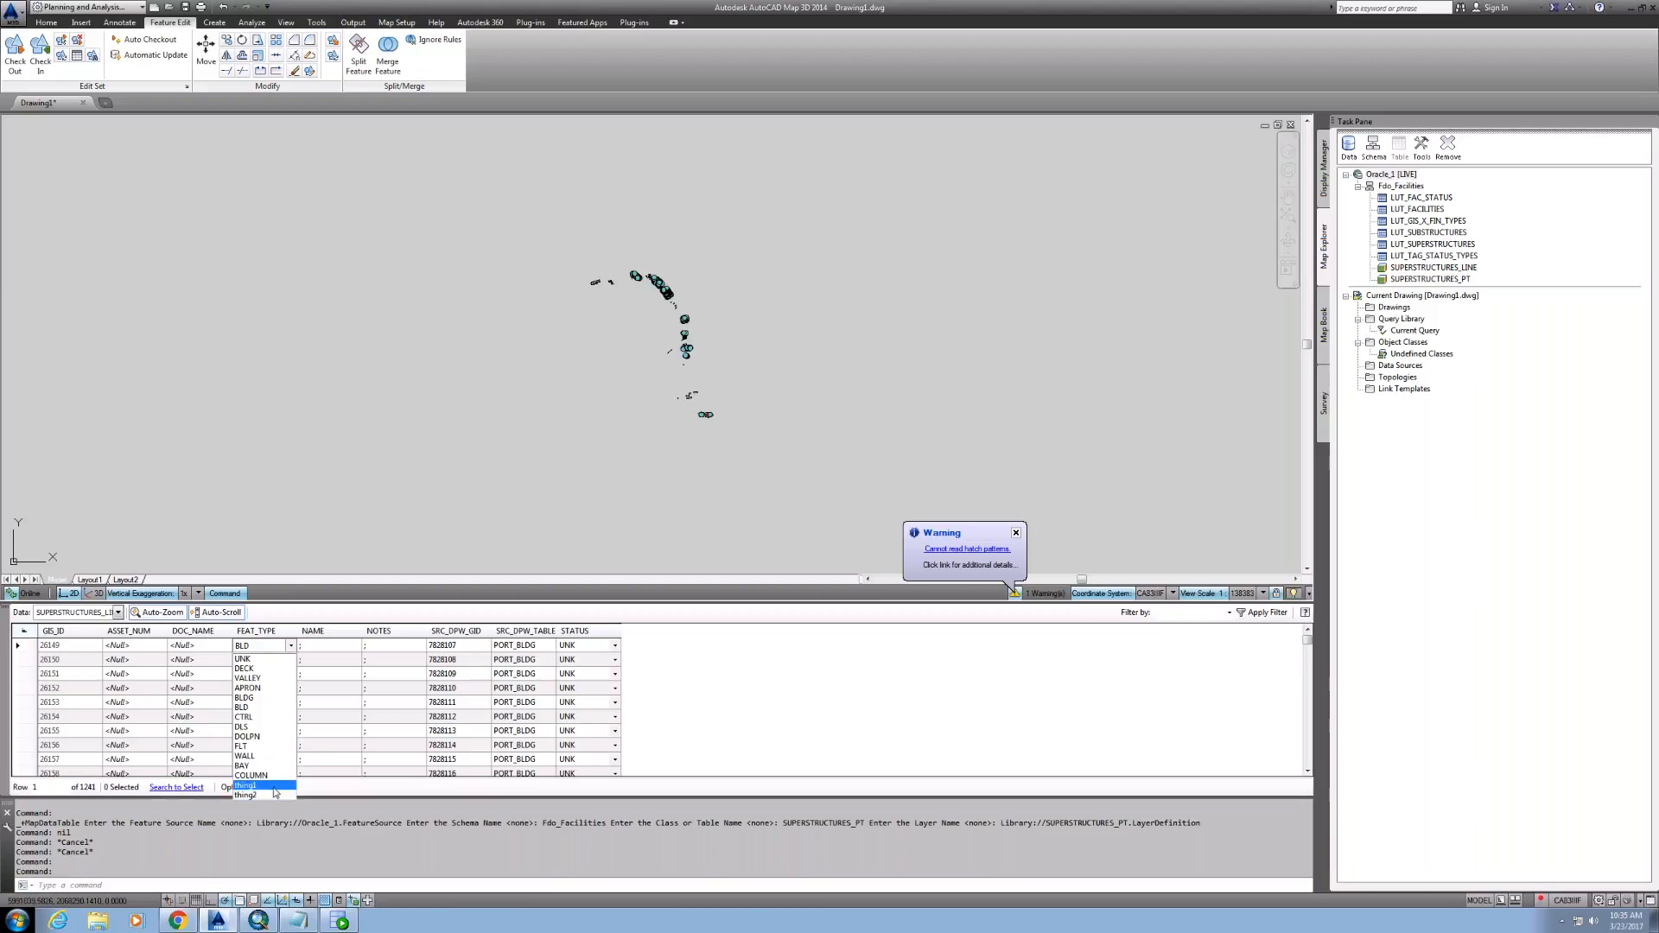
left_click(293, 646)
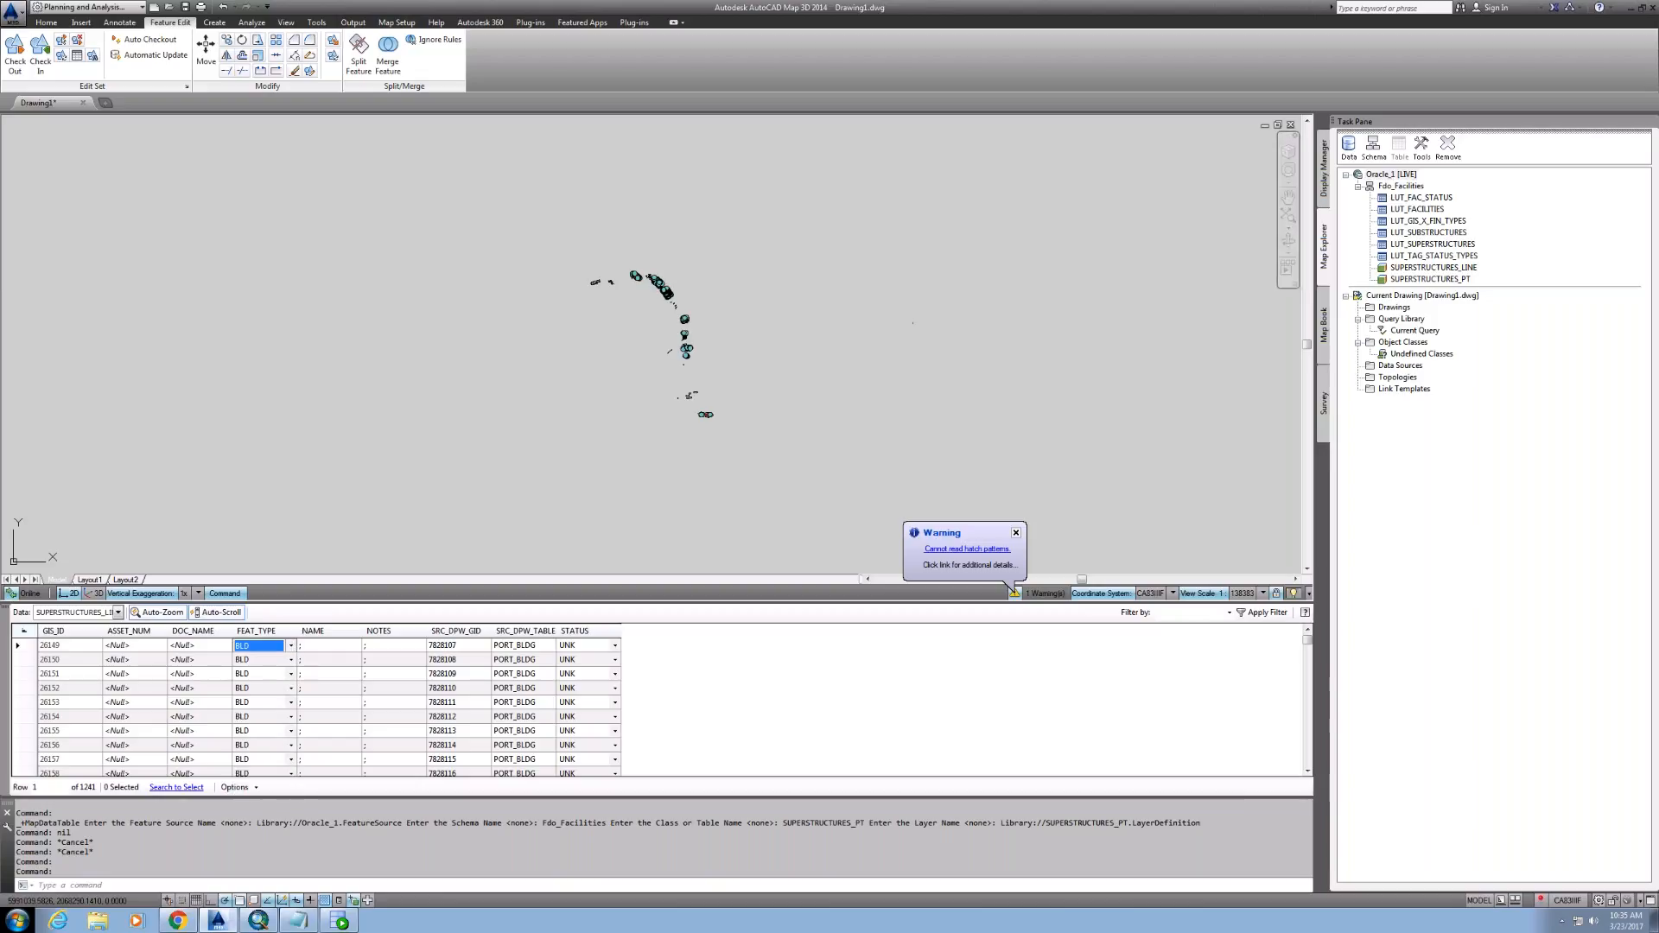
Step: Reopen the schema for editing from the SUPERSTRUCTURES_LINE feature class and select its FEAT_TYPE property
left_click(1470, 269)
left_click(1380, 157)
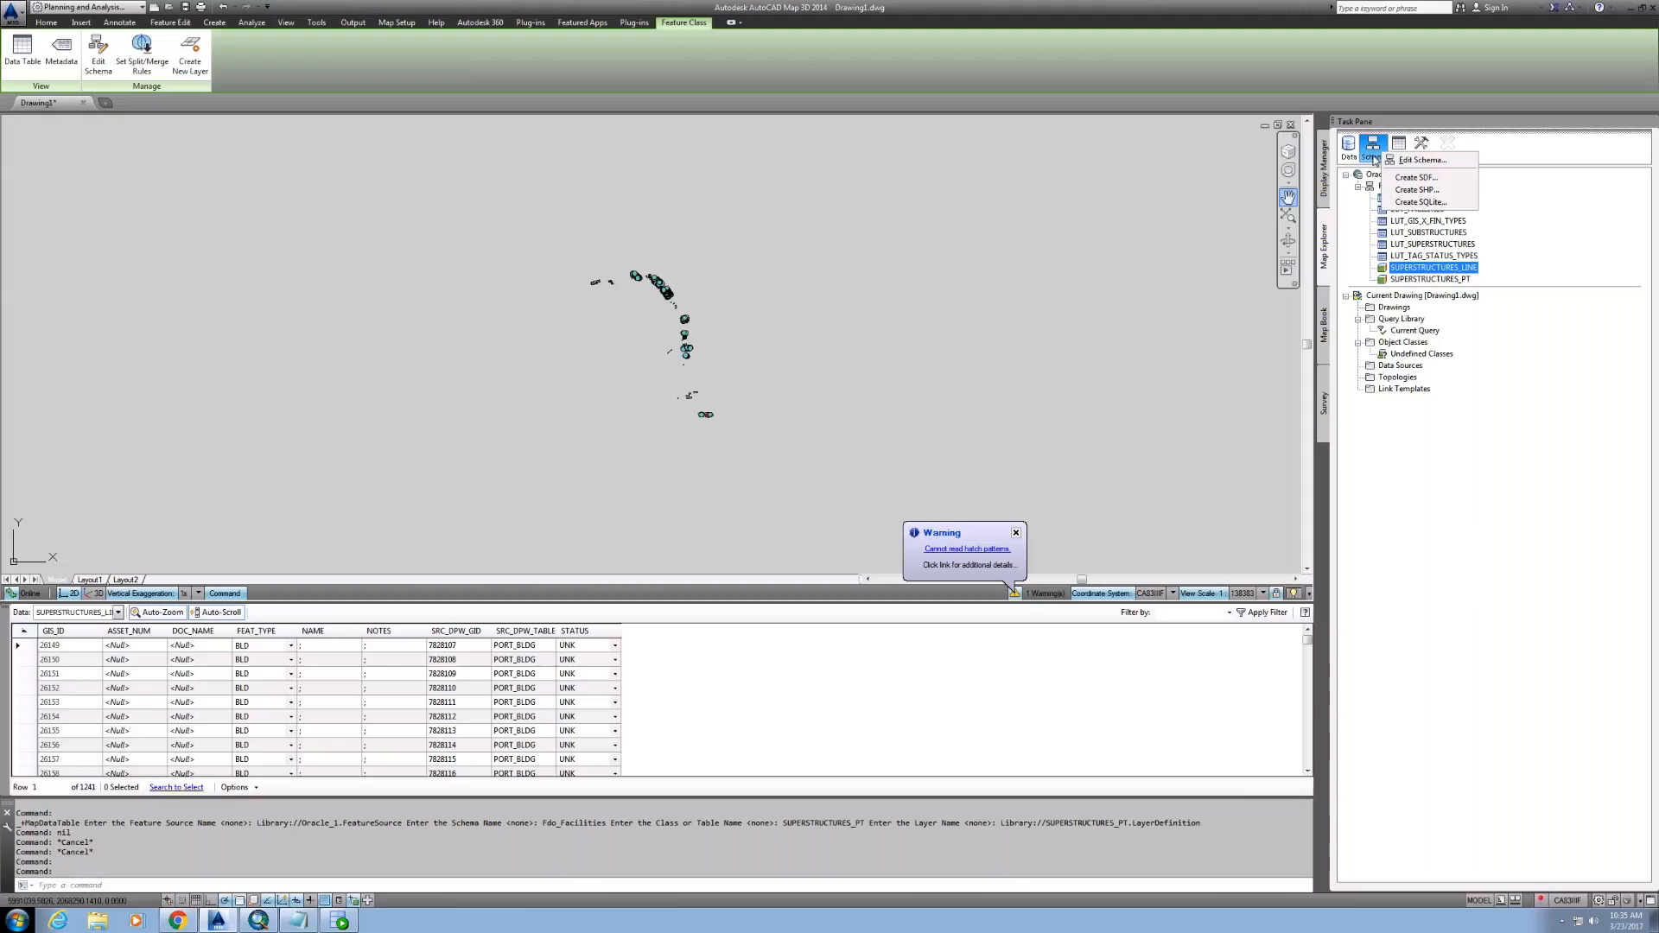
left_click(1404, 164)
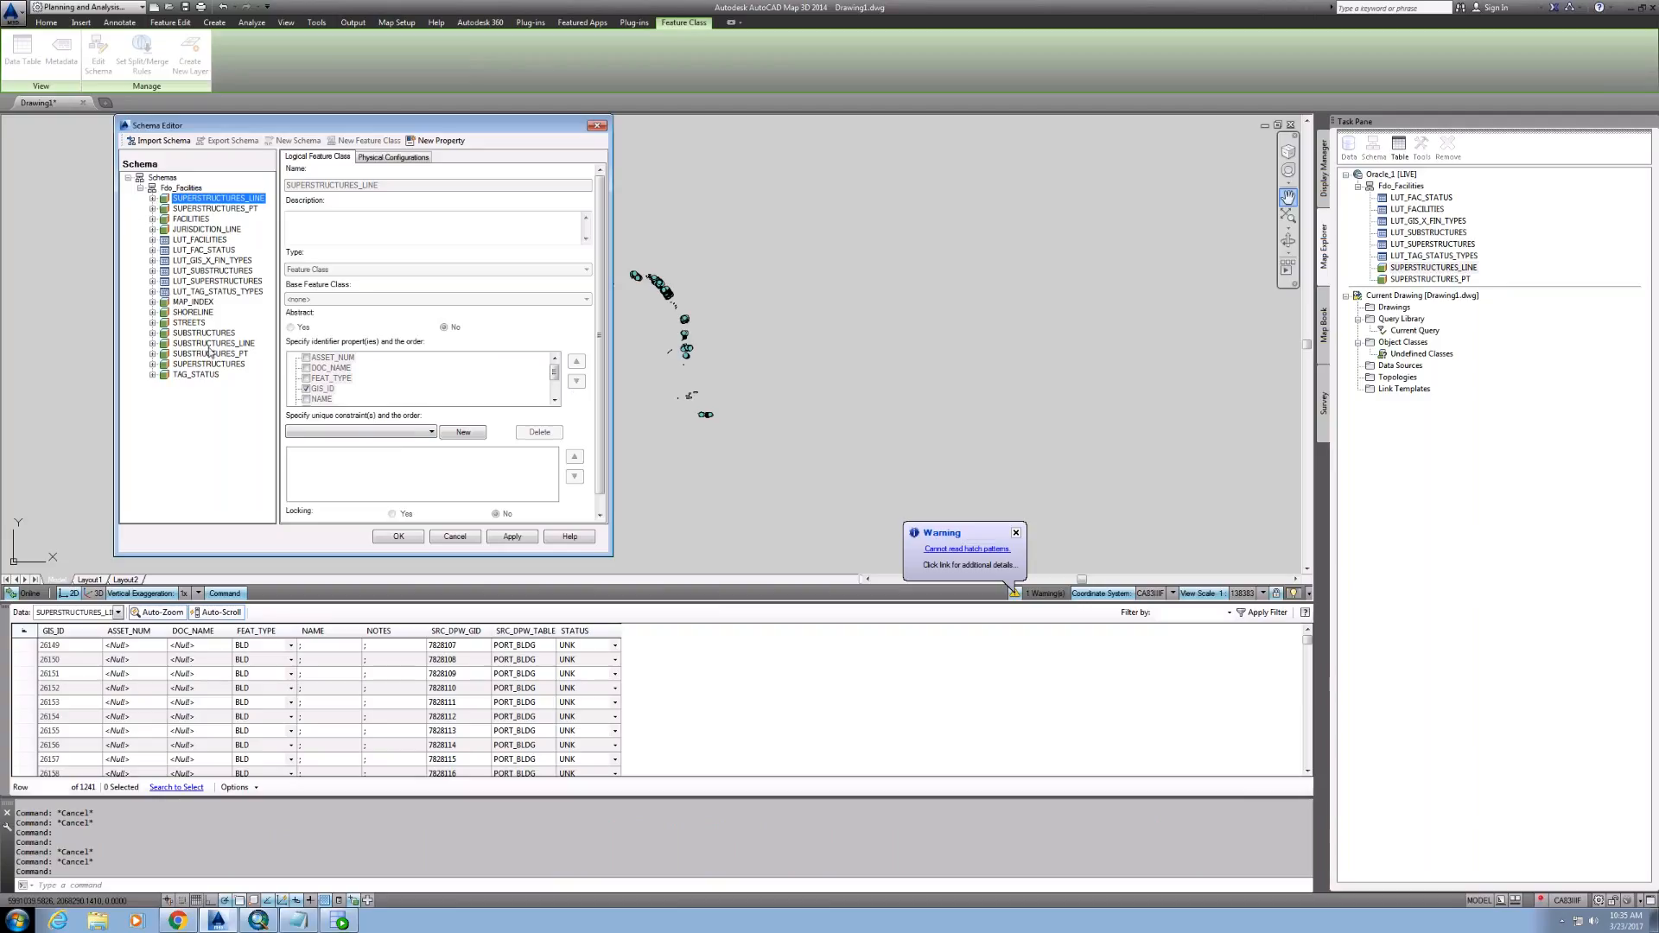
left_click(247, 345)
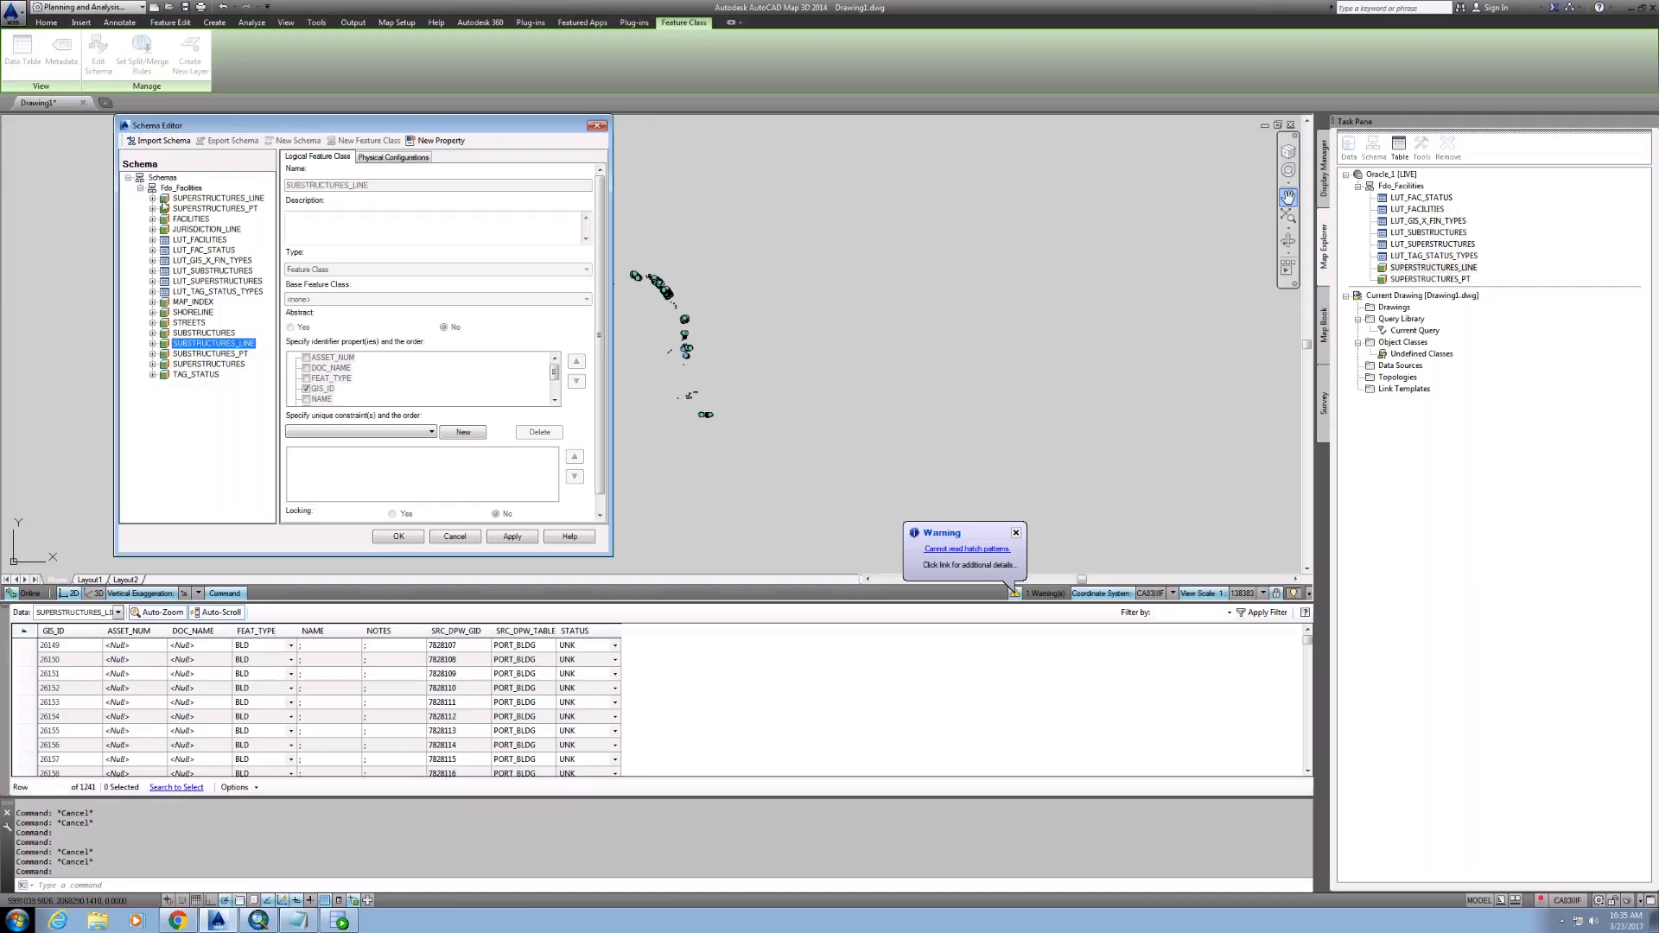
left_click(153, 199)
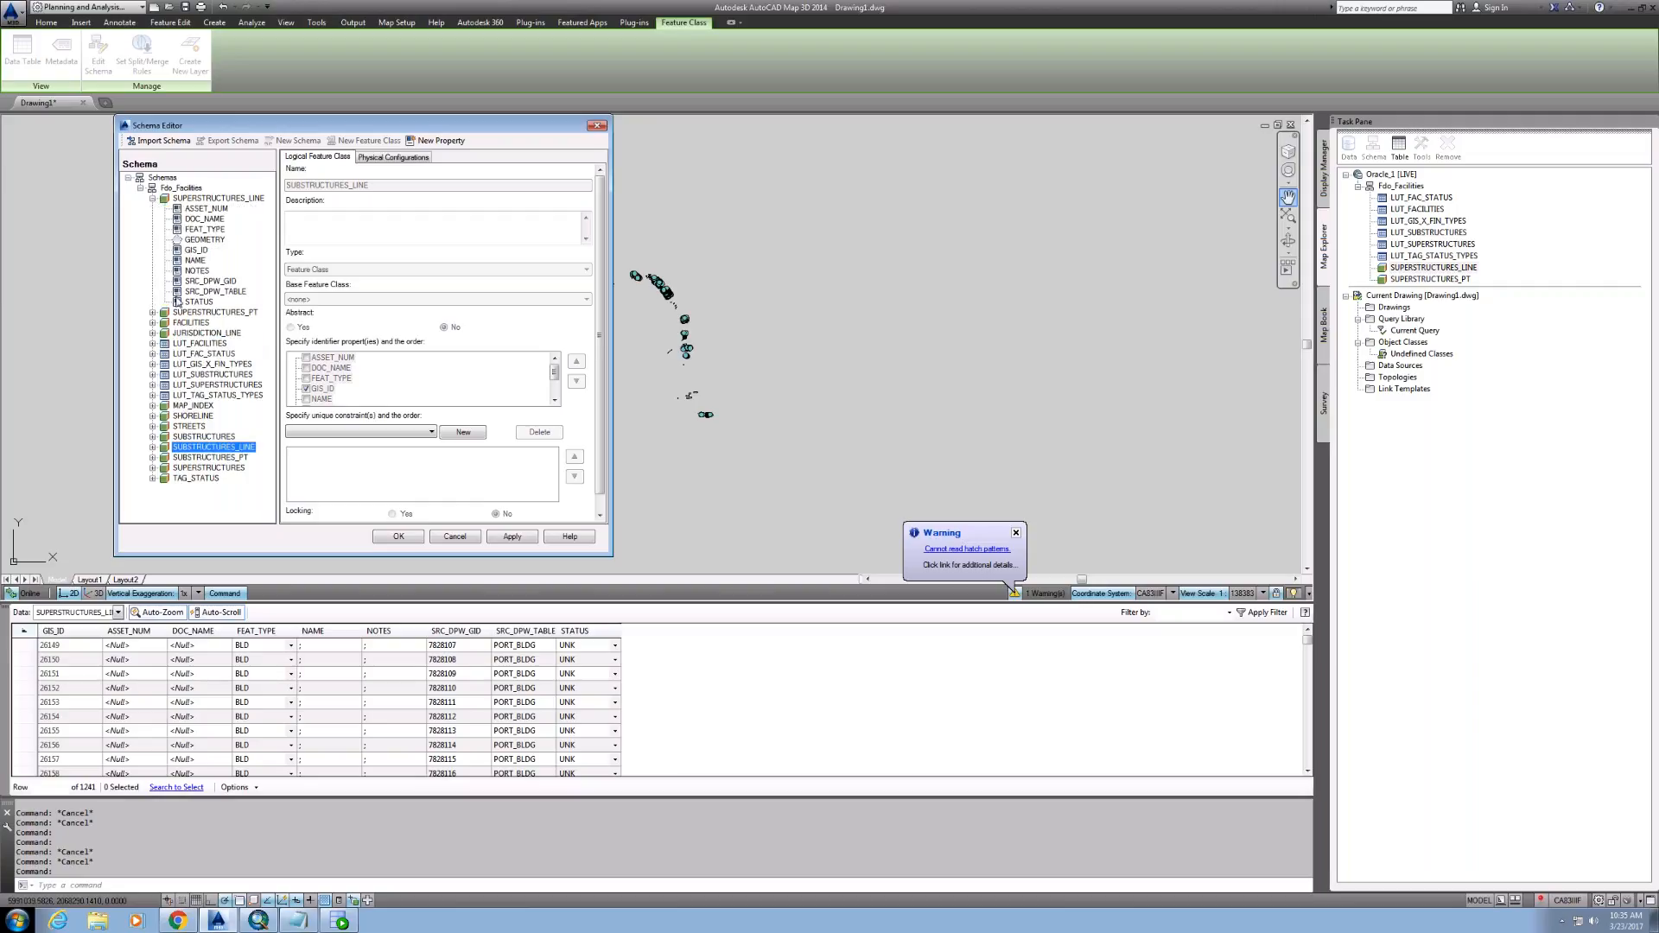
left_click(207, 232)
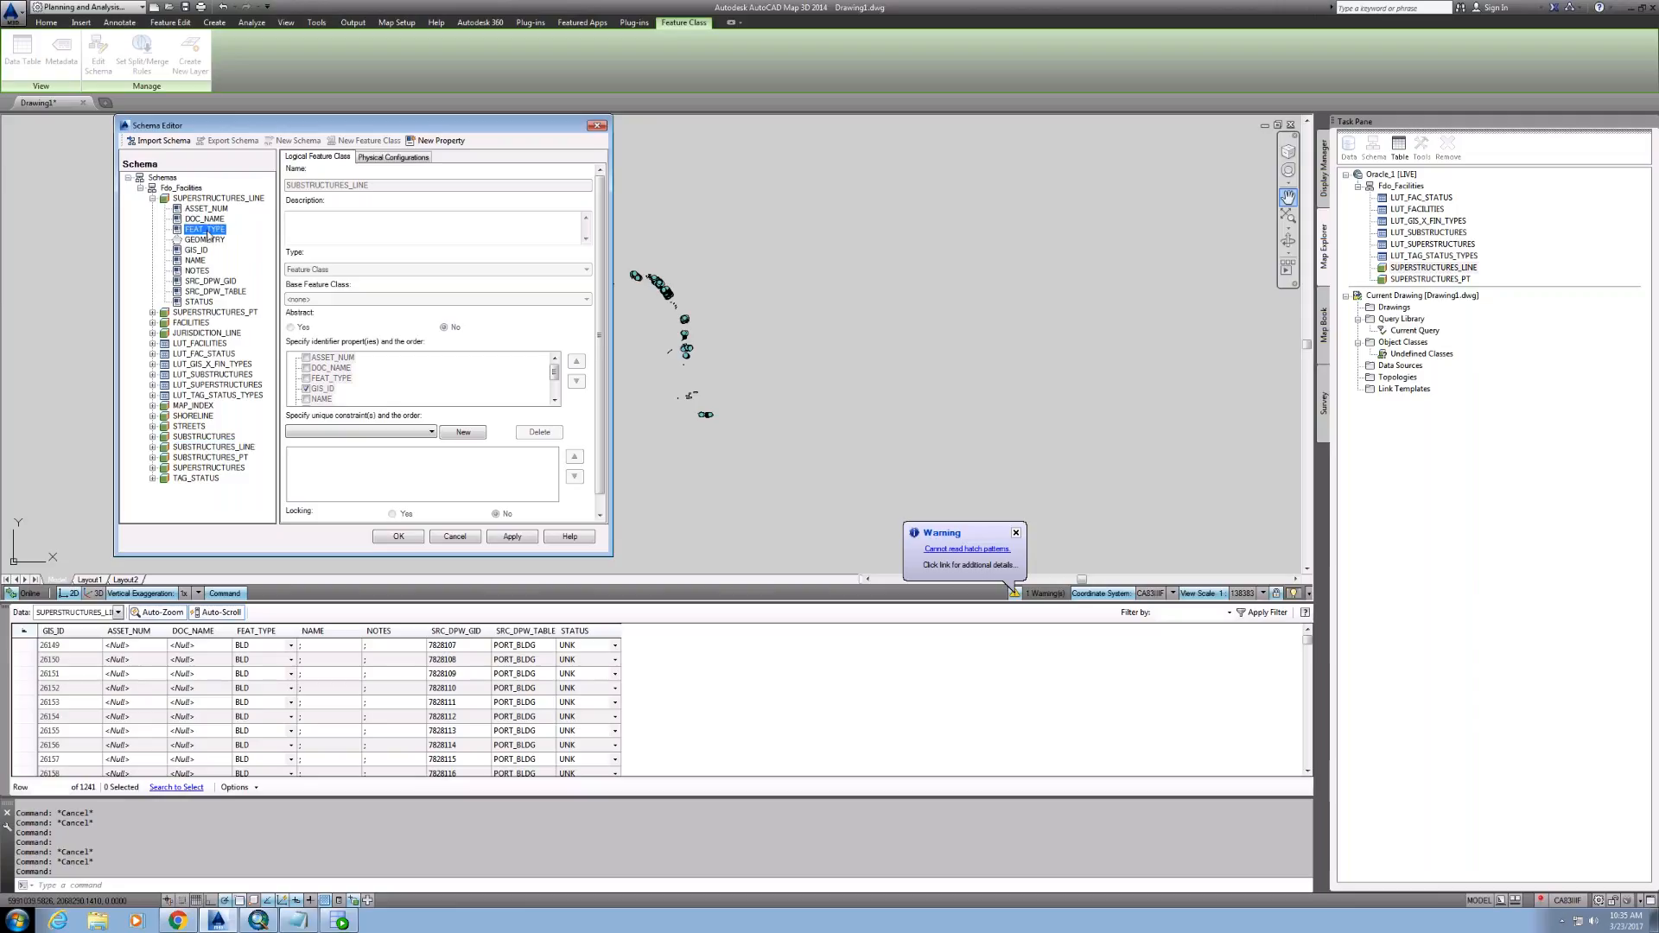
Step: Delete thing1 and thing2 from the FEAT_TYPE value list and save the schema
left_click(415, 415)
left_click(454, 415)
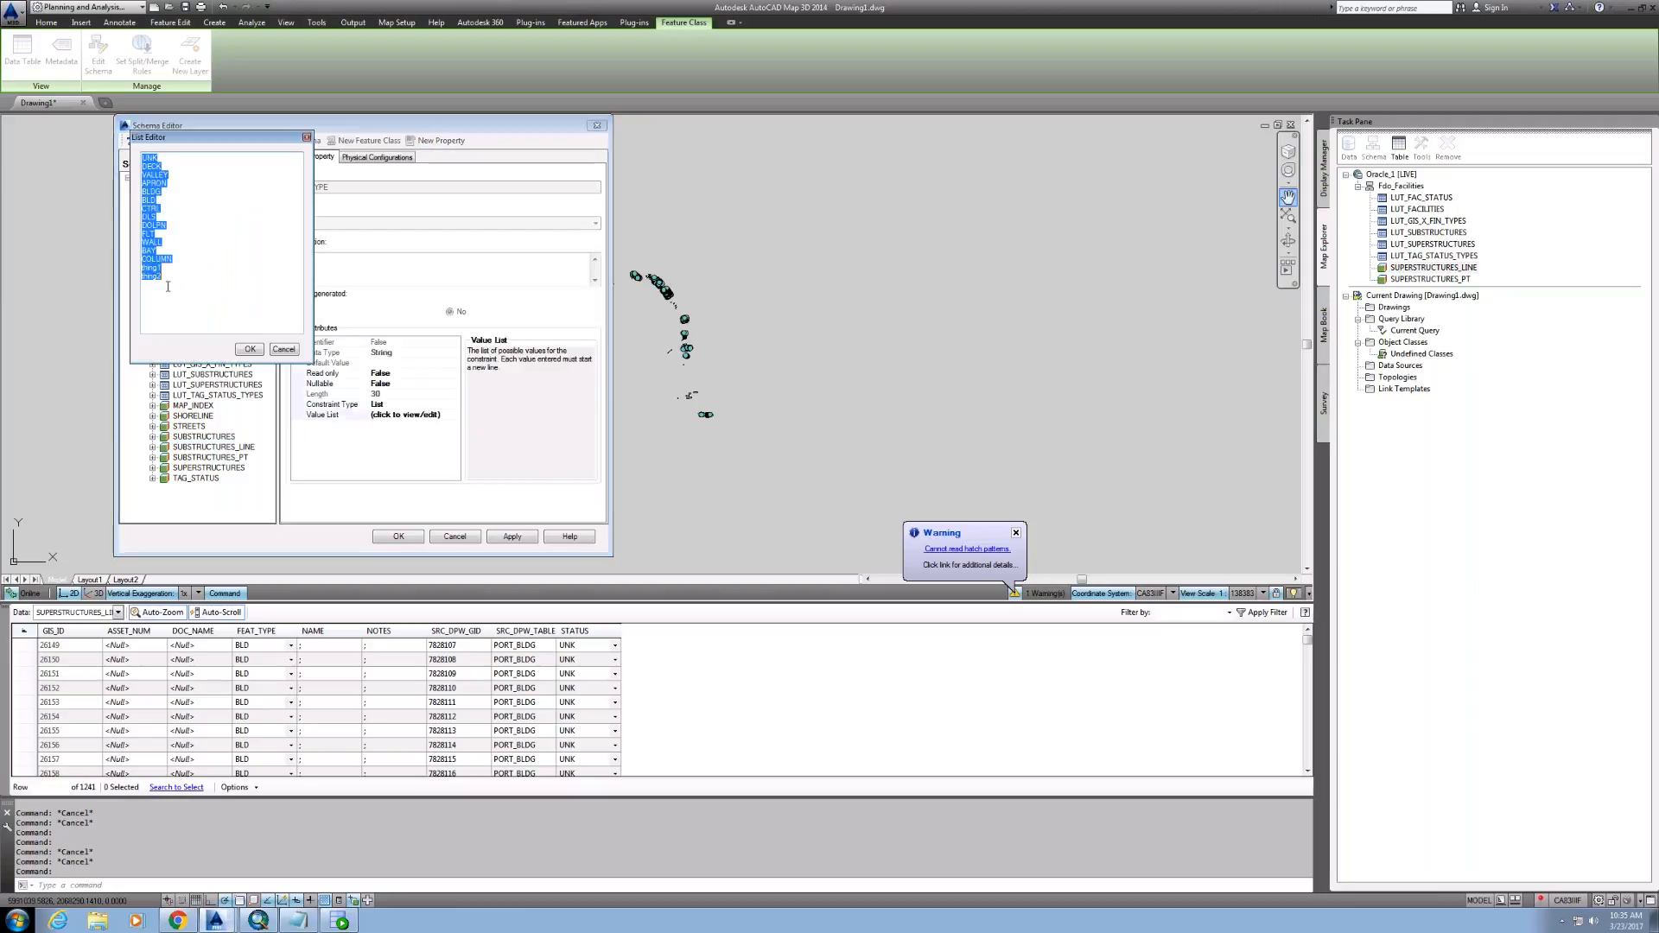
left_click(171, 278)
left_click_drag(171, 279, 136, 271)
key("Delete")
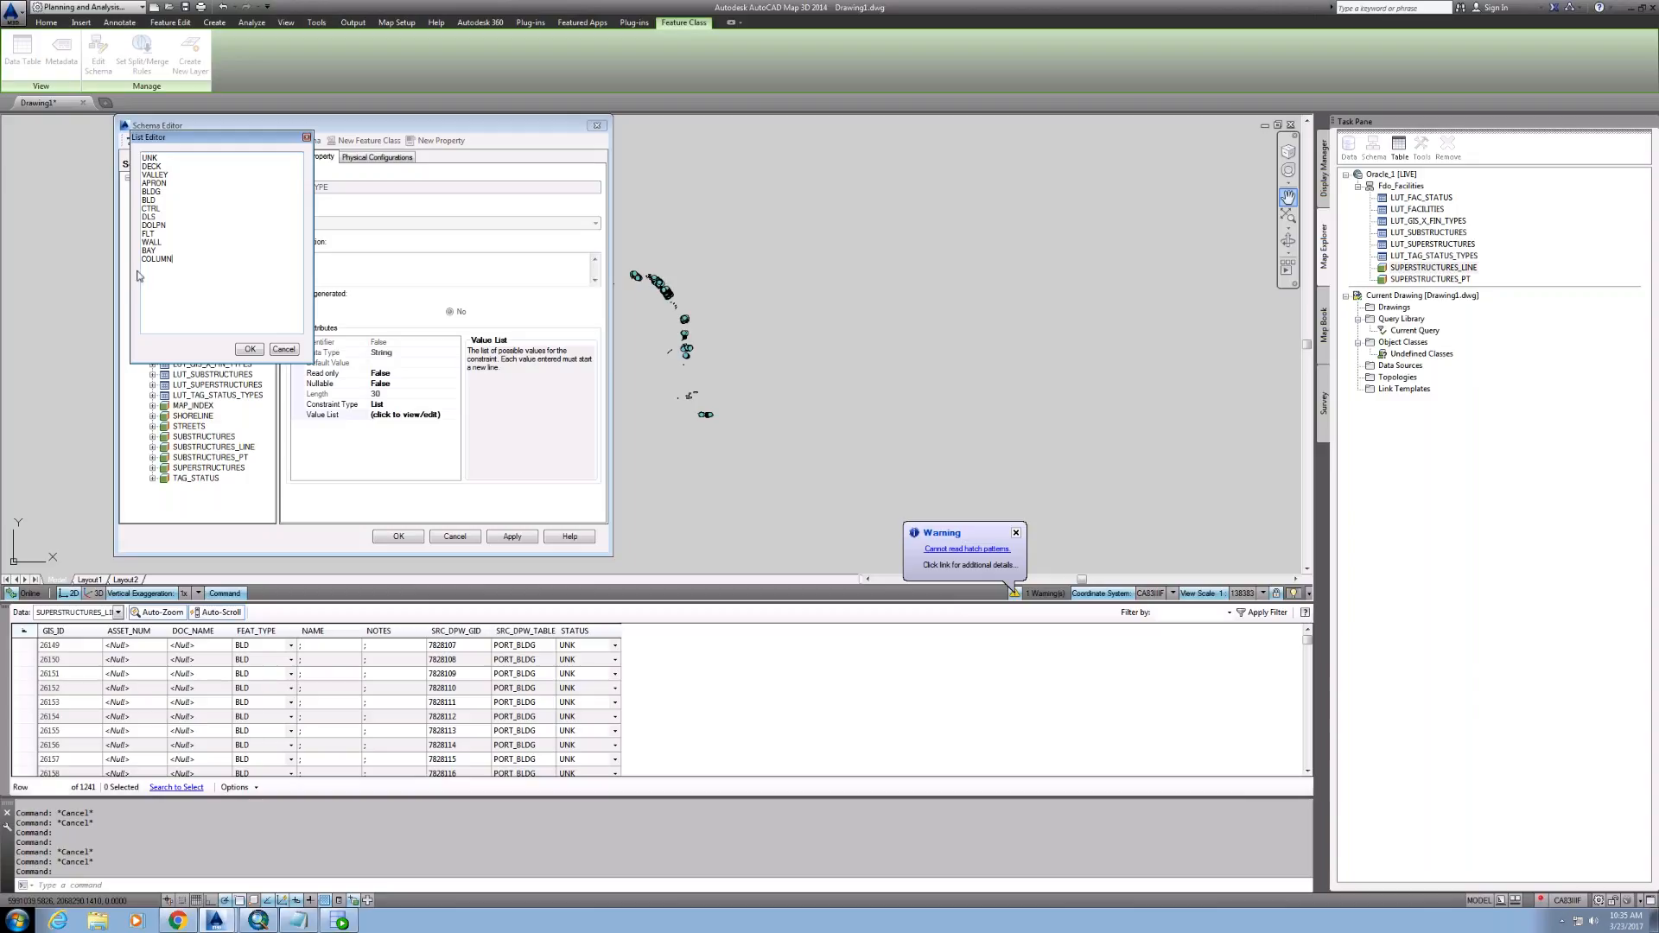
left_click(250, 350)
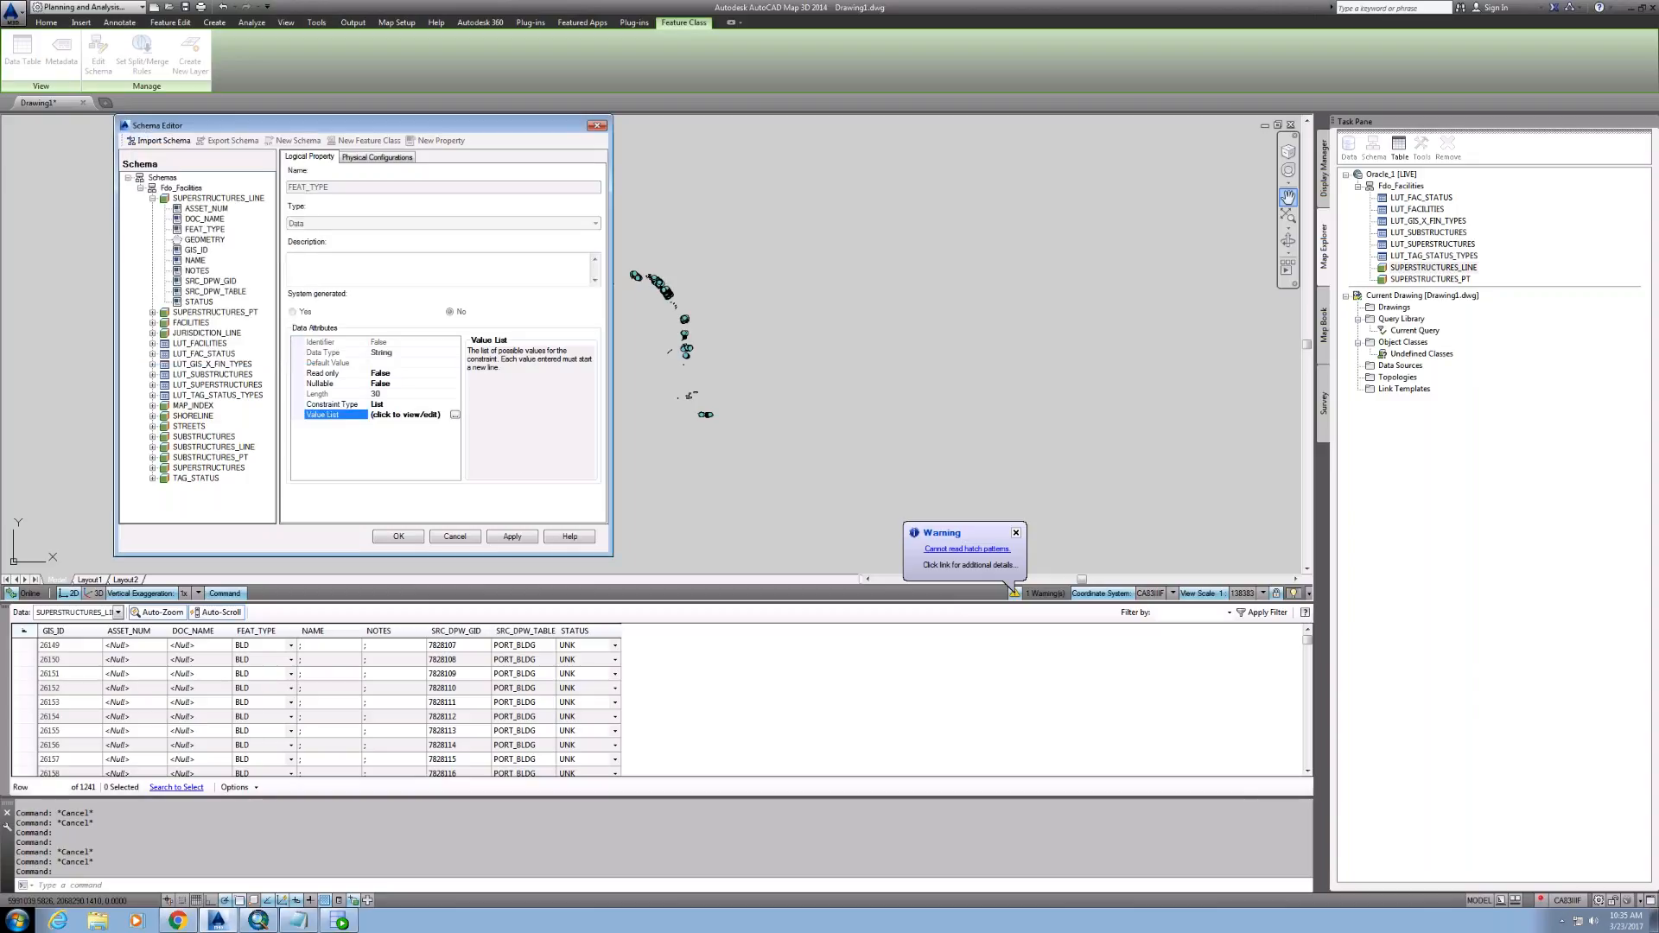
left_click(398, 538)
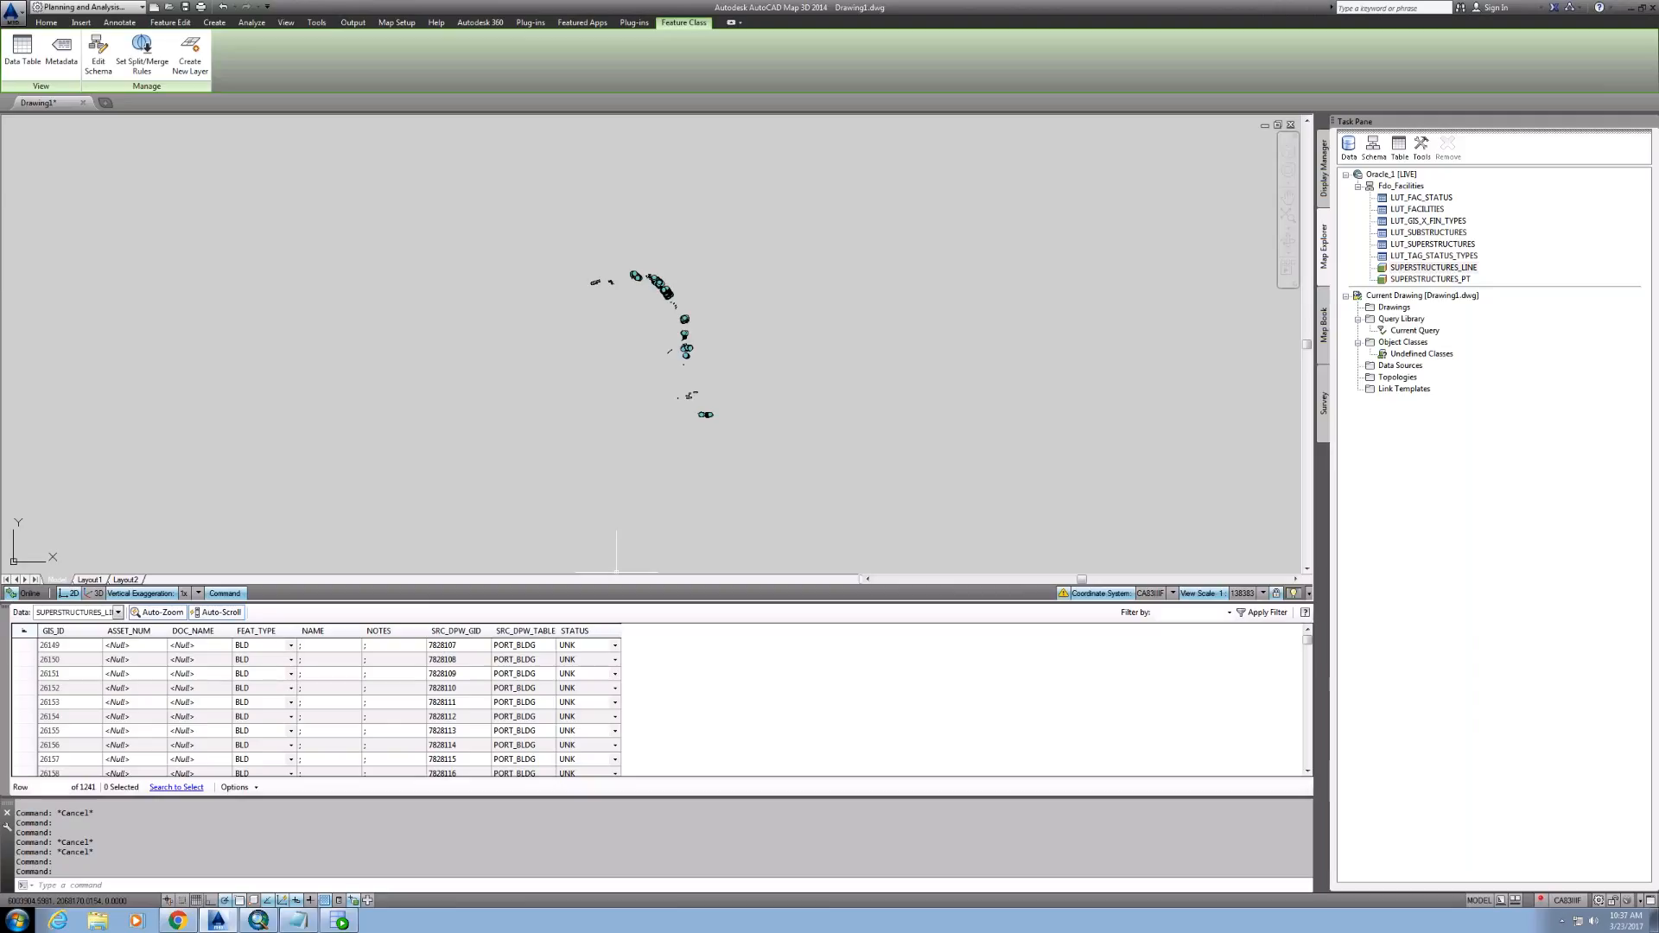
Step: Switch to Oracle SQL Developer with the gistest.facilities connection
left_click(341, 921)
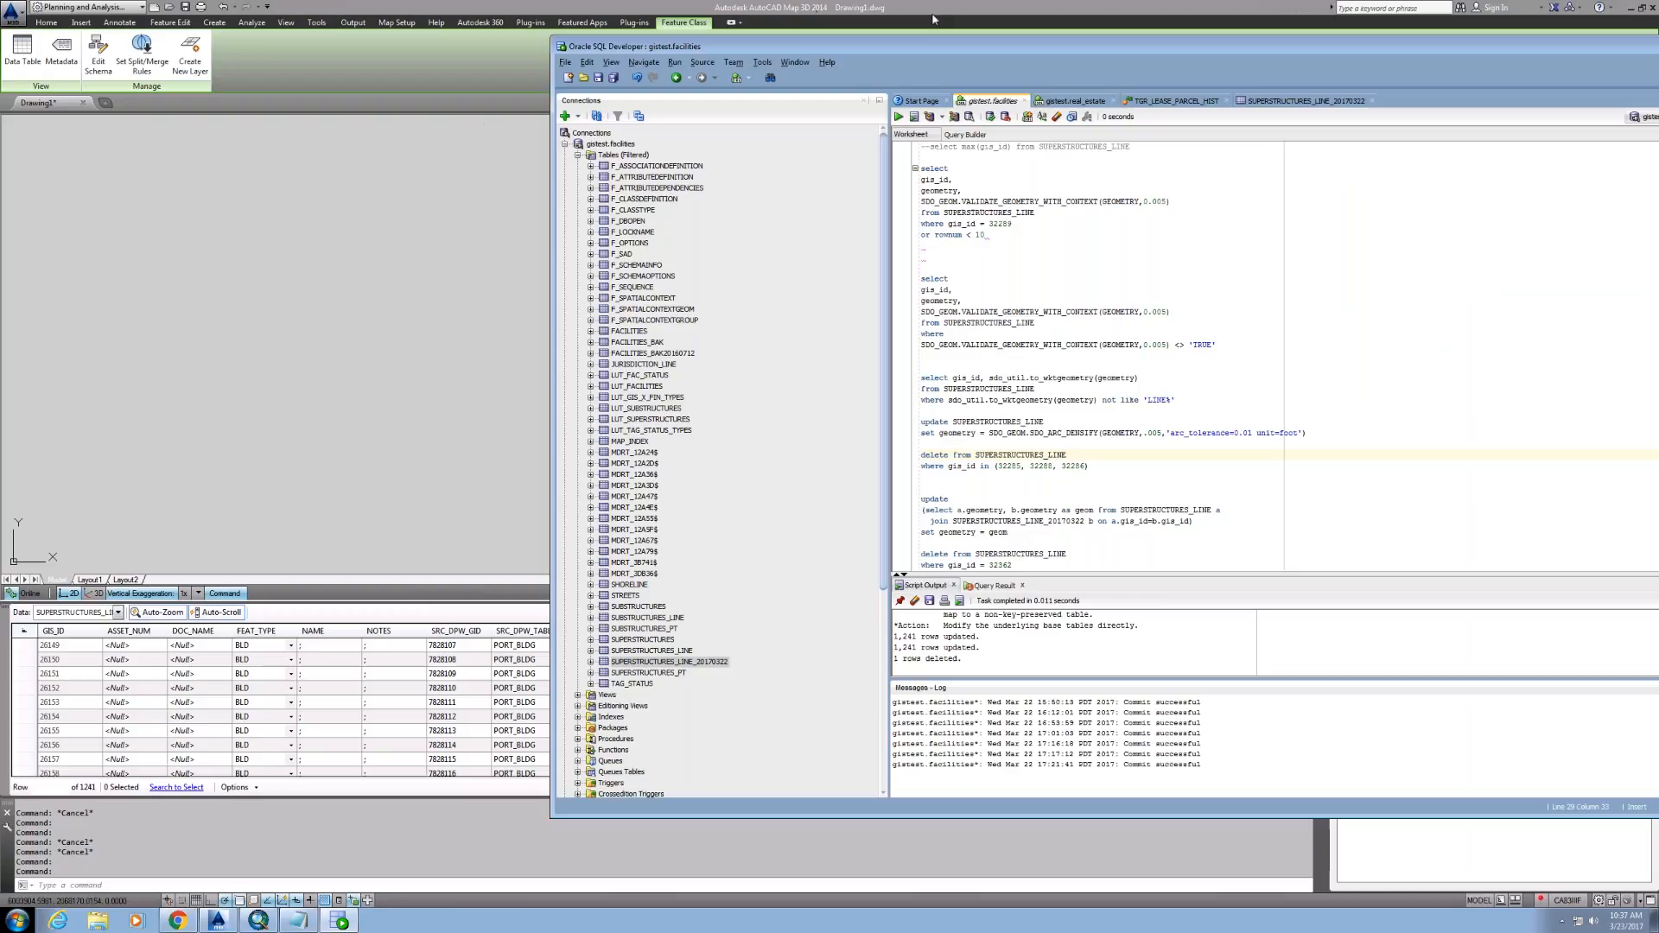
Step: Try to open the F_ATTRIBUTEDEFINITION table of the gistest.facilities connection, then close its page
left_click_drag(910, 49, 578, 63)
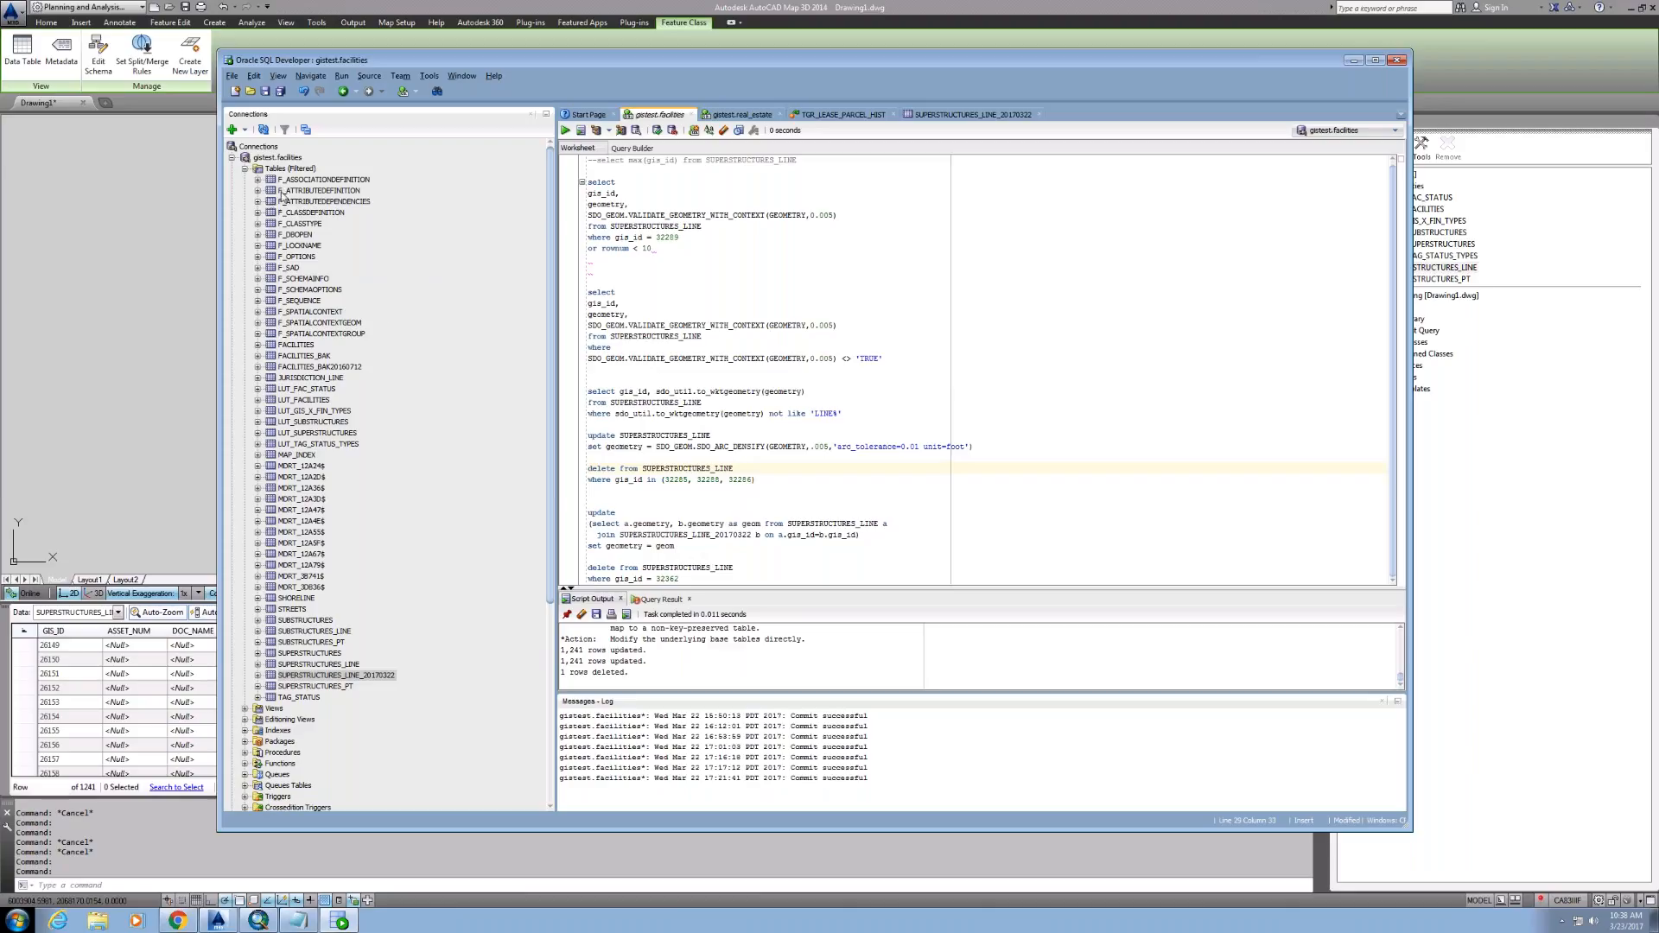
left_click(332, 191)
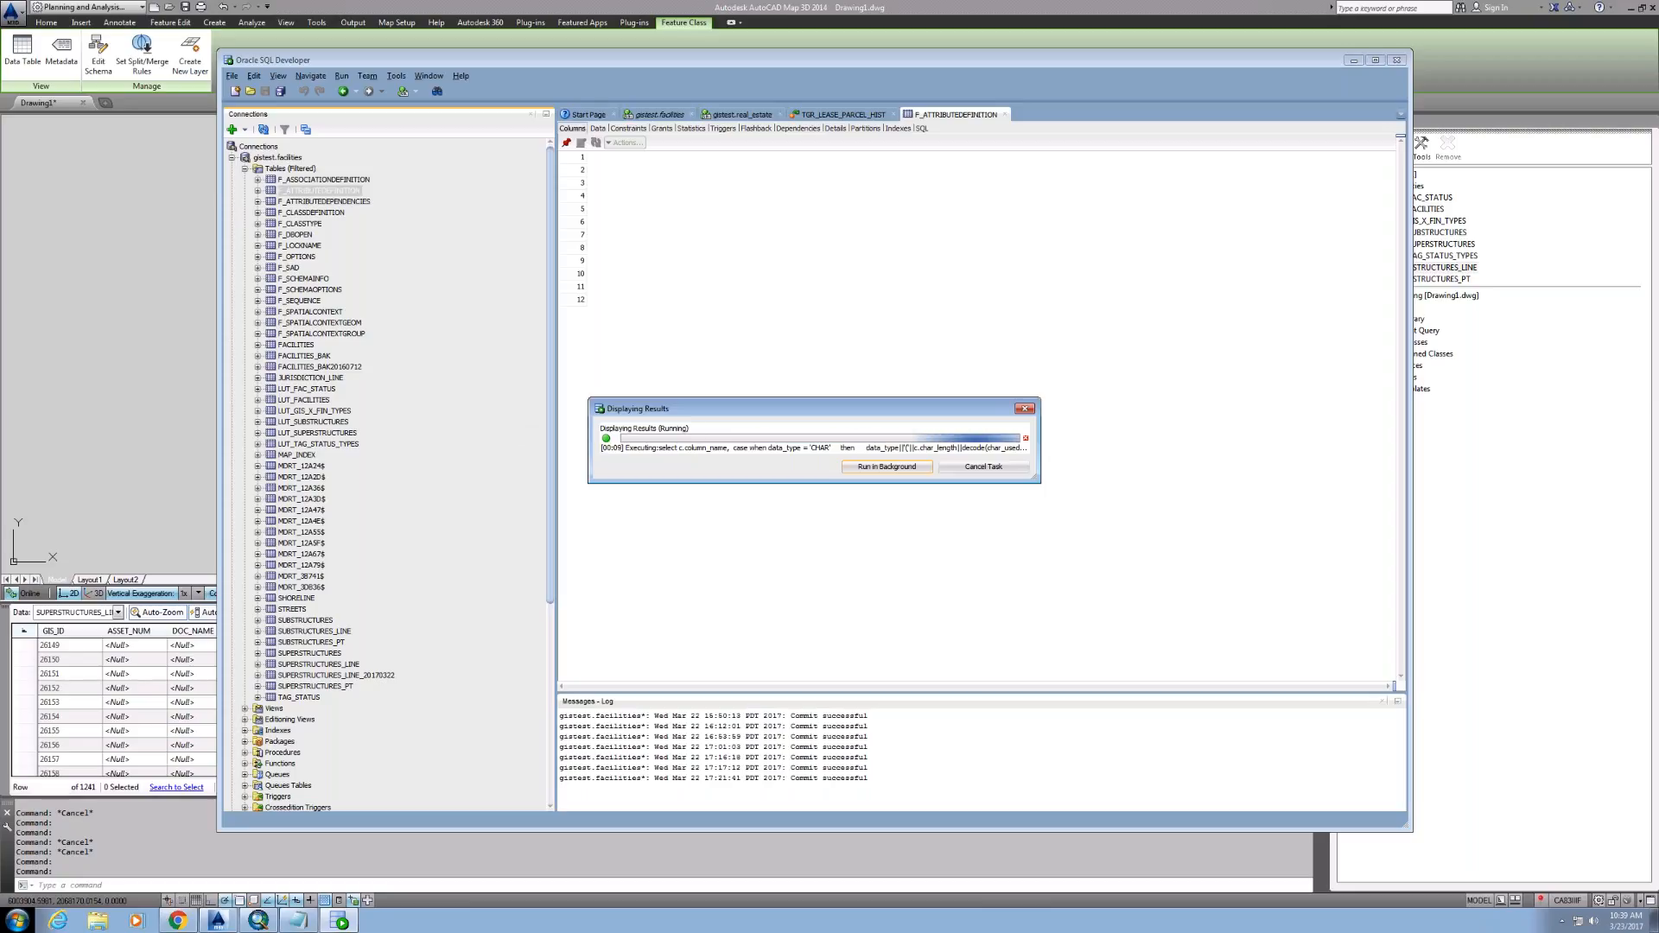
left_click(898, 471)
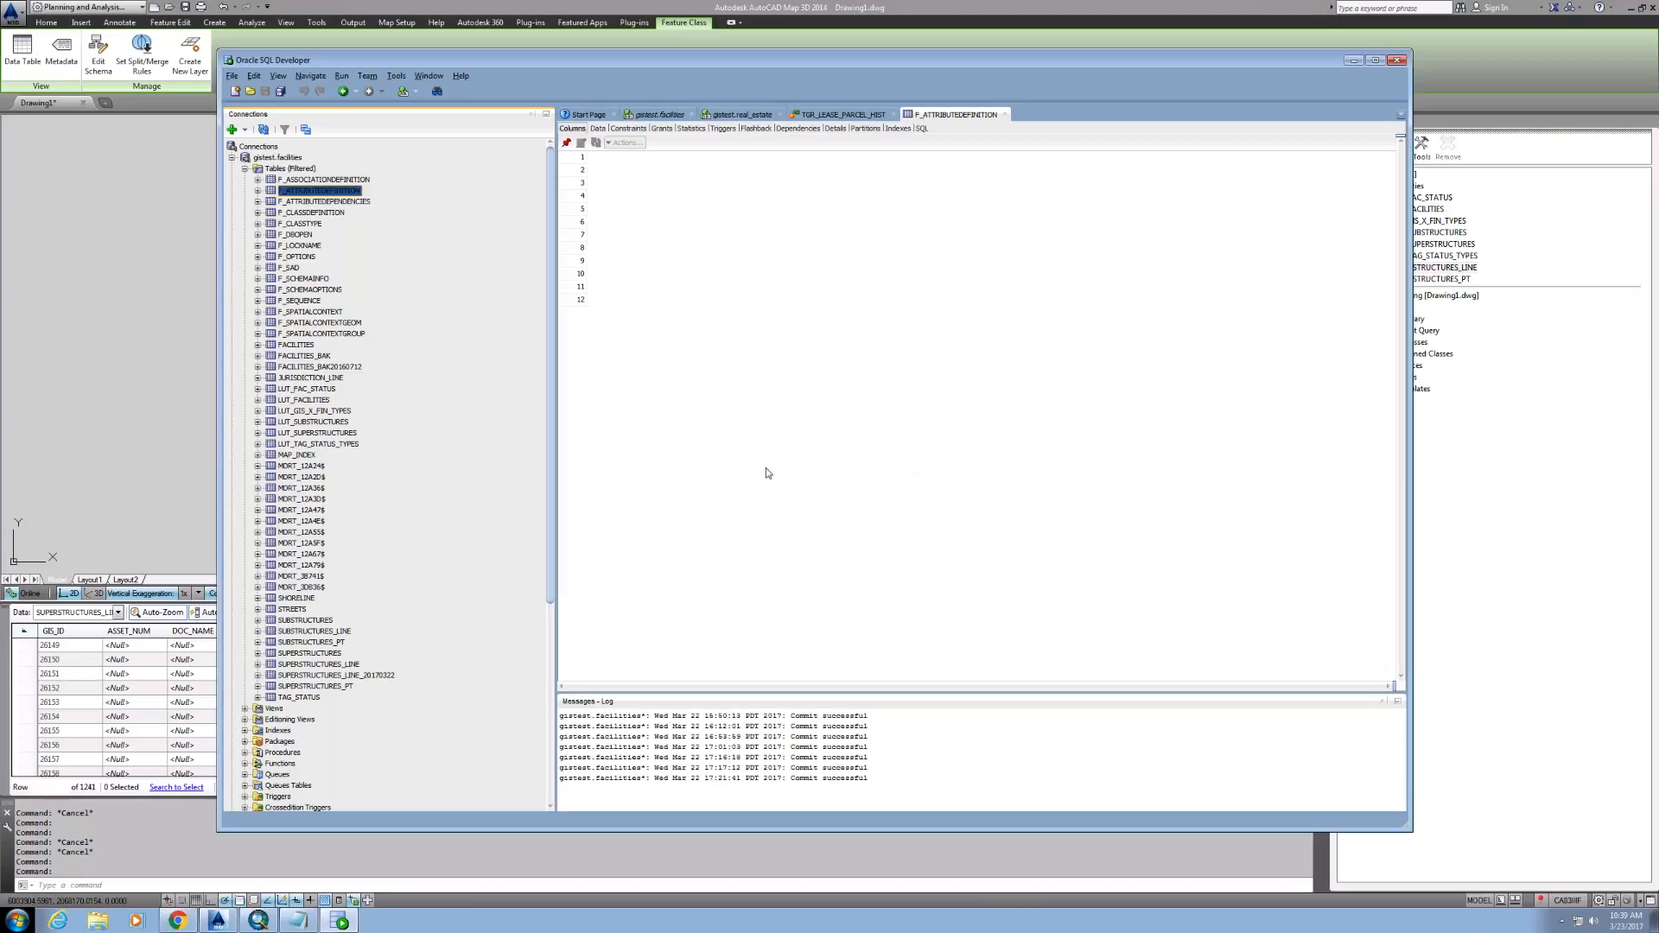
left_click(1006, 115)
Step: Try to refresh the table list of the gistest.facilities connection and dismiss the errors
left_click(293, 168)
right_click(292, 173)
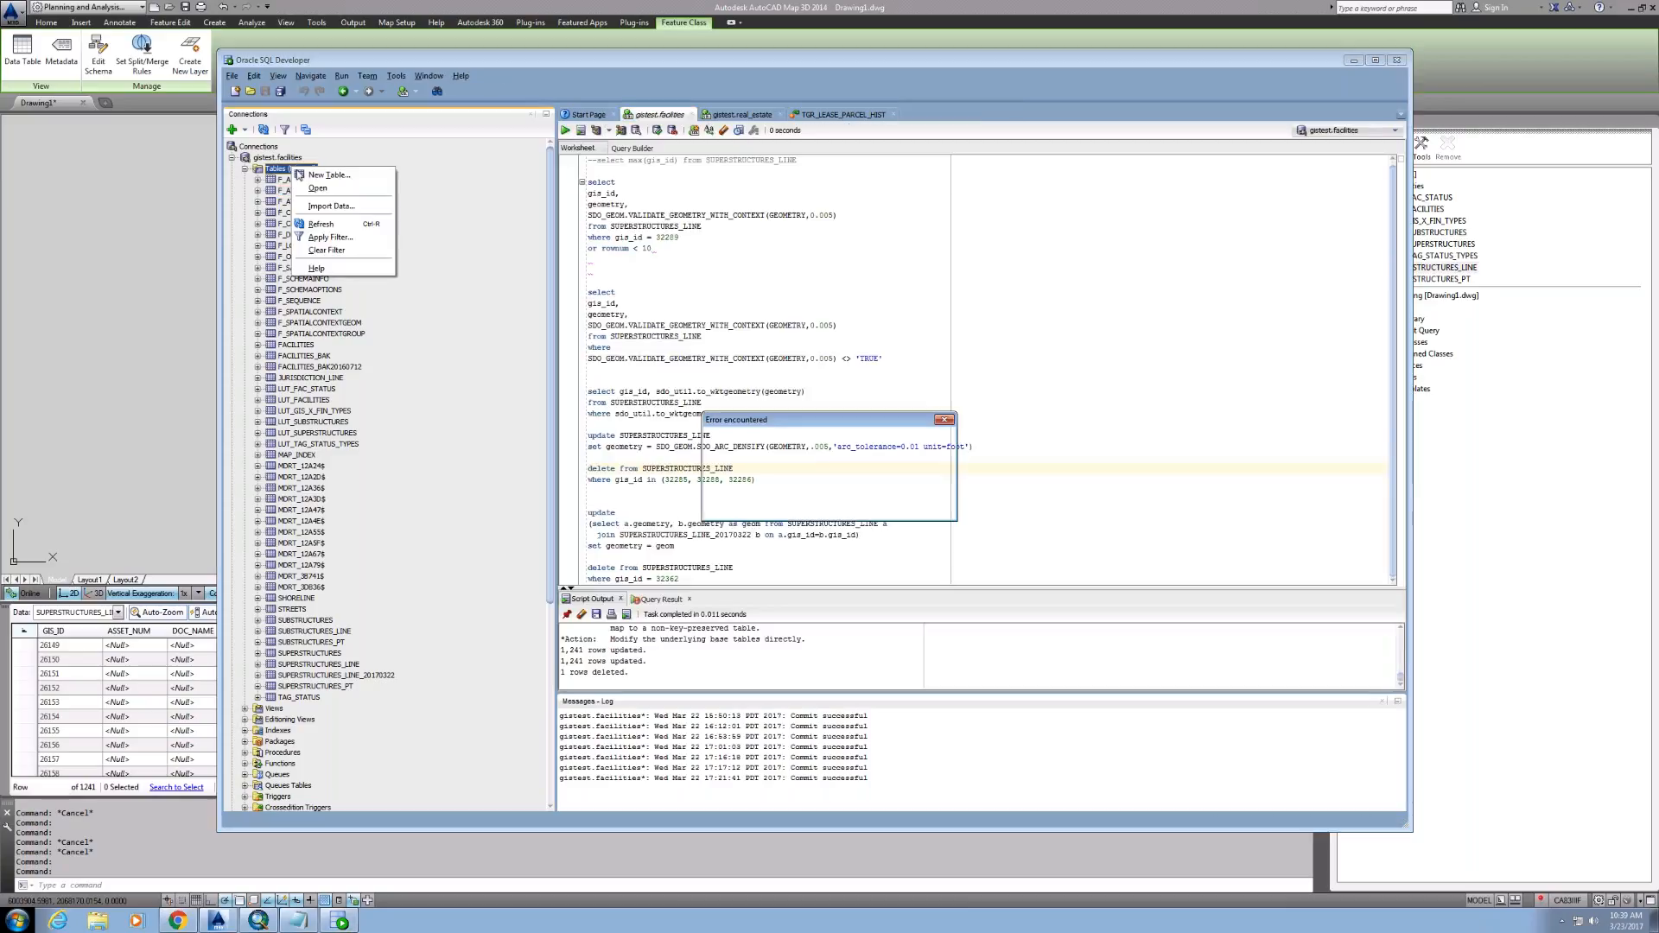
left_click(927, 508)
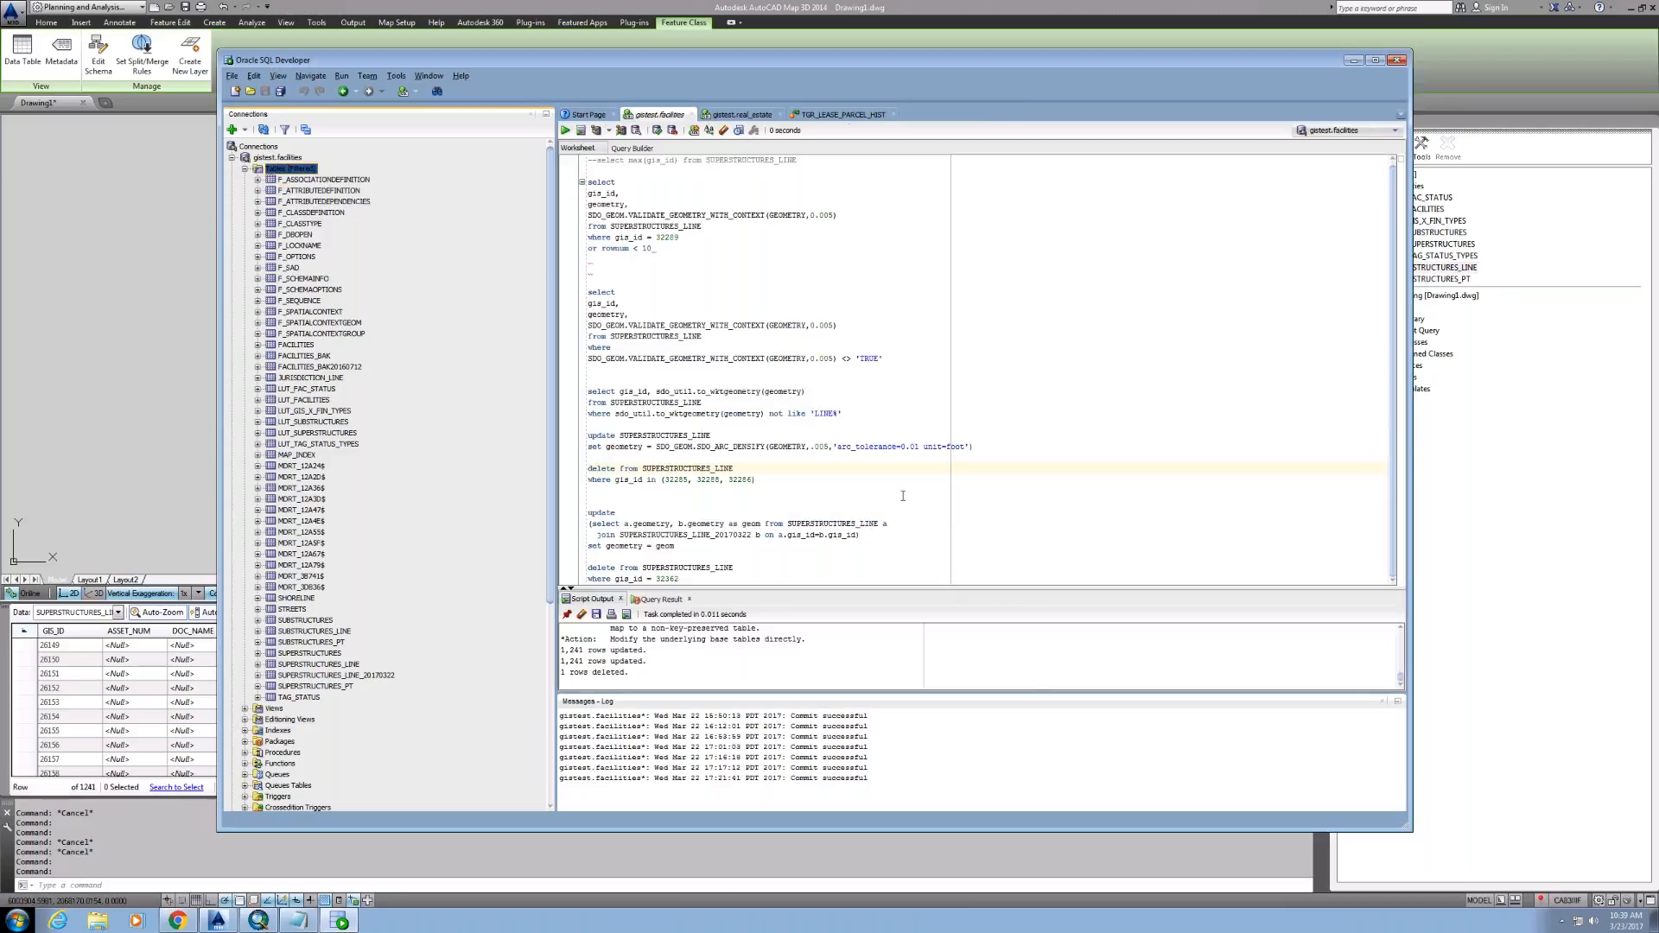
left_click(263, 131)
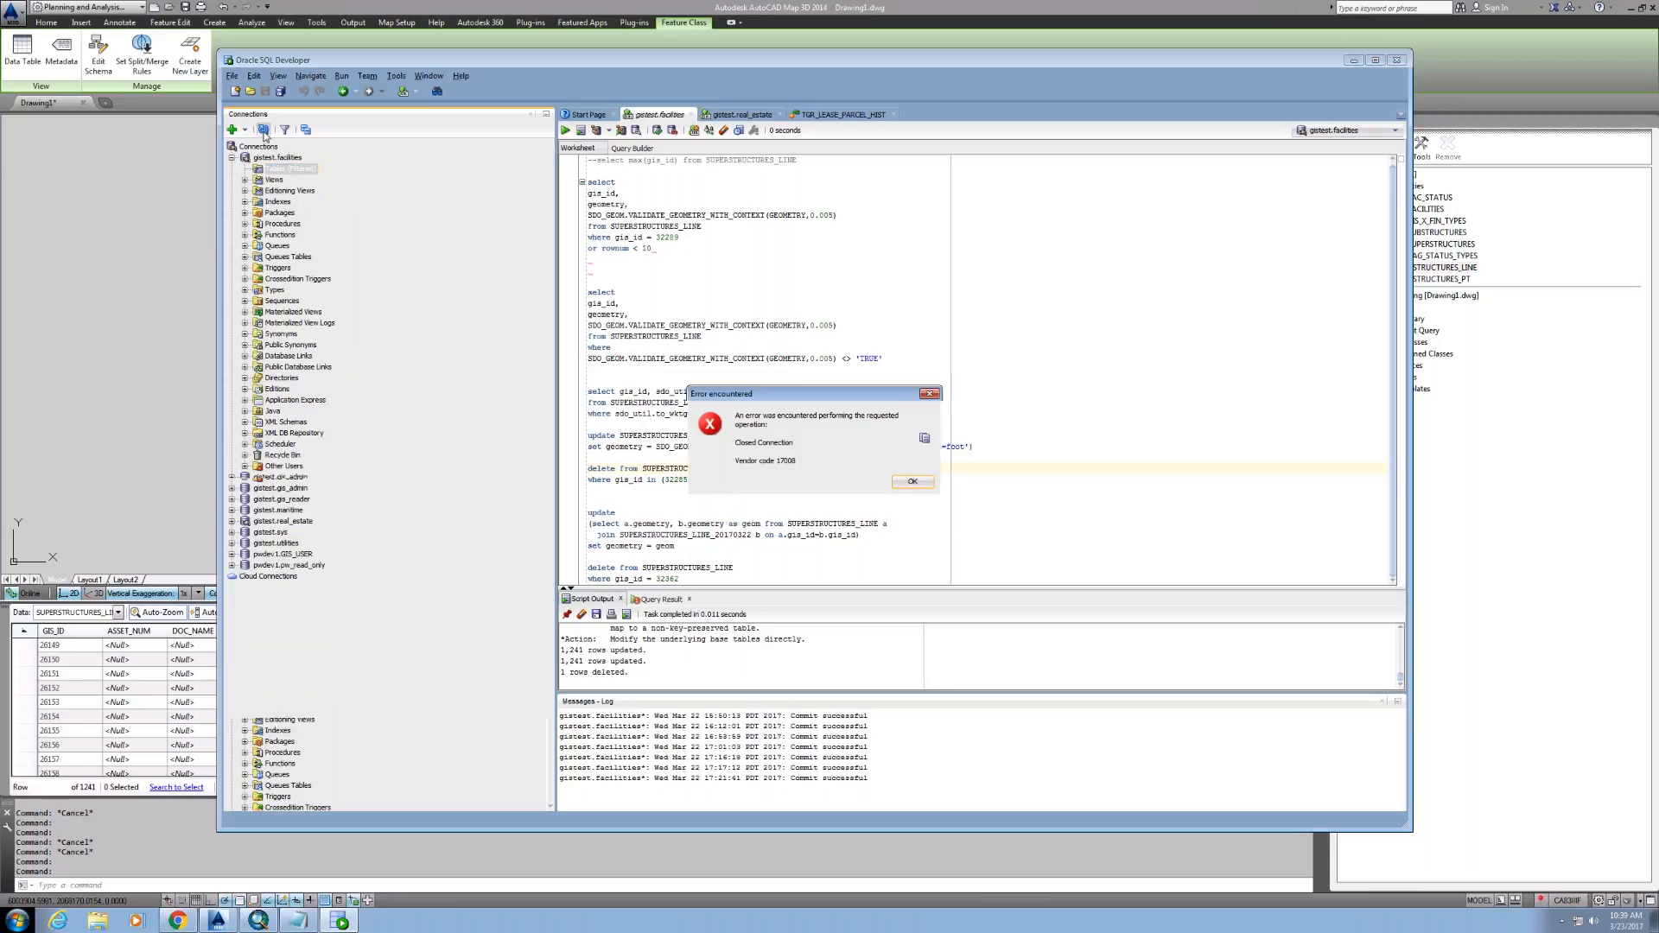
left_click(912, 483)
Step: Disconnect gistest.facilities and reconnect it as FACILITIES, entering the account password
left_click(274, 158)
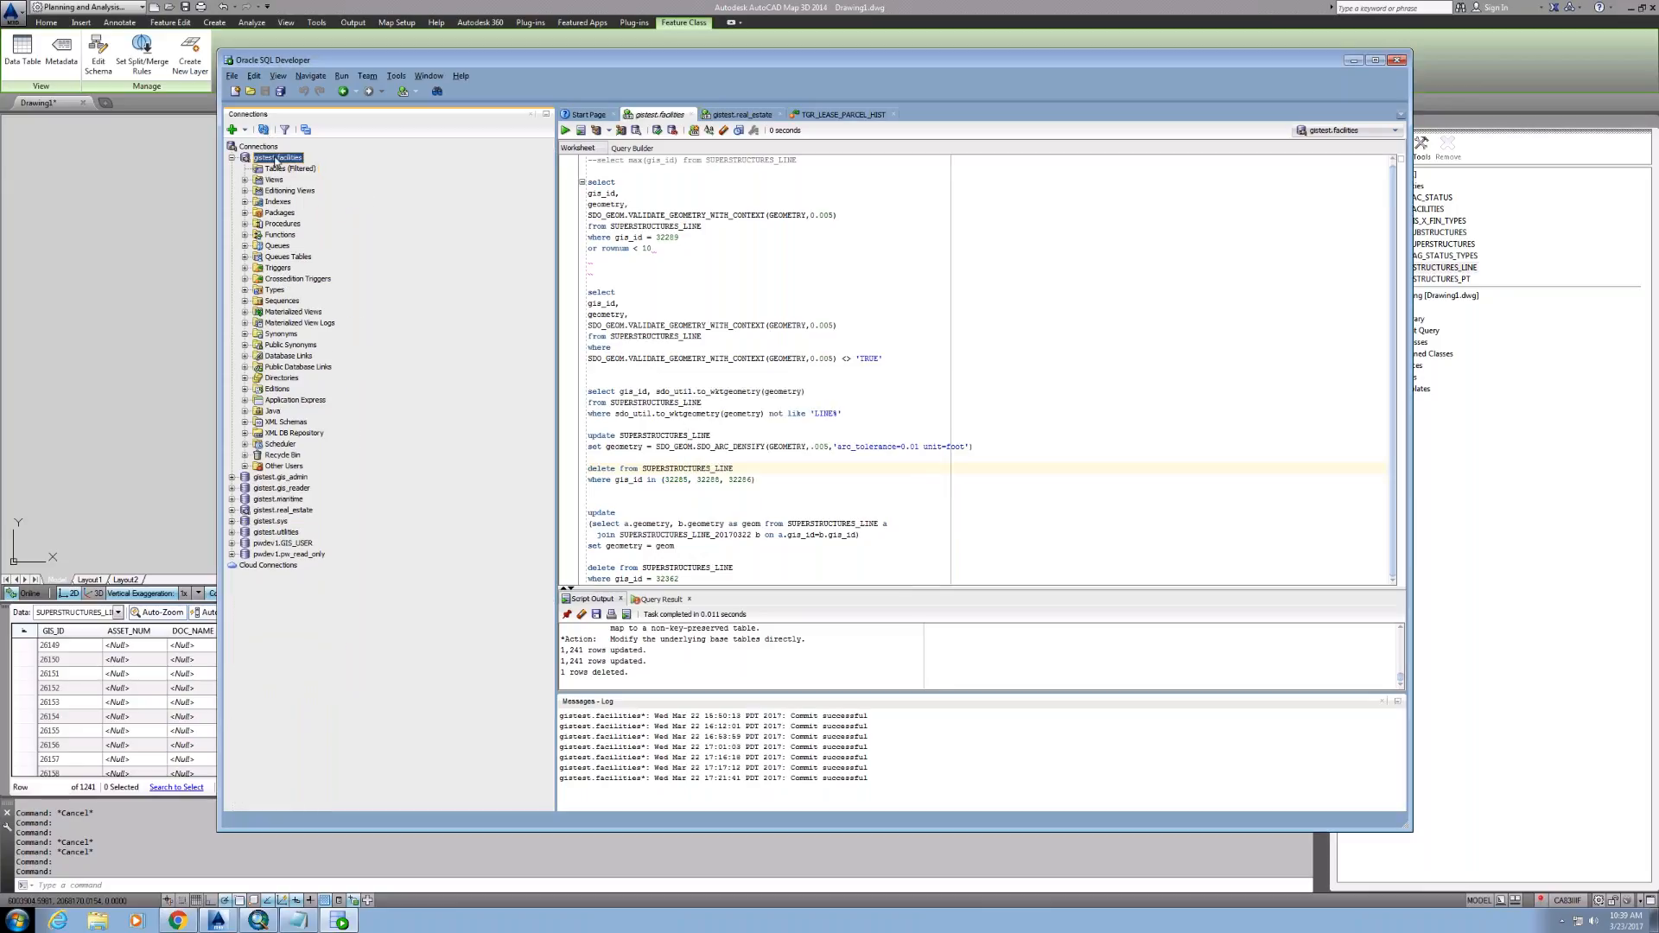
right_click(275, 158)
left_click(285, 167)
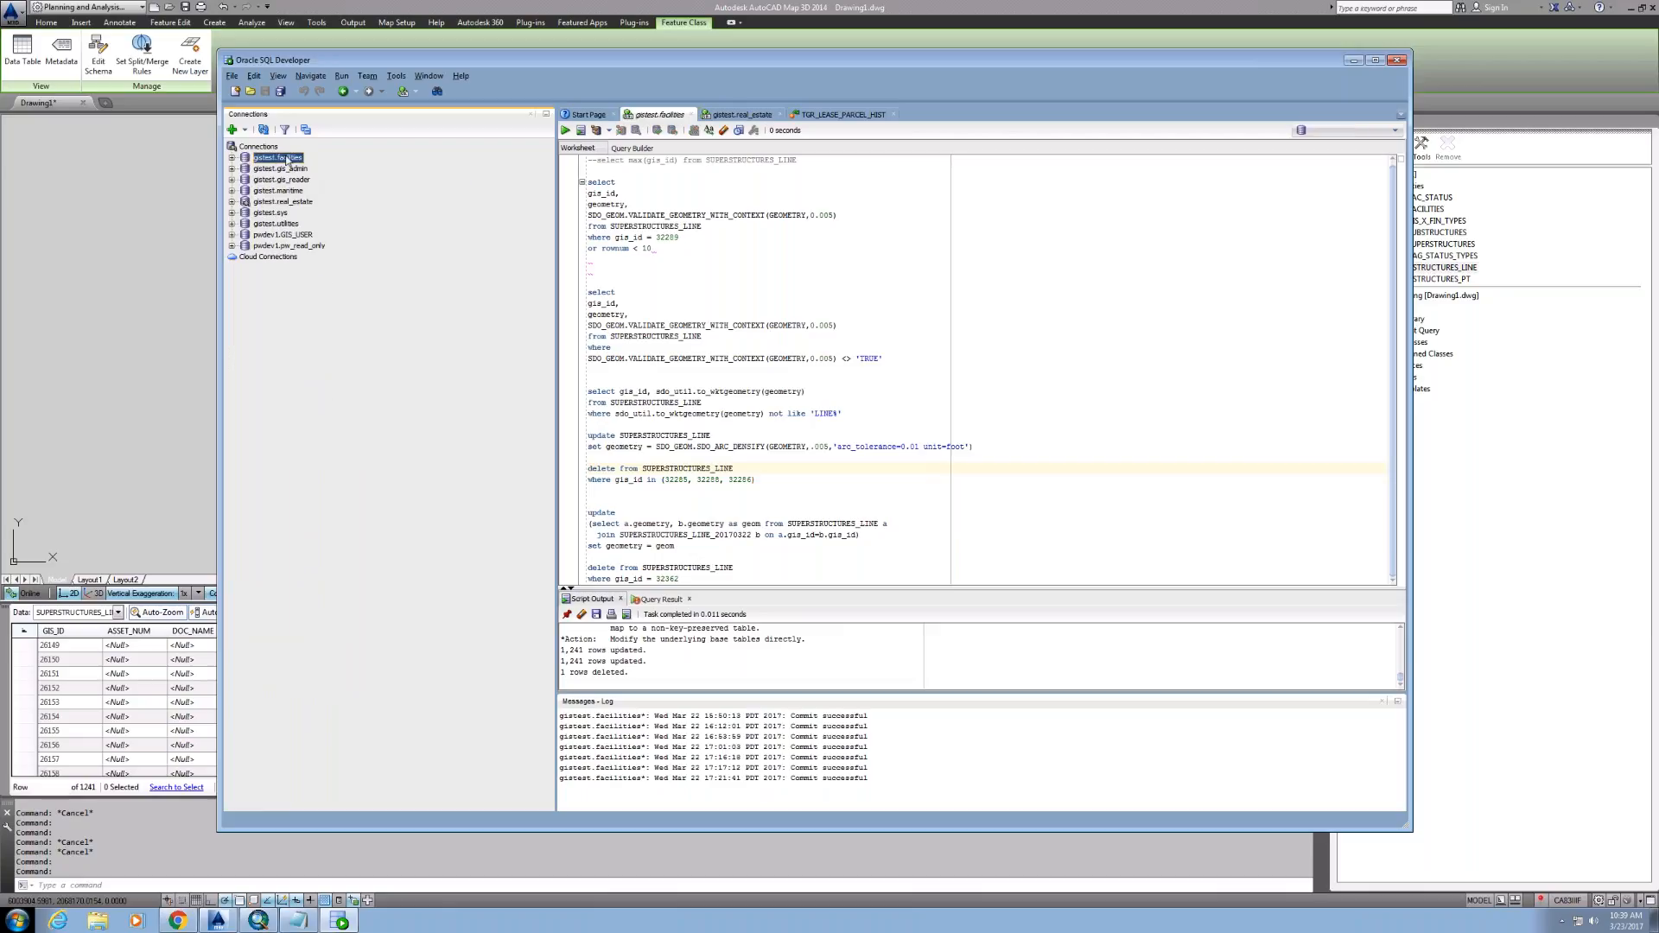
right_click(285, 161)
left_click(294, 165)
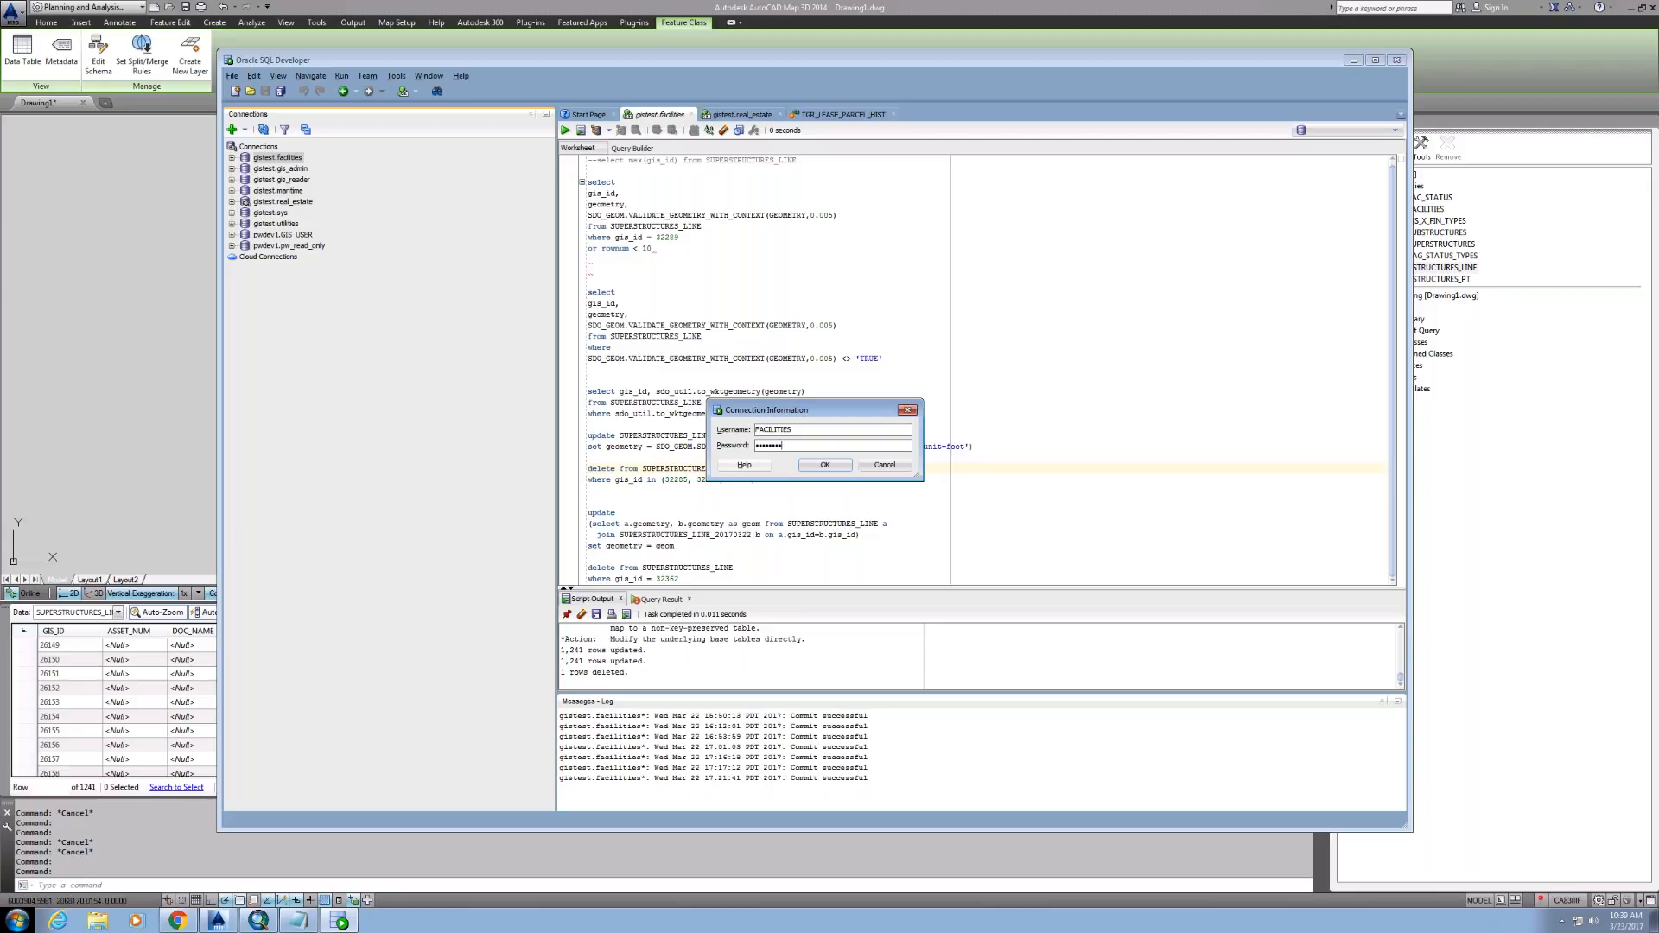
left_click(823, 467)
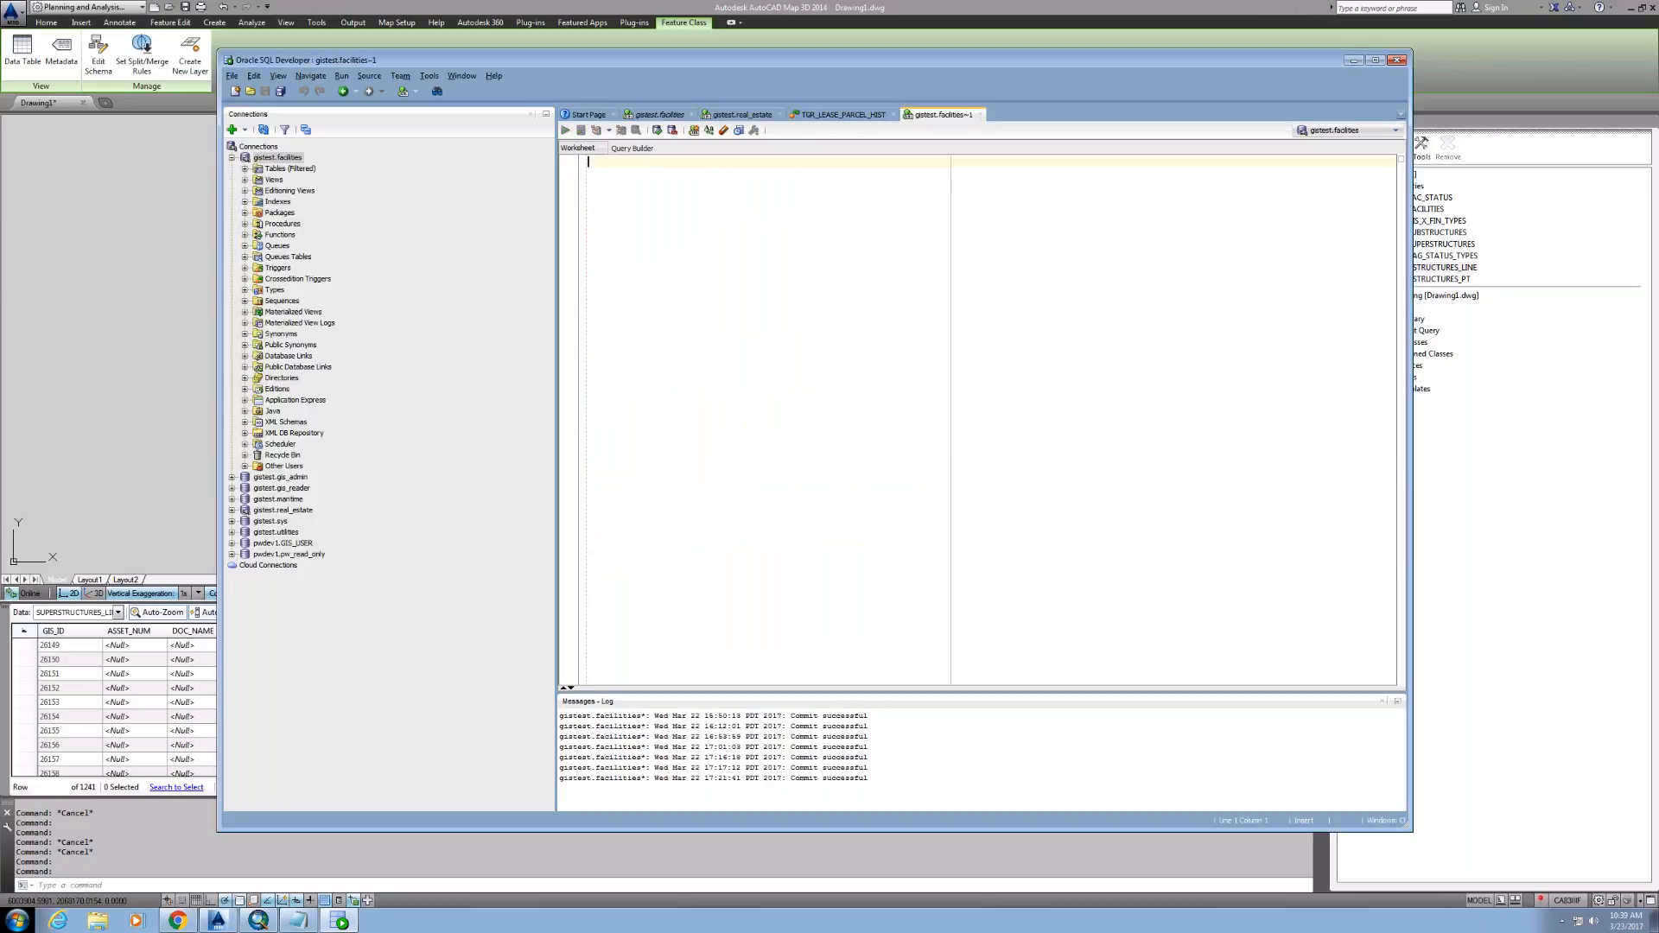
Step: Open the F_ATTRIBUTEDEFINITION table from the filtered tables and examine its data records beside the map's schema tree
left_click(245, 169)
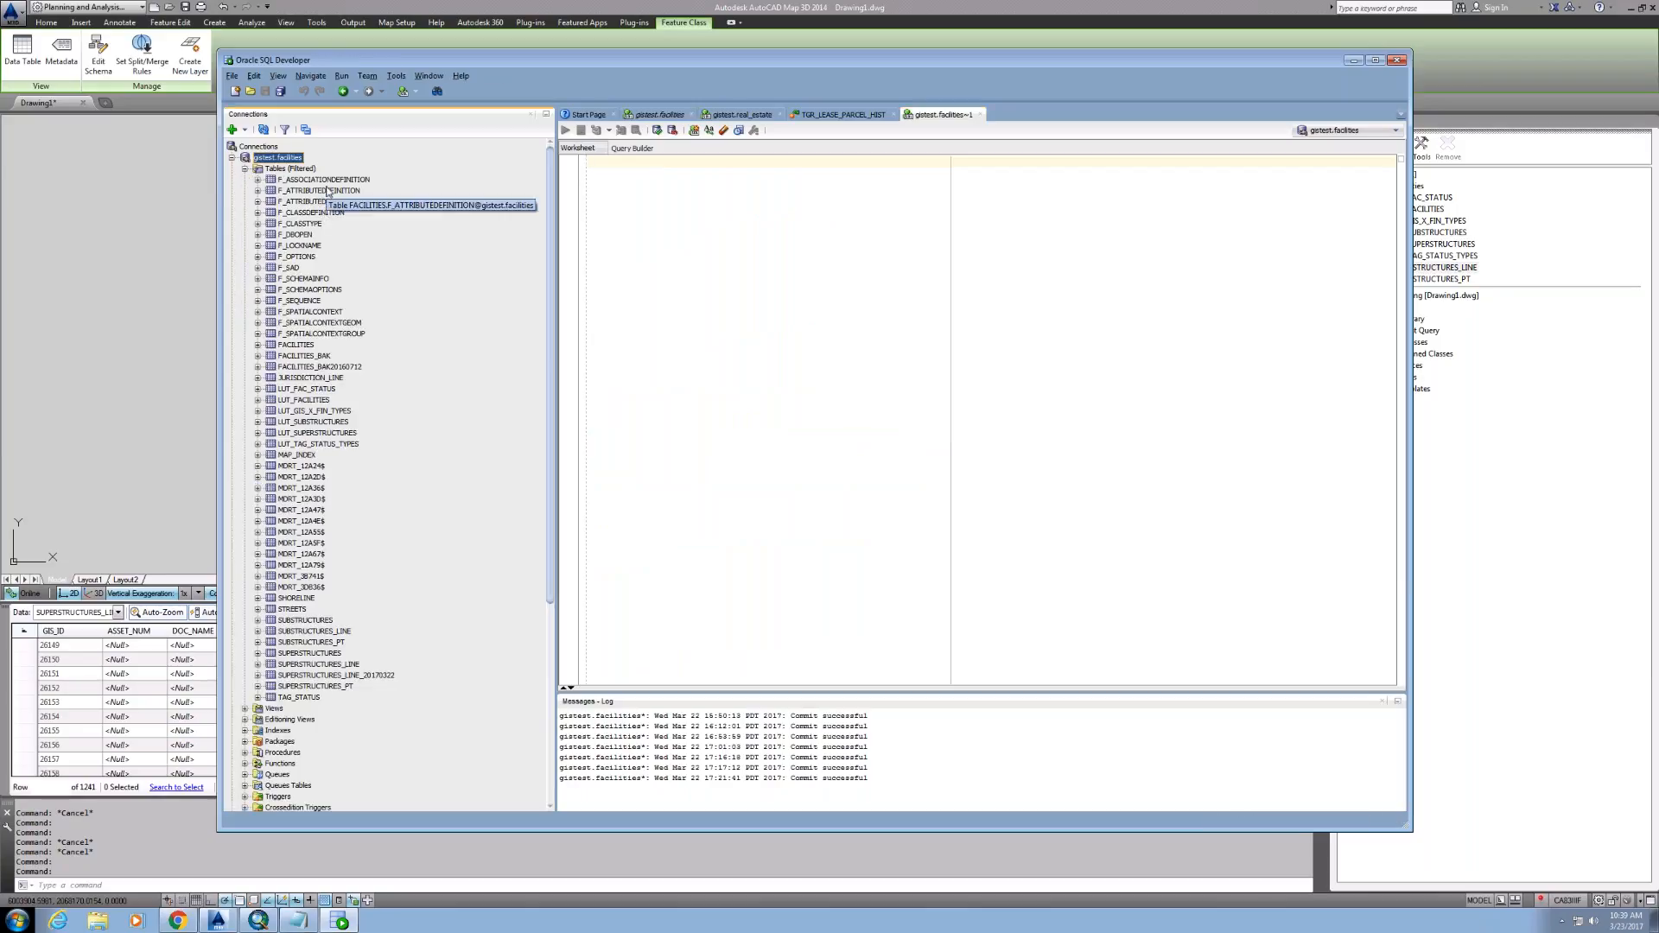
double_click(328, 191)
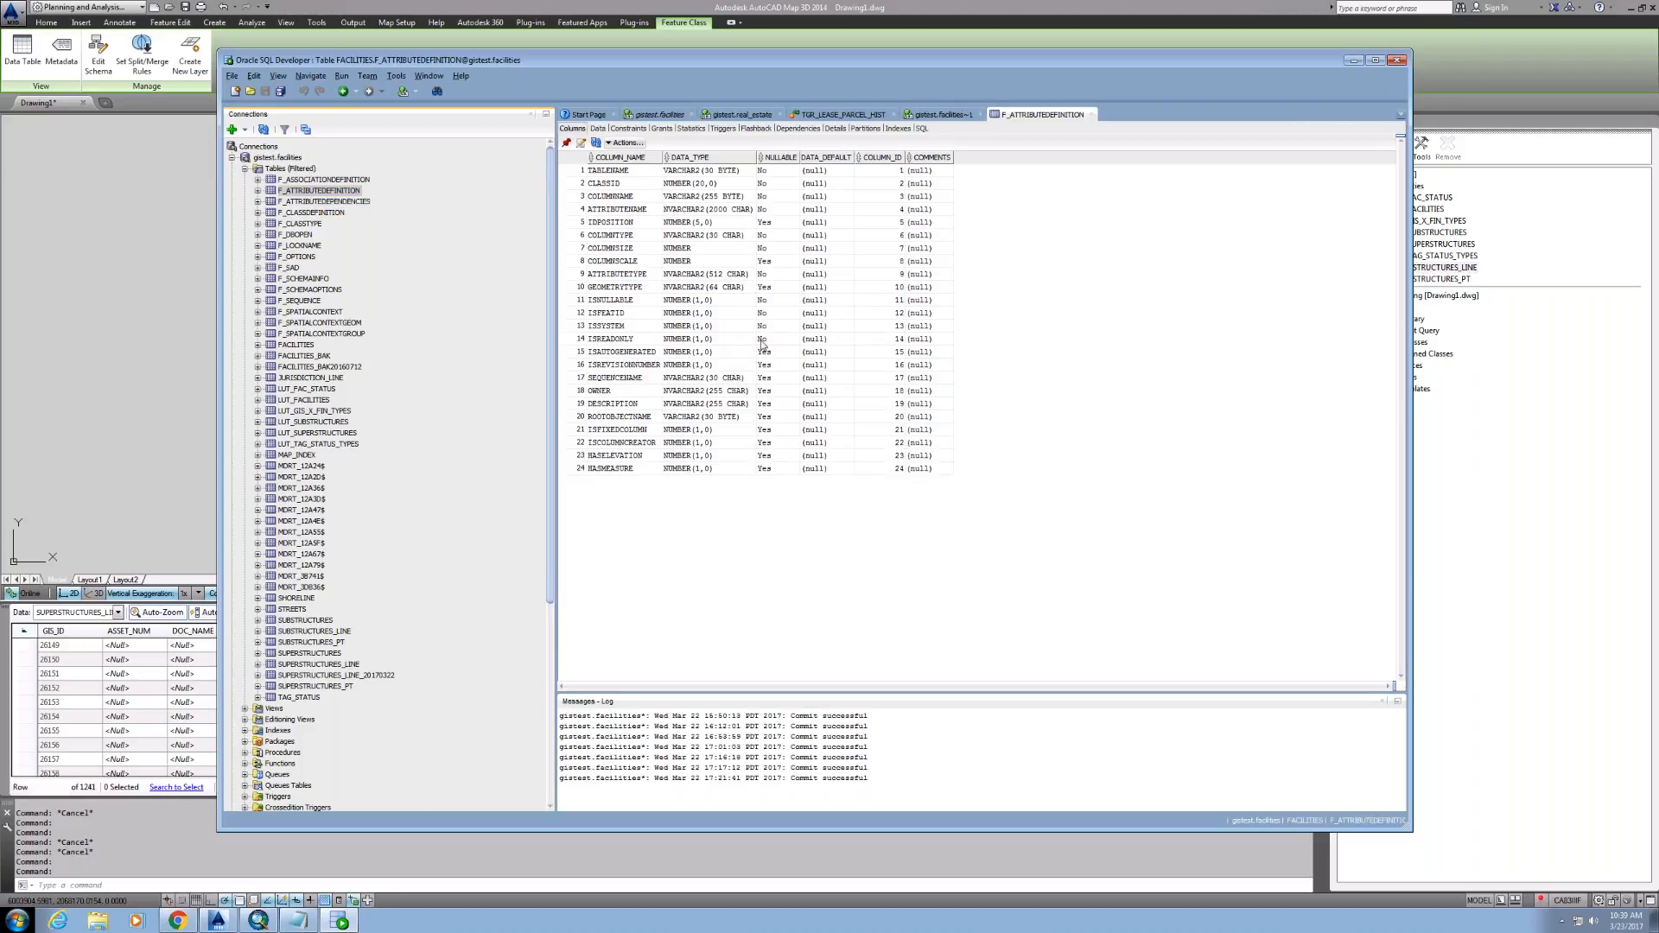
left_click(602, 129)
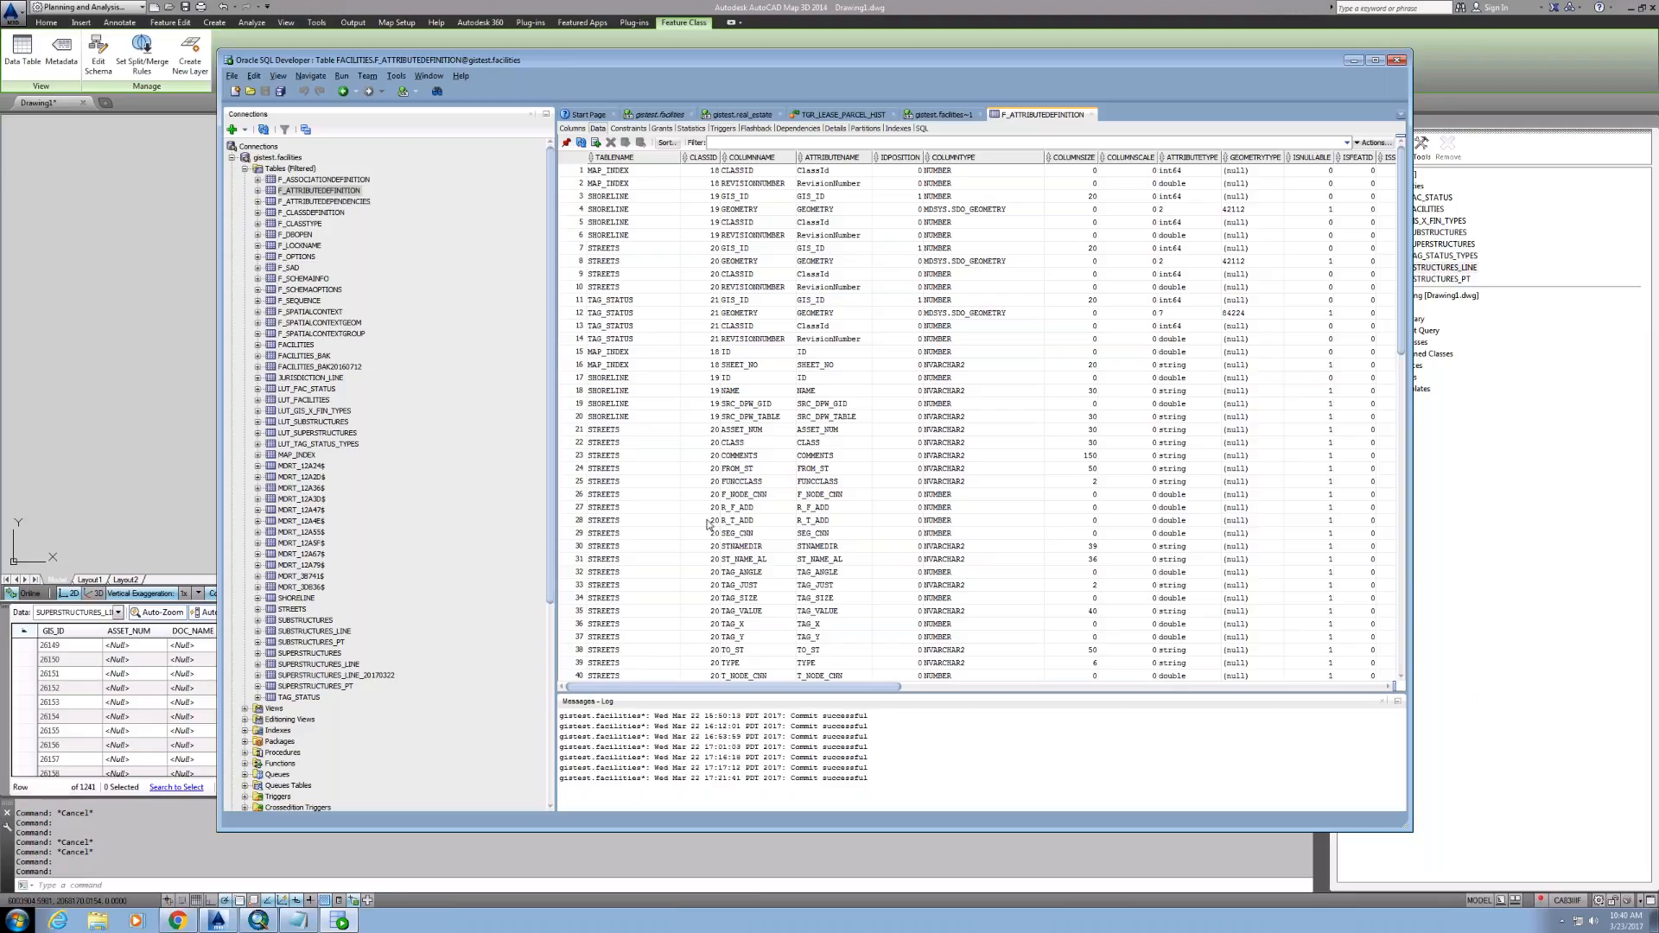
left_click_drag(781, 64, 824, 447)
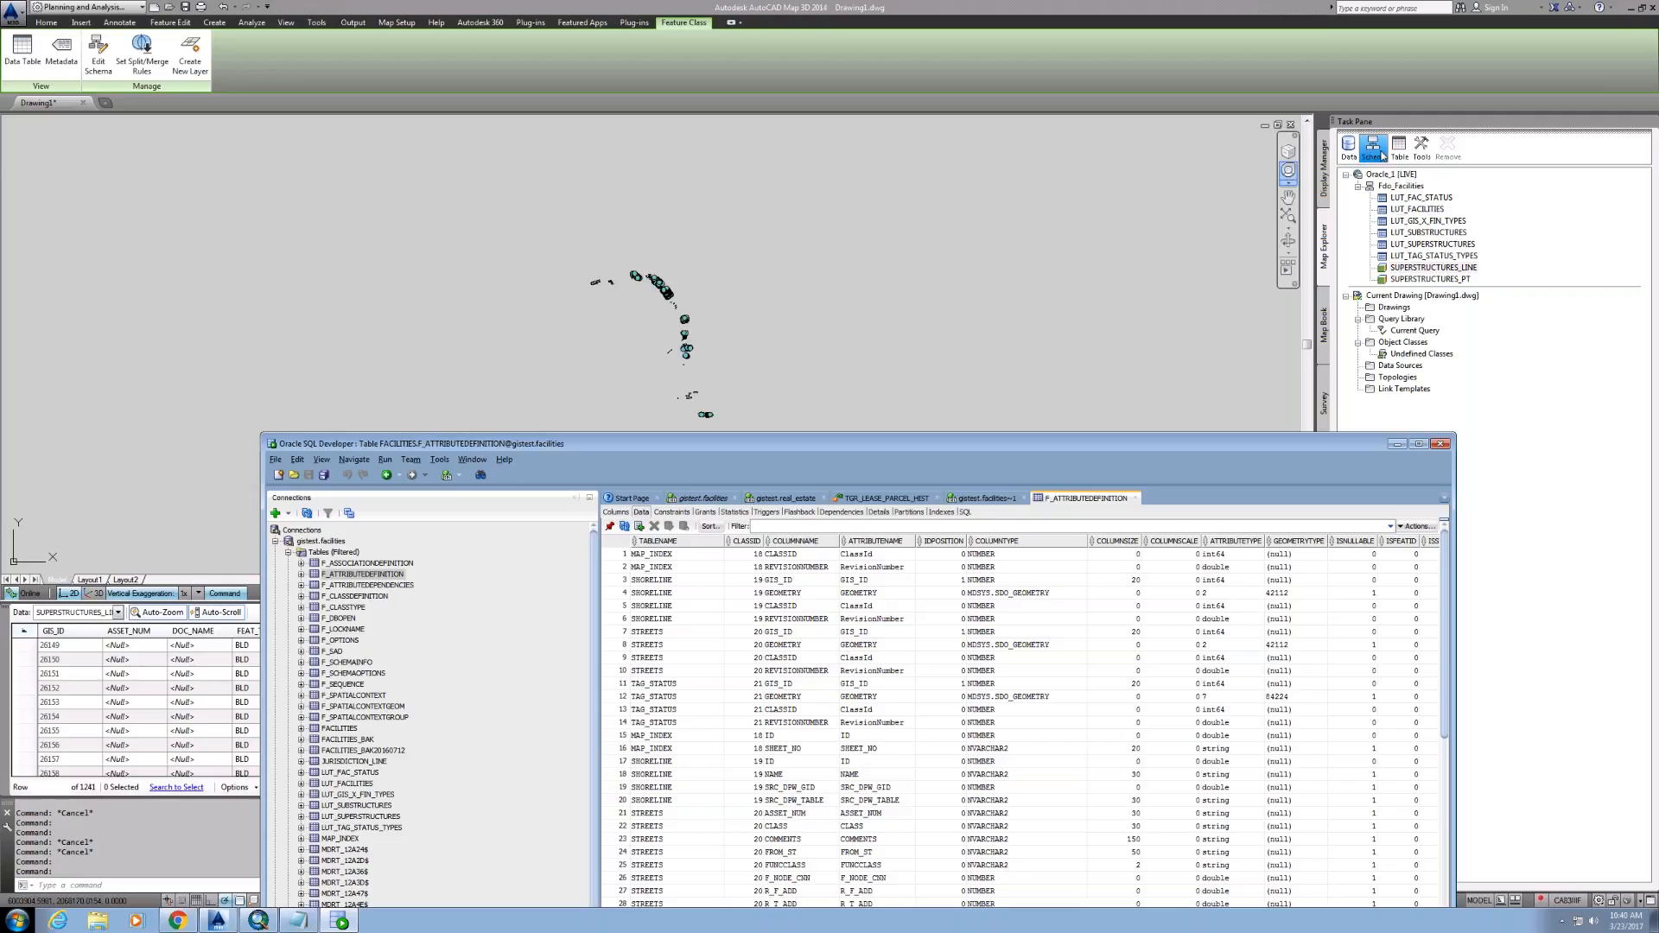
left_click_drag(570, 450, 477, 114)
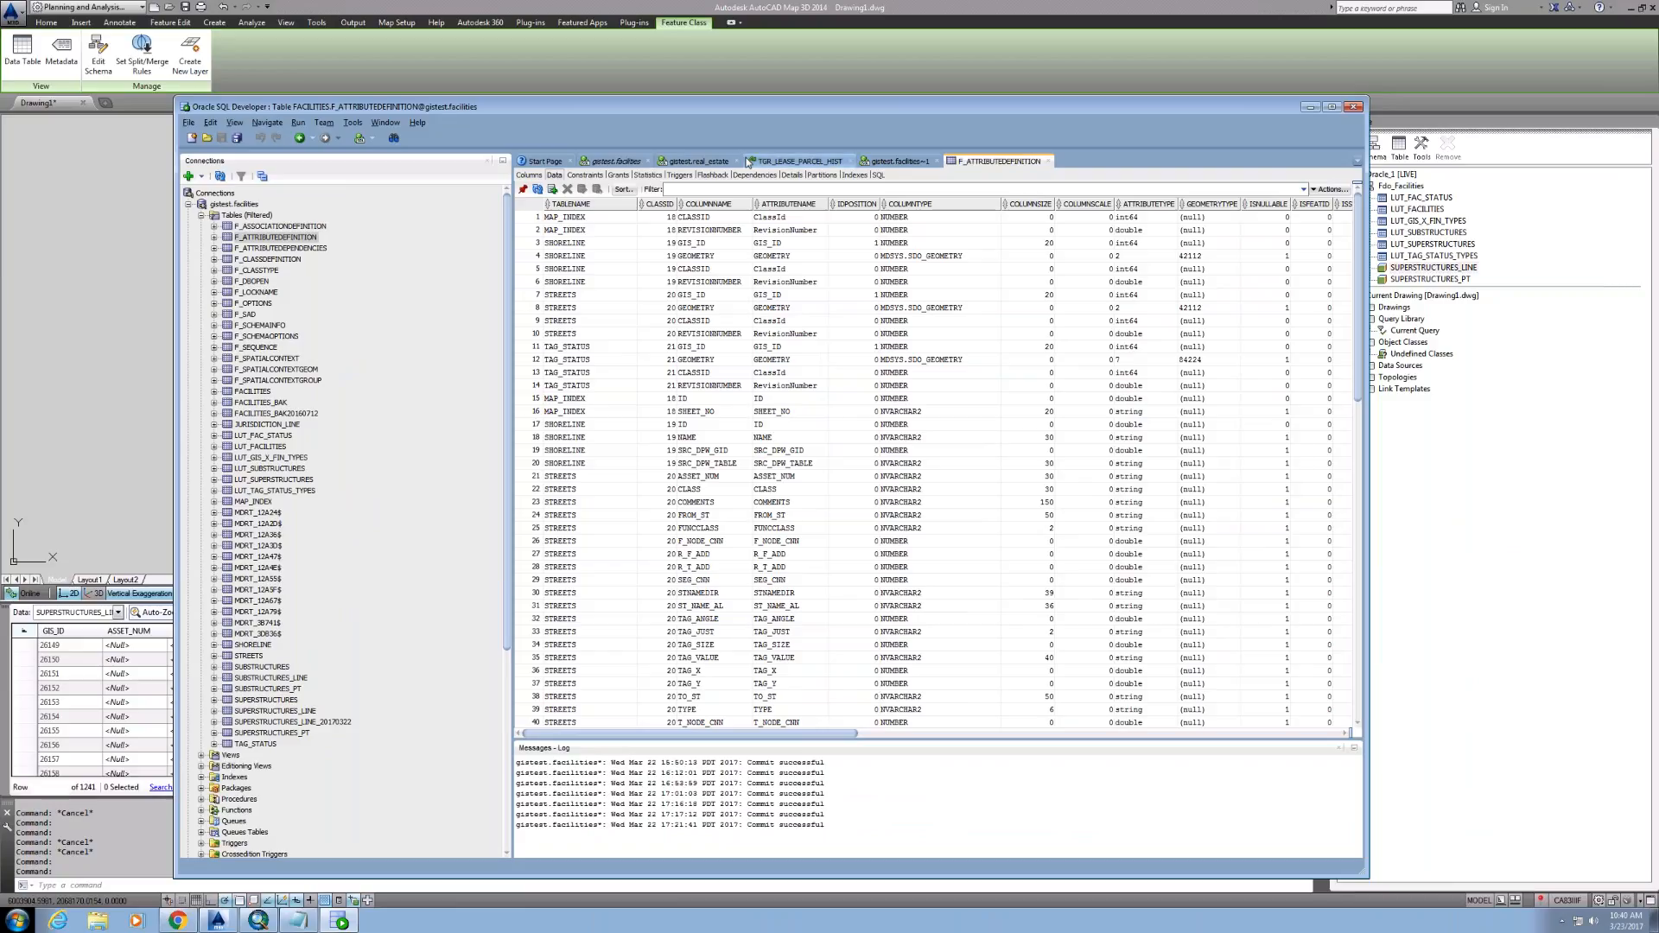
Step: Examine the SDO_GEOM.SDO_ARC_DENSIFY update statement for SUPERSTRUCTURES_LINE in the gistest.facilities worksheet, including its tolerance and unit arguments
left_click(607, 164)
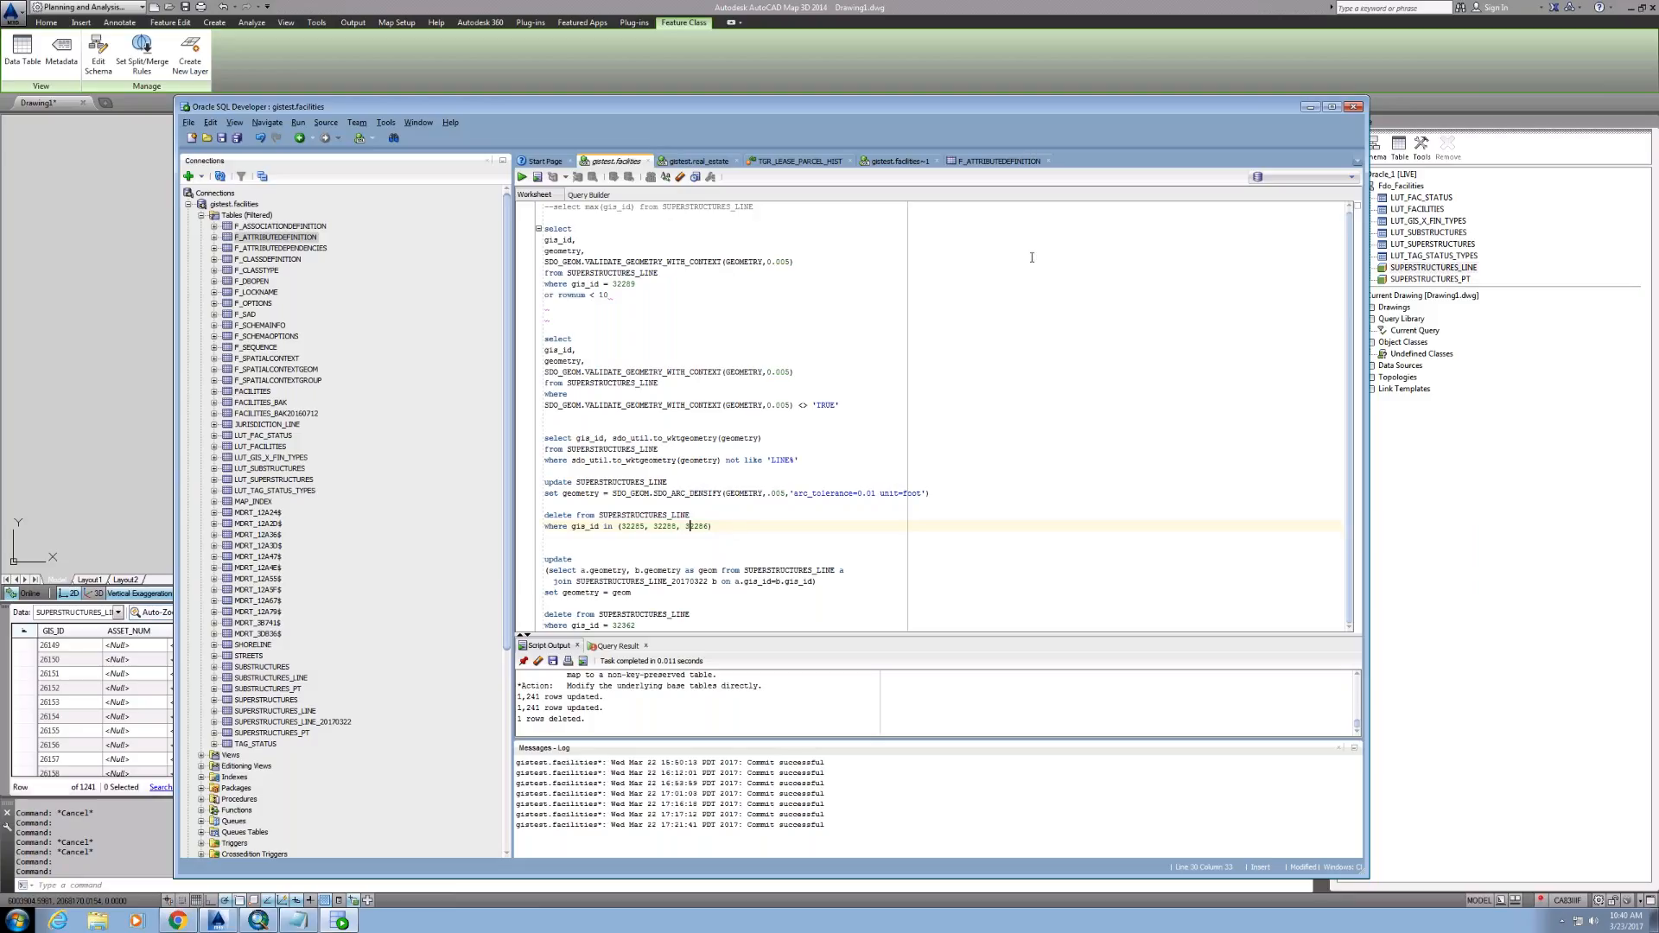
left_click_drag(1125, 97, 1143, 39)
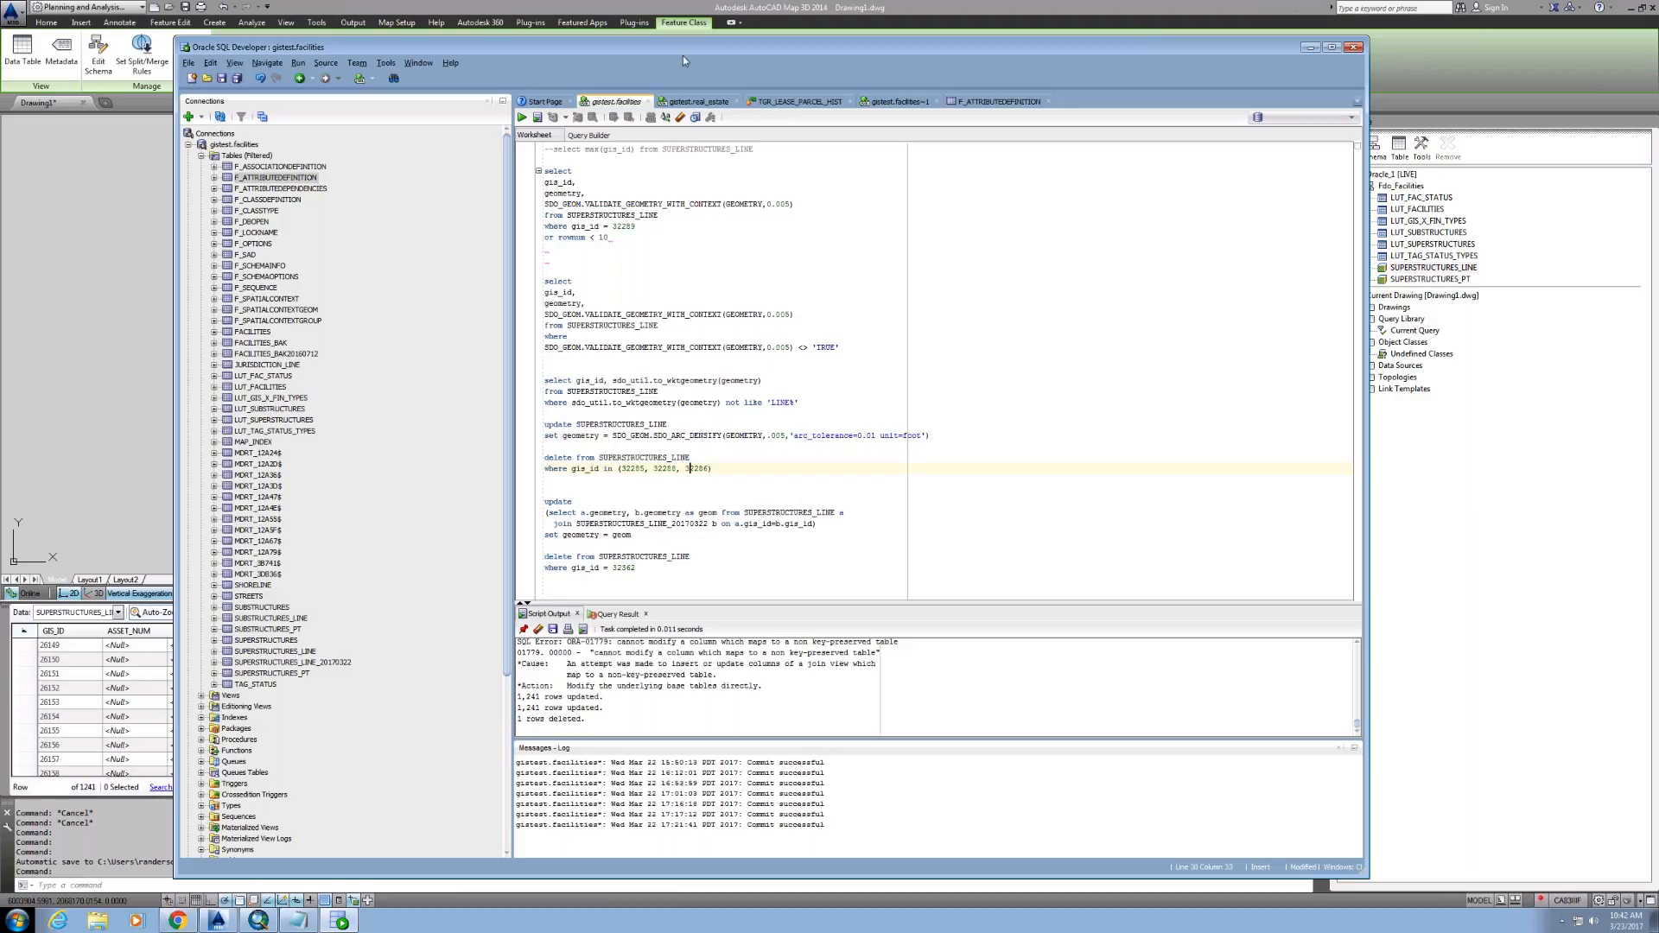
left_click_drag(613, 436, 571, 438)
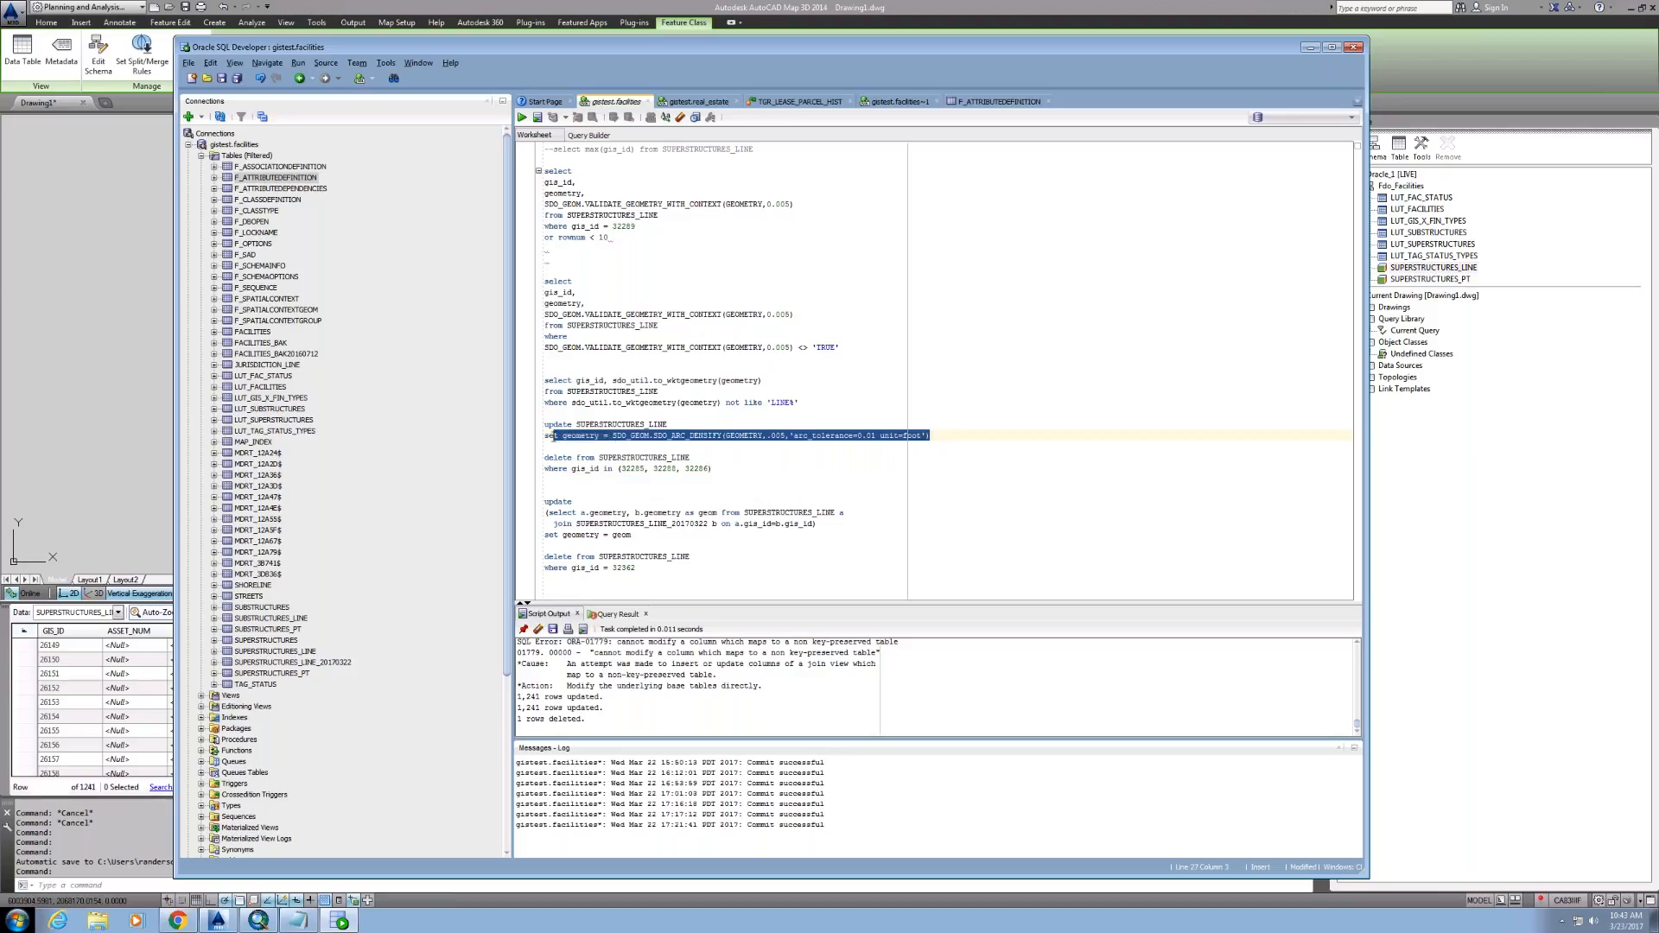
left_click_drag(550, 435, 776, 437)
left_click(575, 436)
left_click(776, 437)
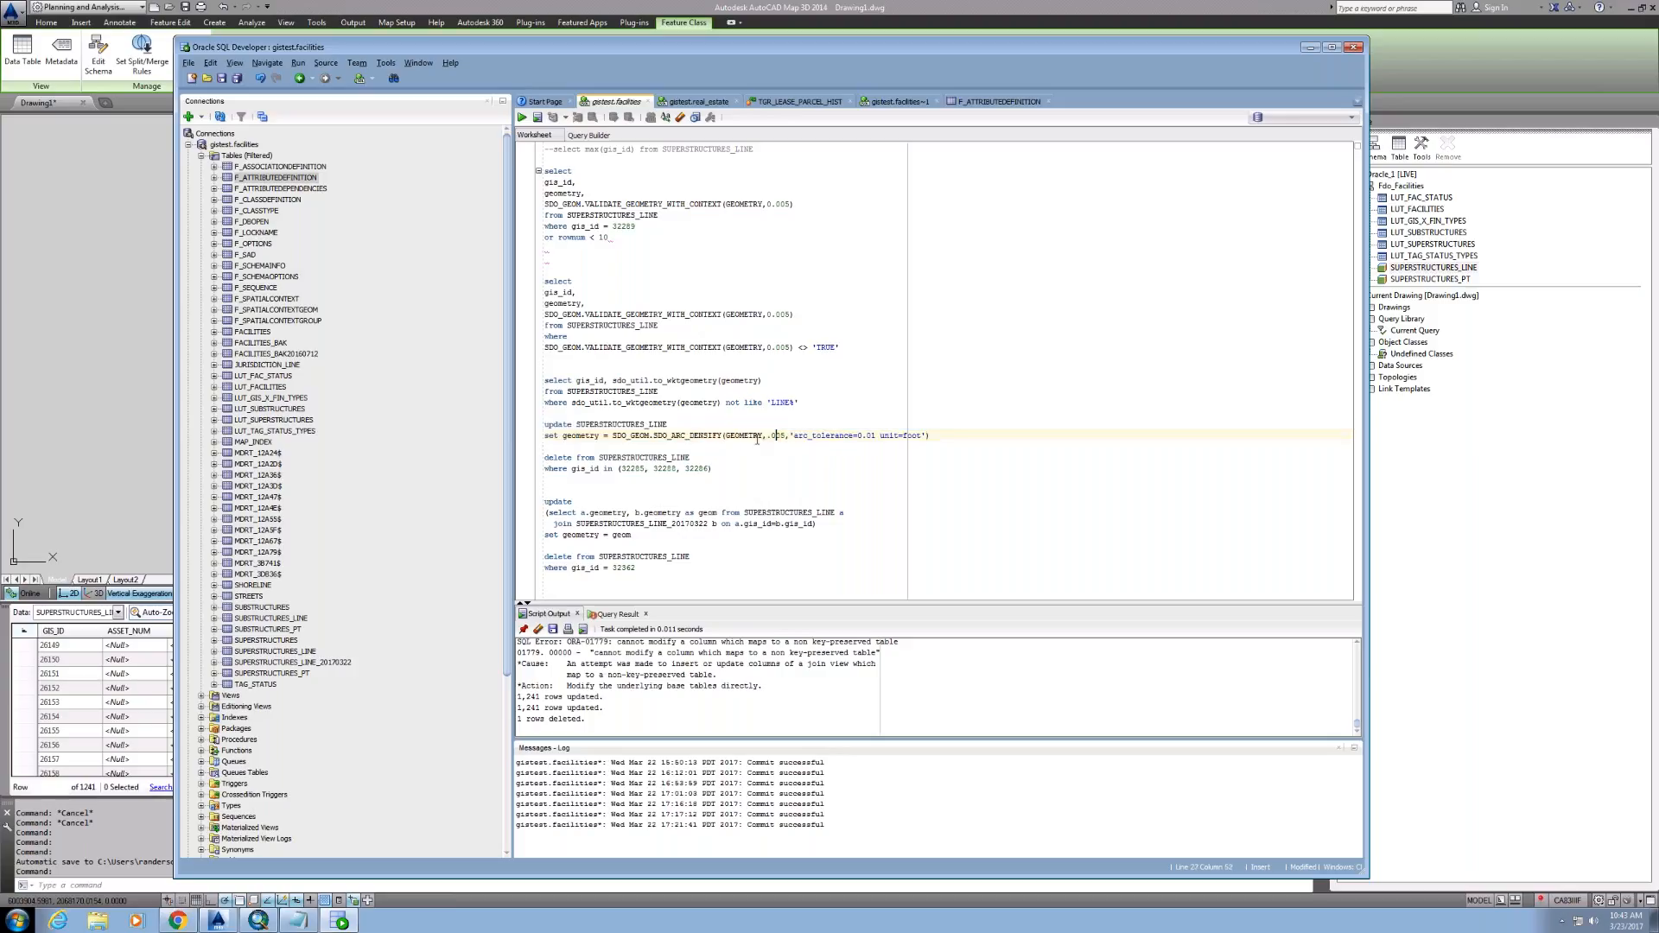
double_click(683, 438)
left_click(830, 438)
left_click_drag(878, 436, 868, 435)
left_click(873, 435)
left_click_drag(874, 436, 920, 436)
left_click(917, 446)
Step: Switch to ArcMap, enlarge its window and remove the FACILITIES.SUPERSTRUCTURES_LINE layer from the map
mouse_move(259, 921)
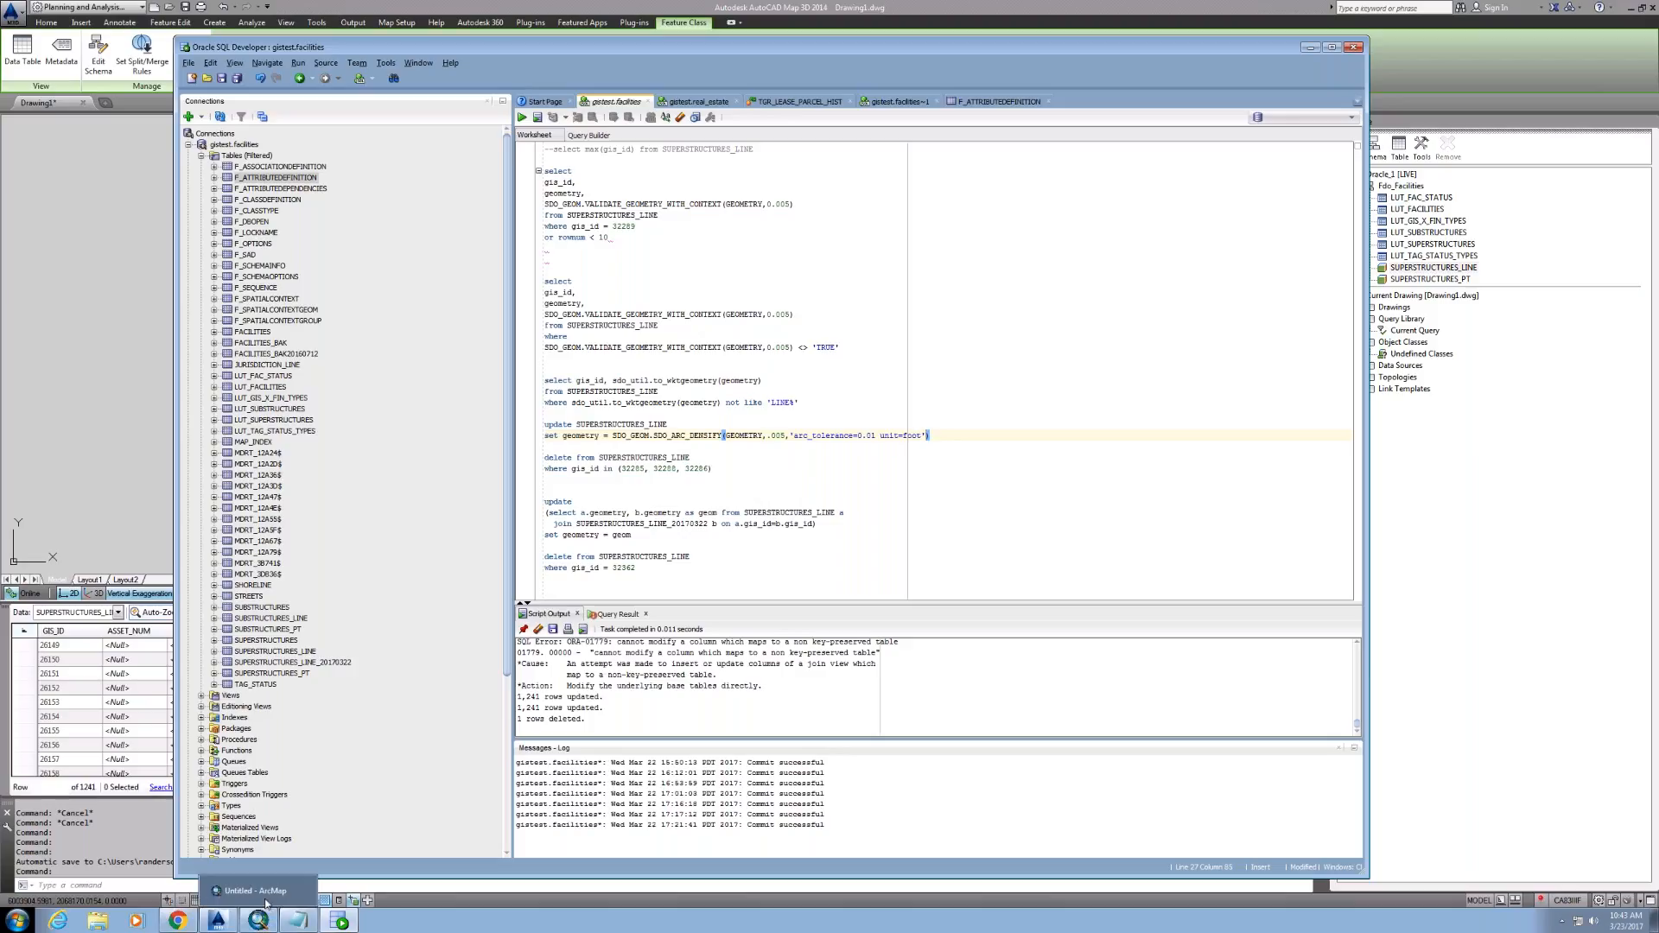
left_click(259, 921)
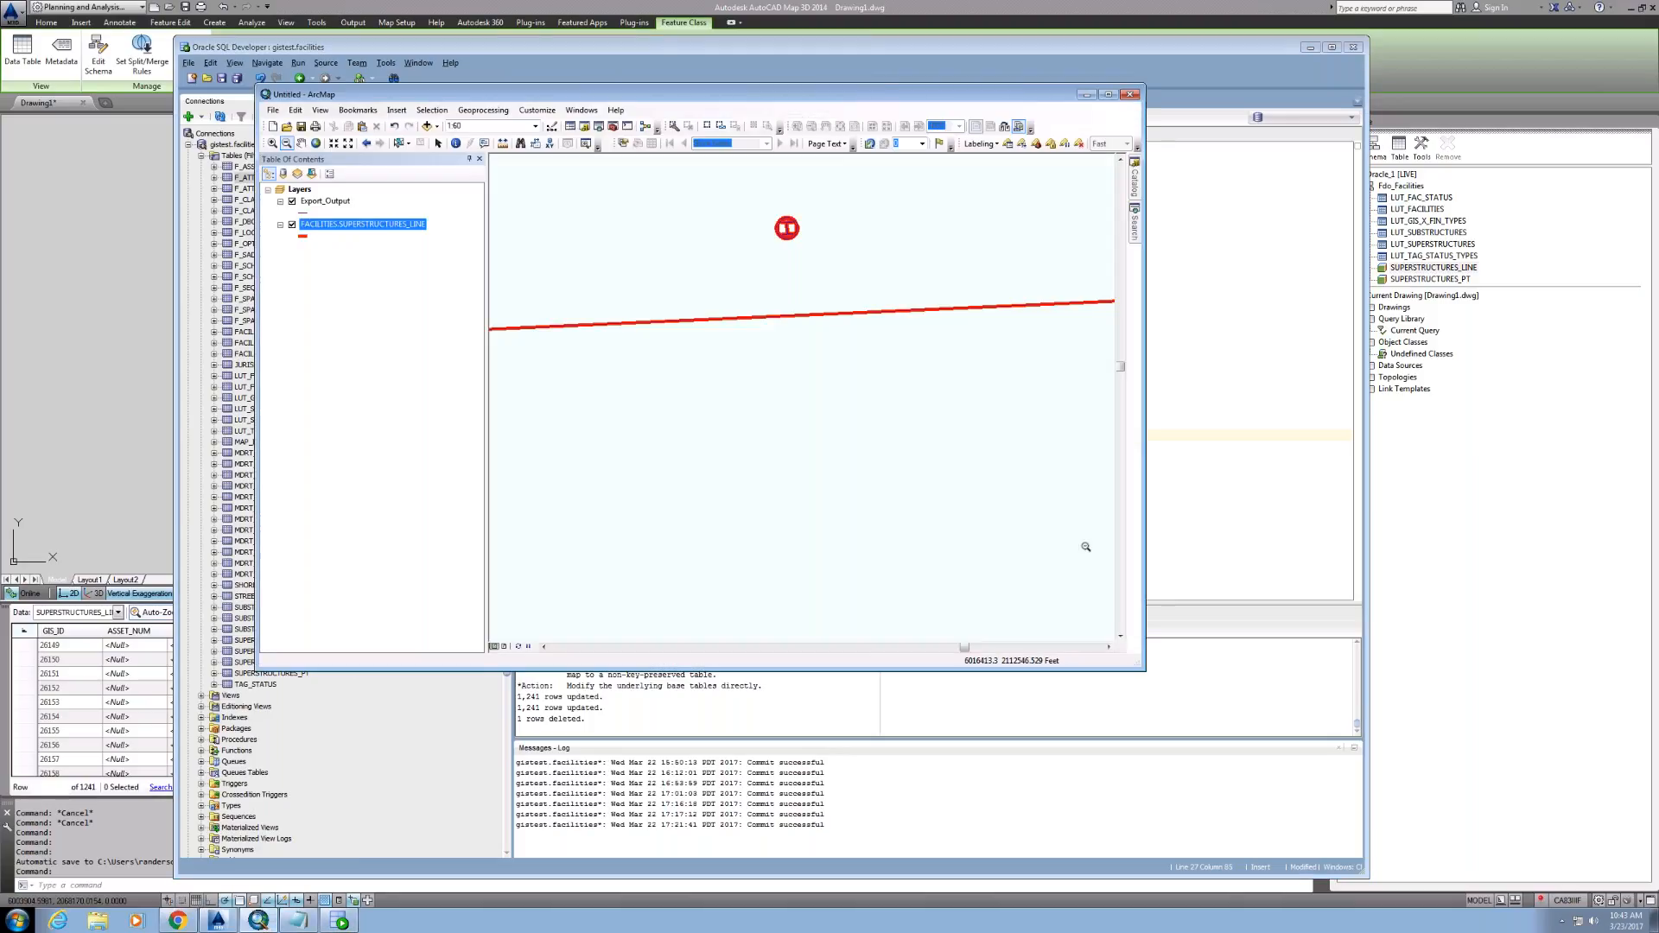
left_click_drag(1143, 668, 1292, 860)
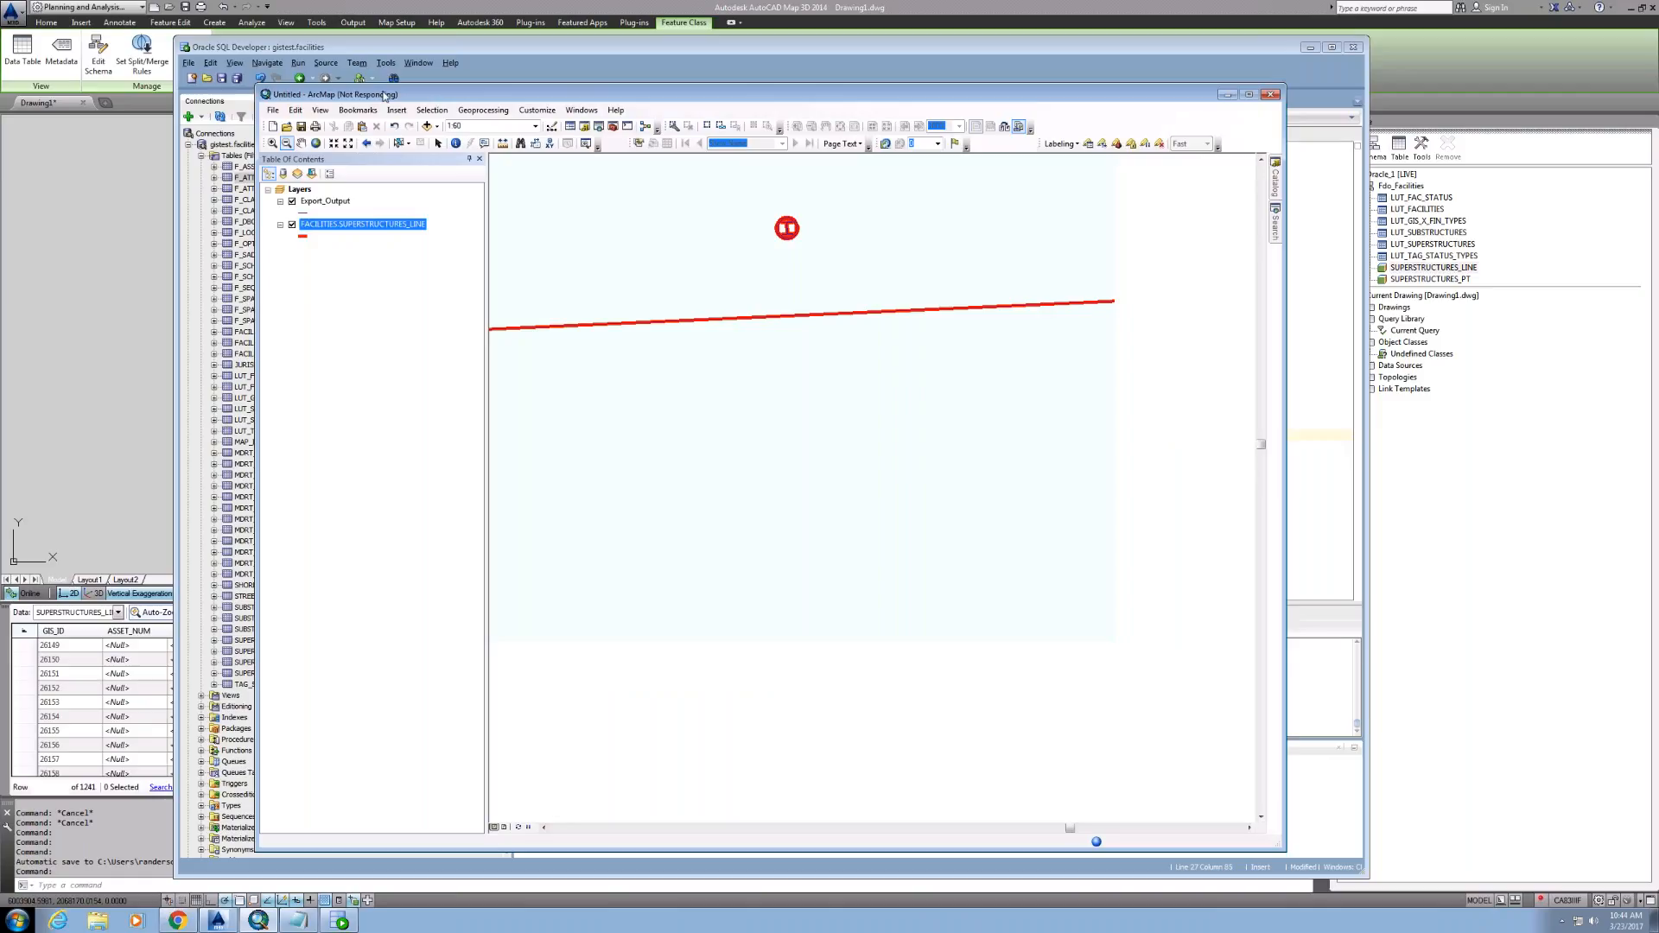
left_click_drag(384, 95, 320, 93)
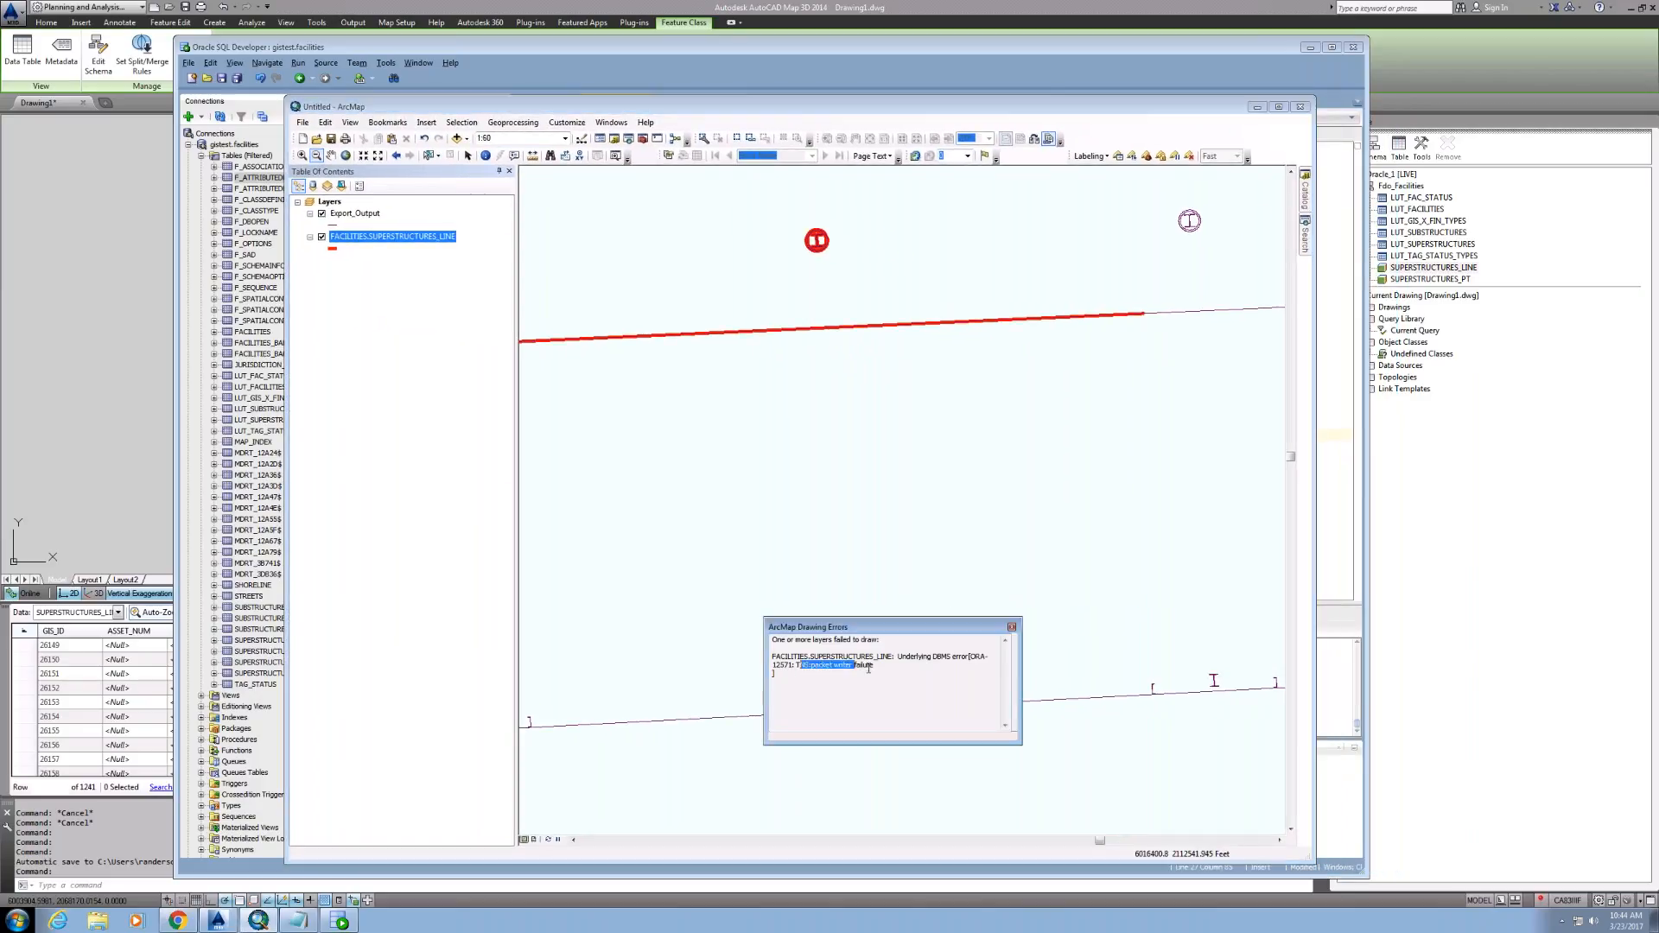
left_click(1011, 627)
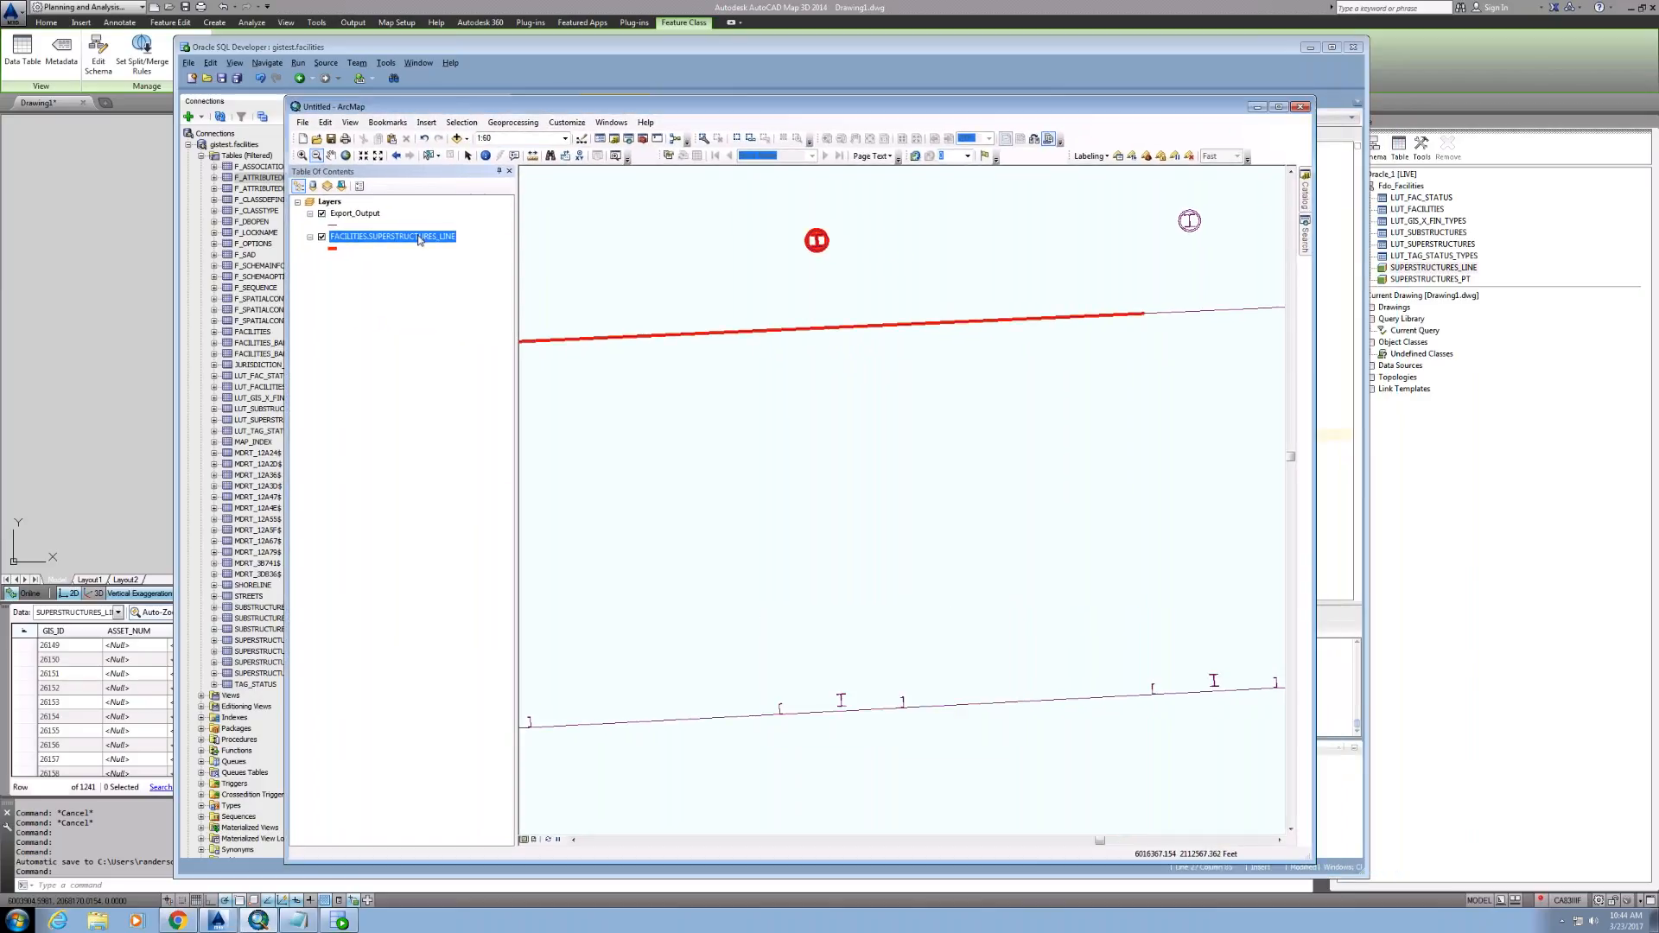
right_click(420, 240)
left_click(441, 260)
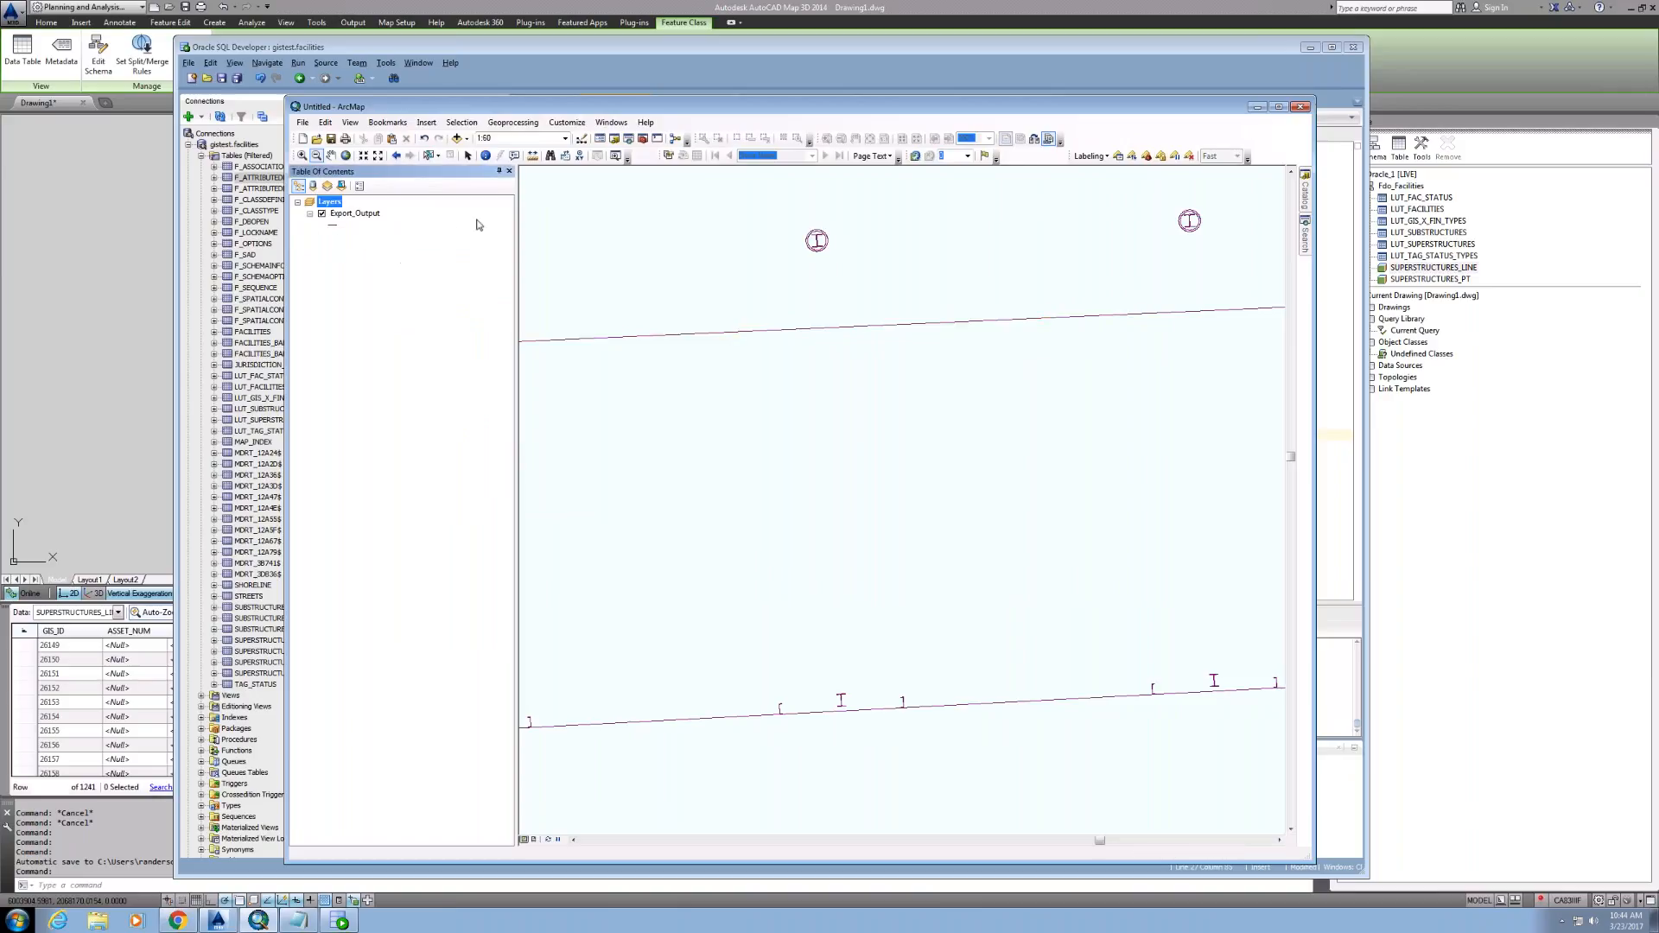
Step: Examine the double circle with the I-shaped section in the Export_Output layer at close range
scroll(922, 496, "down", 2)
scroll(899, 542, "down", 3)
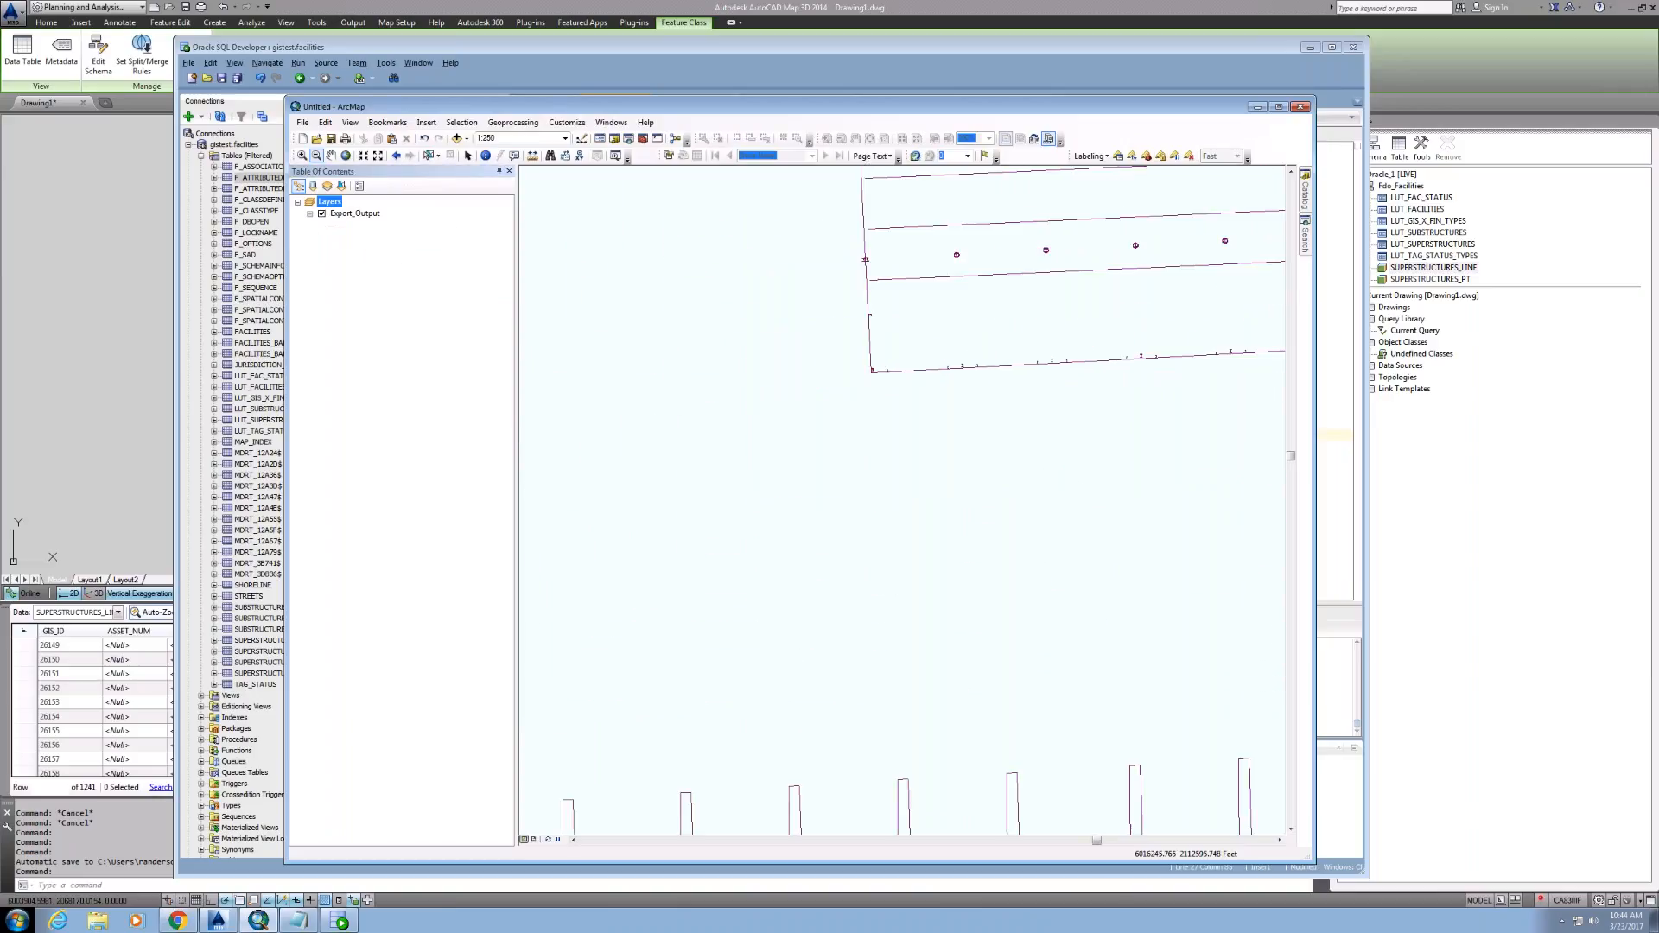
left_click(302, 155)
left_click_drag(927, 223, 993, 290)
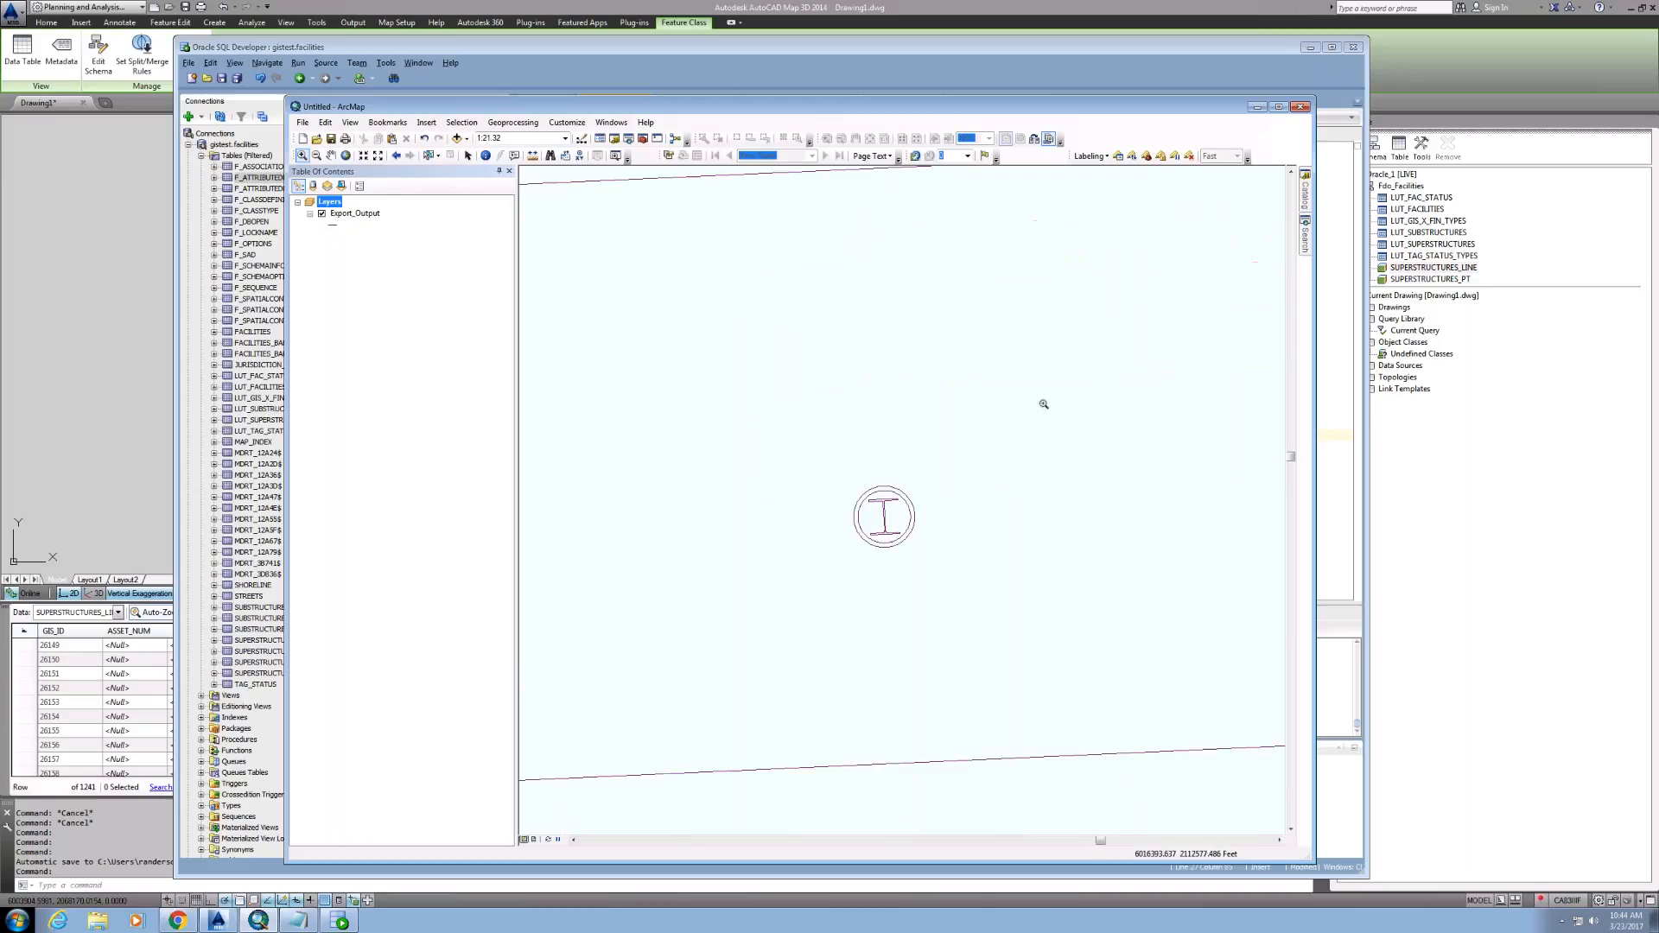
left_click_drag(814, 464, 959, 583)
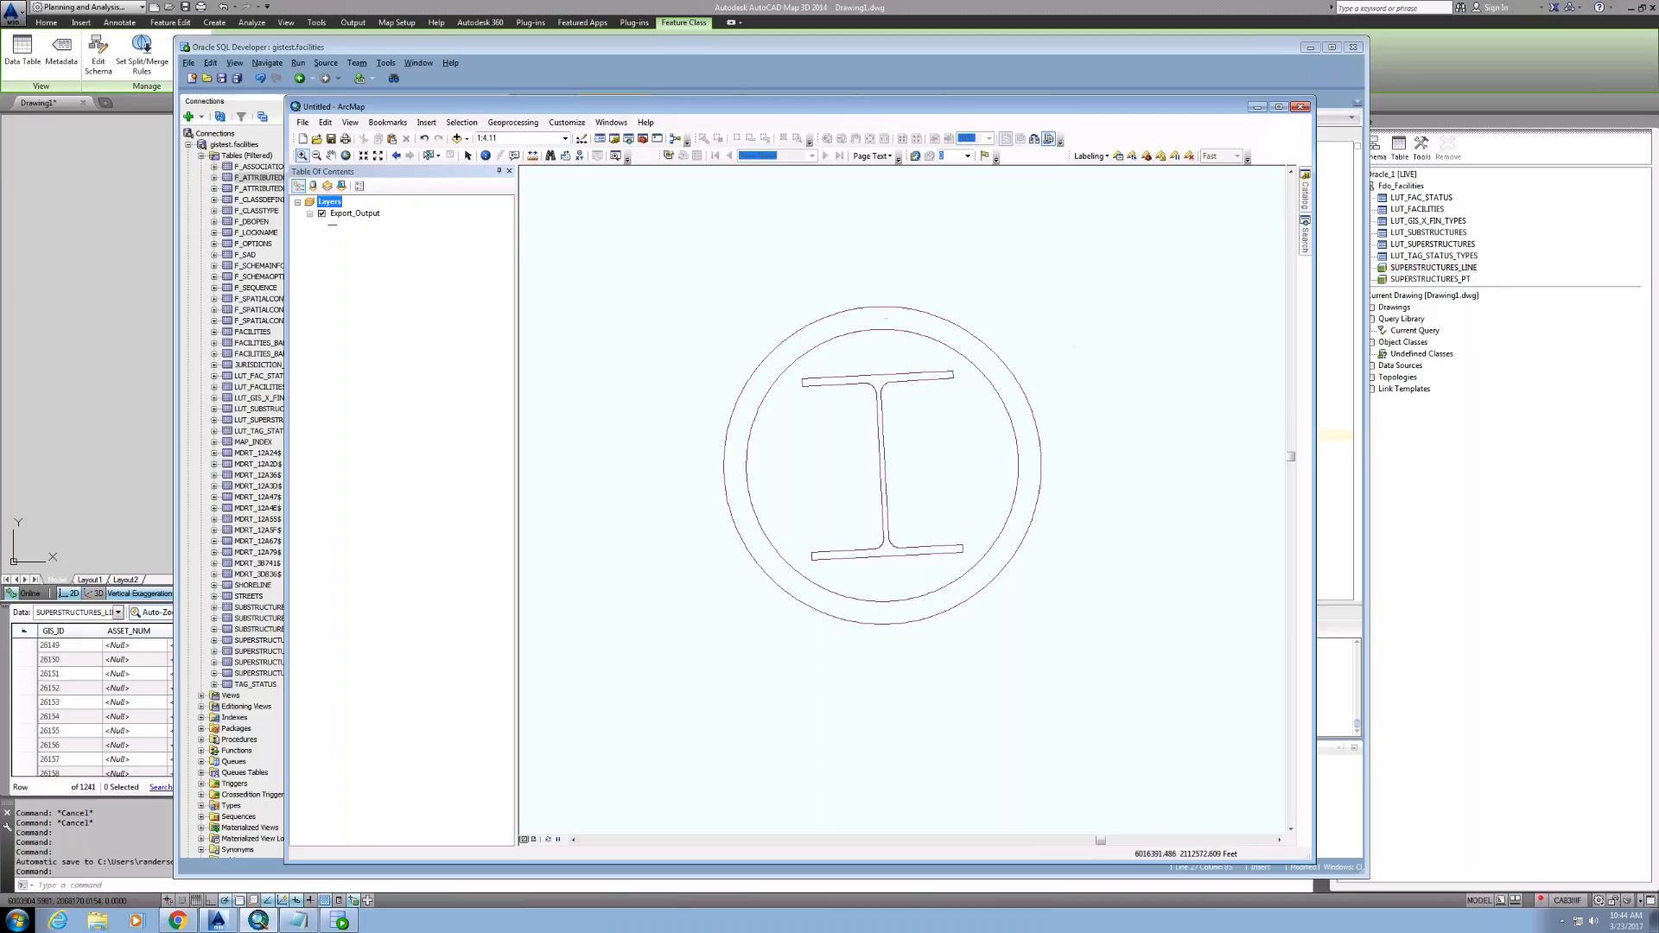
Step: Try to add FACILITIES.SUPERSTRUCTURES_LINE from the gis_reader.sde connection to the map
left_click(1306, 197)
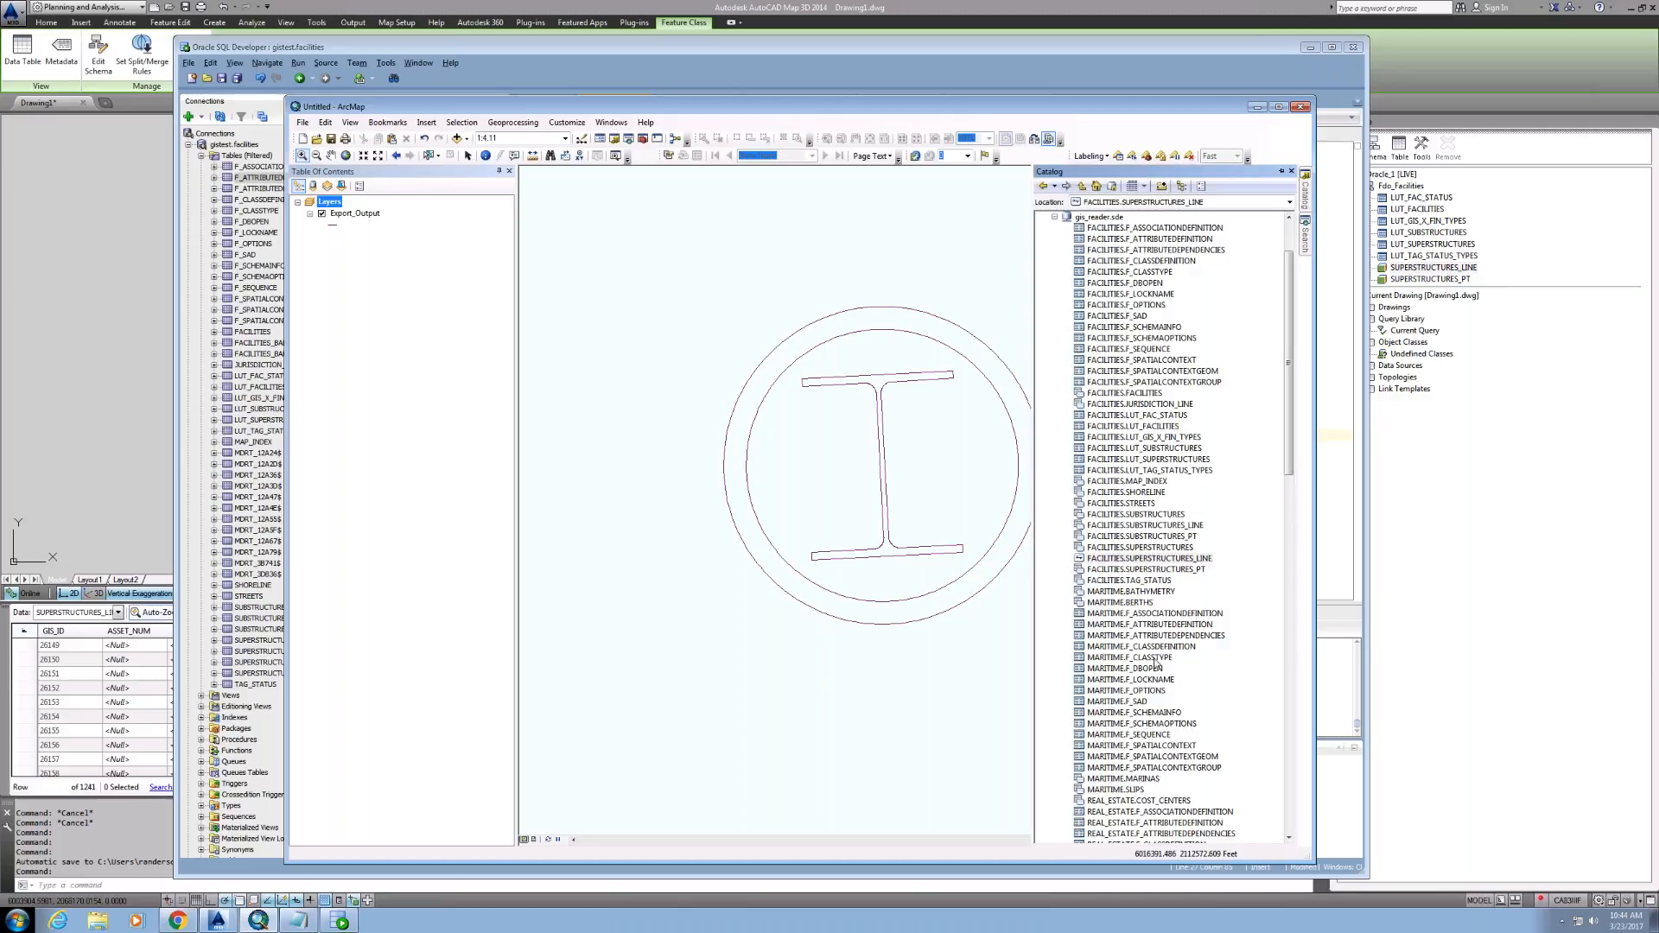
left_click(1146, 560)
left_click_drag(1146, 566, 860, 517)
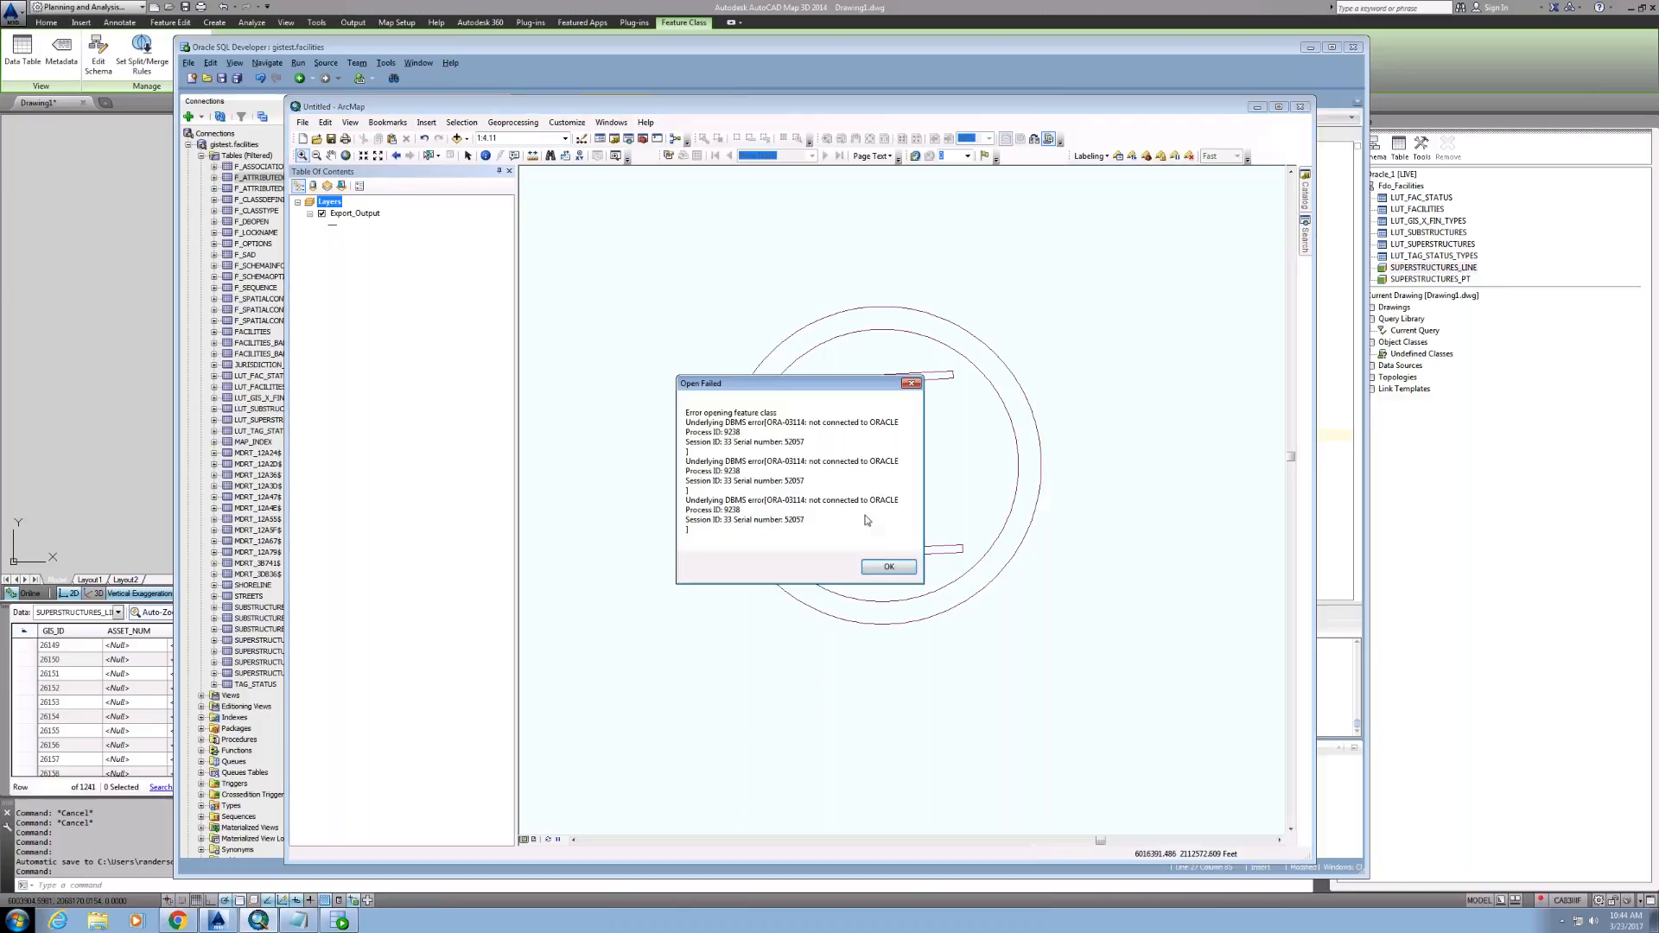
left_click(890, 566)
left_click(889, 526)
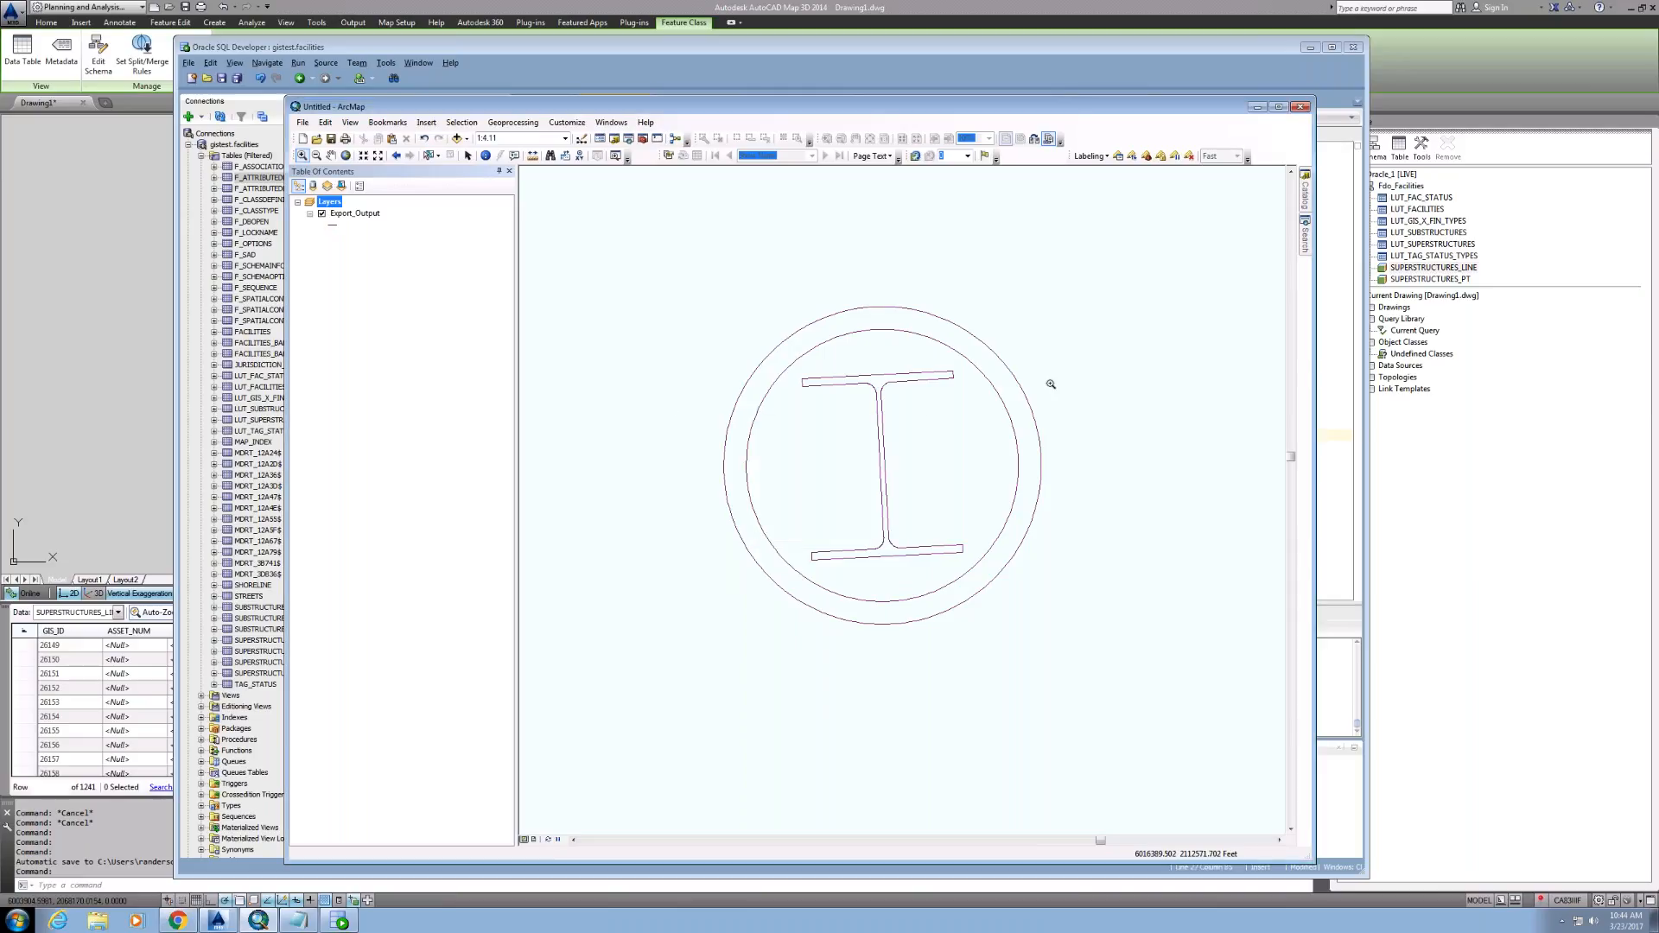
Step: Try to open the gis_reader.sde connection among the database connections in the Catalog
mouse_move(1308, 197)
right_click(1109, 220)
left_click(1139, 285)
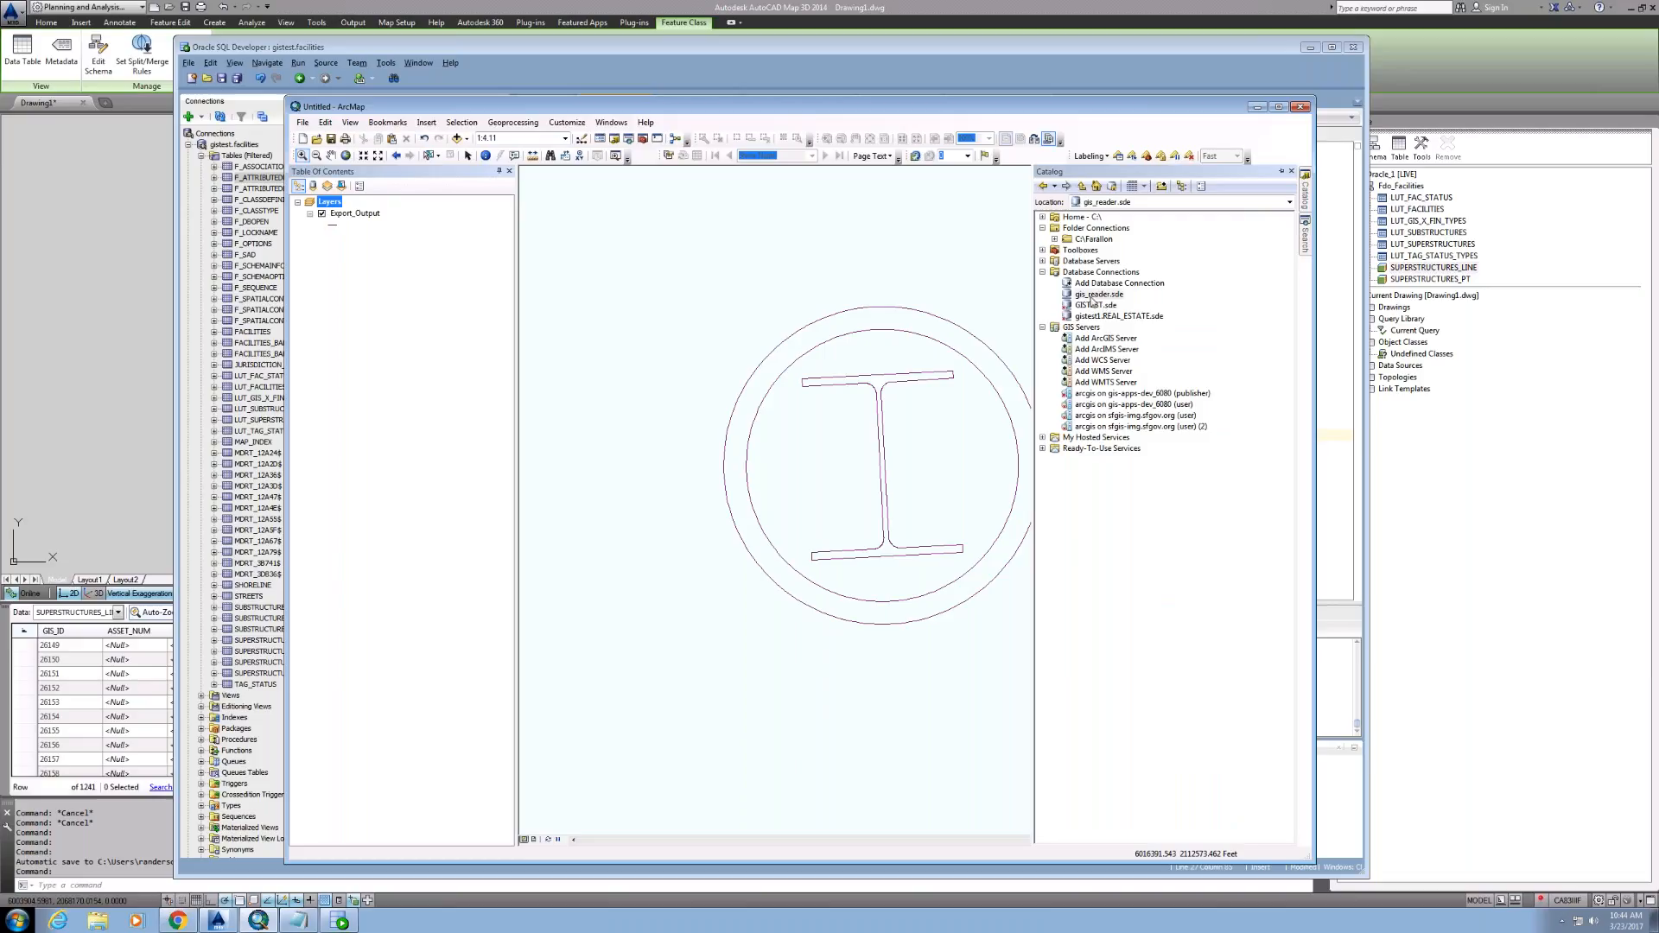
left_click(1078, 295)
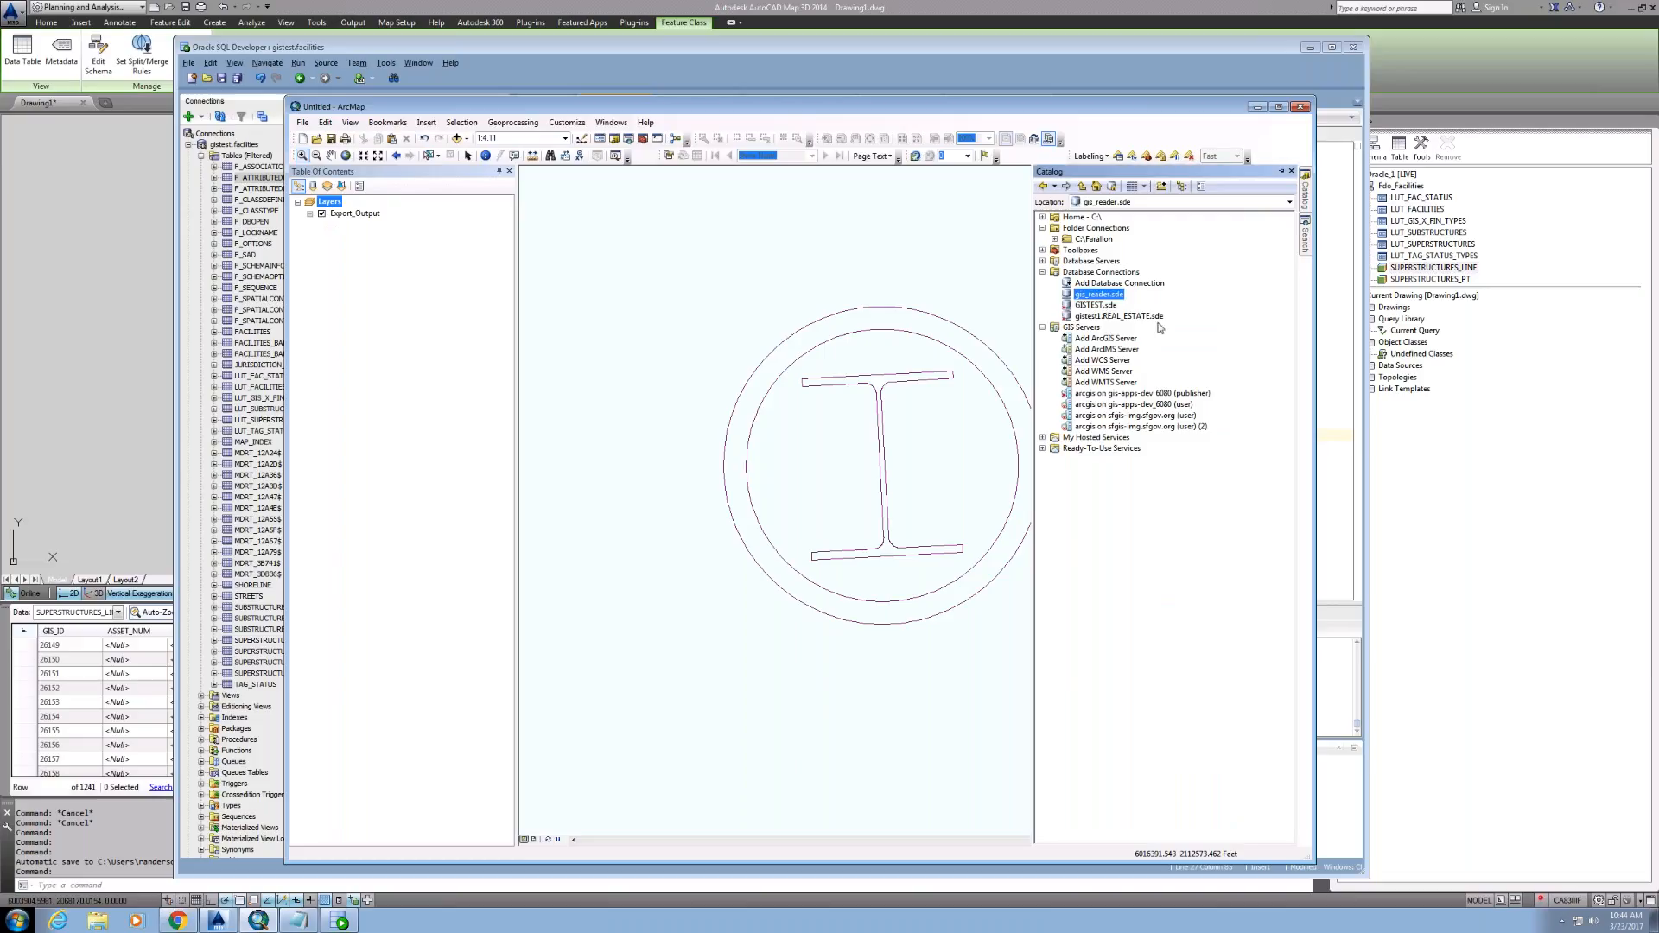
left_click(1099, 284)
left_click(1095, 295)
right_click(1109, 300)
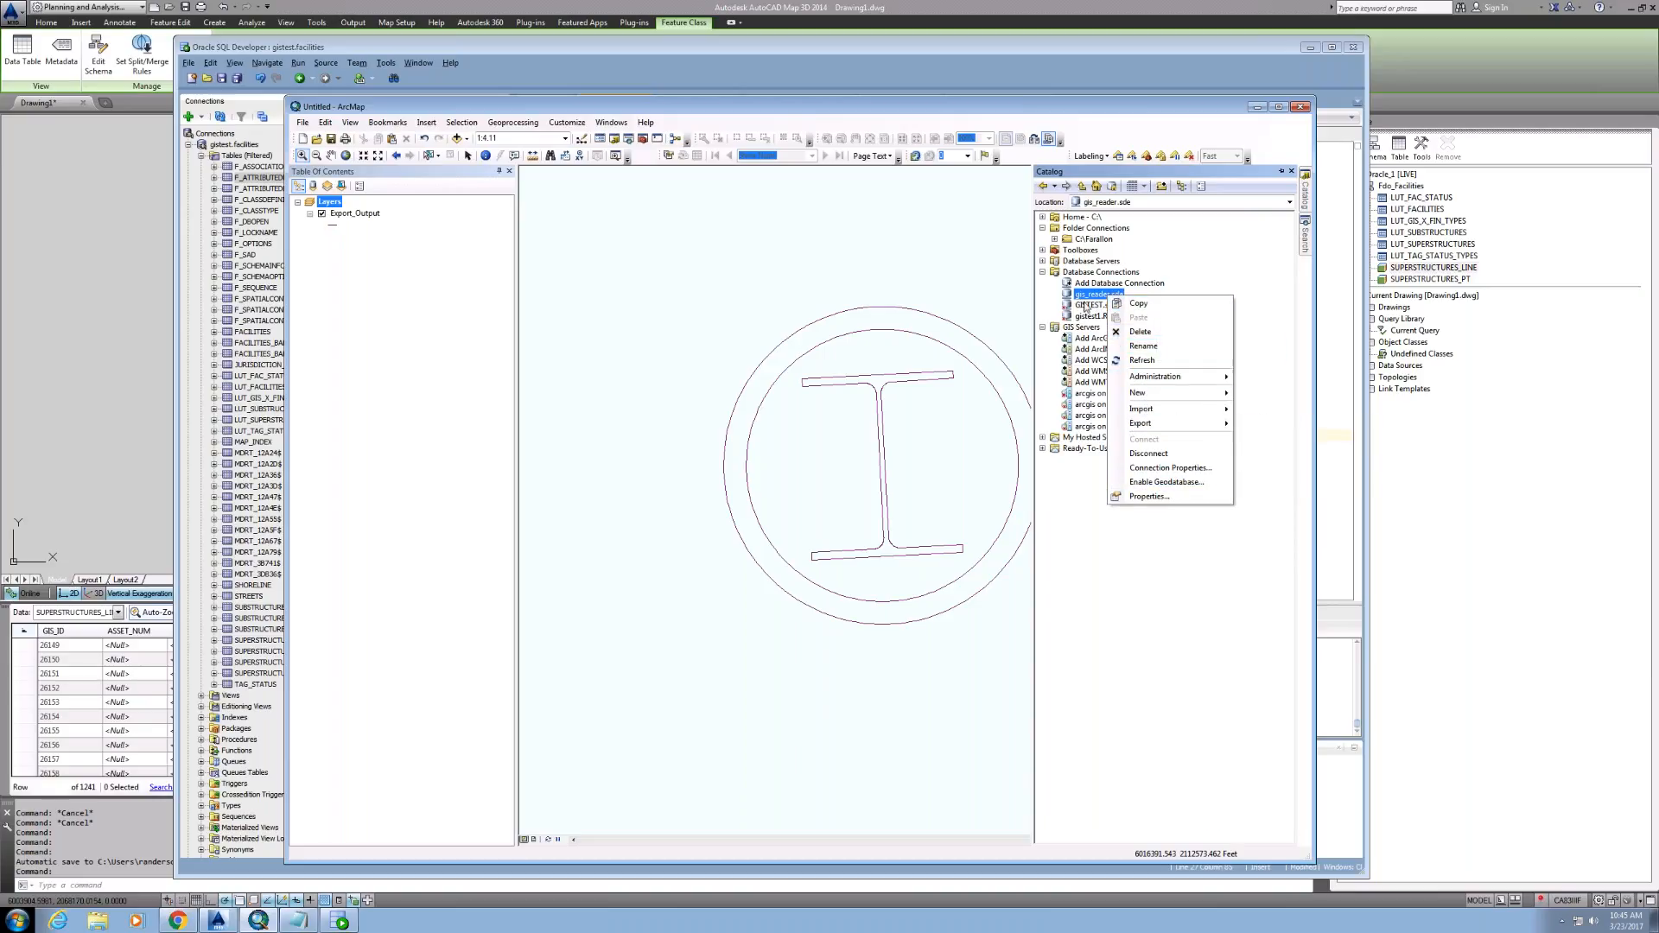
key("Escape")
left_click(1119, 294)
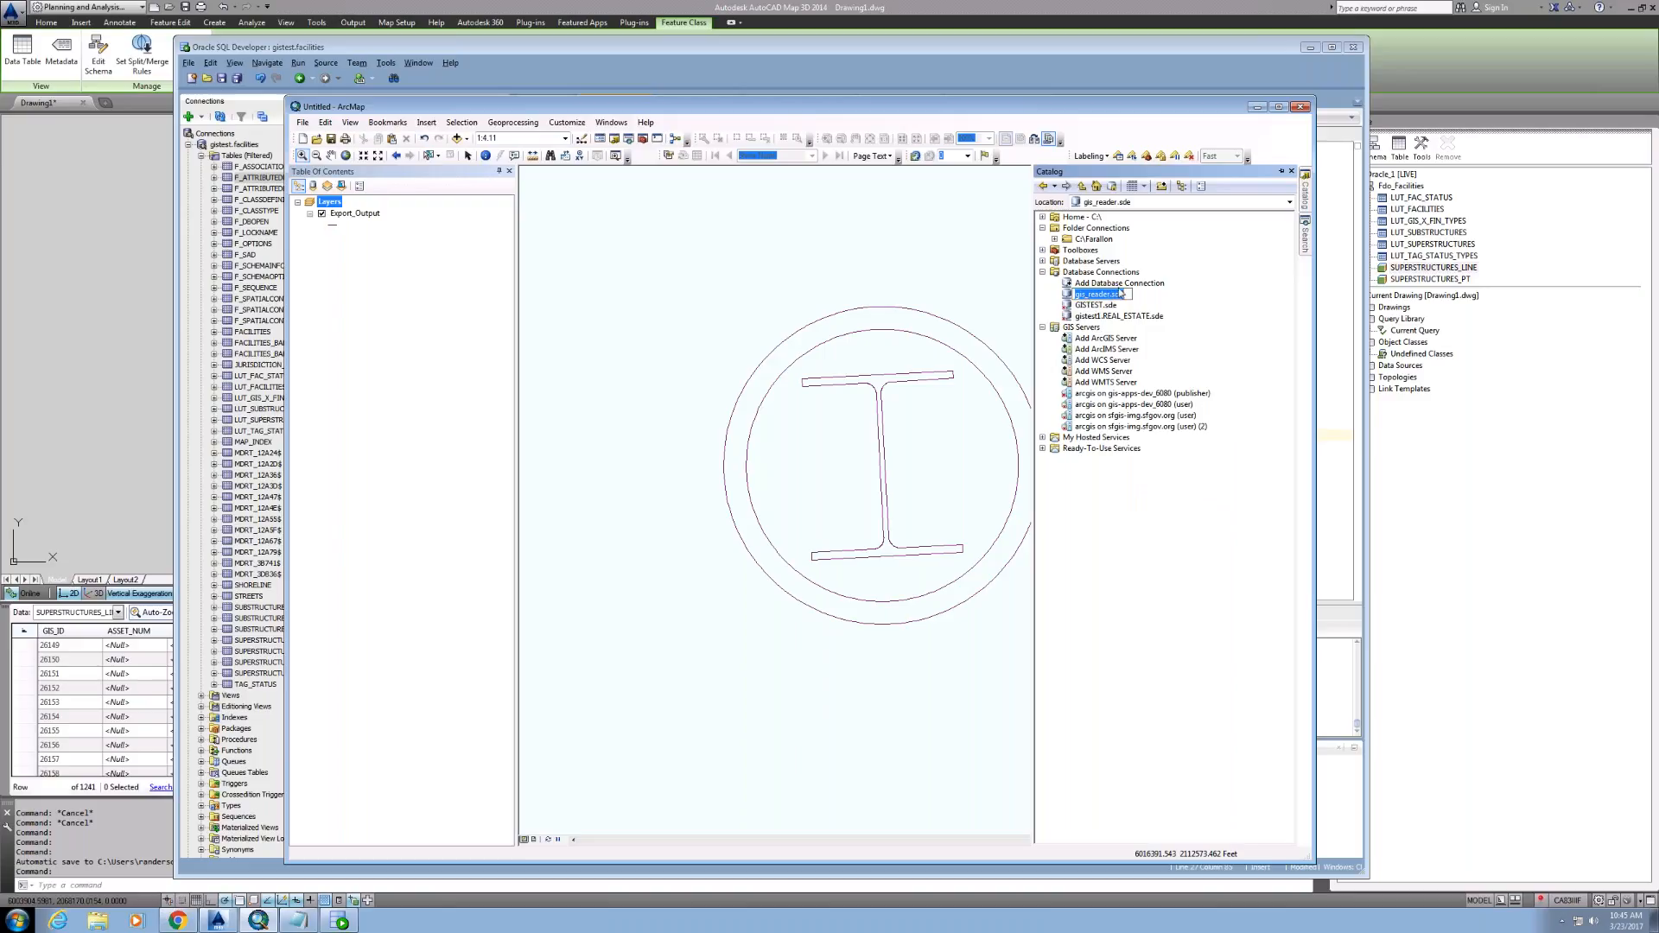
Step: Check the database properties of the gis_reader.sde connection
left_click(1119, 284)
left_click(1106, 303)
left_click(1106, 296)
right_click(1107, 297)
left_click(1154, 499)
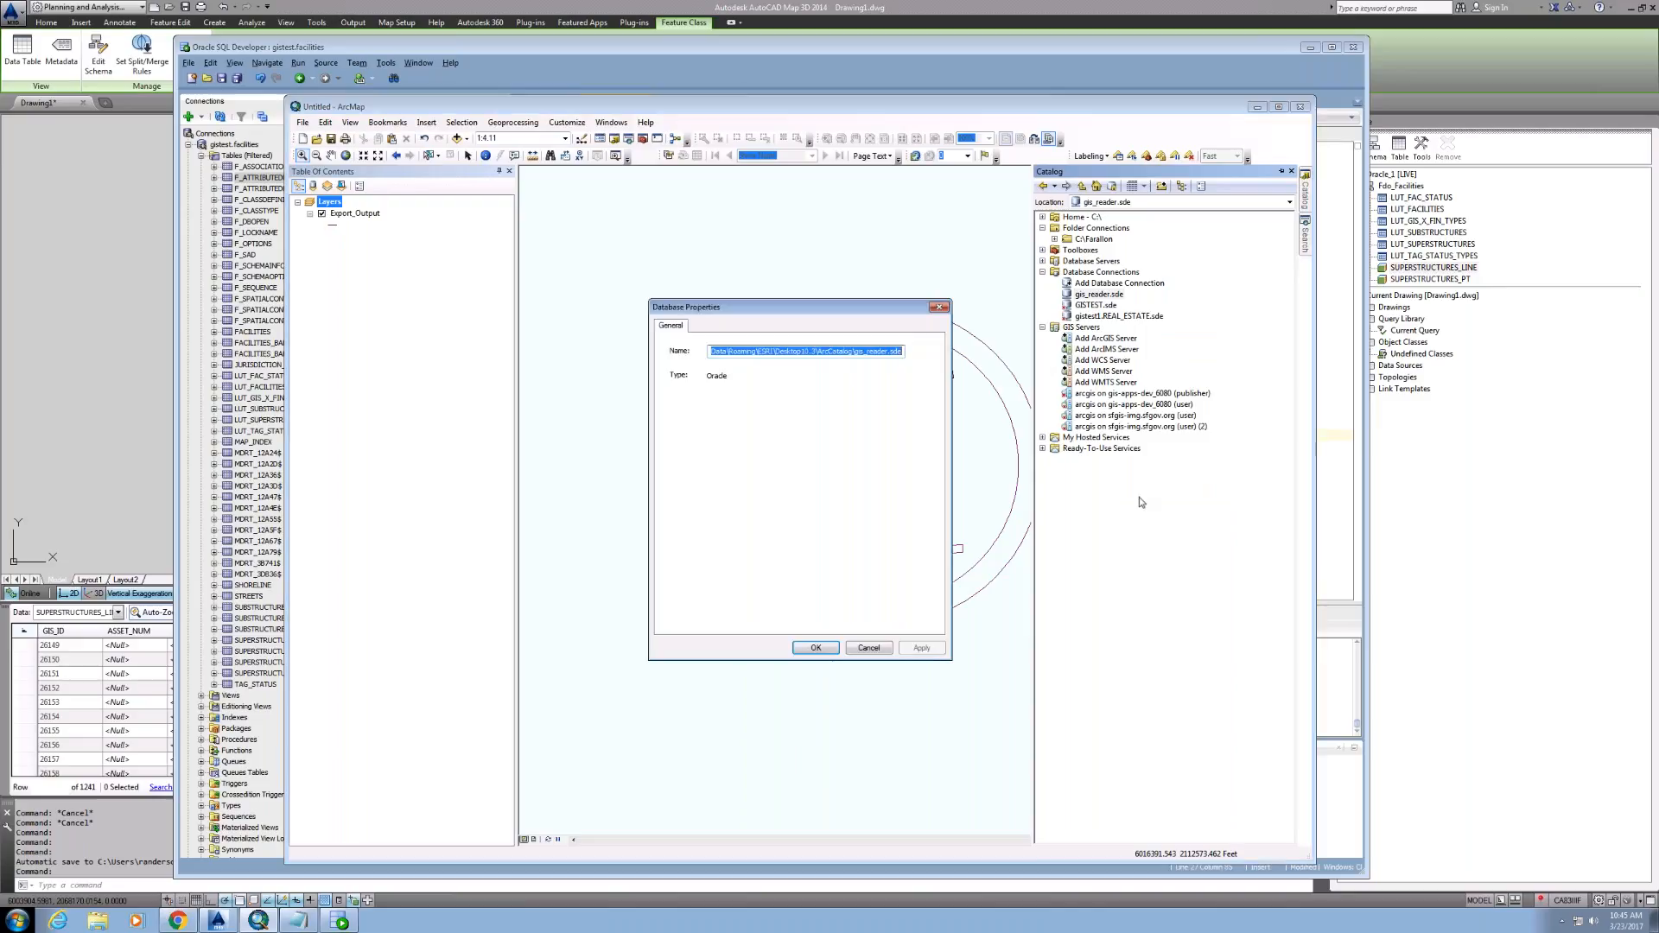
left_click(868, 649)
Step: Refresh the gis_reader.sde connection and collapse the GIS Servers folder
left_click(1106, 295)
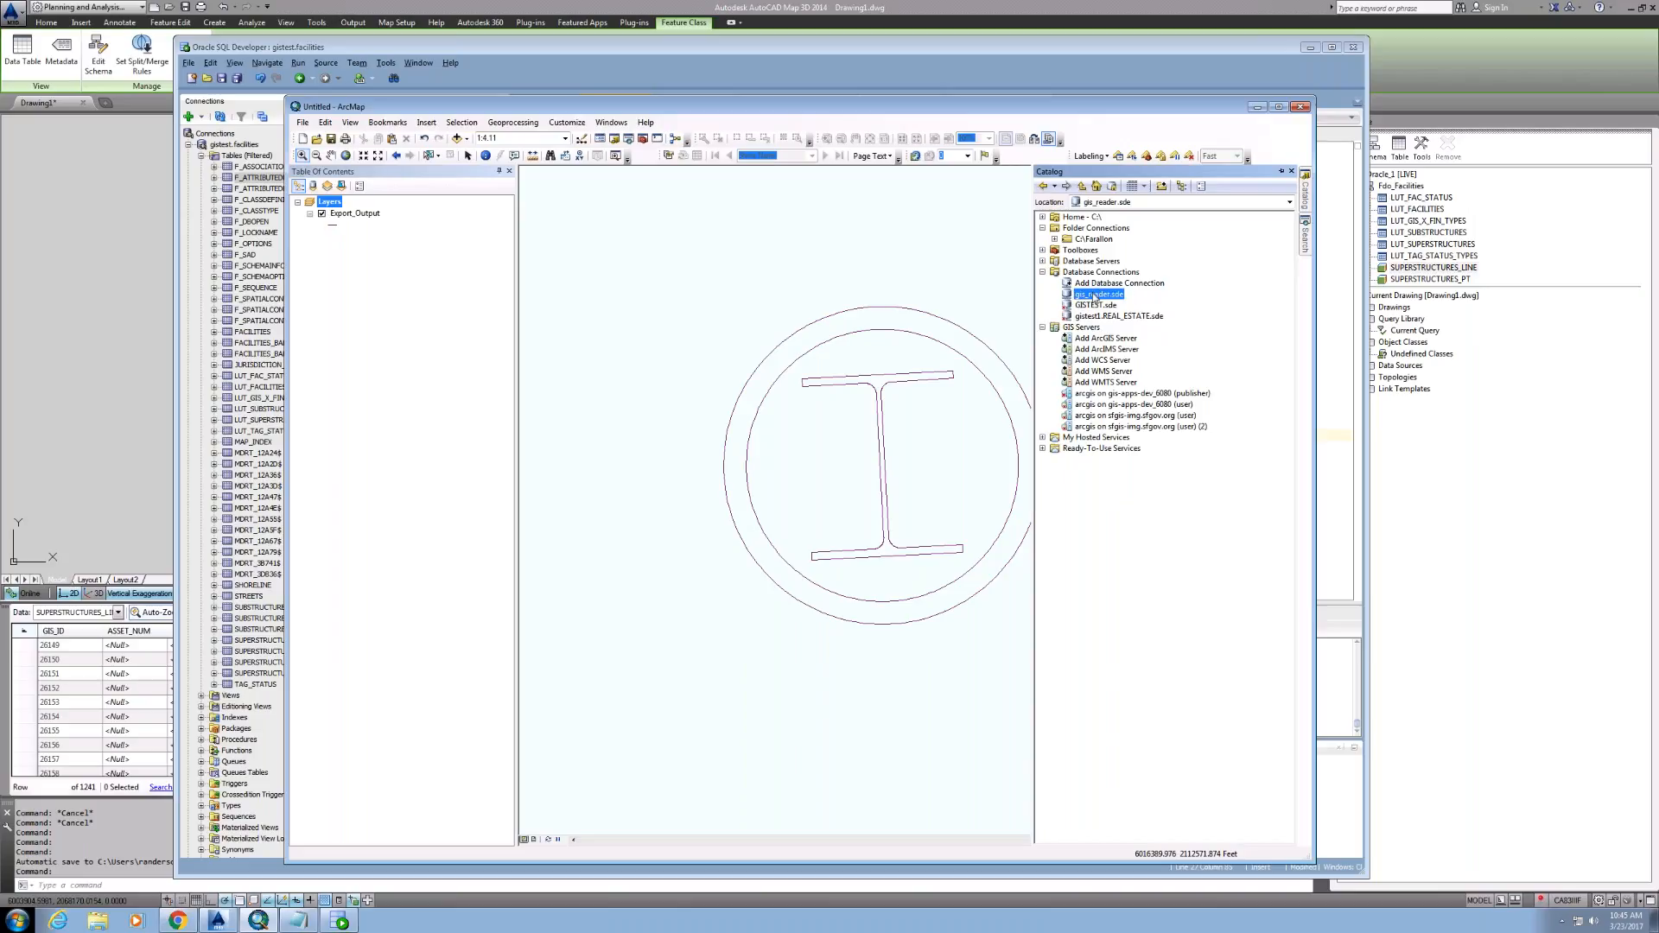
right_click(1093, 298)
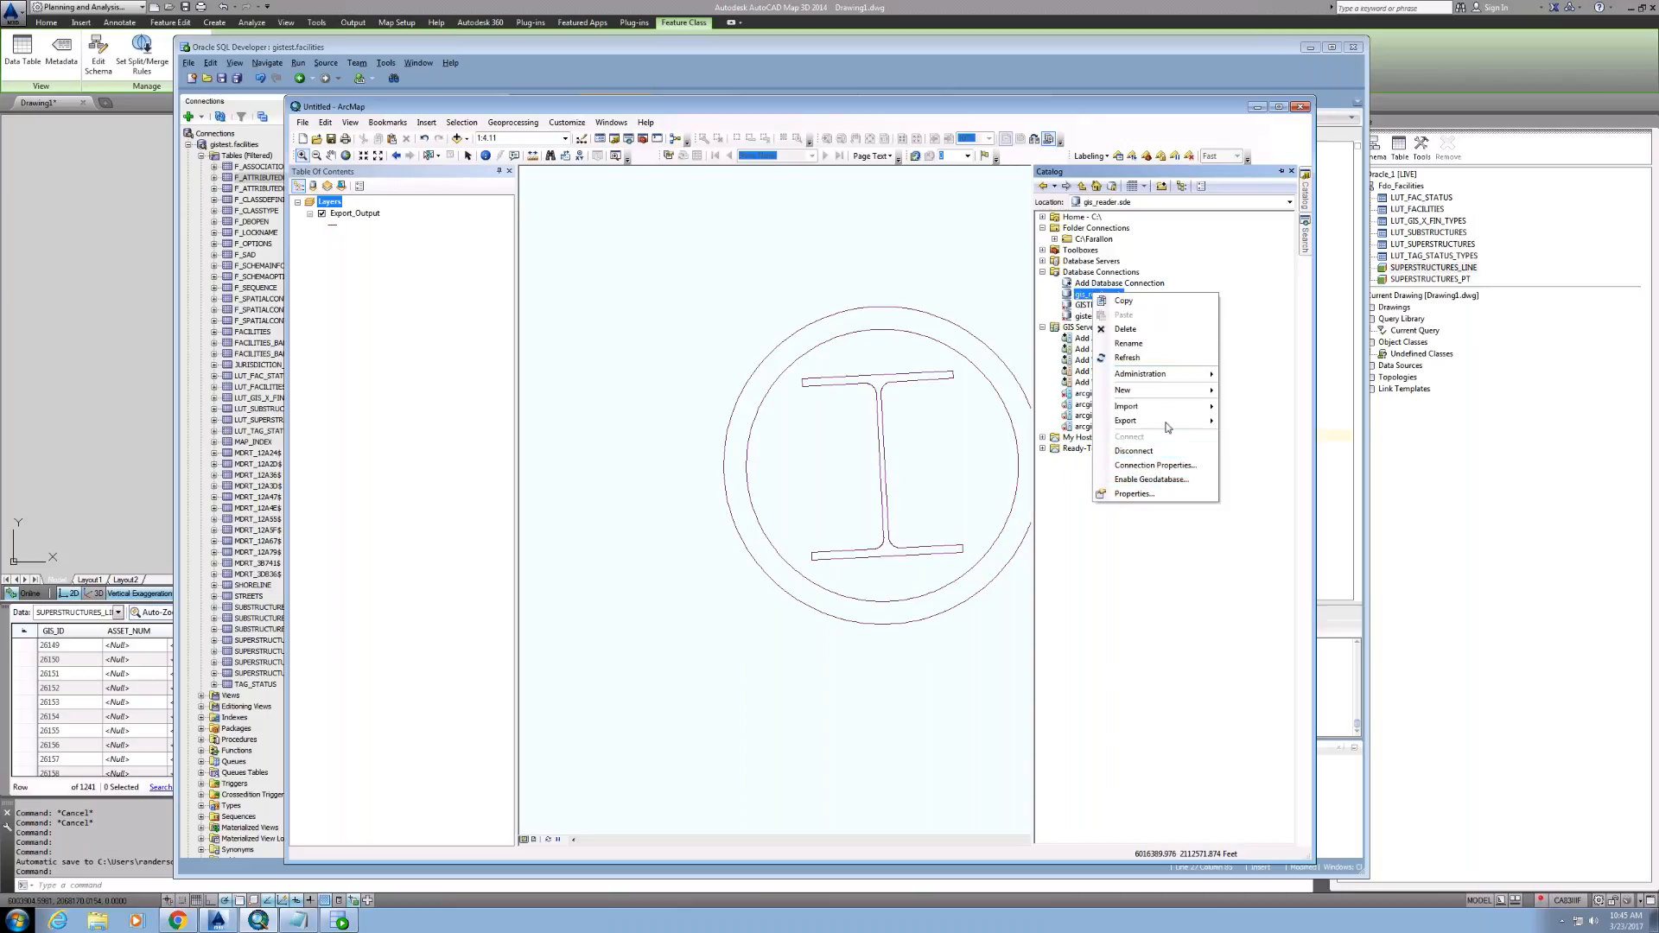
left_click(1136, 359)
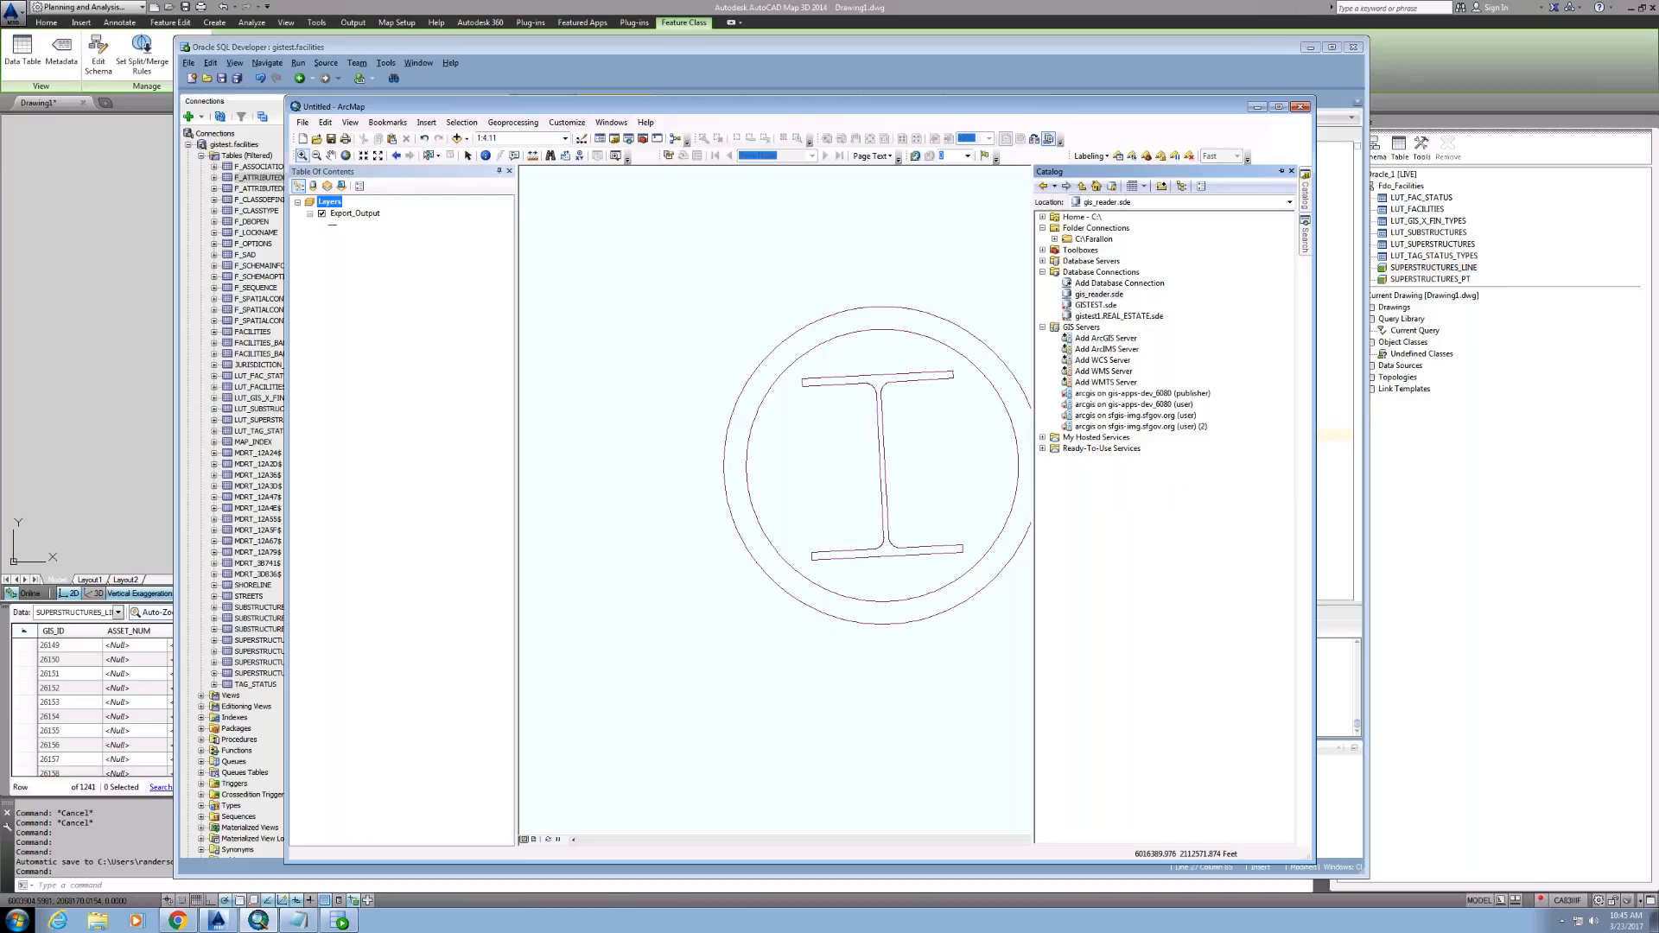
left_click(1070, 298)
left_click(1042, 328)
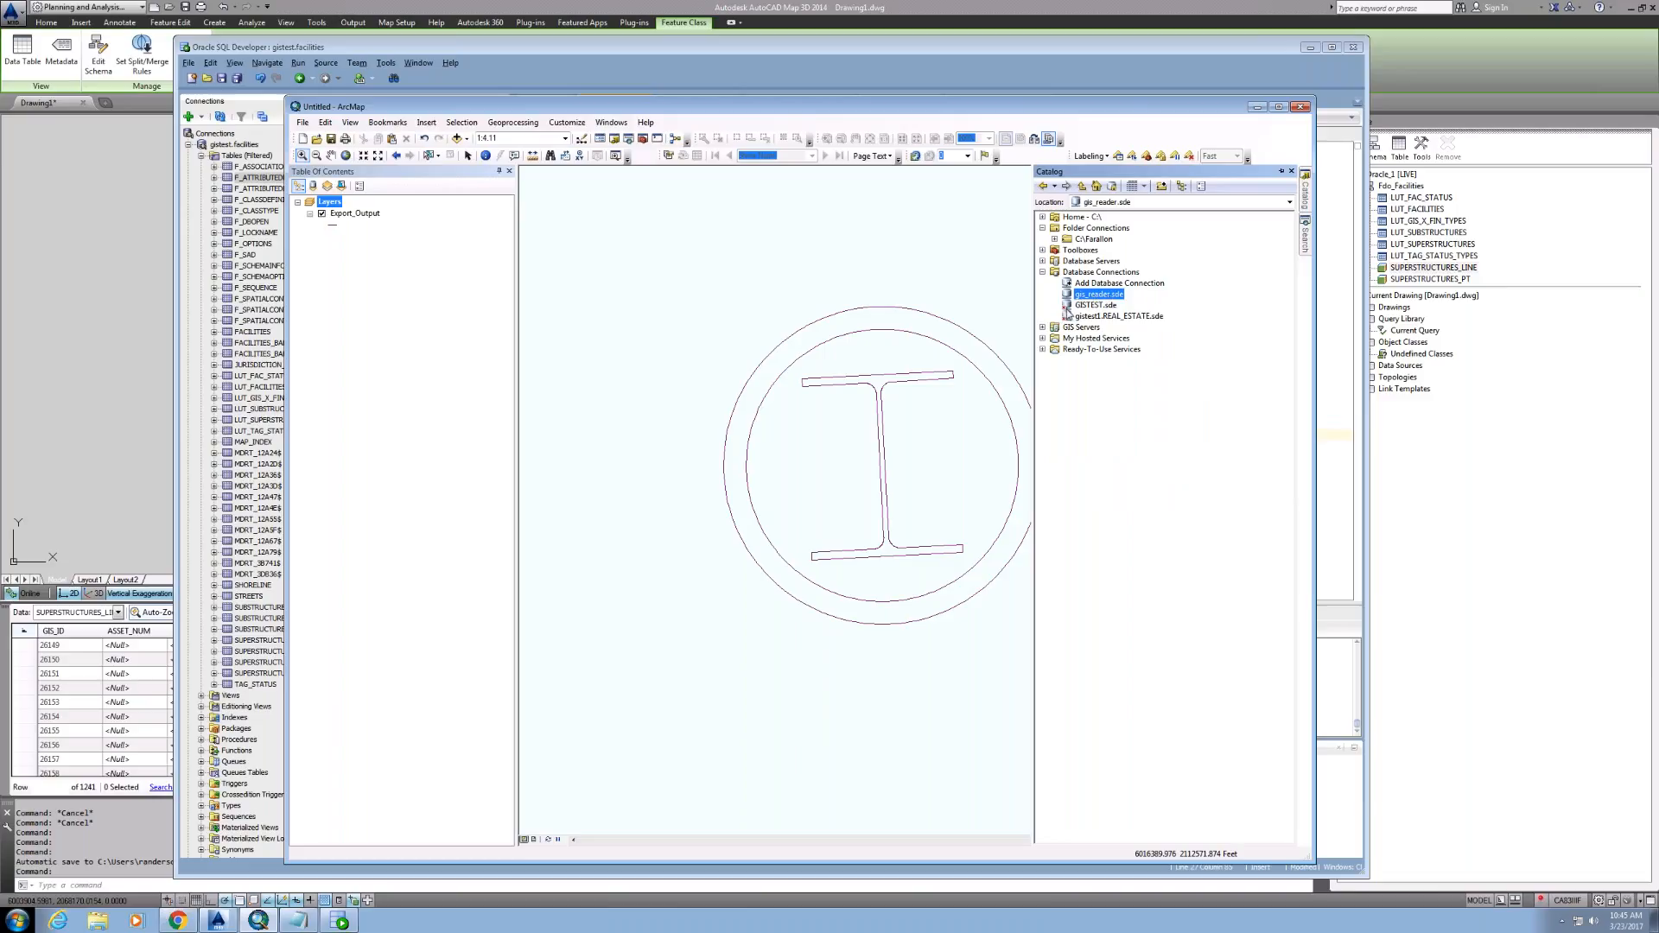
left_click(1091, 307)
left_click(1107, 318)
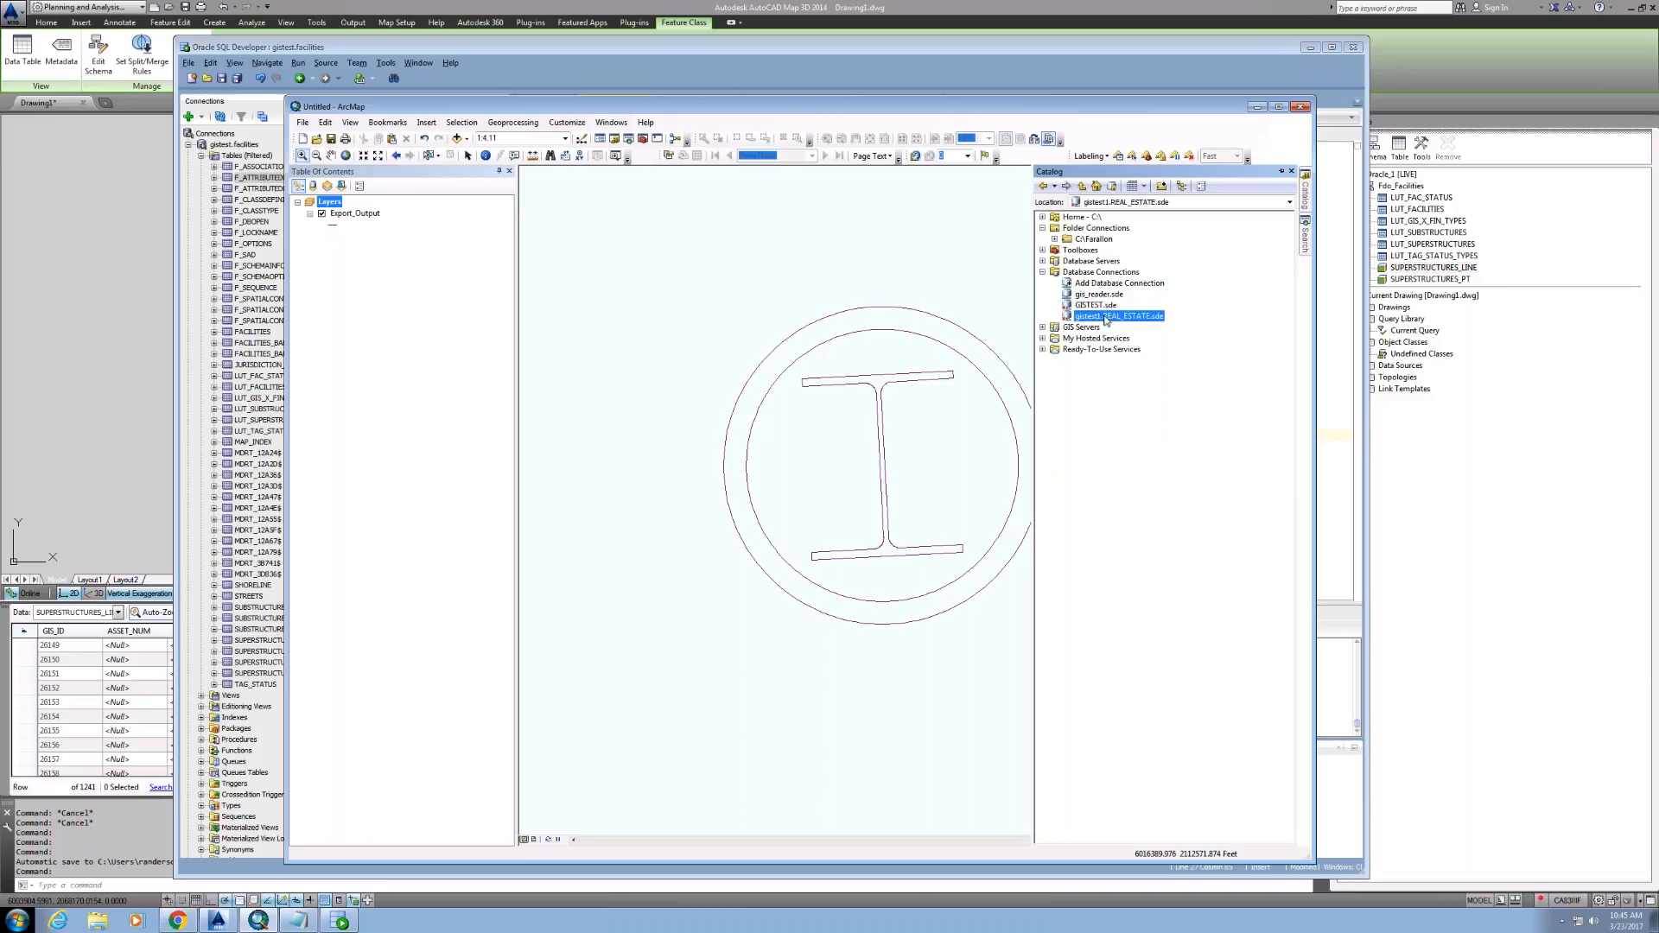
Step: Refresh the Database Connections folder and try to open gis_reader.sde again
left_click(1084, 272)
right_click(1092, 273)
left_click(1123, 293)
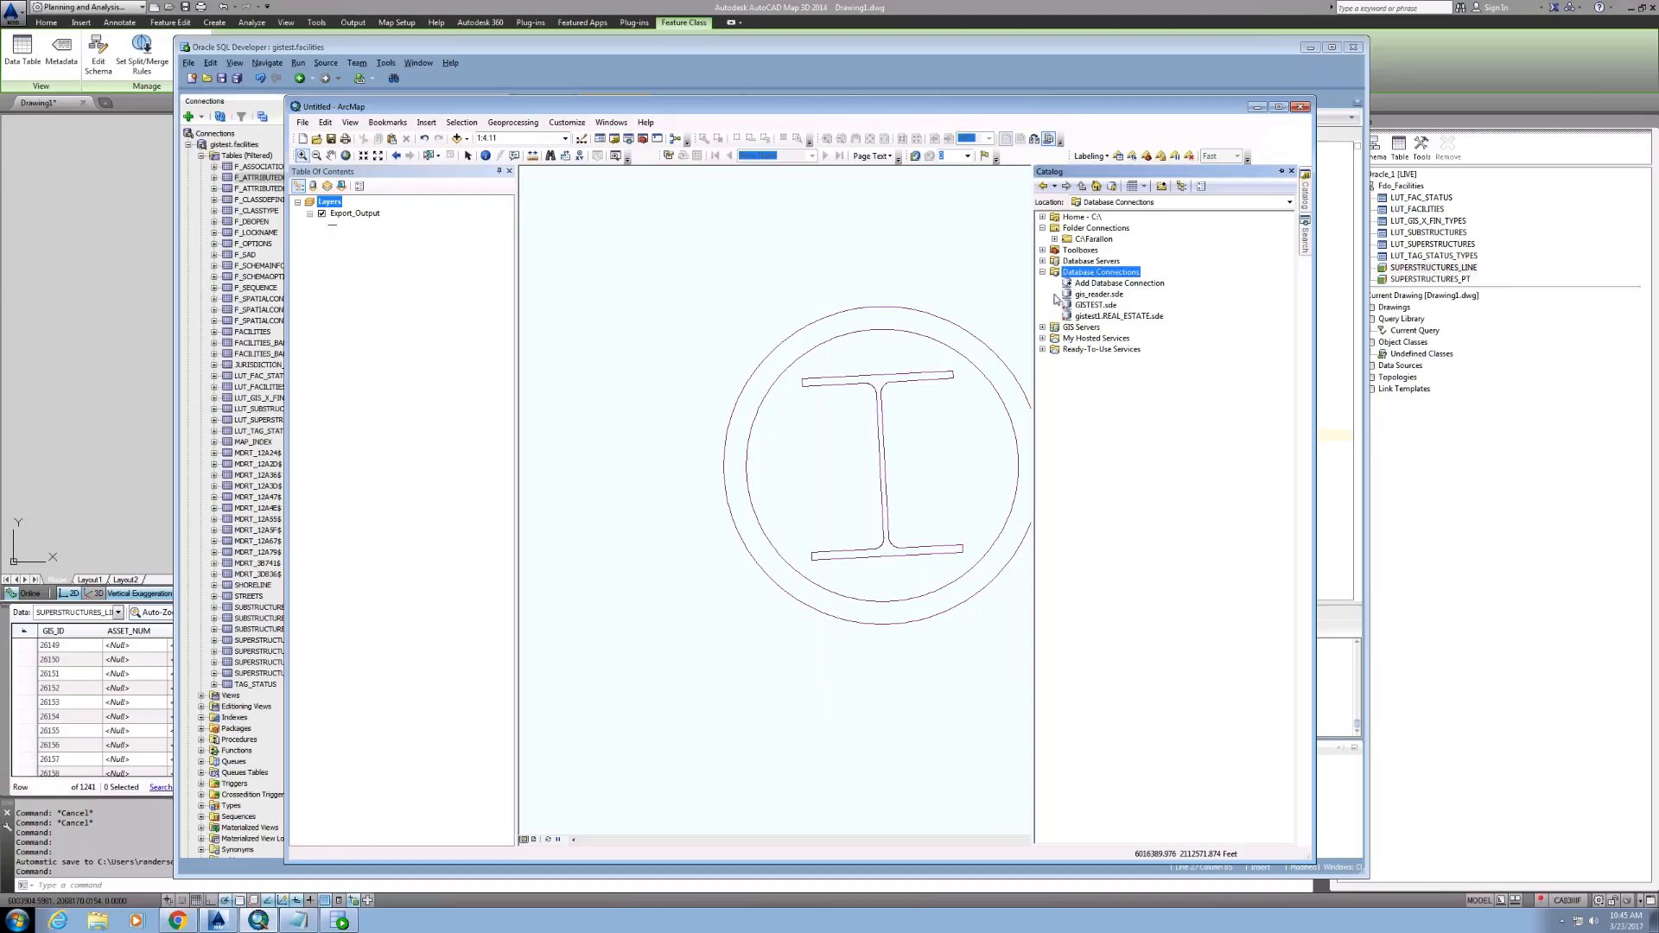
left_click(1104, 296)
left_click(1102, 294)
key("Escape")
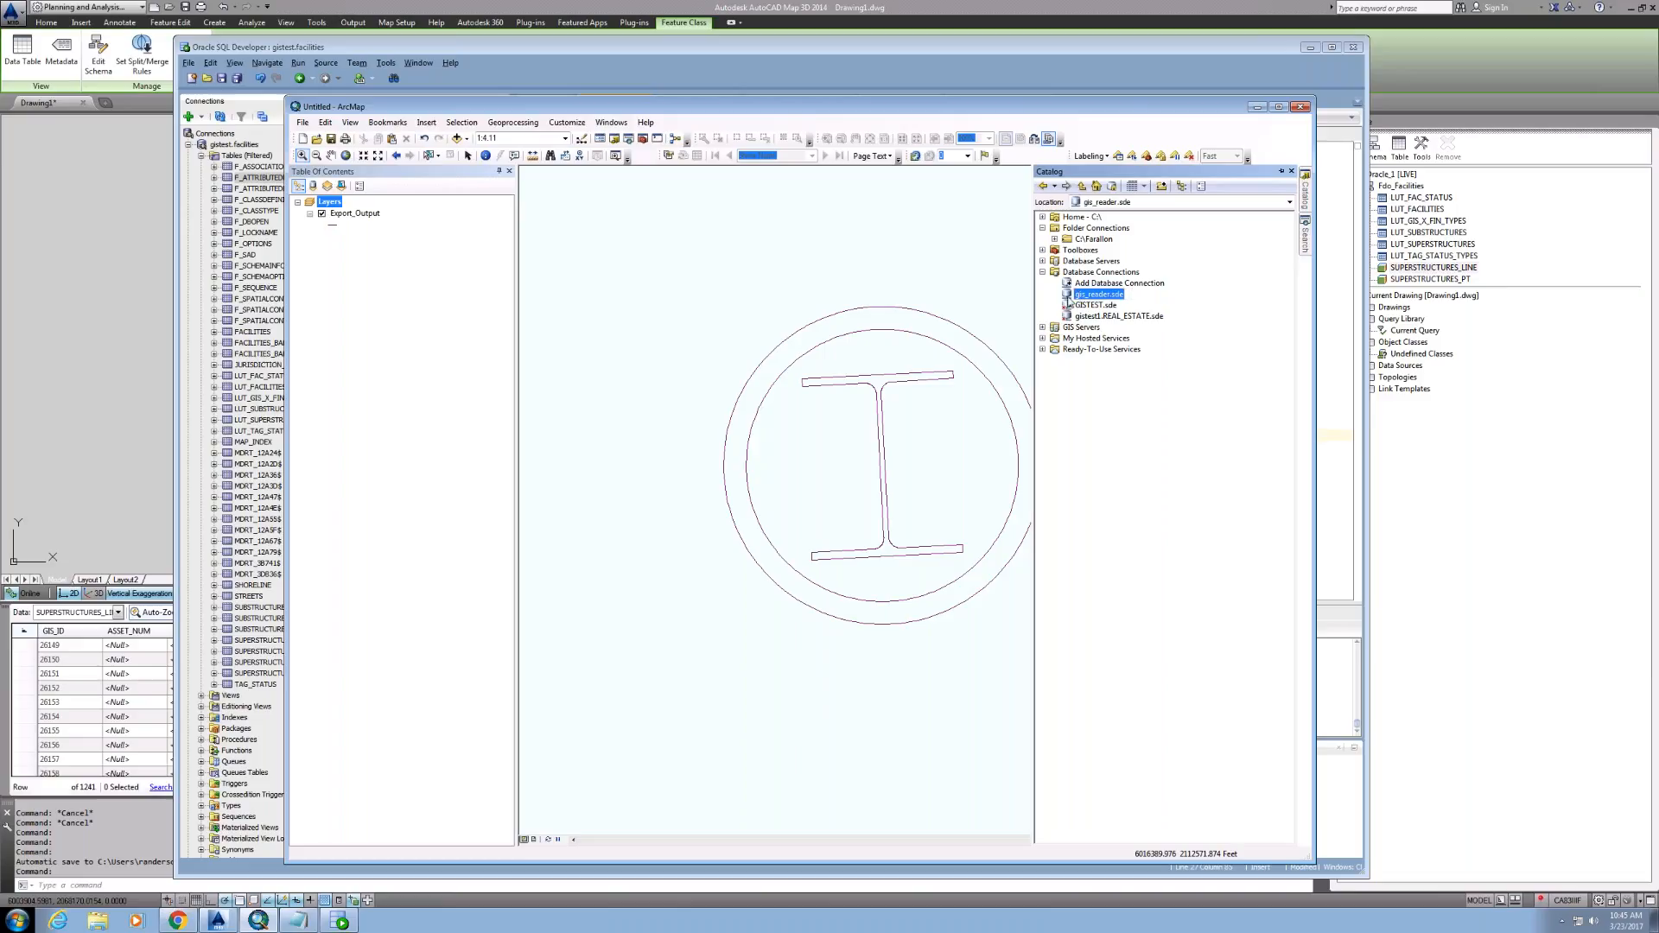
Step: Add an Oracle database connection for the gis_reader account with database authentication, entering the account password
left_click(1113, 285)
key("Return")
left_click(866, 510)
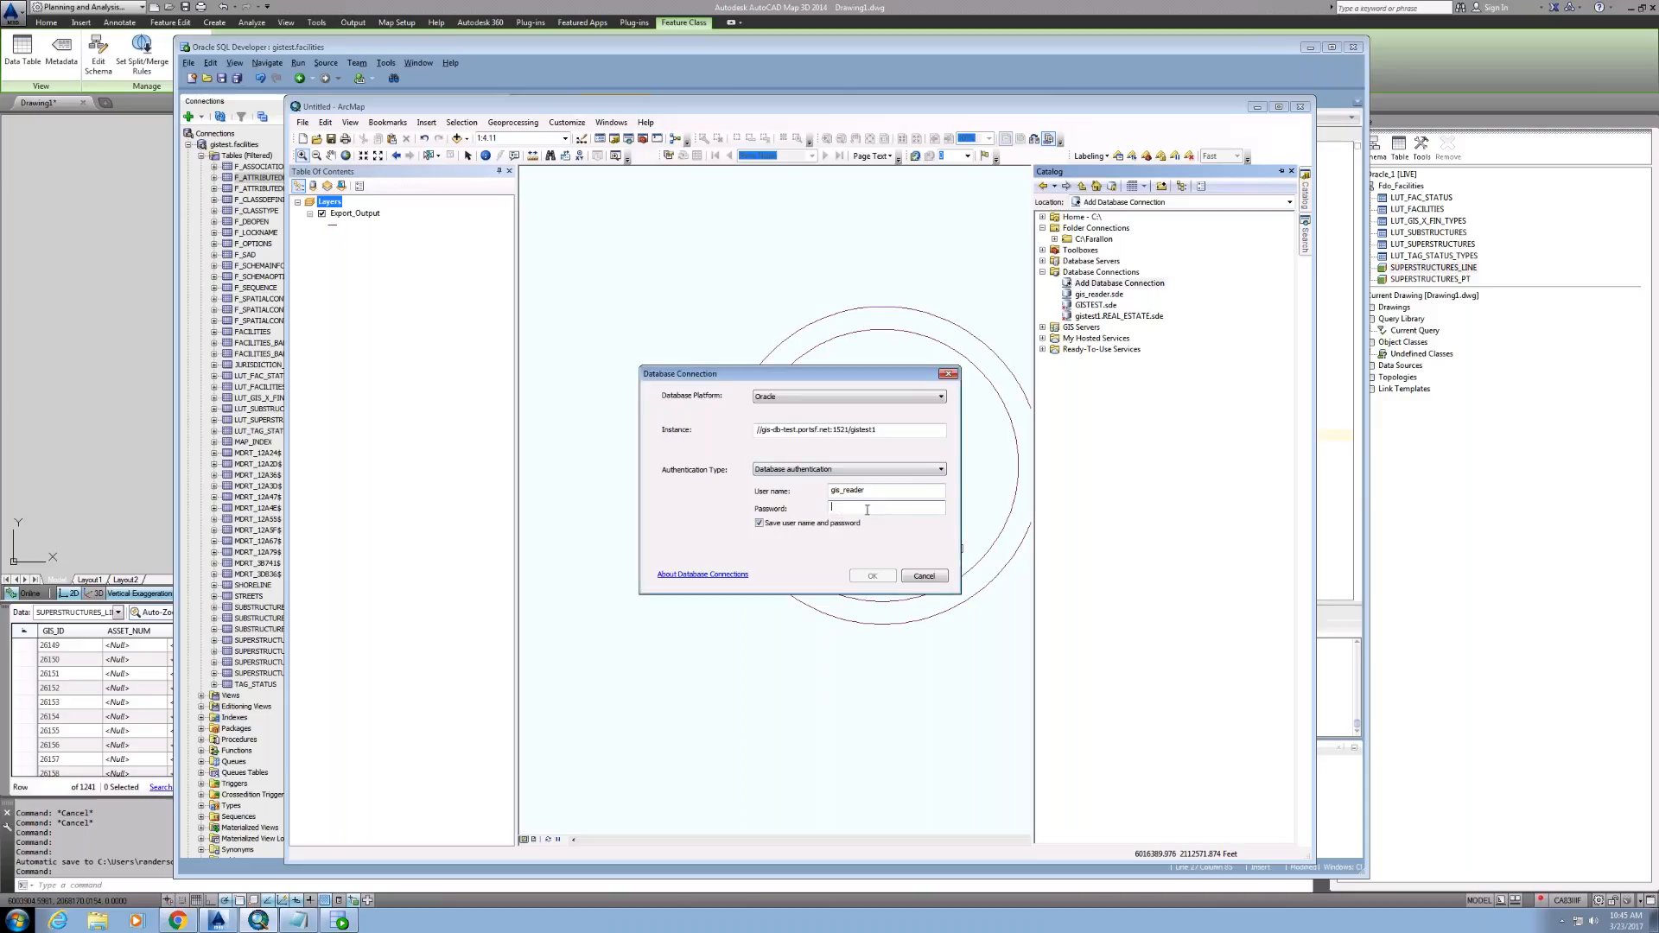
type("•••")
left_click(873, 575)
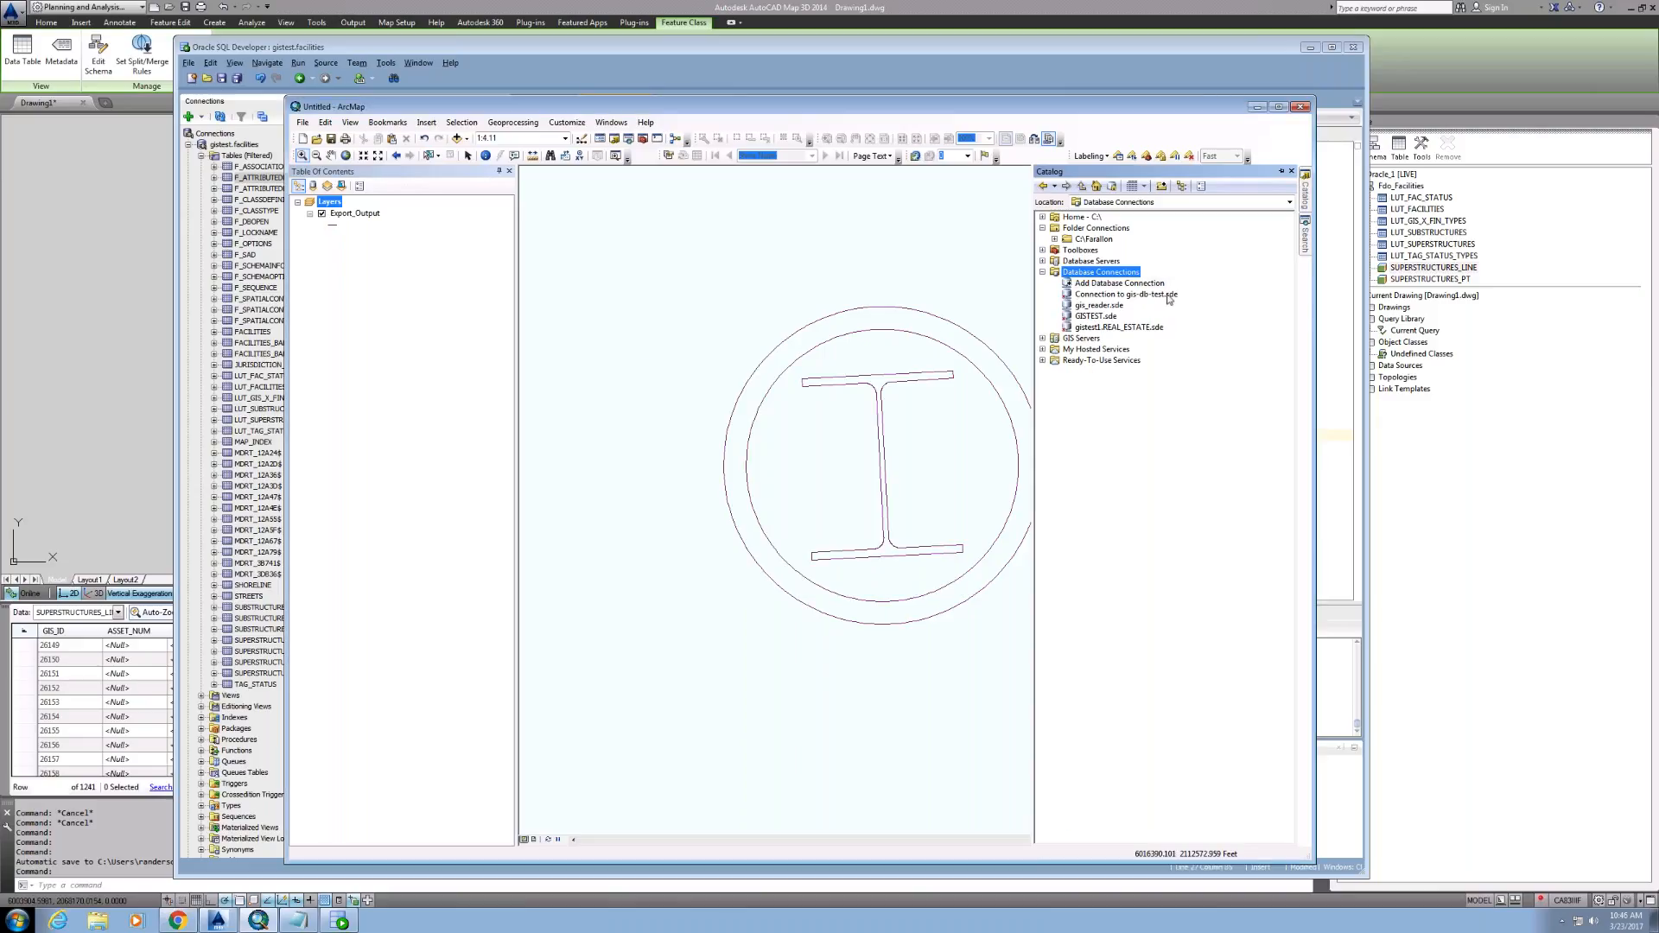
Step: Open the Connection to gis-db-test.sde and locate FACILITIES.SUPERSTRUCTURES_LINE among its feature classes
left_click(1115, 297)
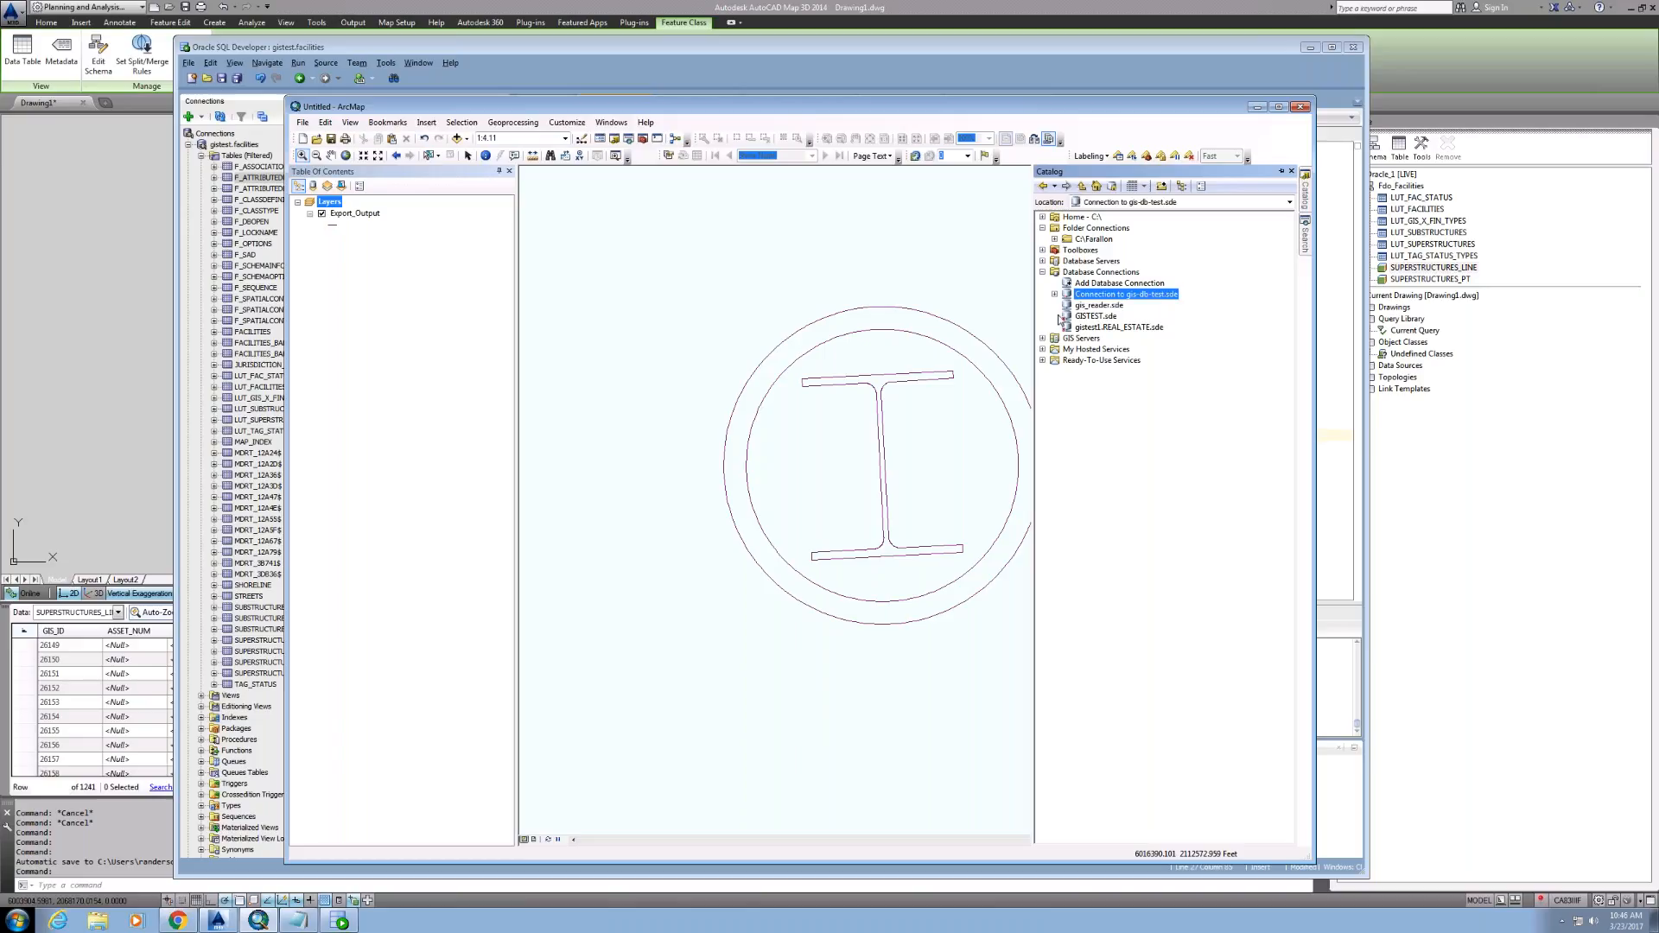
double_click(1061, 297)
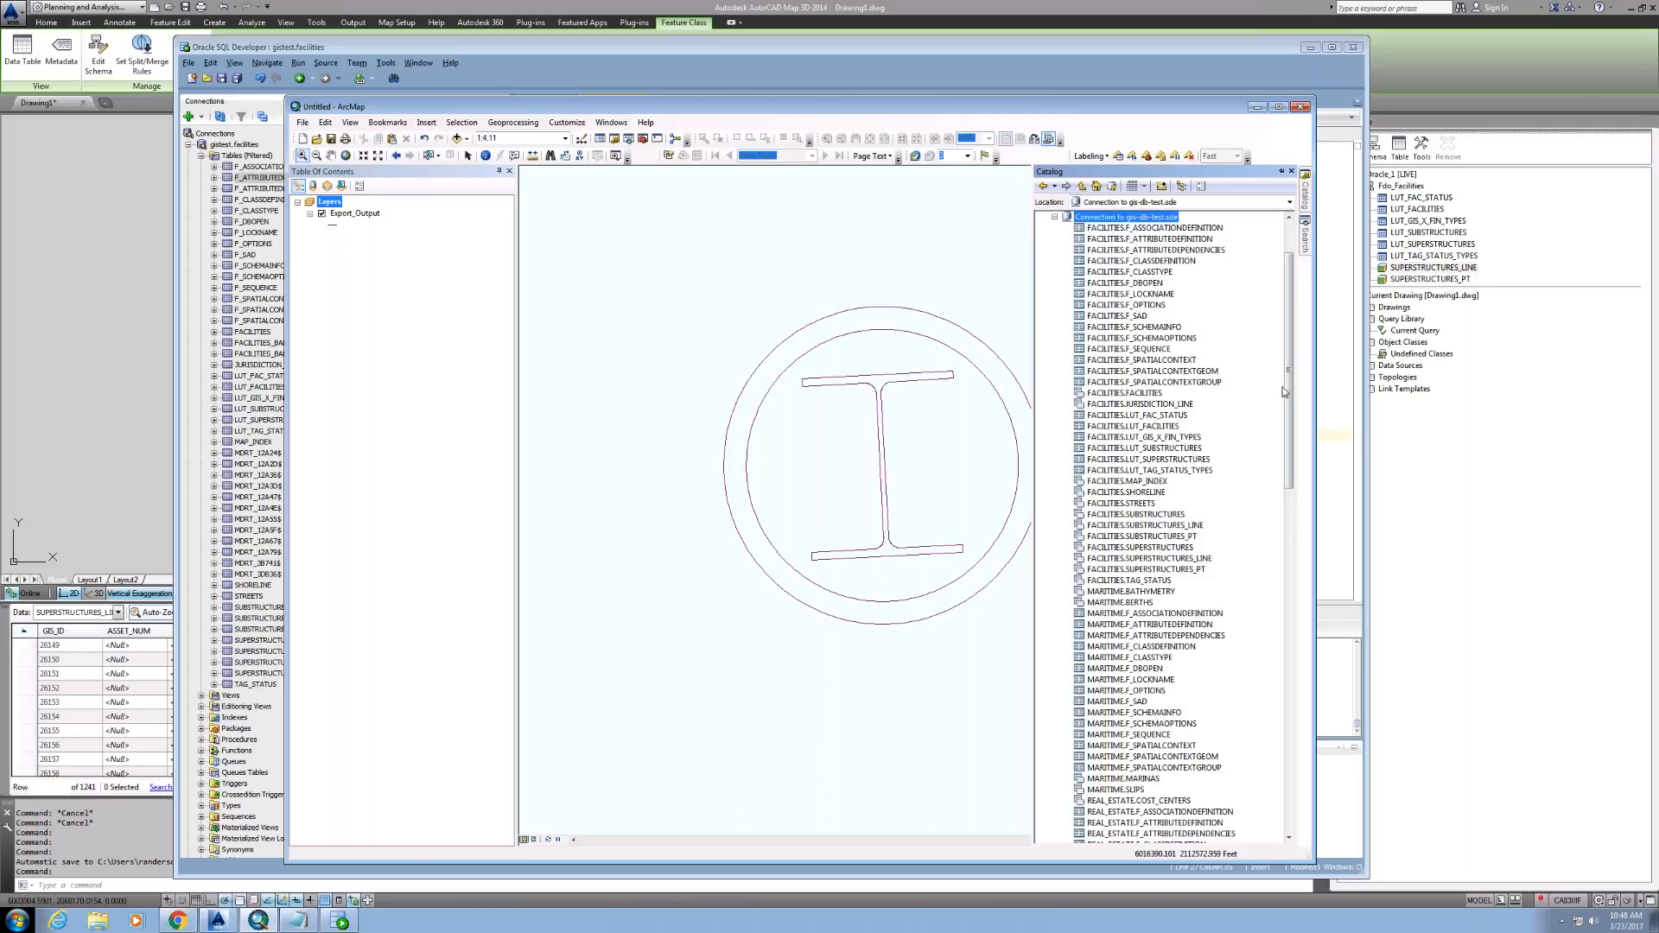
mouse_move(1289, 383)
left_mouse_down()
mouse_move(1291, 568)
mouse_move(1291, 391)
left_mouse_up()
left_click_drag(1177, 537, 956, 536)
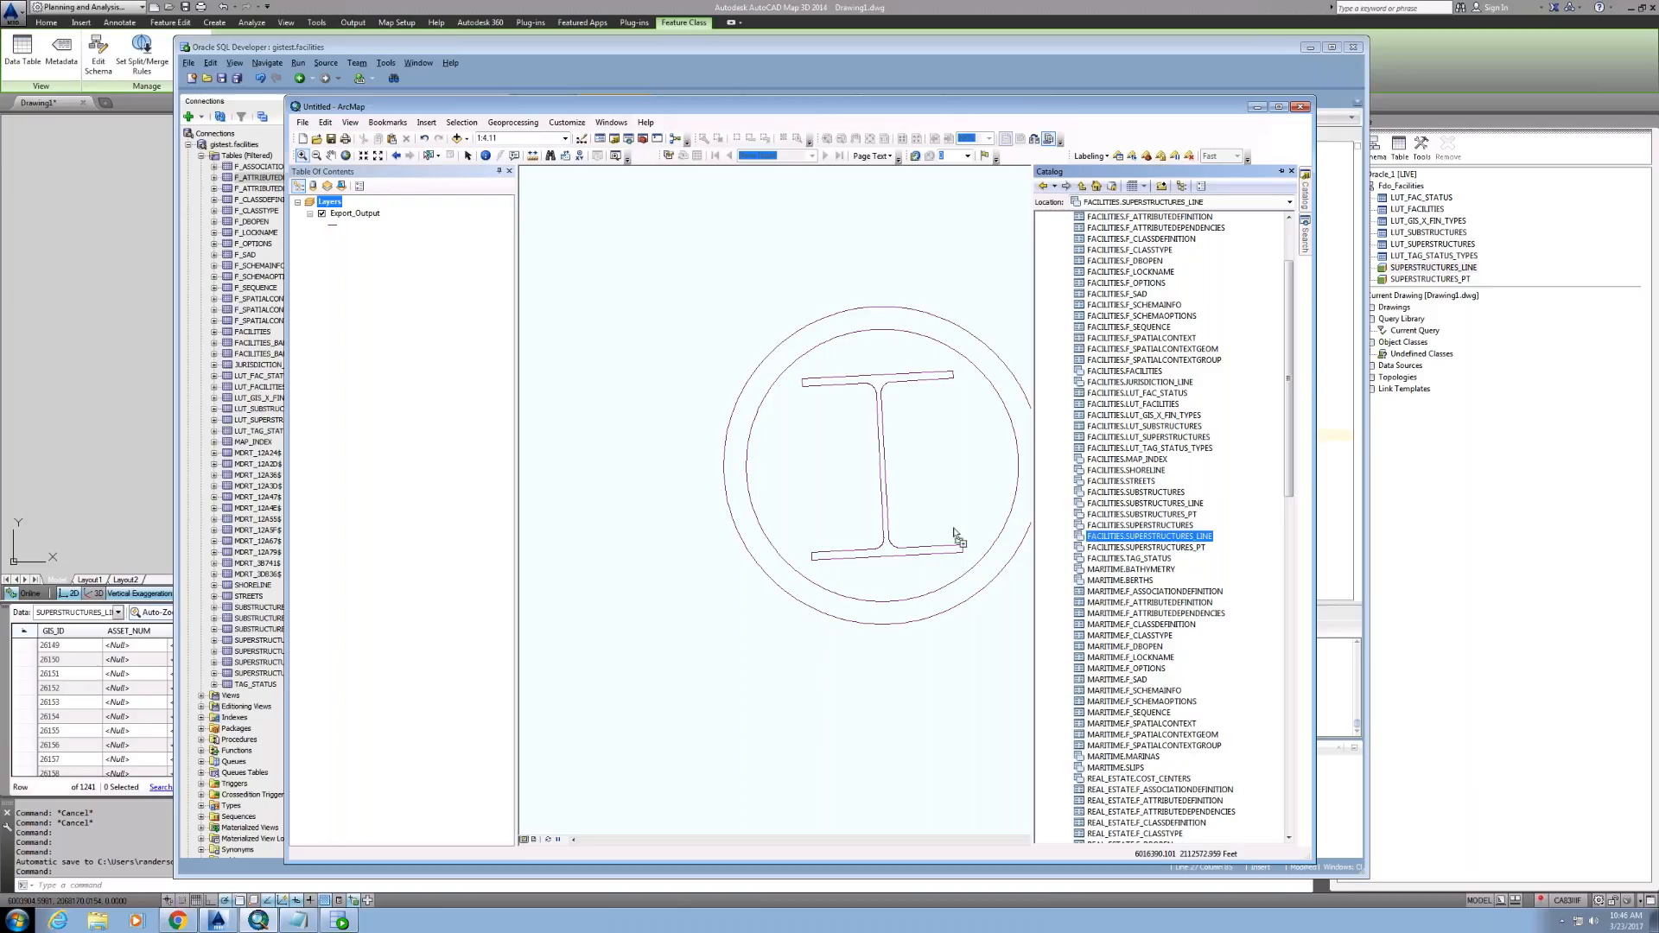
left_click_drag(957, 537, 1121, 540)
Step: Assign the NAD 1983 StatePlane California III FIPS 0403 (US Feet) coordinate system to the FACILITIES.SUPERSTRUCTURES_LINE feature class
right_click(1122, 542)
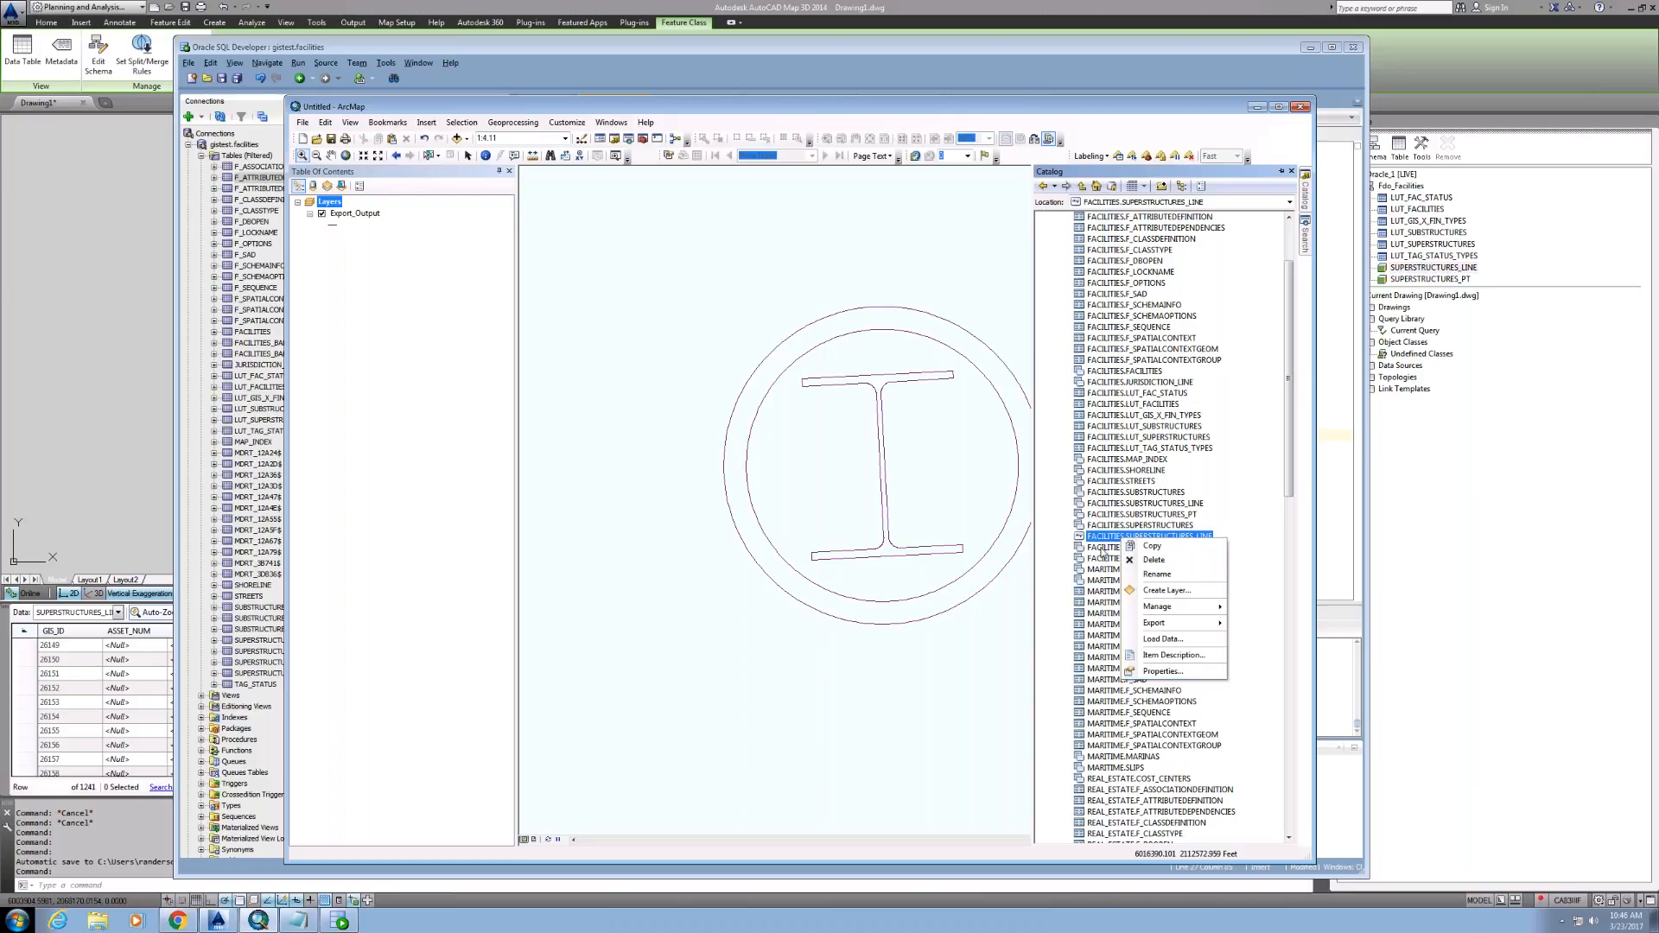
left_click(1123, 541)
right_click(1124, 540)
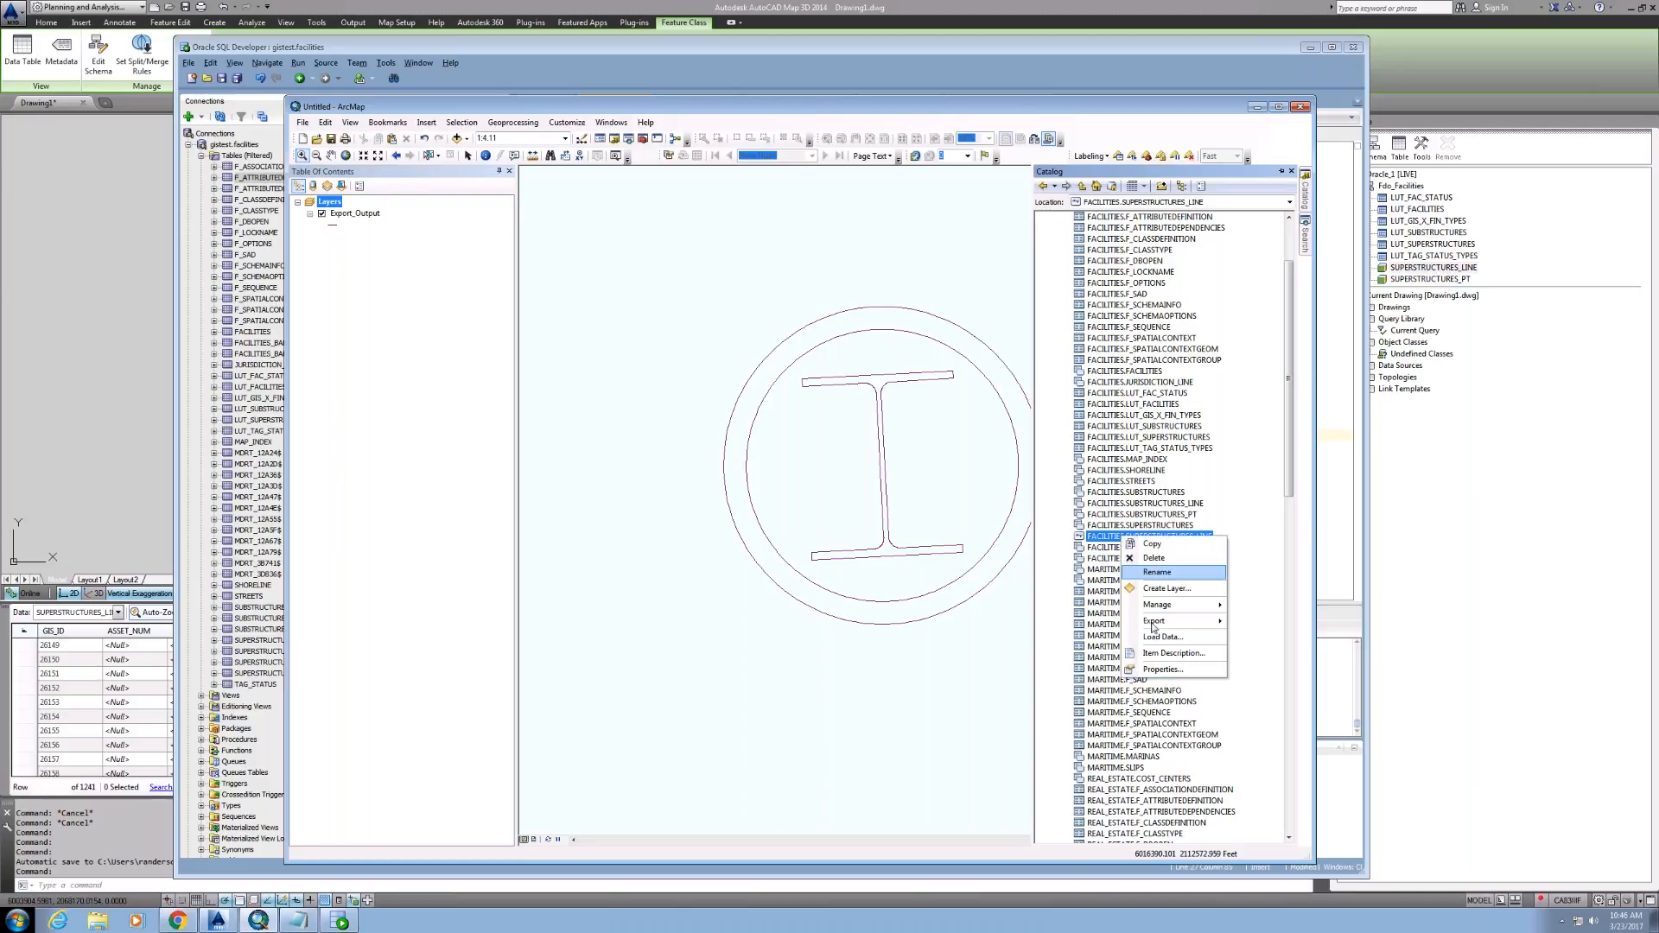
left_click(1162, 670)
left_click(734, 320)
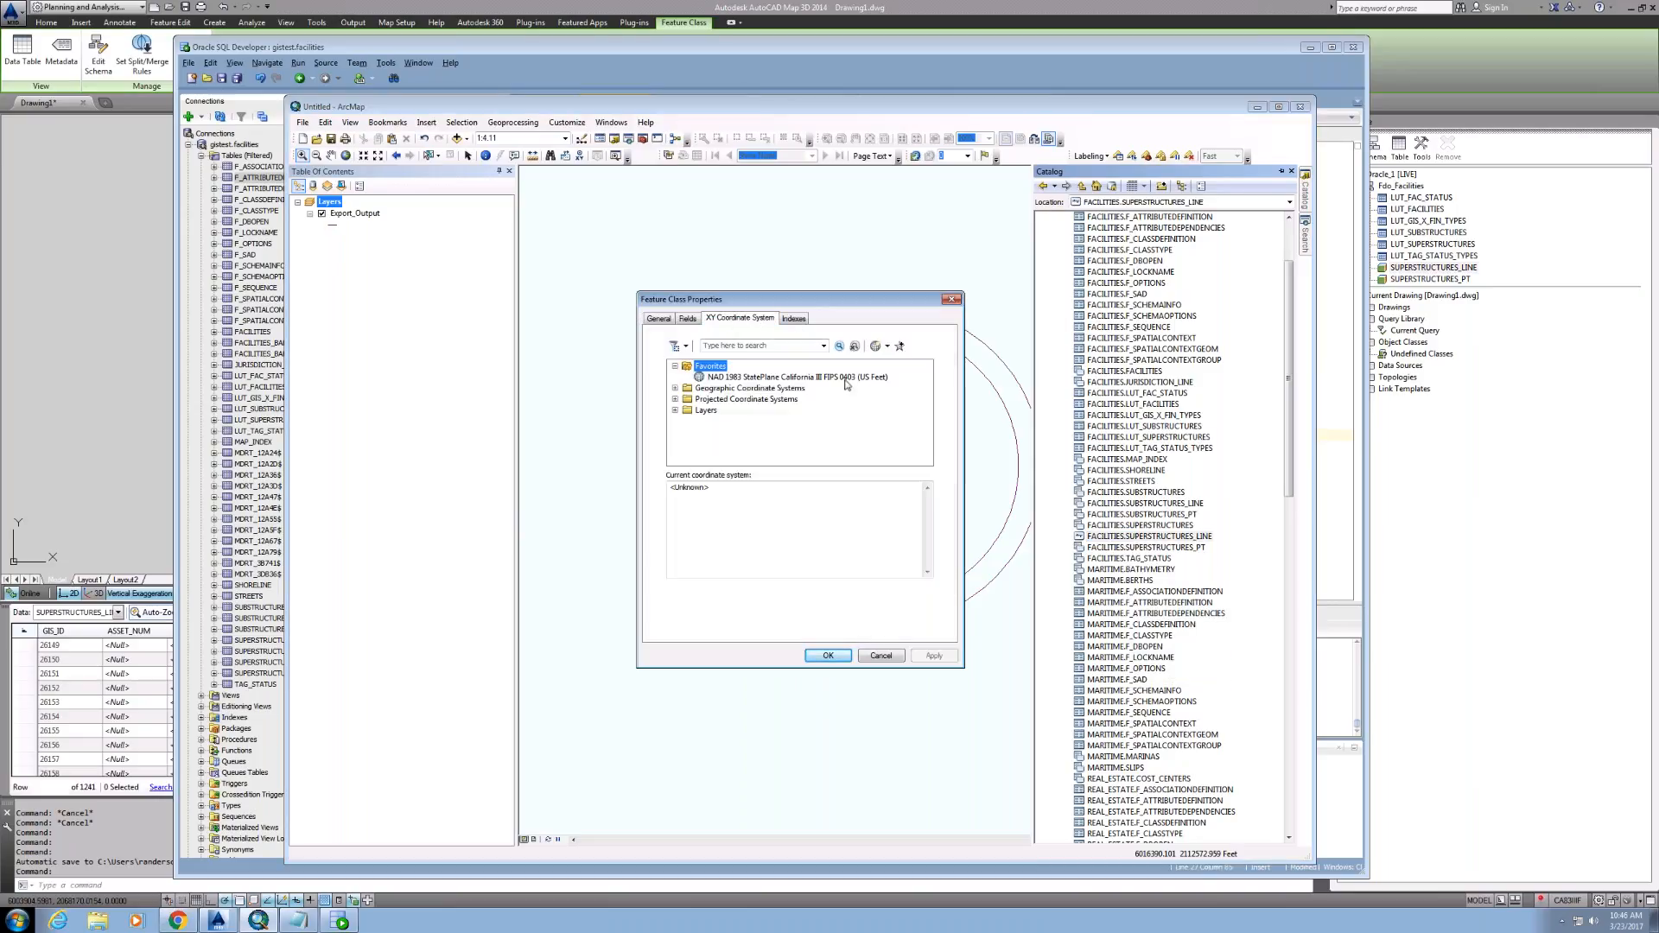
left_click(816, 378)
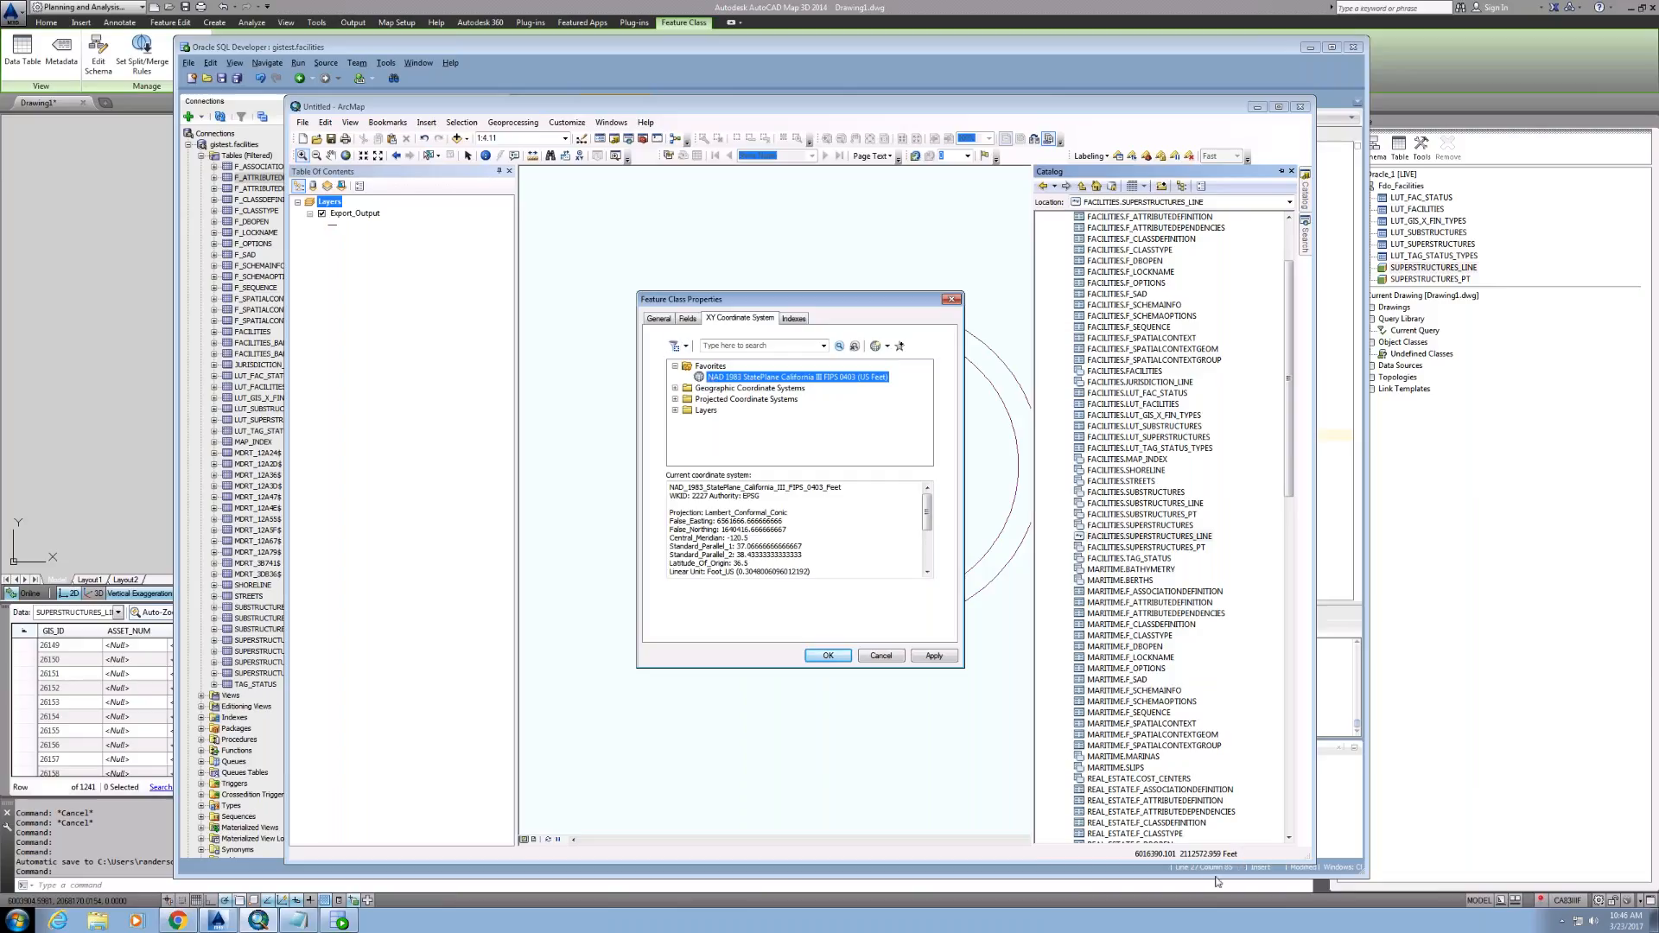
left_click(840, 660)
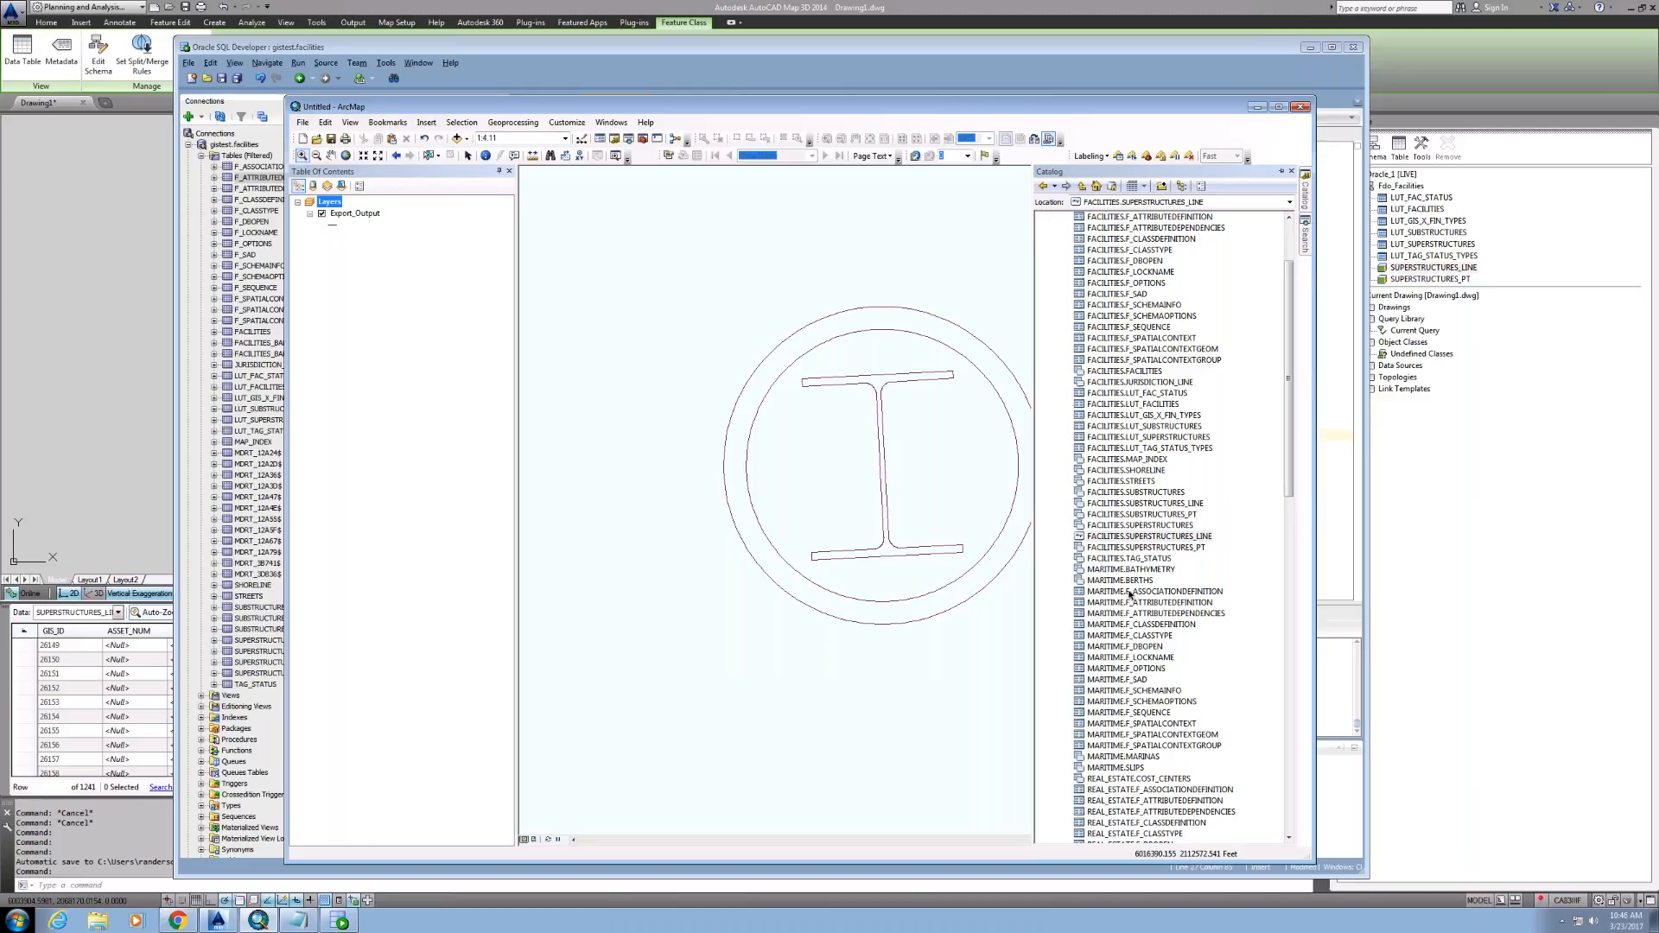
Step: Add FACILITIES.SUPERSTRUCTURES_LINE to the map, choosing to input the extent and accepting the offered extent values
left_click(1128, 537)
left_click_drag(1129, 536, 863, 491)
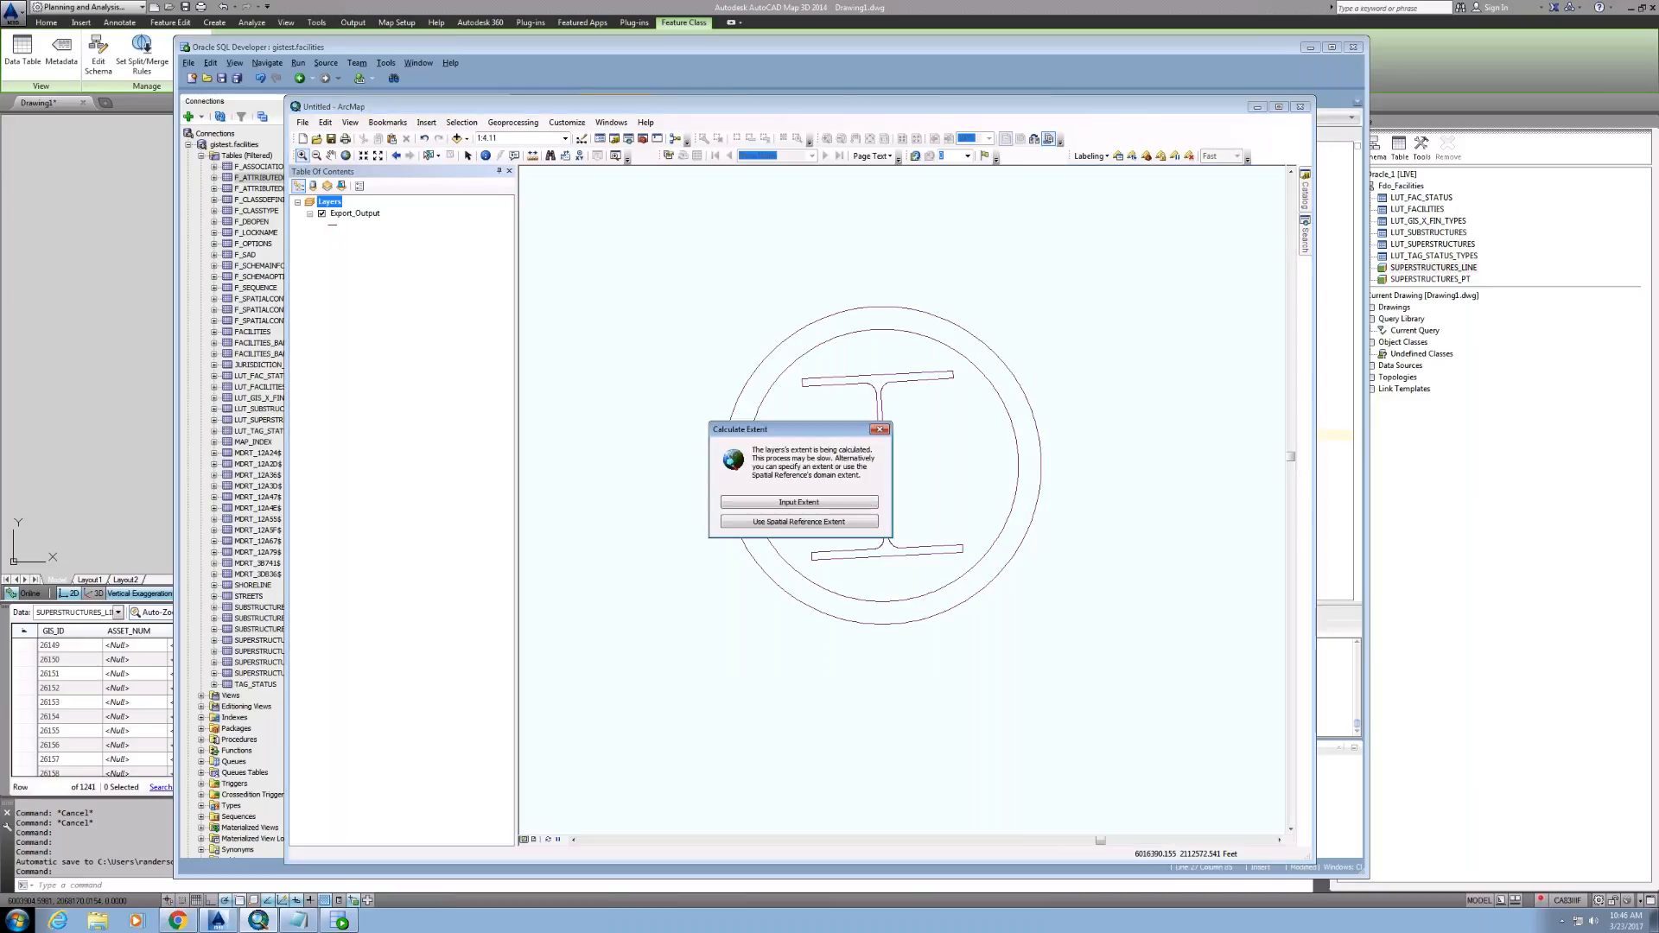
left_click(864, 500)
left_click(869, 525)
left_click(790, 507)
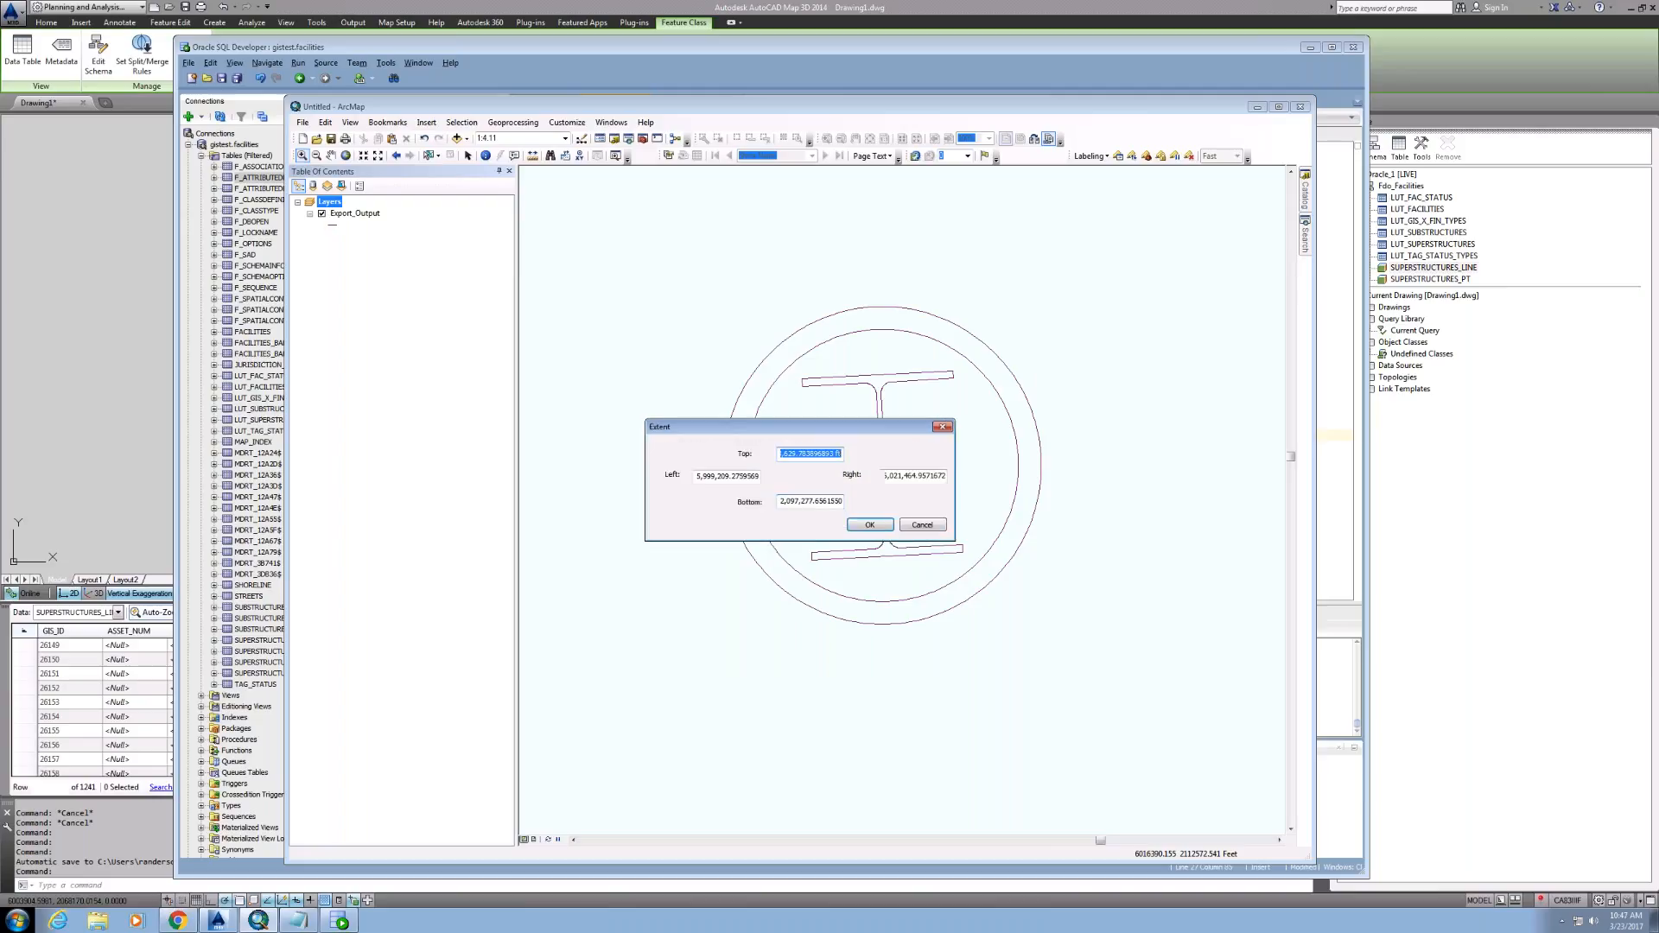
left_click(869, 524)
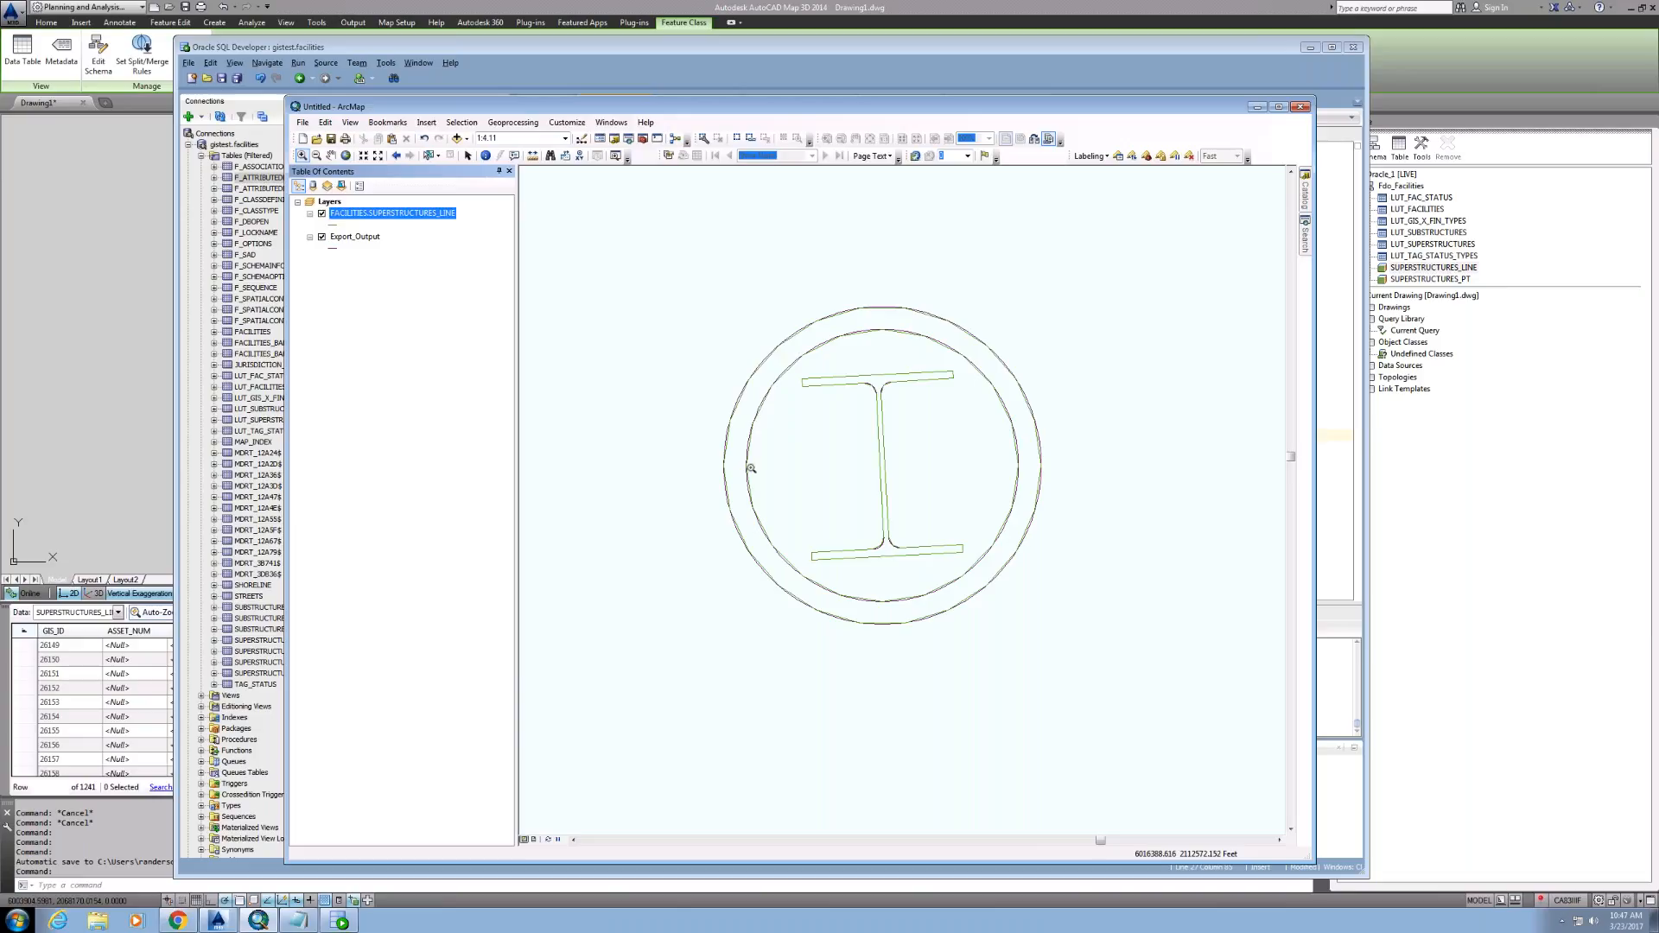
Step: Symbolize the FACILITIES.SUPERSTRUCTURES_LINE layer with the red Highway line style at width 3.40
left_click(332, 226)
left_click(322, 160)
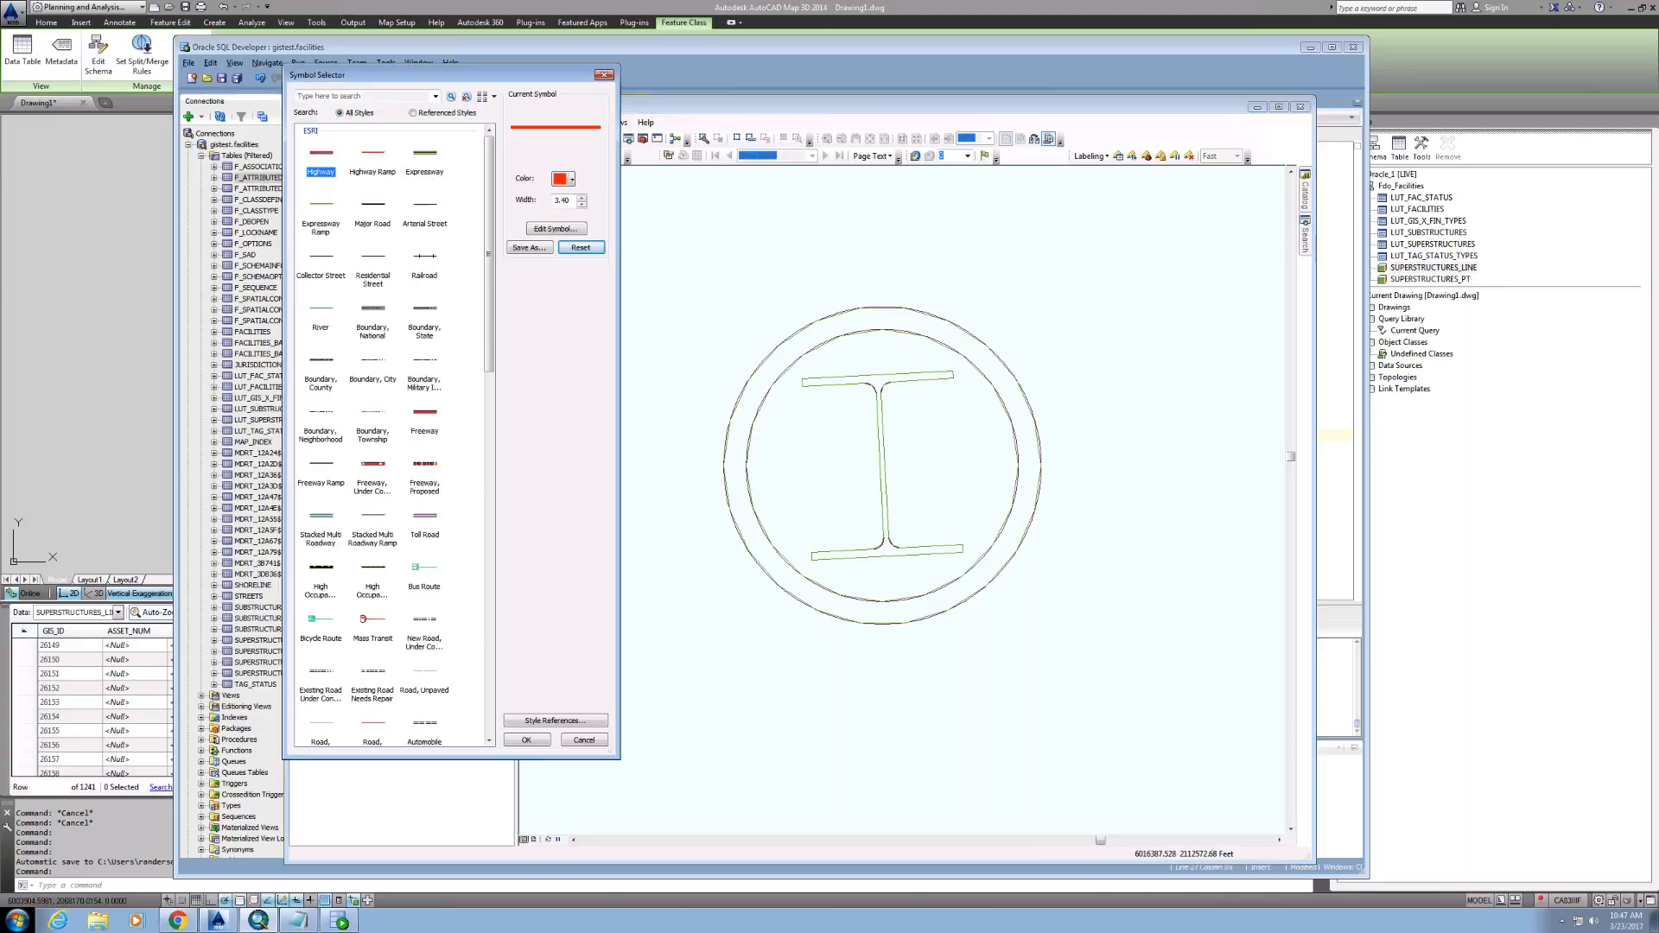
left_click(527, 739)
Step: Move FACILITIES.SUPERSTRUCTURES_LINE below Export_Output in the layer order and compare both layers closely along the circle's arcs
left_click(384, 214)
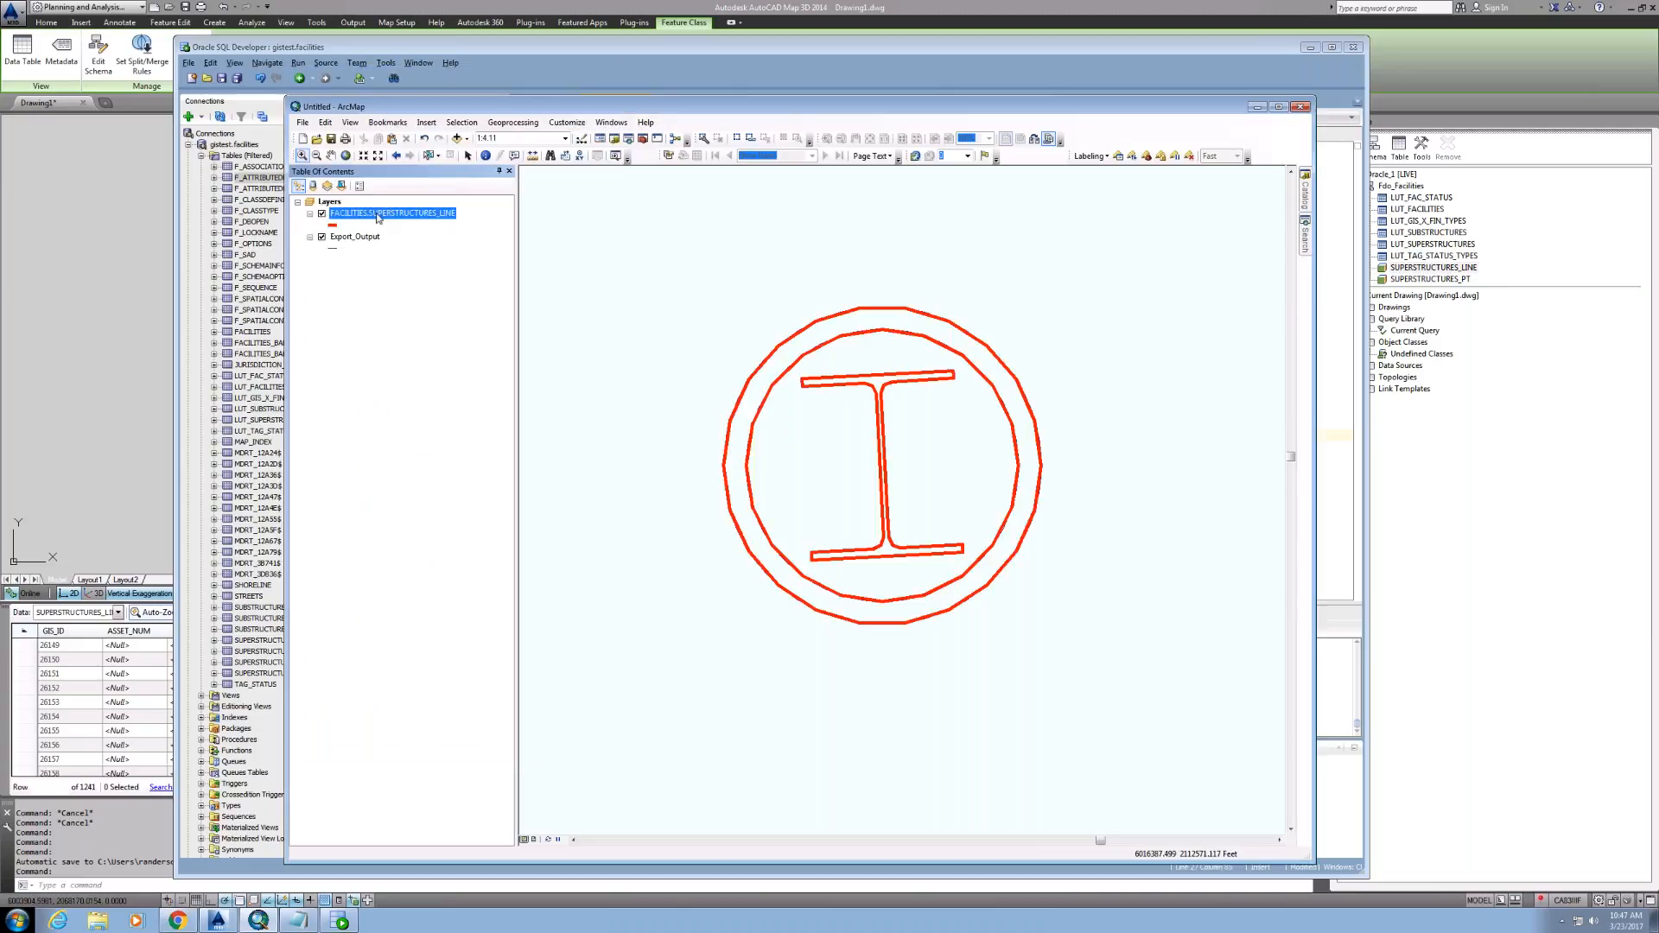
left_click_drag(385, 215, 367, 246)
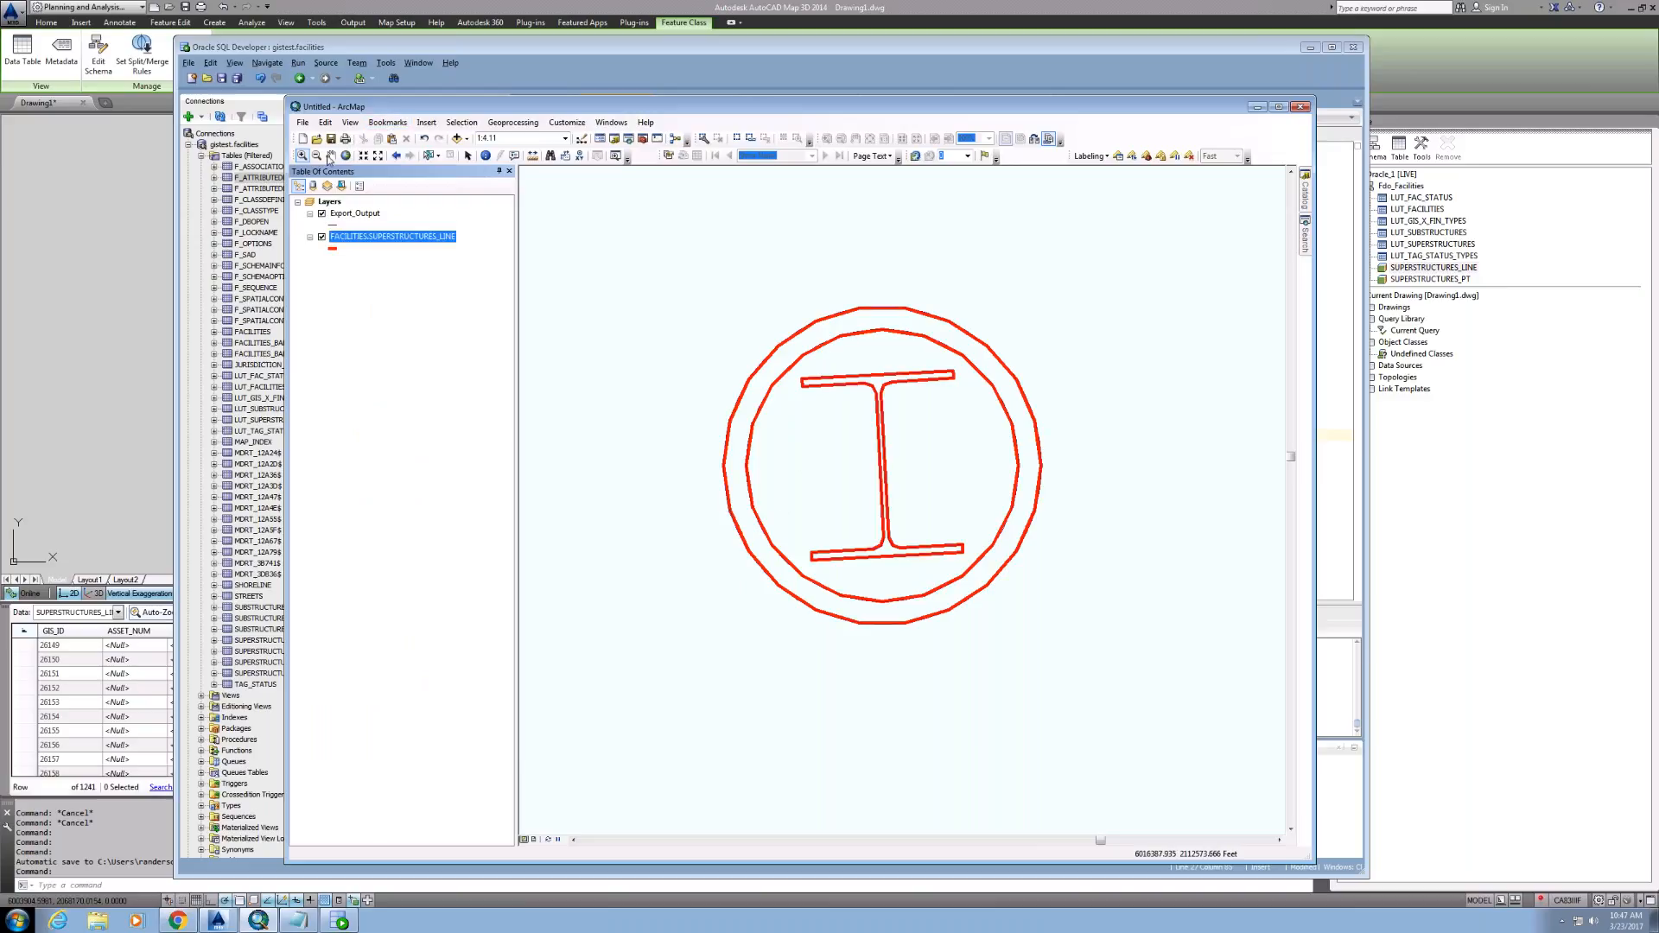
left_click_drag(732, 378, 782, 444)
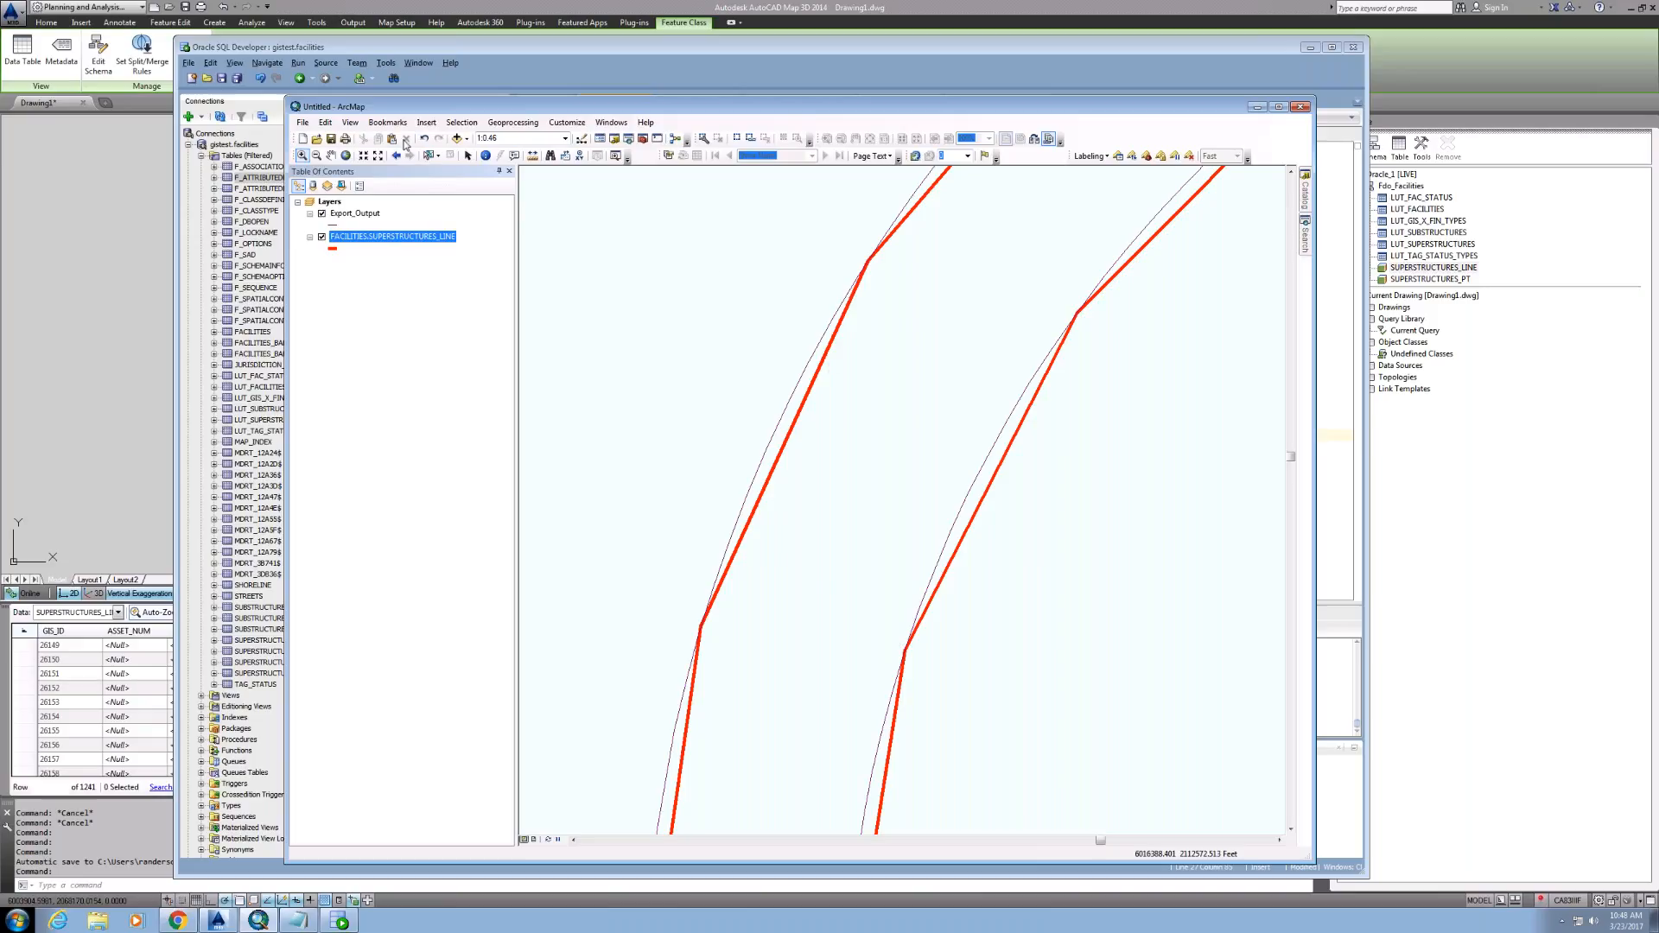
Step: Examine the red SUPERSTRUCTURES_LINE geometry at progressively wider scales, from the single double circle out to the full structure outline at 1:300
left_click(316, 156)
left_click(714, 525)
left_click_drag(856, 442, 751, 502)
left_click(971, 672)
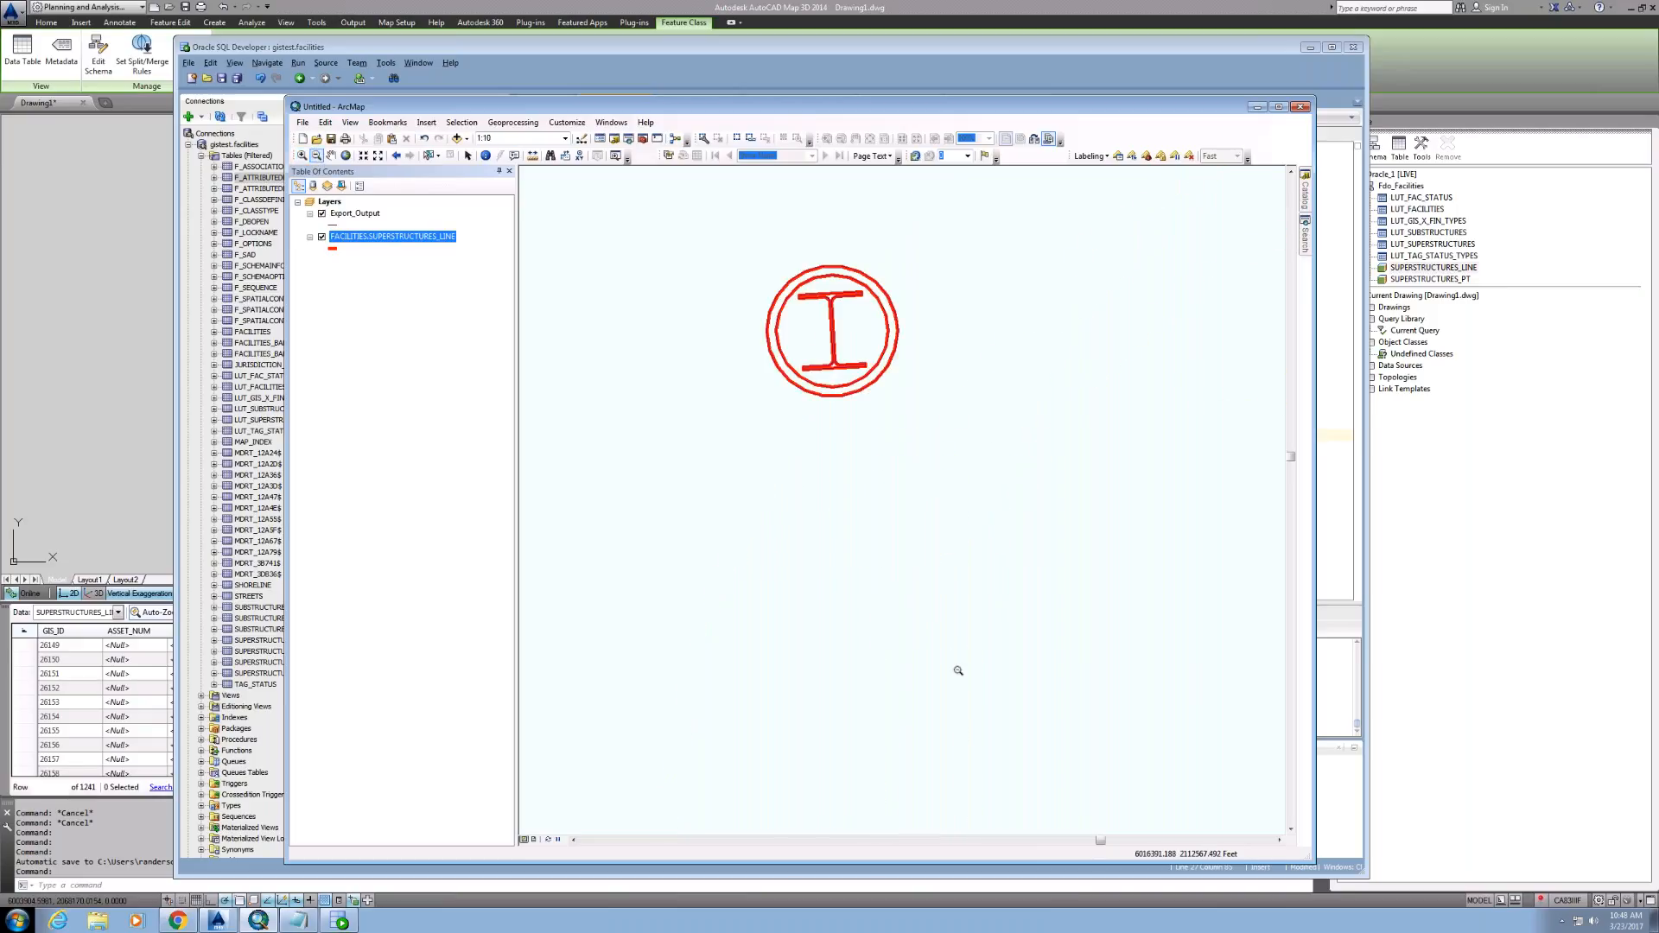
left_click(882, 665)
left_click(987, 840)
left_click(1000, 527)
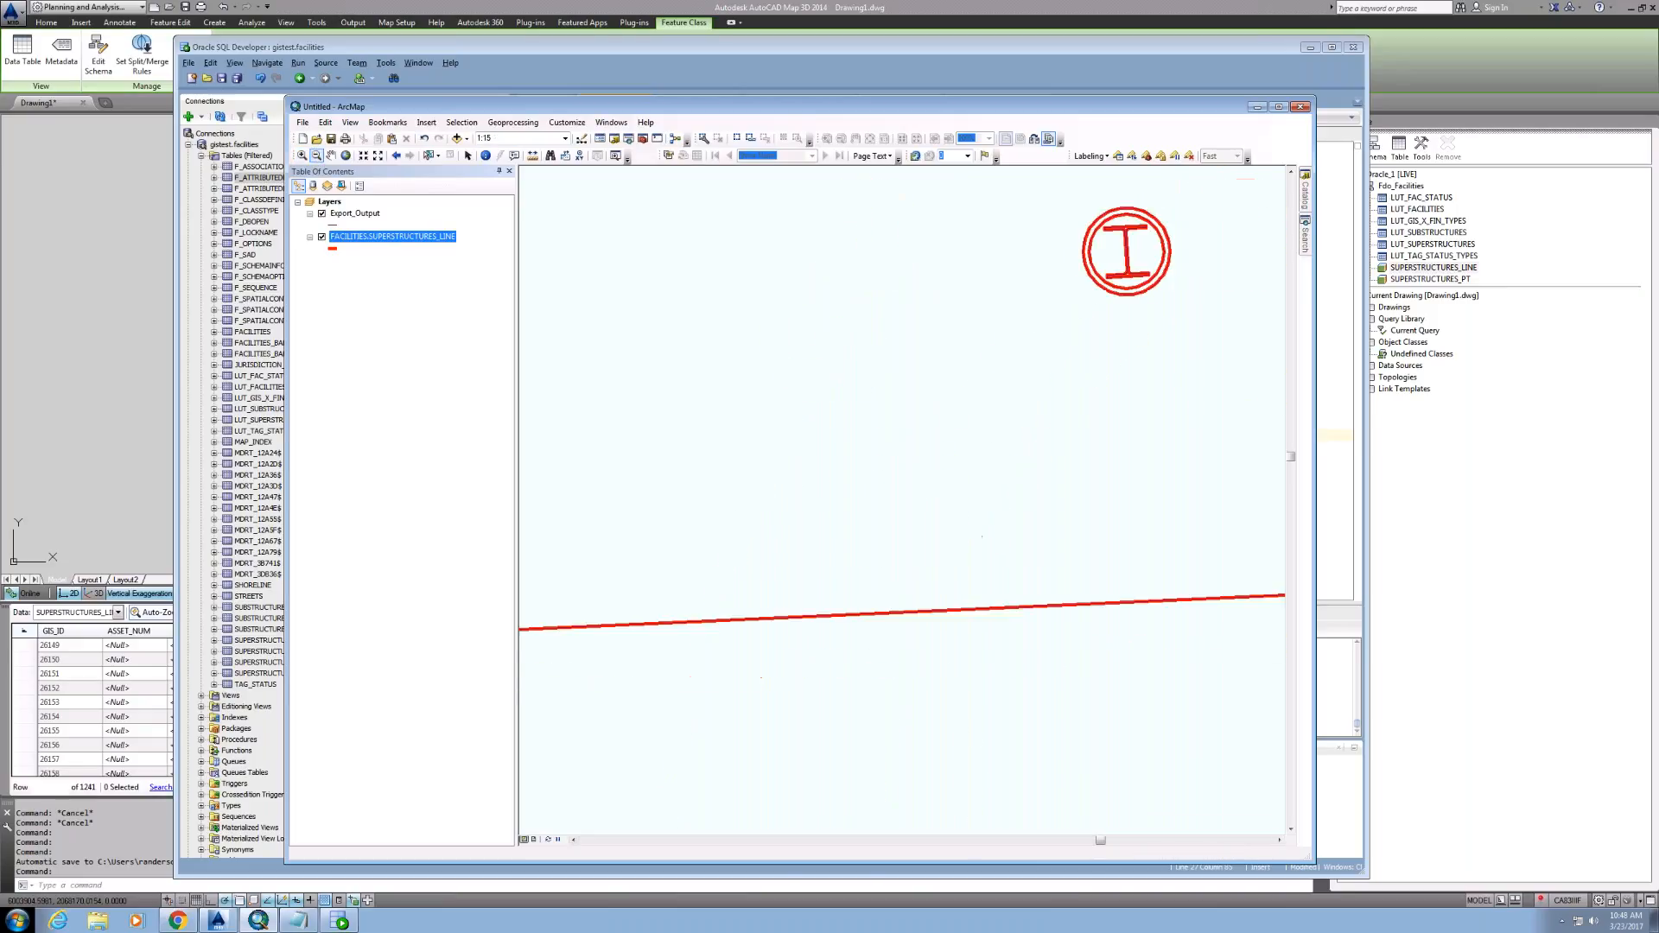
left_click(941, 562)
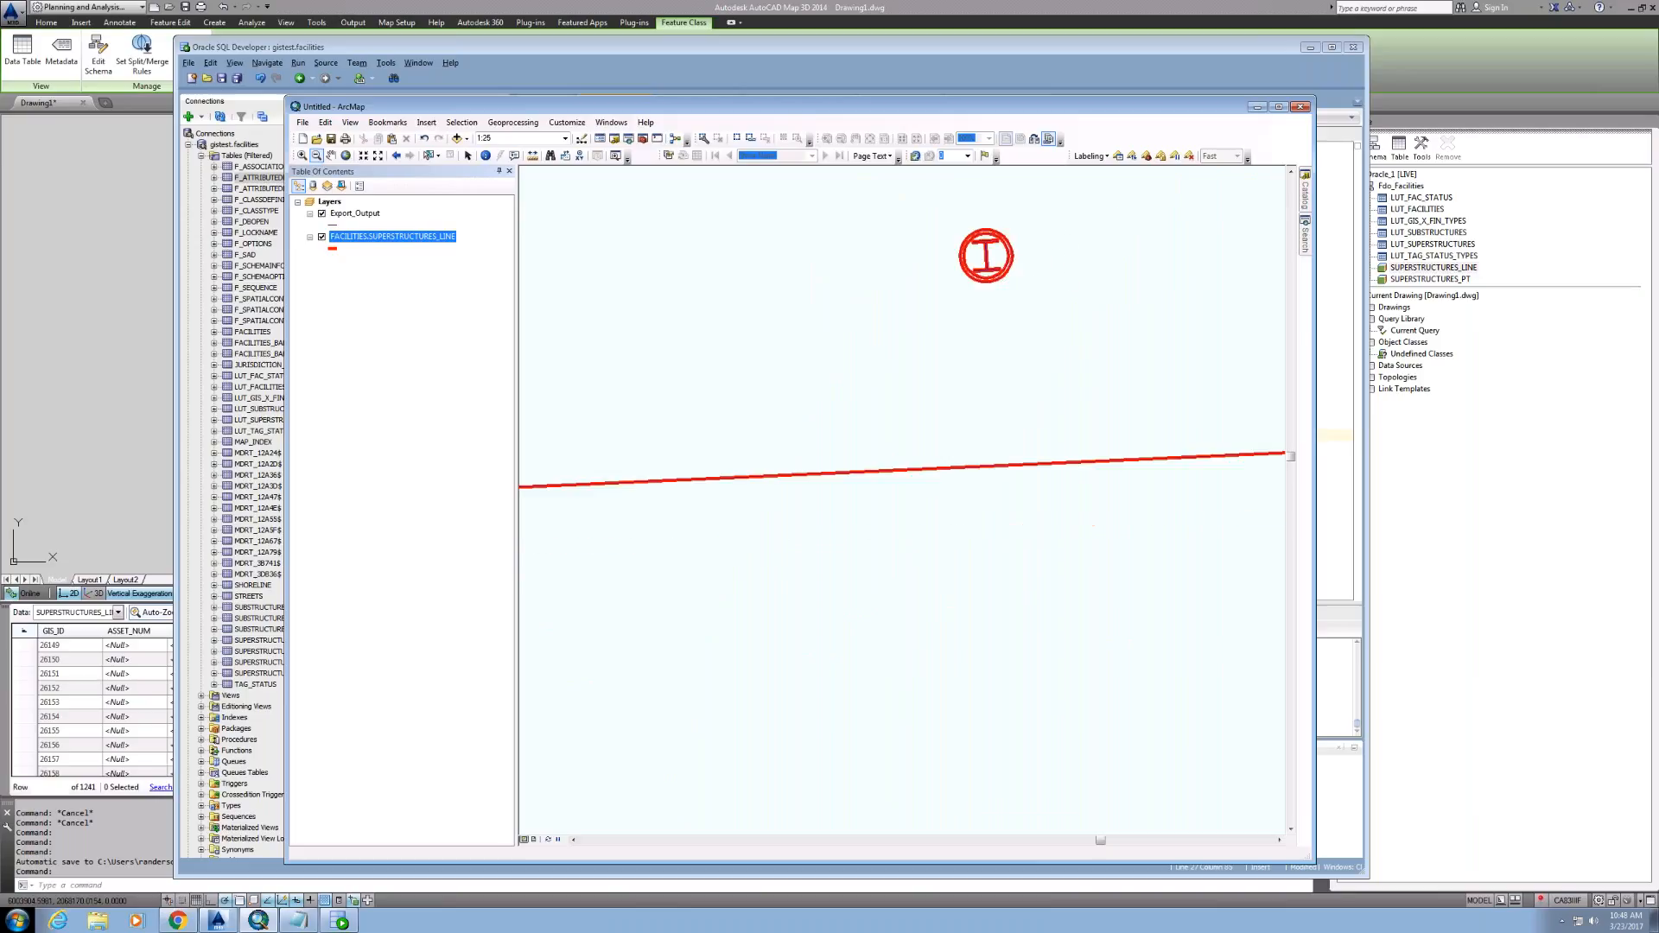
left_click(1062, 293)
left_click(967, 545)
left_click(972, 543)
left_click(973, 542)
left_click(973, 542)
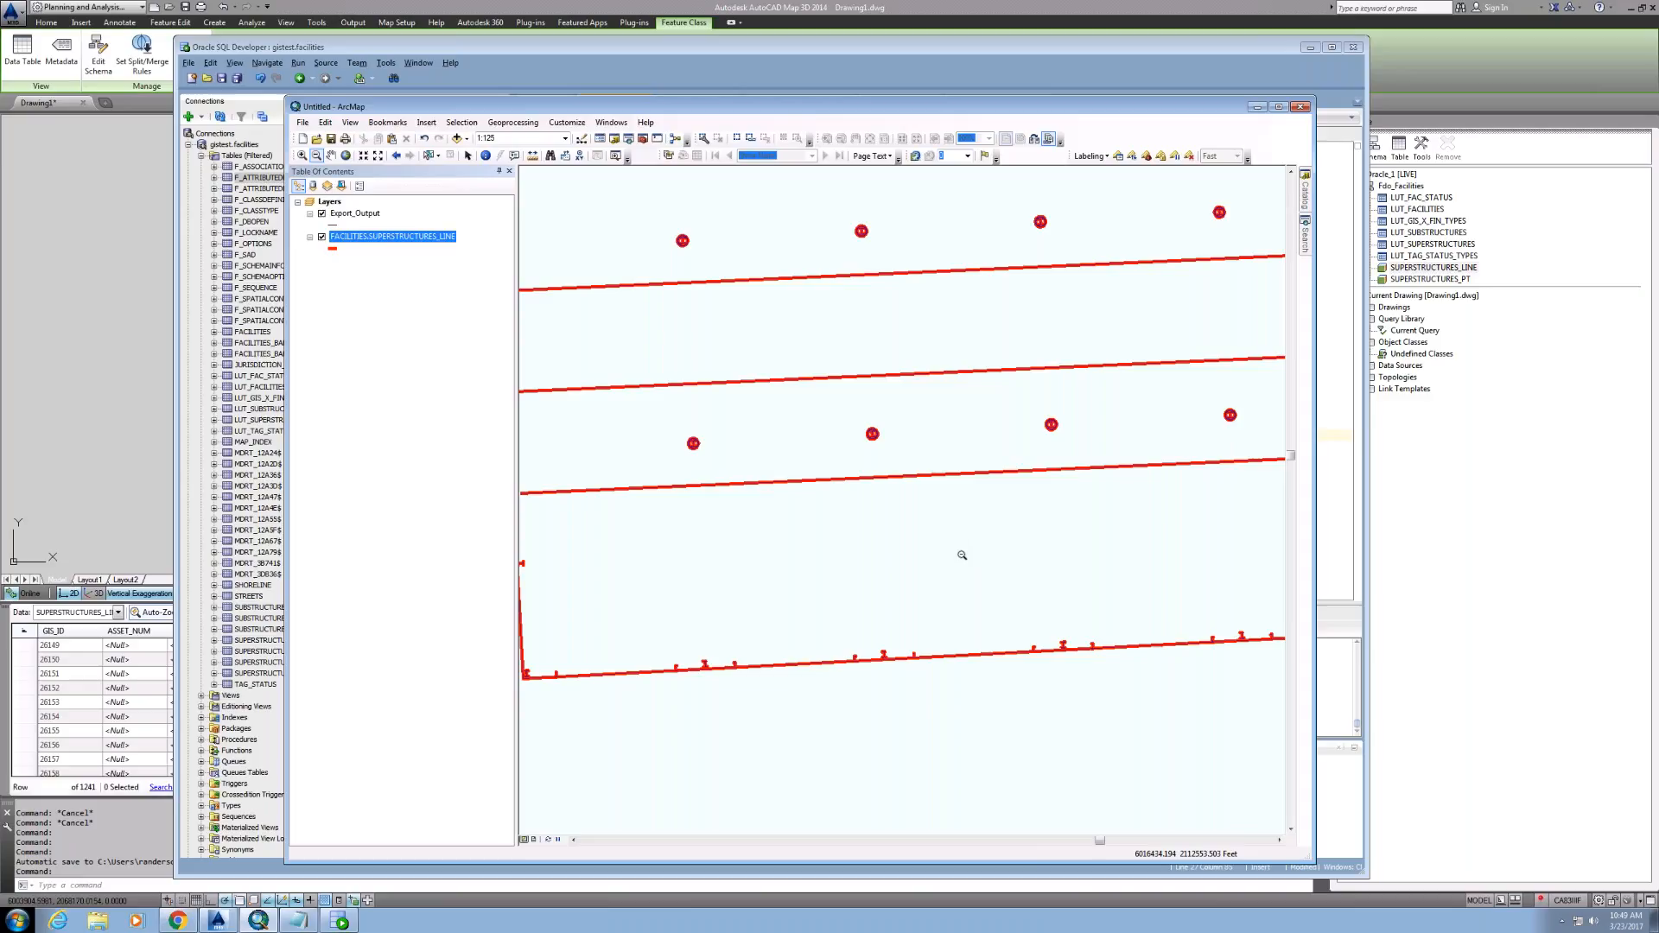
left_click(962, 555)
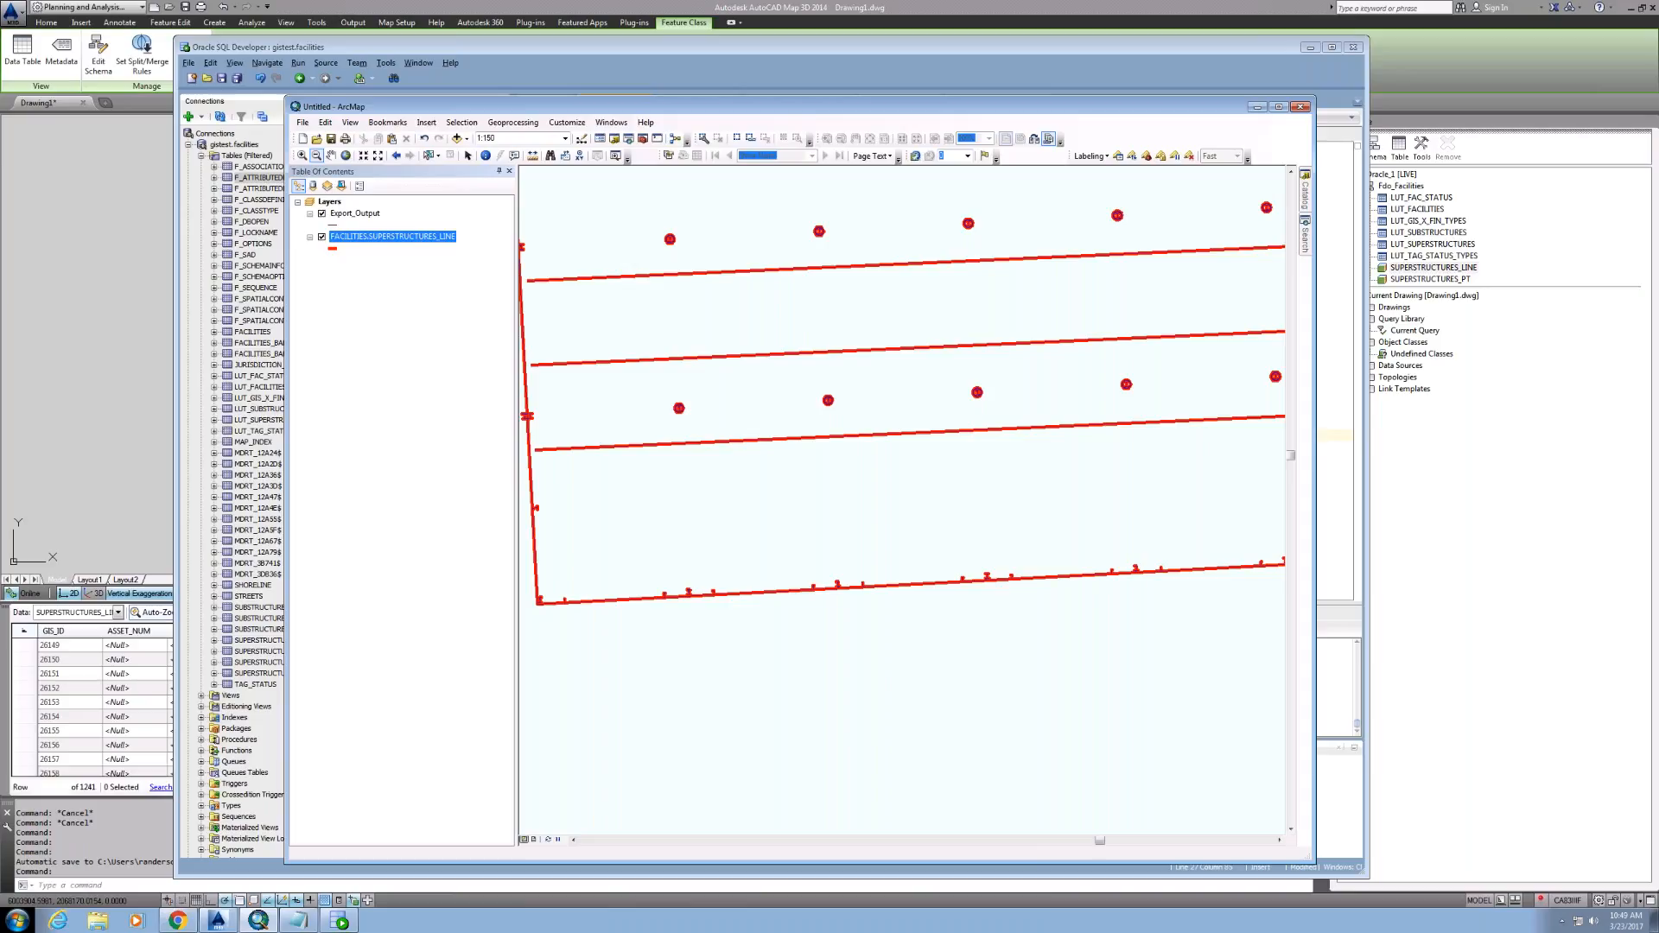
left_click(961, 554)
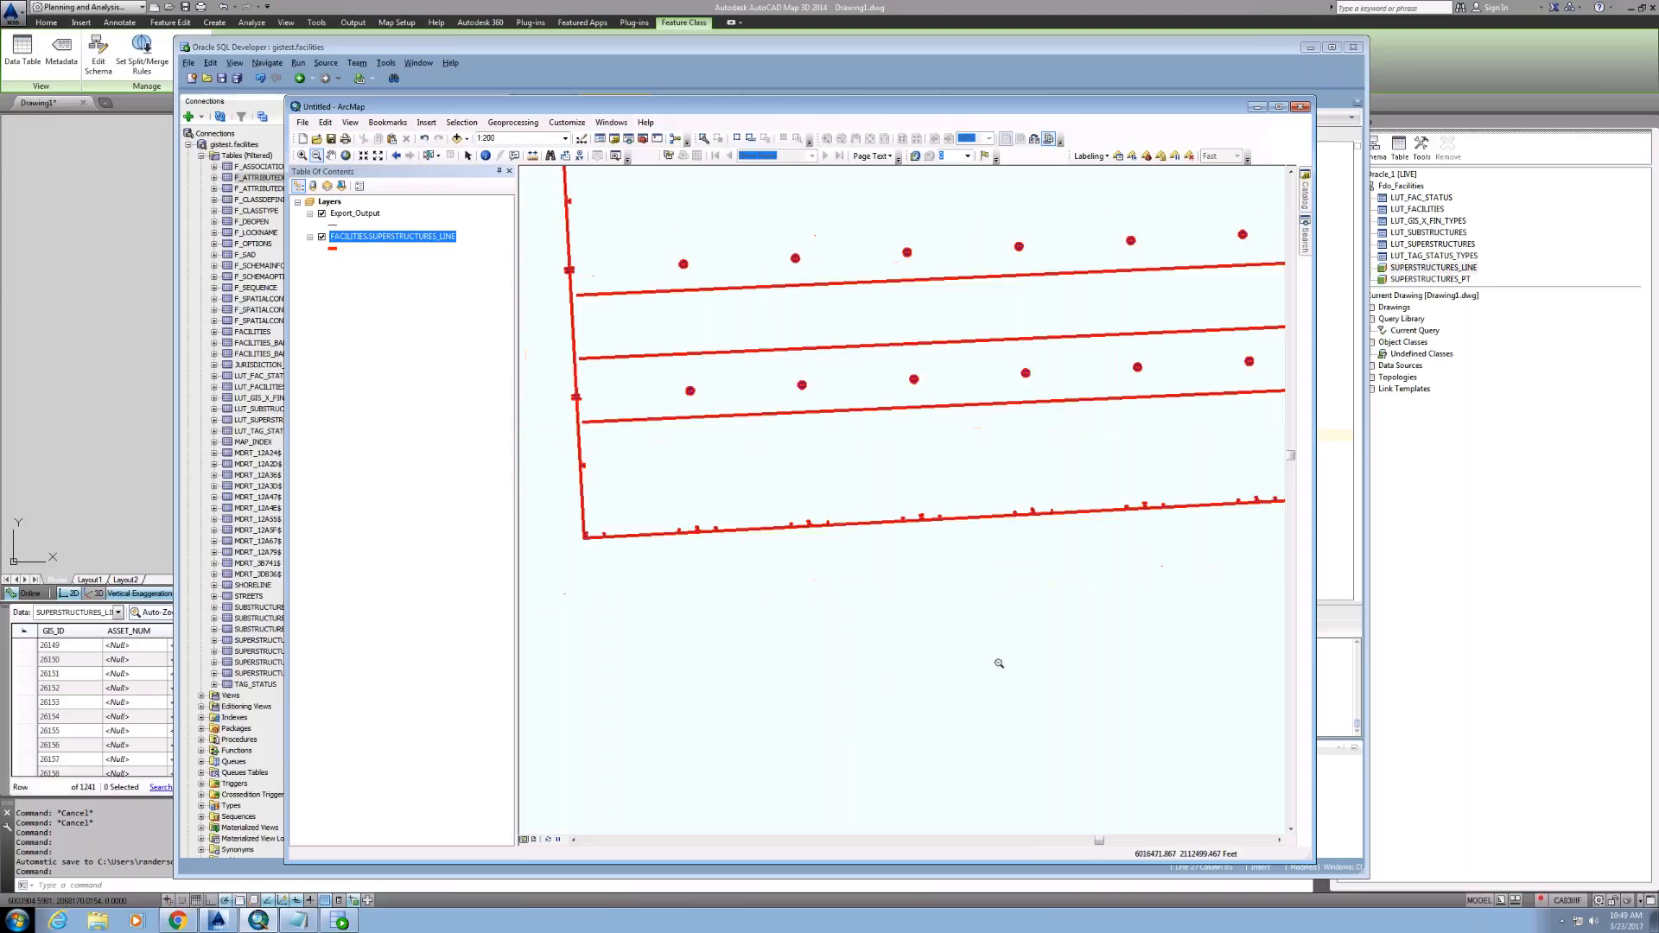
left_click(999, 661)
left_click(985, 223)
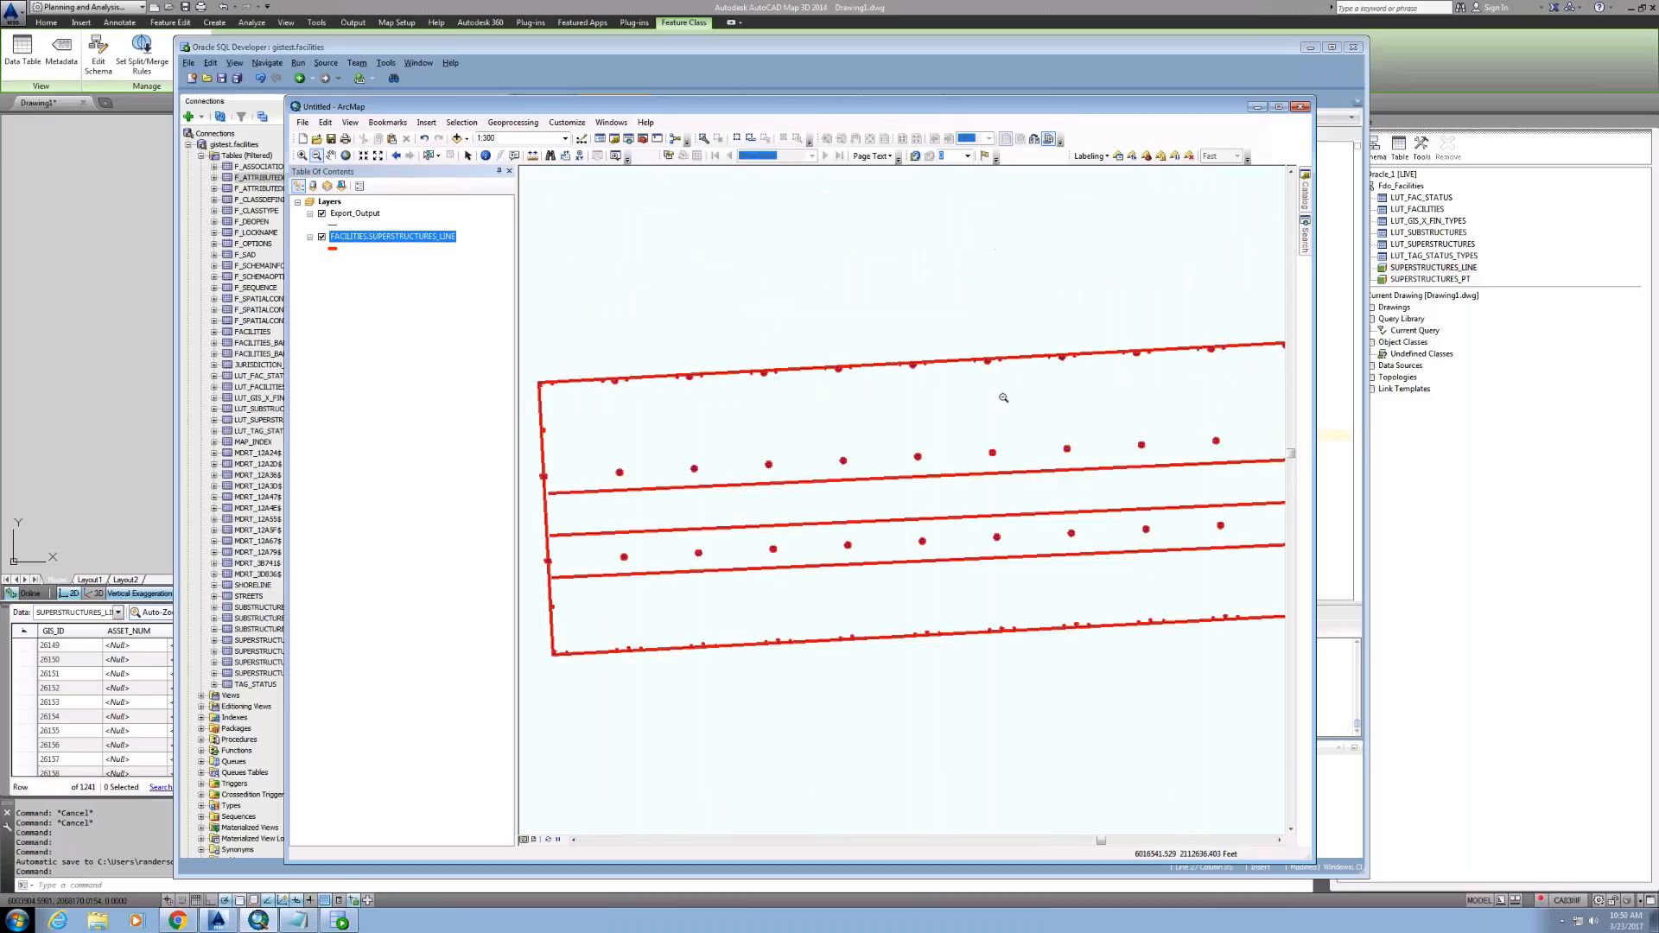